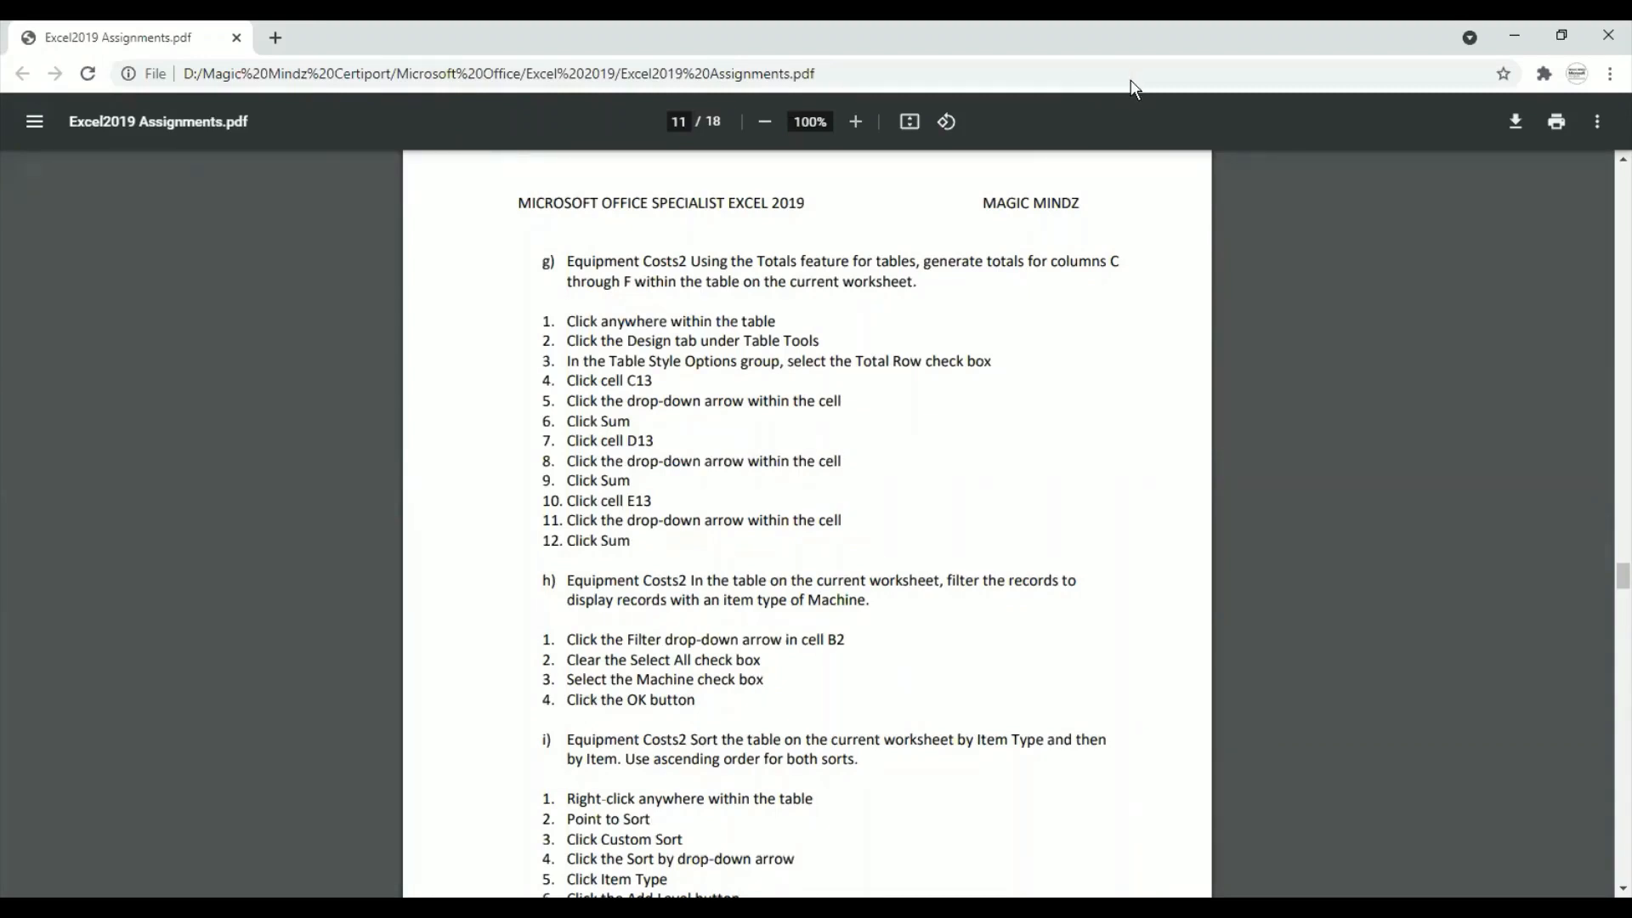
Switch to the Equipment Costs1 workbook in Excel and add a total row to the equipment costs table.
key("alt+Tab")
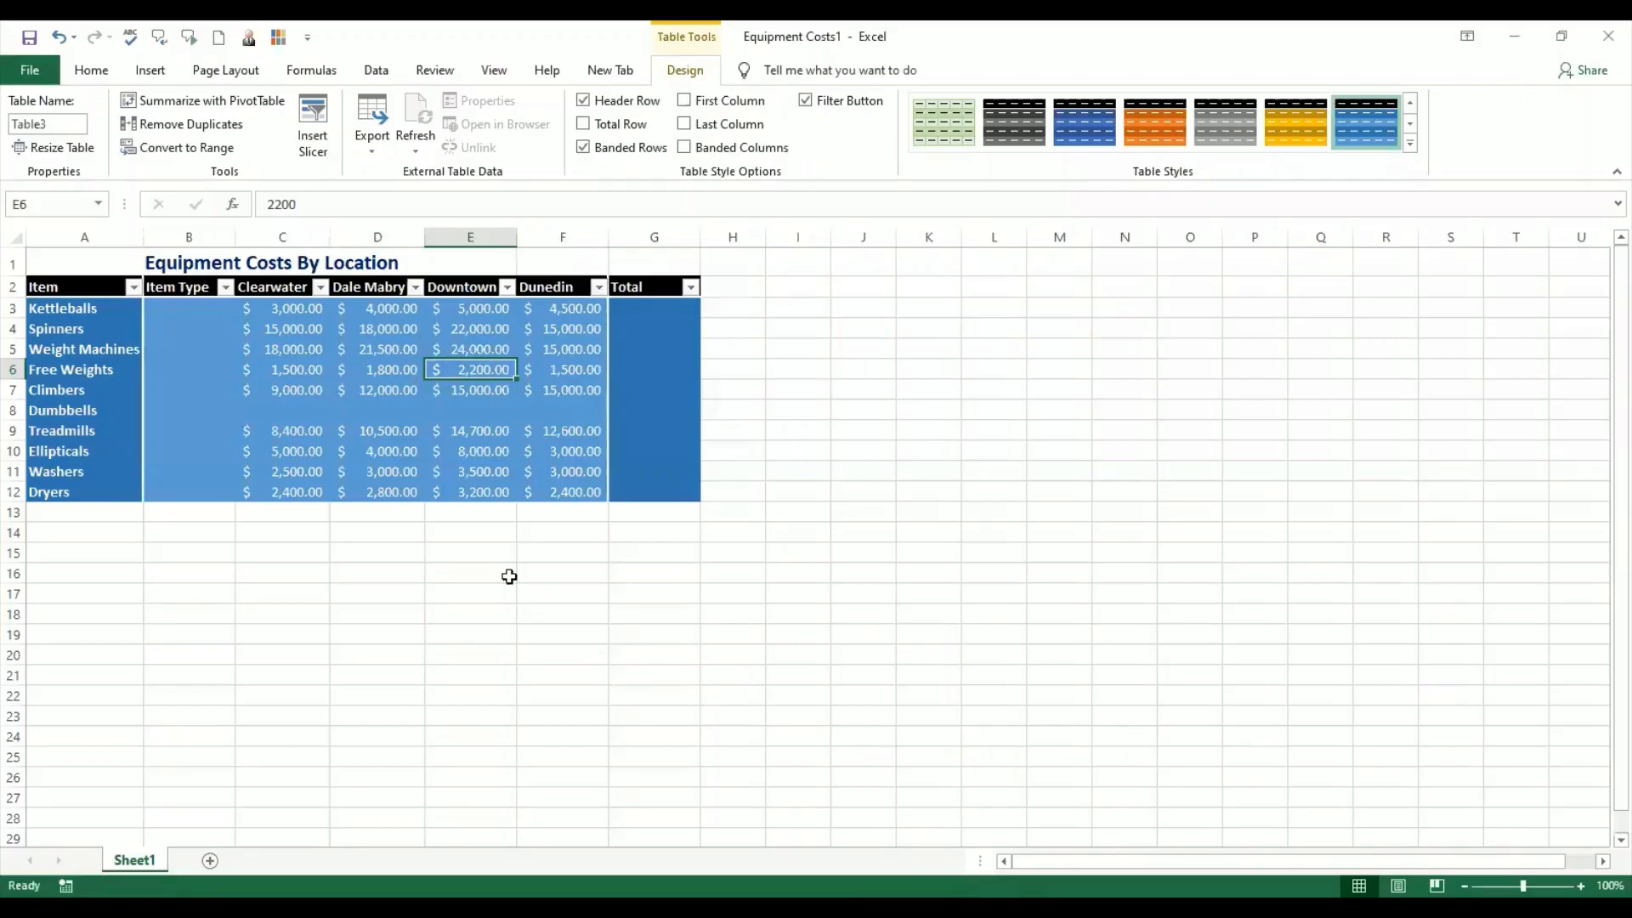
left_click(474, 469)
left_click(387, 490)
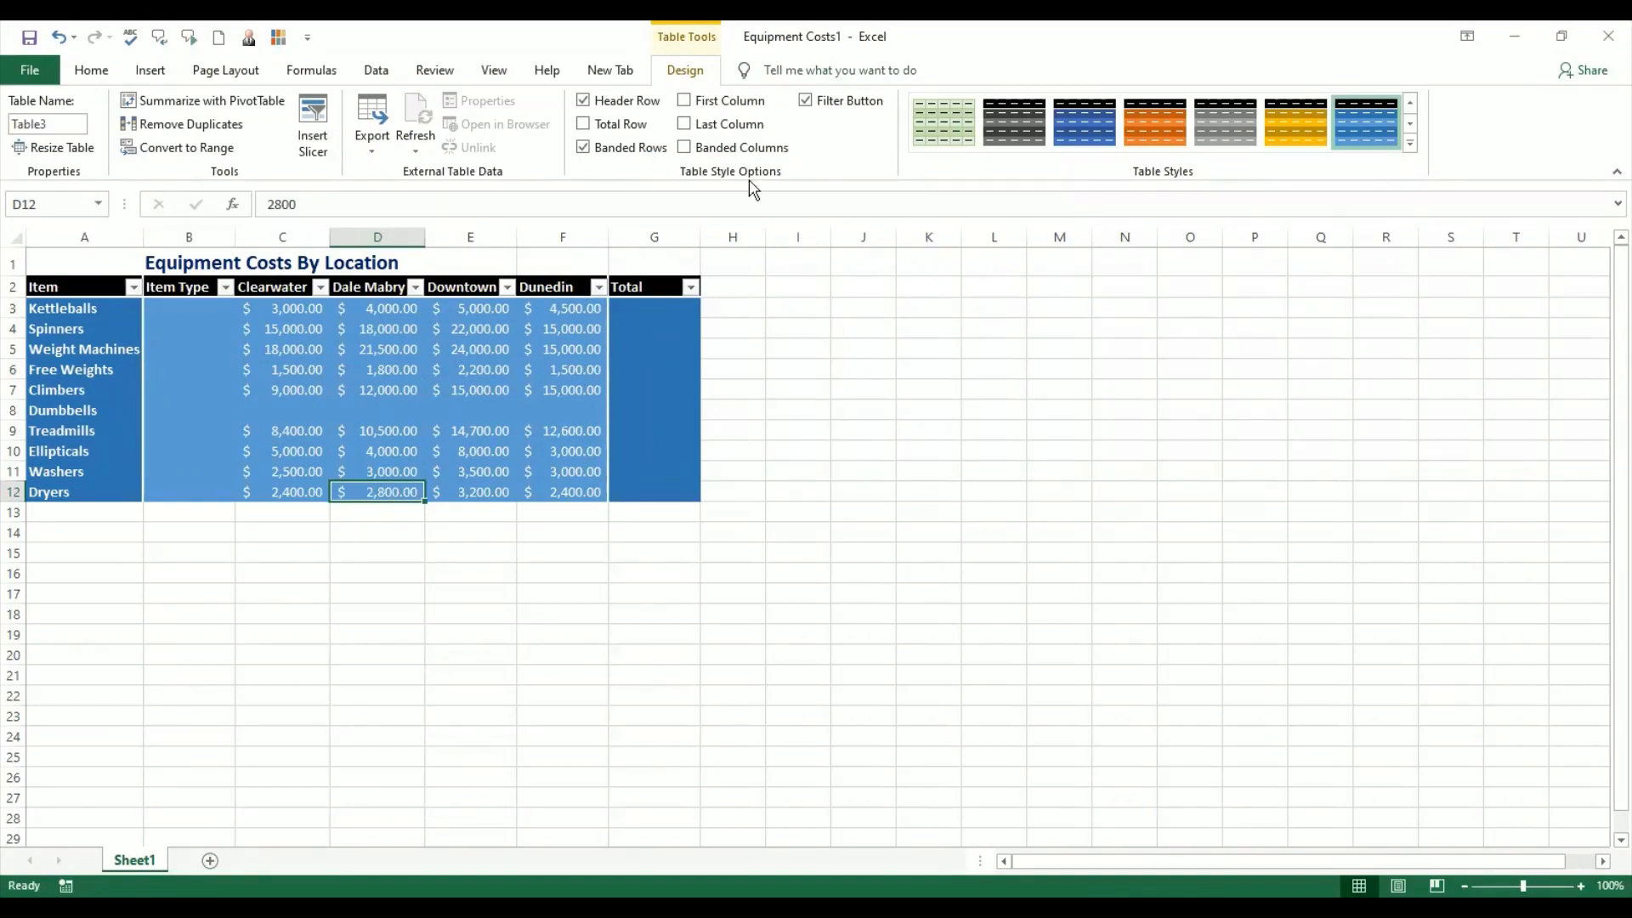
left_click(583, 127)
left_click(583, 125)
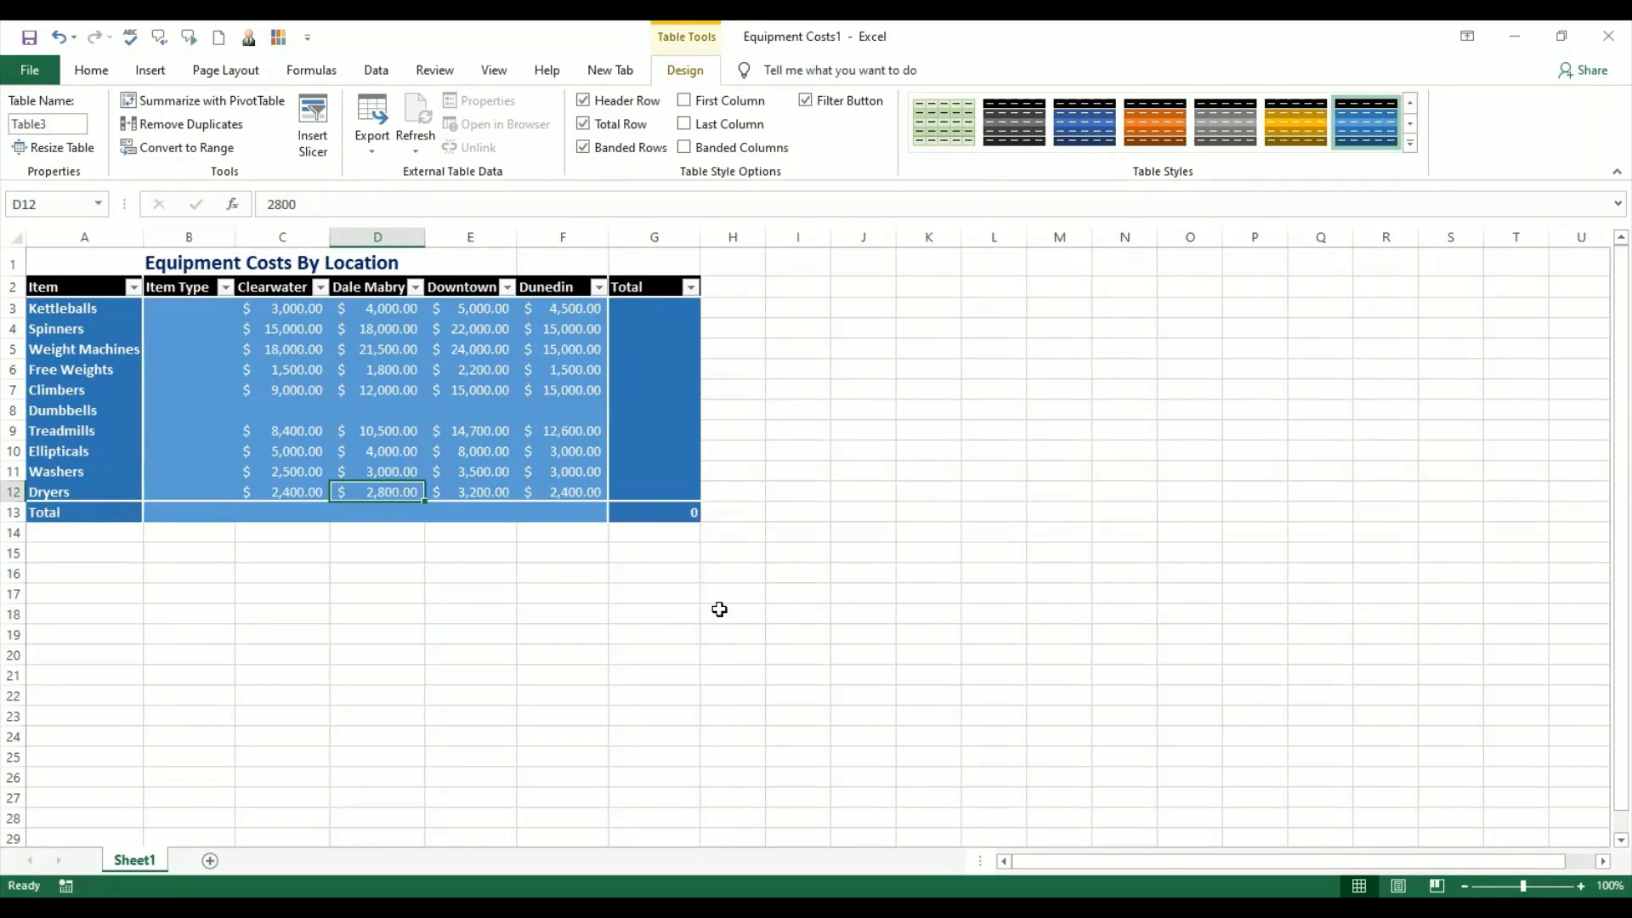
Enter a SUM formula in cell G3 that adds the Kettleballs costs from the Clearwater through Dunedin columns.
left_click(692, 311)
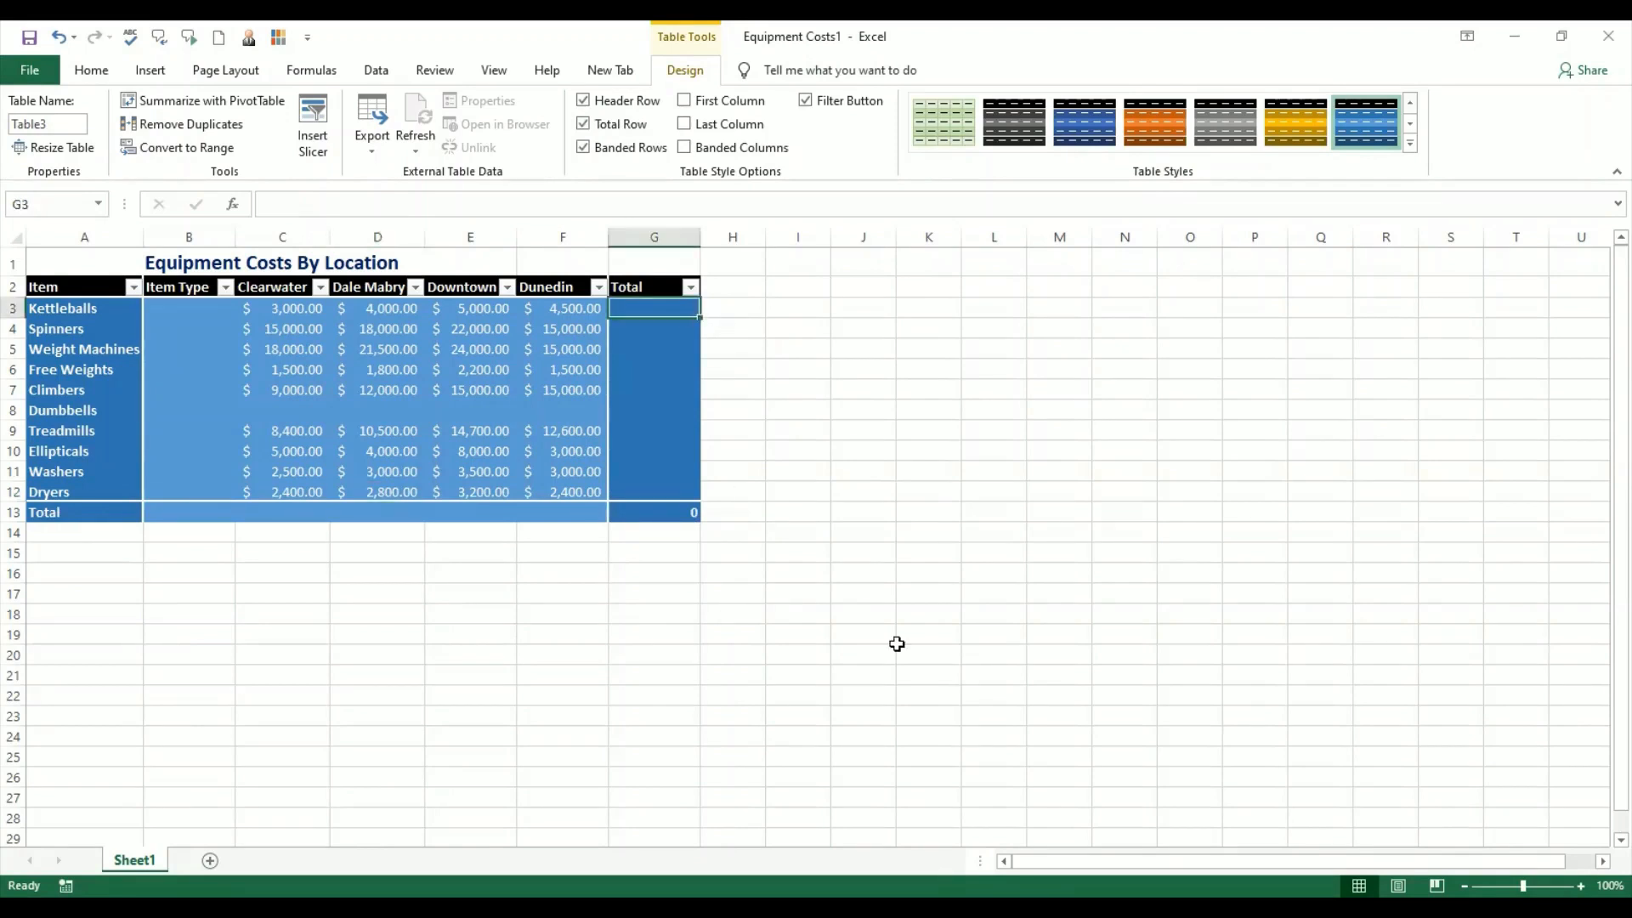
type("=s")
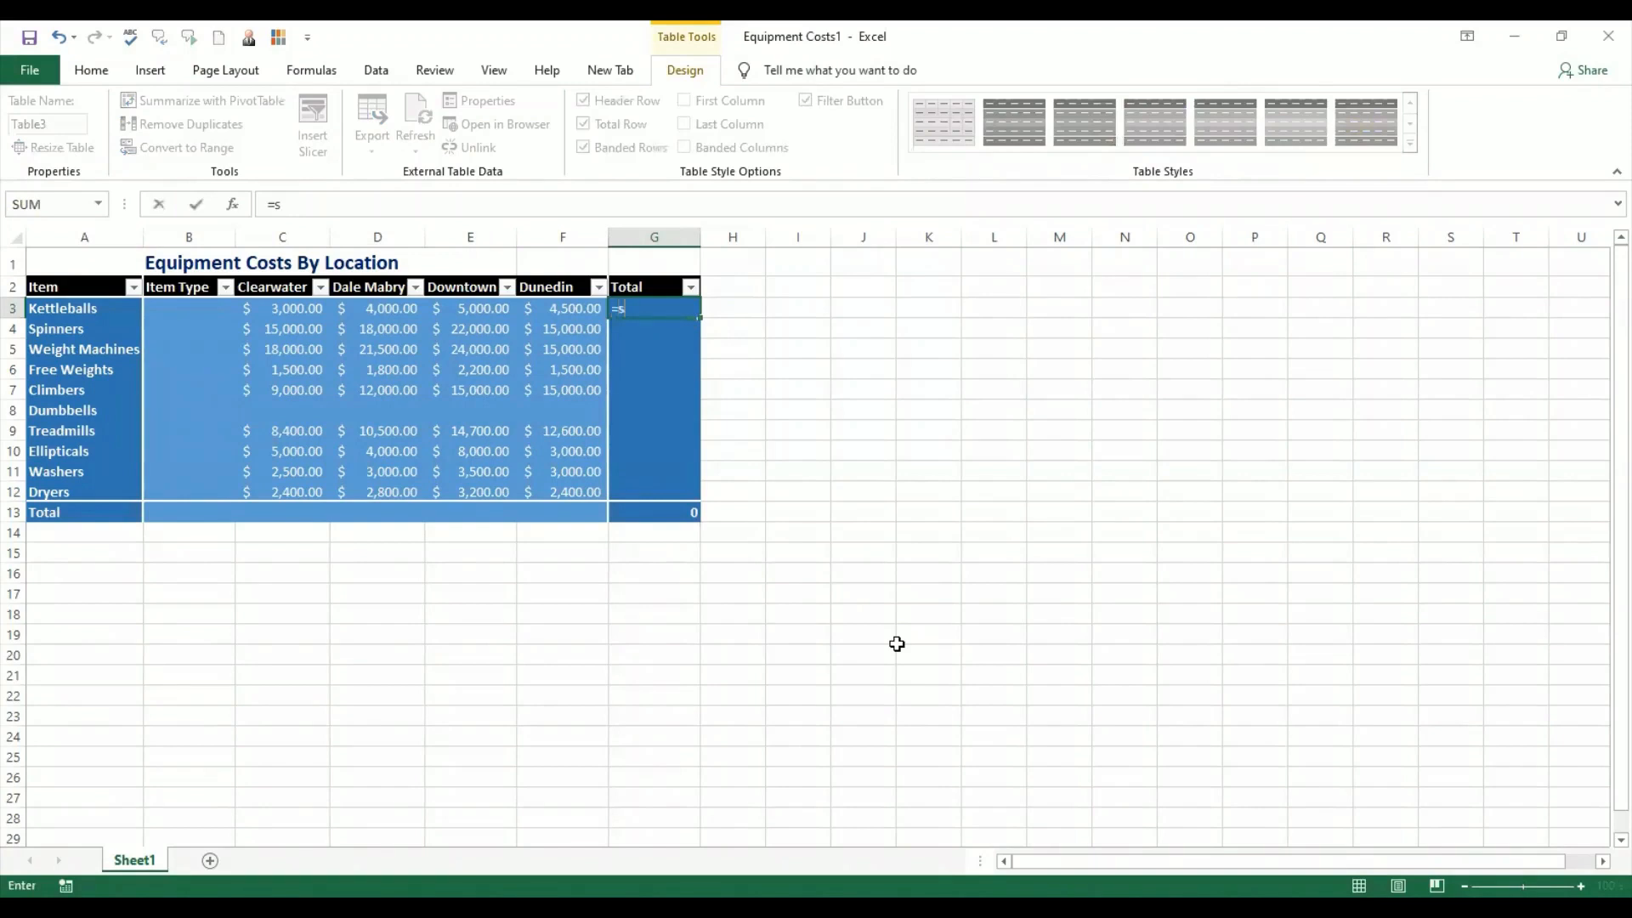
type("um(")
left_click(276, 309)
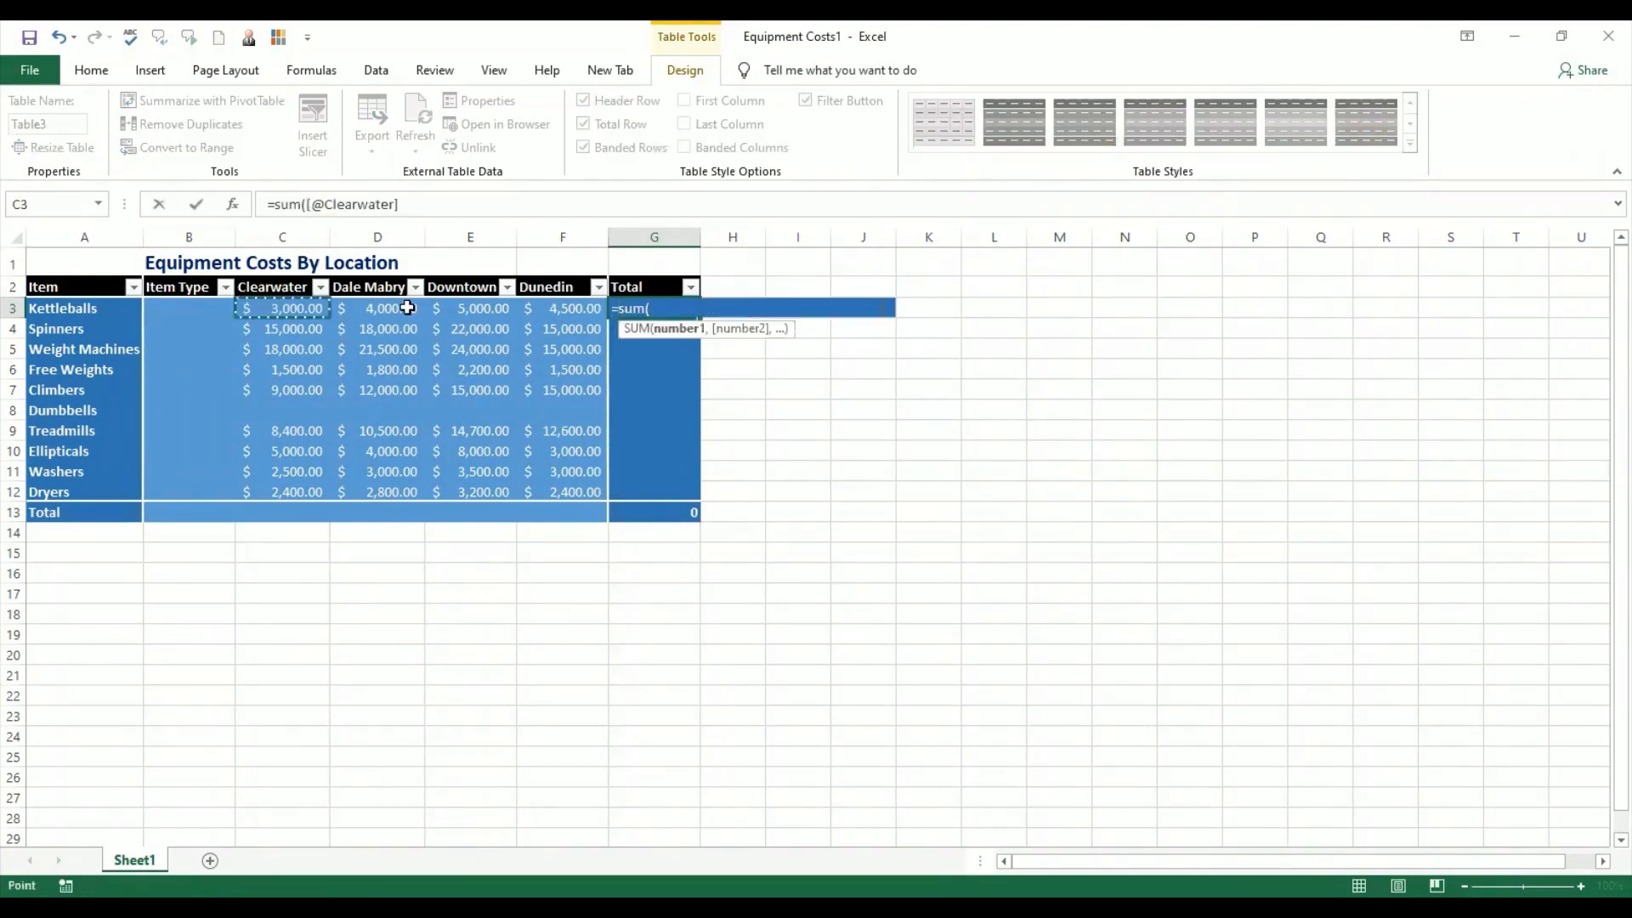
left_click_drag(407, 308, 538, 309)
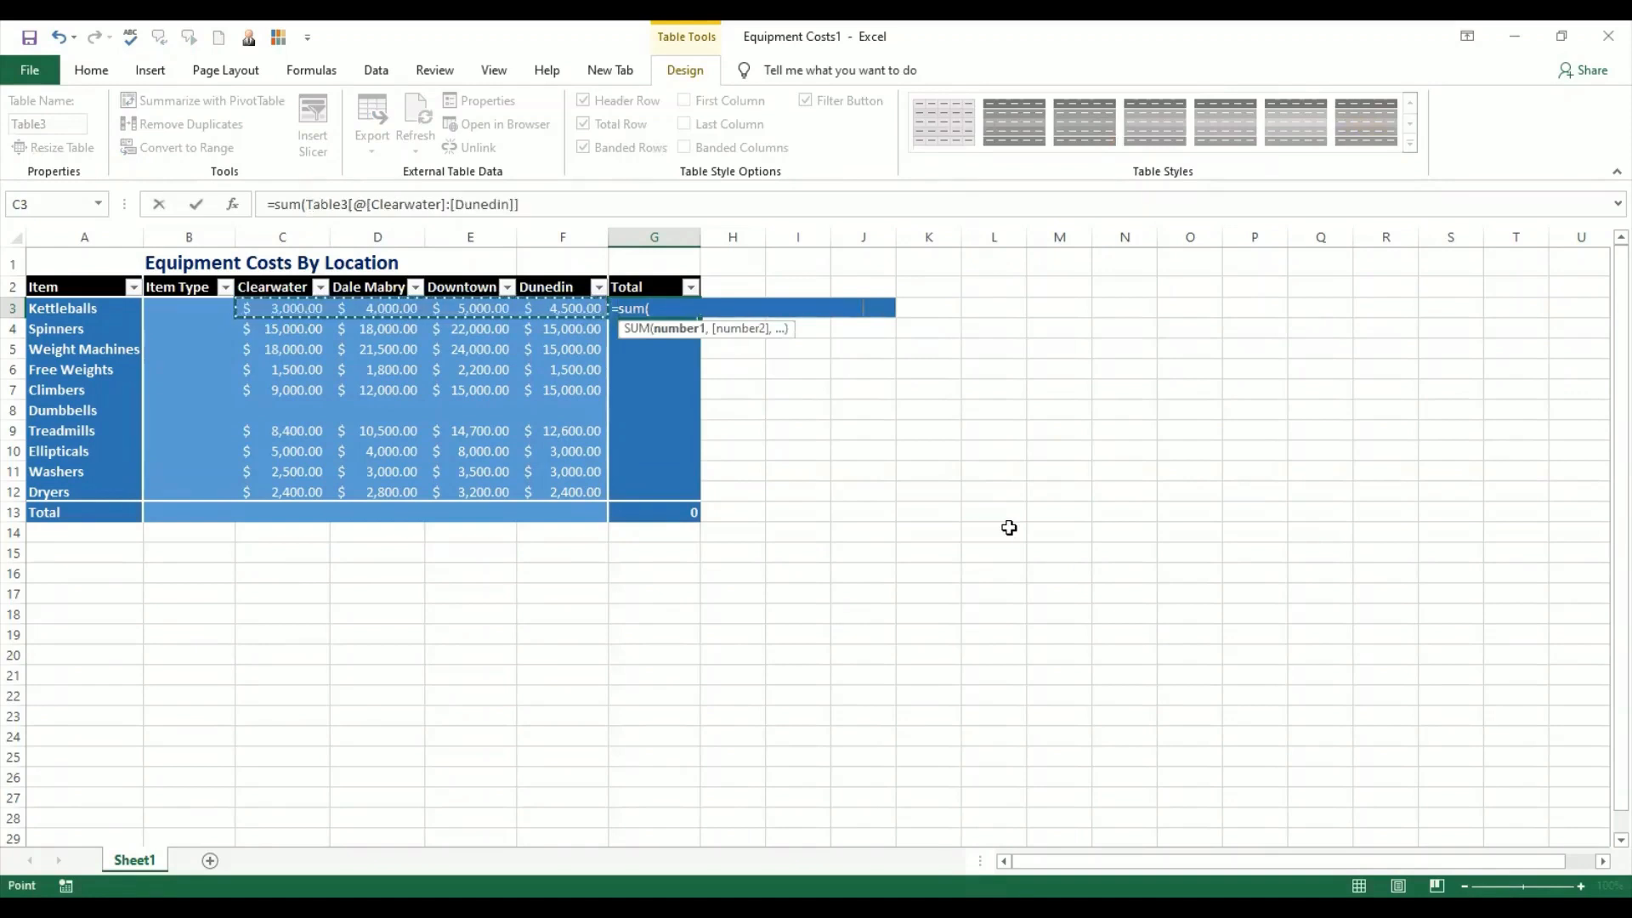
type(")")
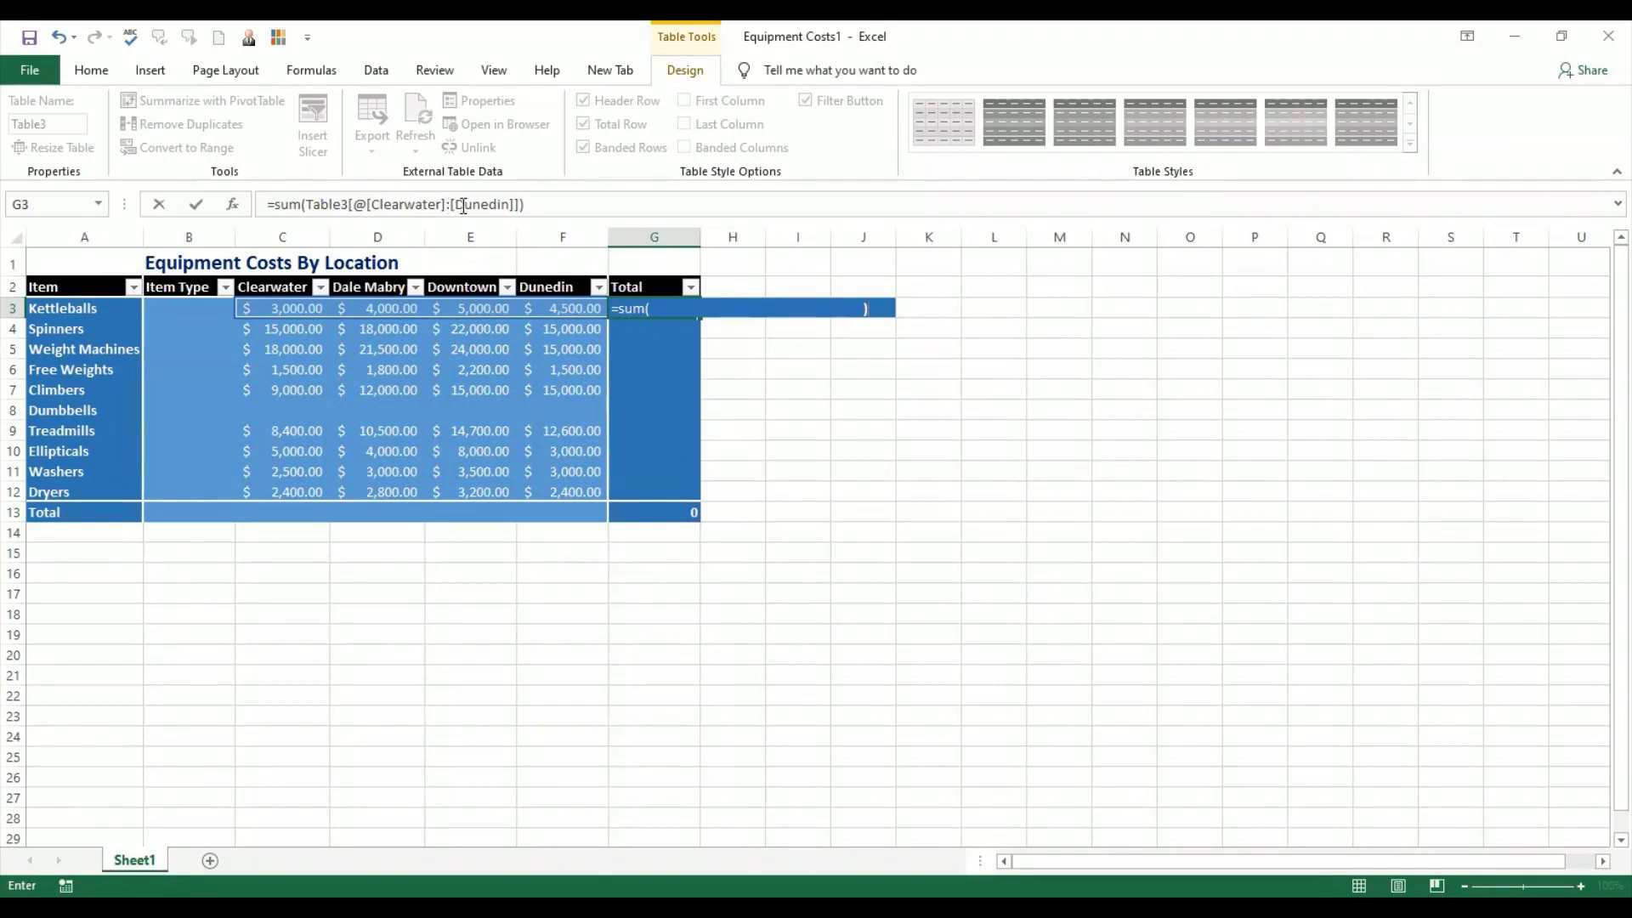
left_click(534, 202)
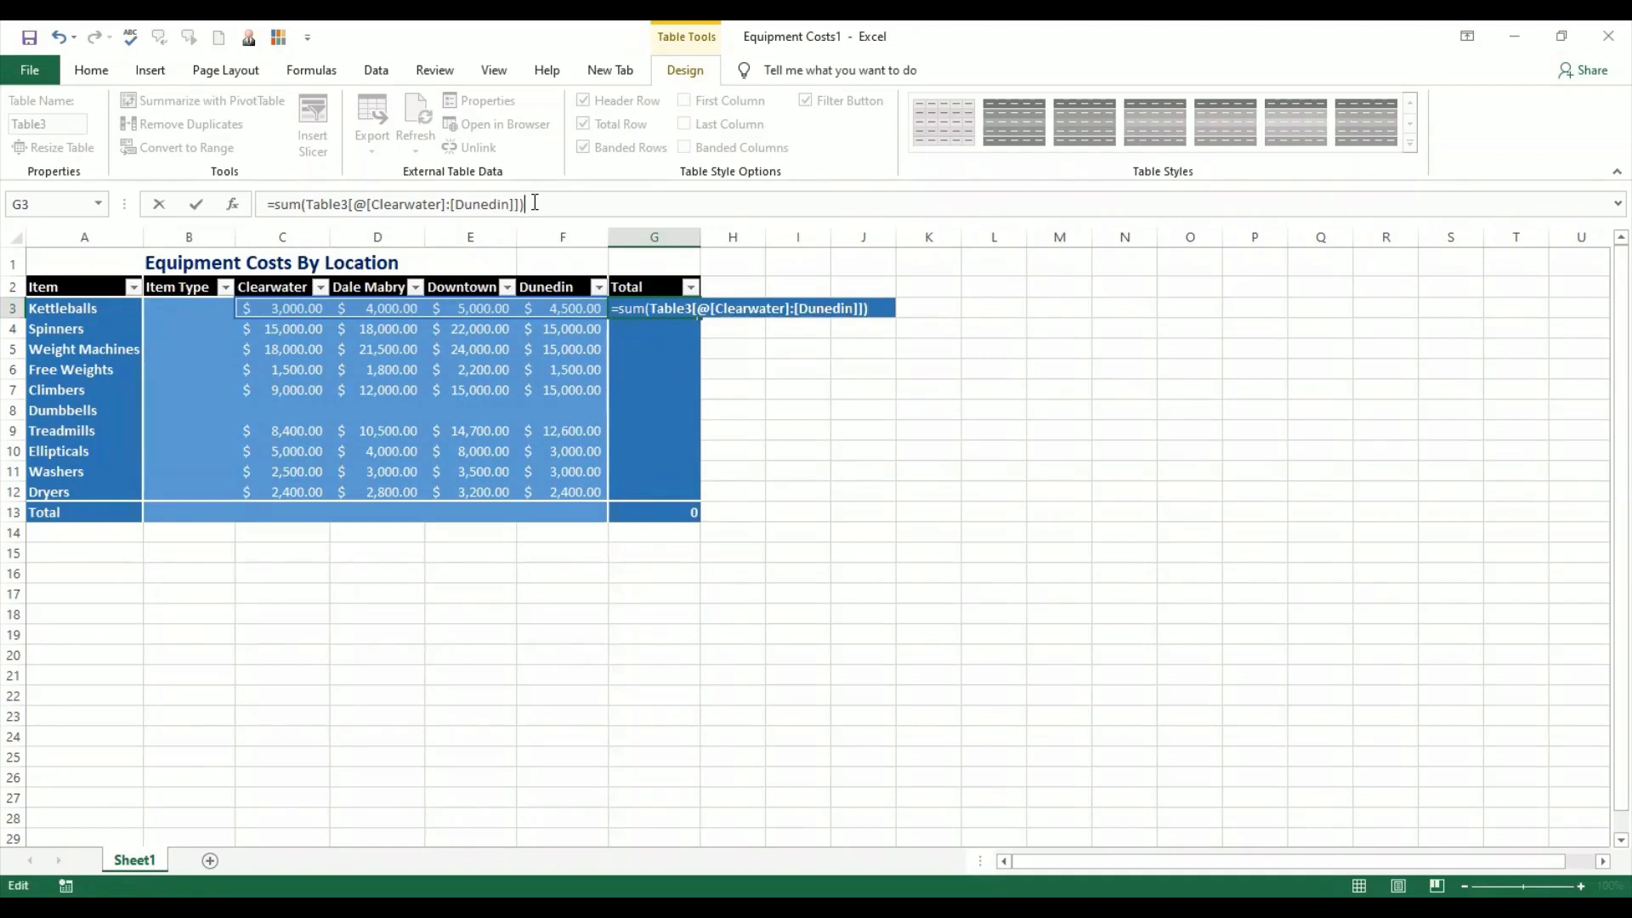
key("Return")
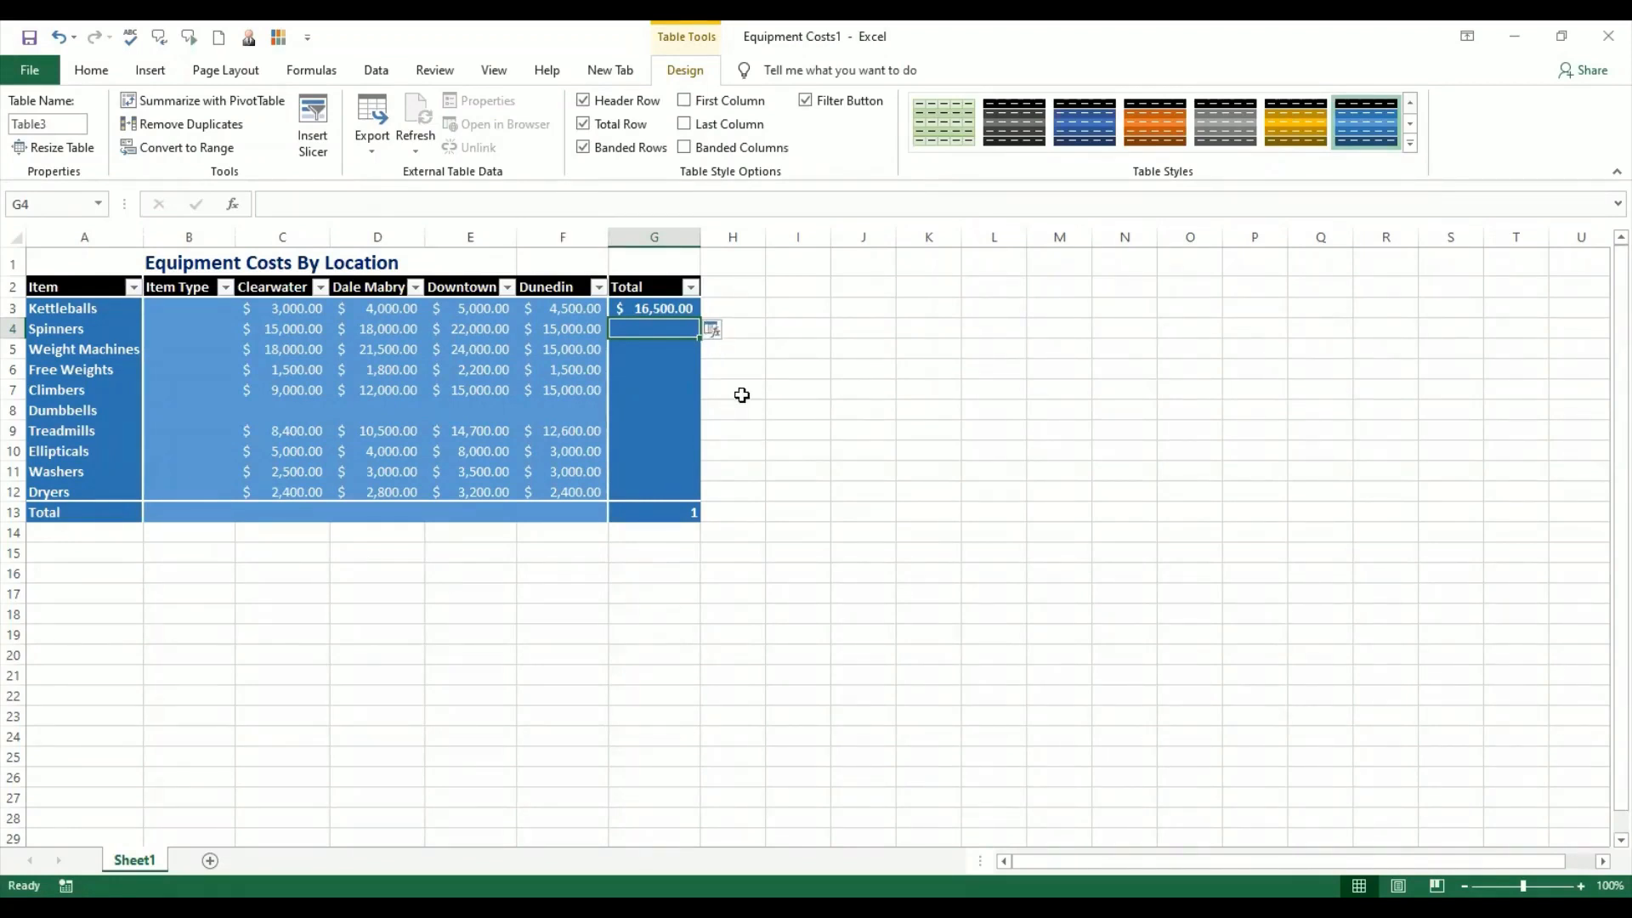
Overwrite all cells in the Total column with the SUM formula from G3.
left_click(731, 333)
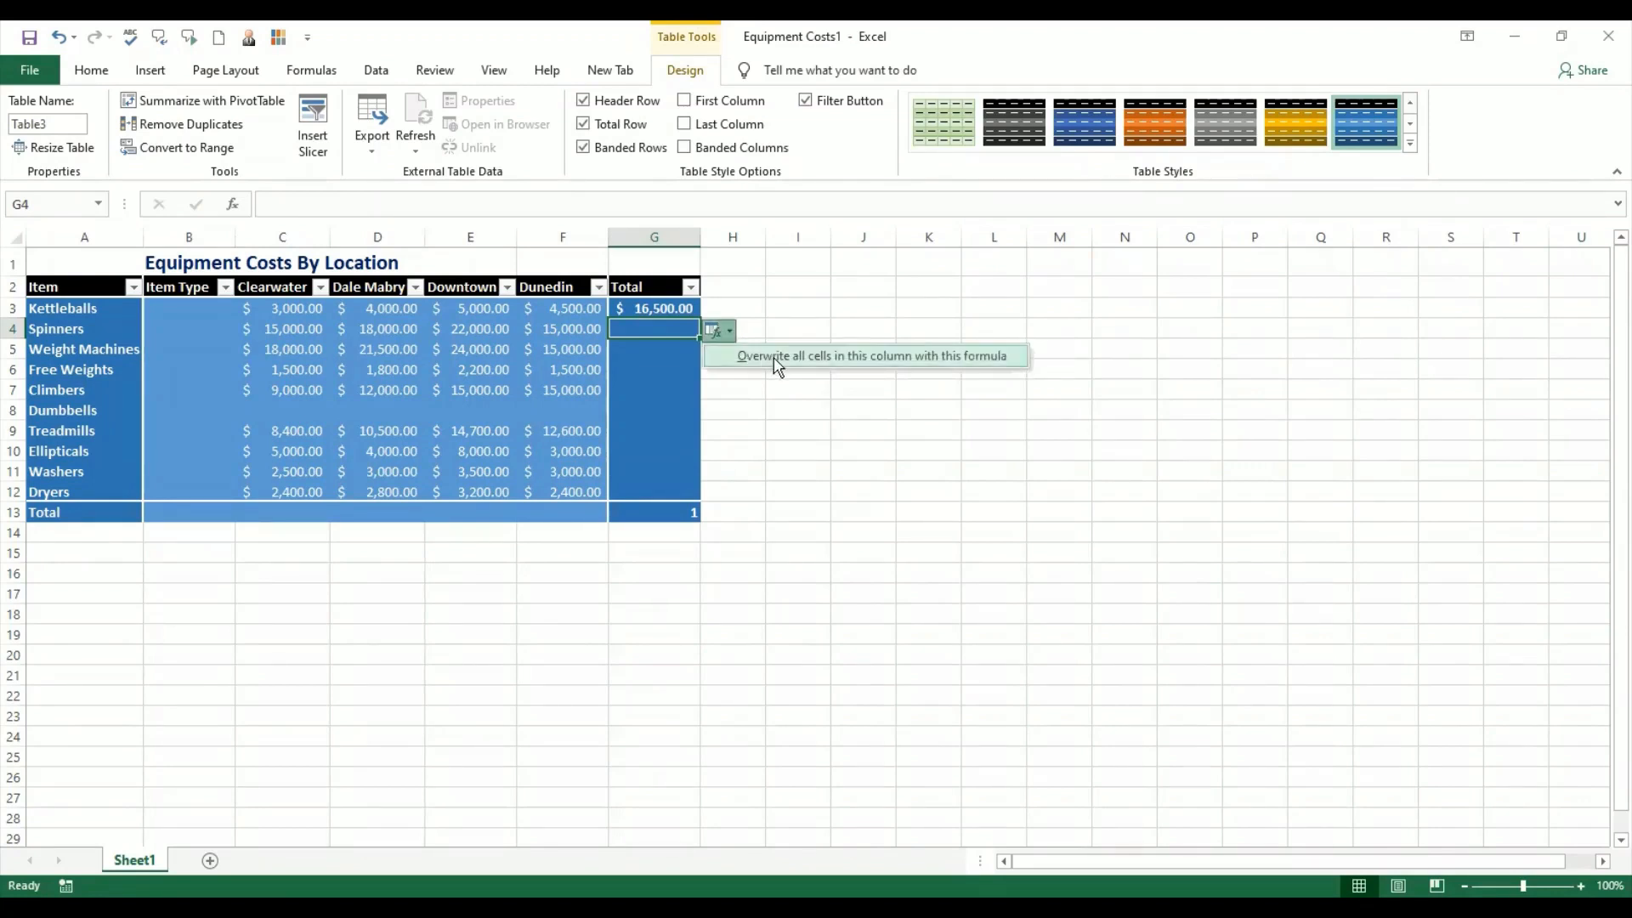
left_click(901, 354)
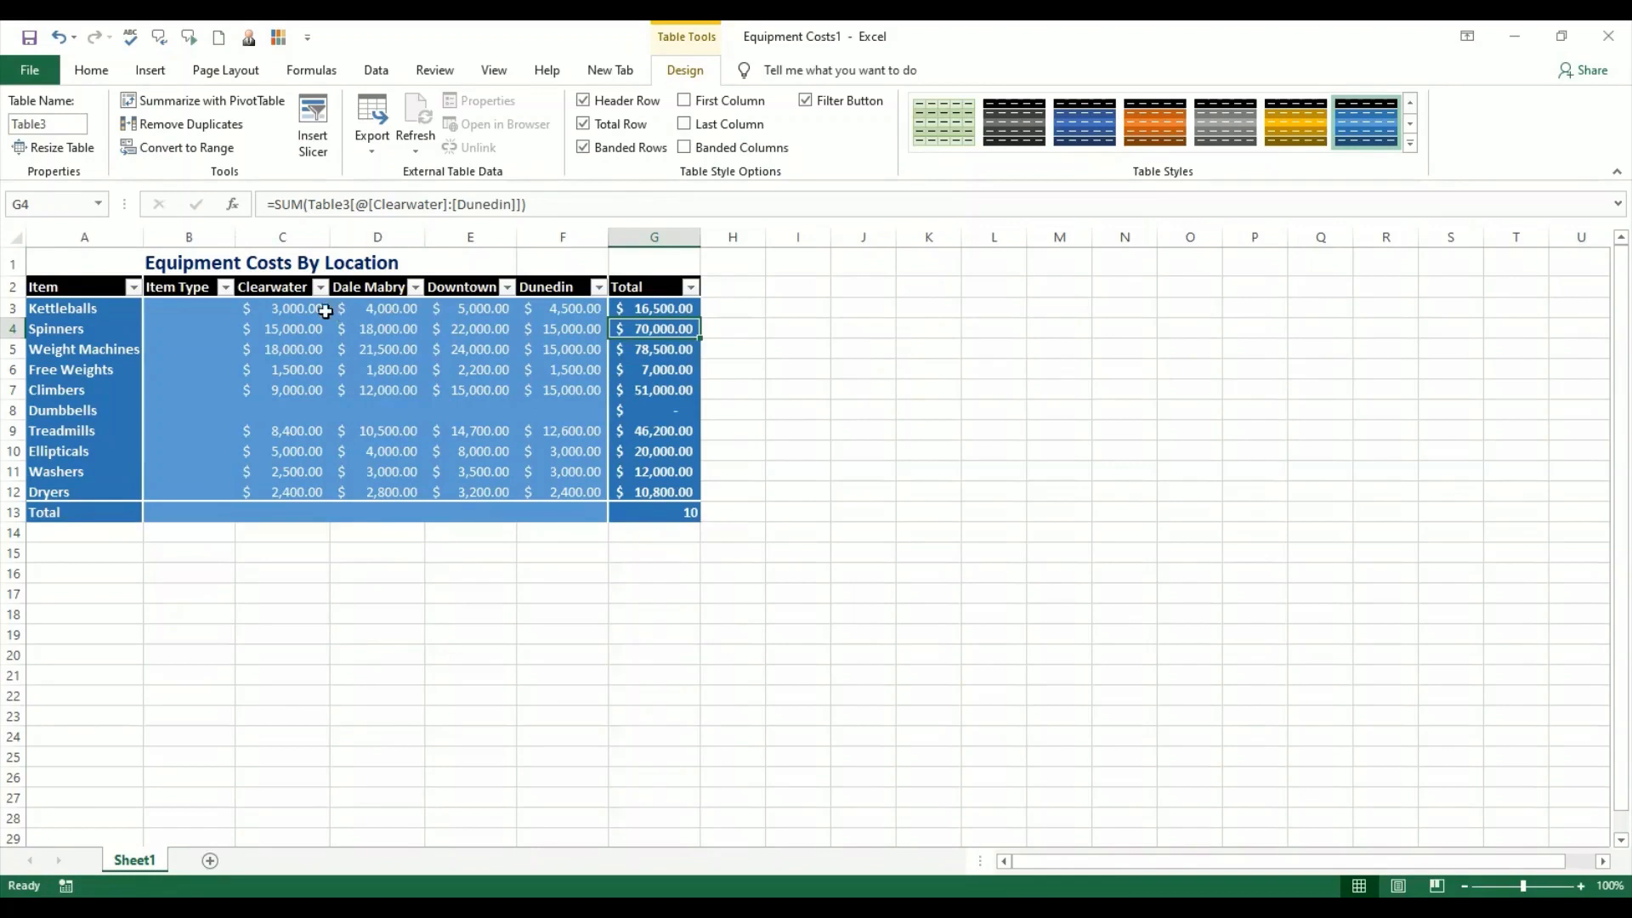
left_click_drag(316, 307, 531, 308)
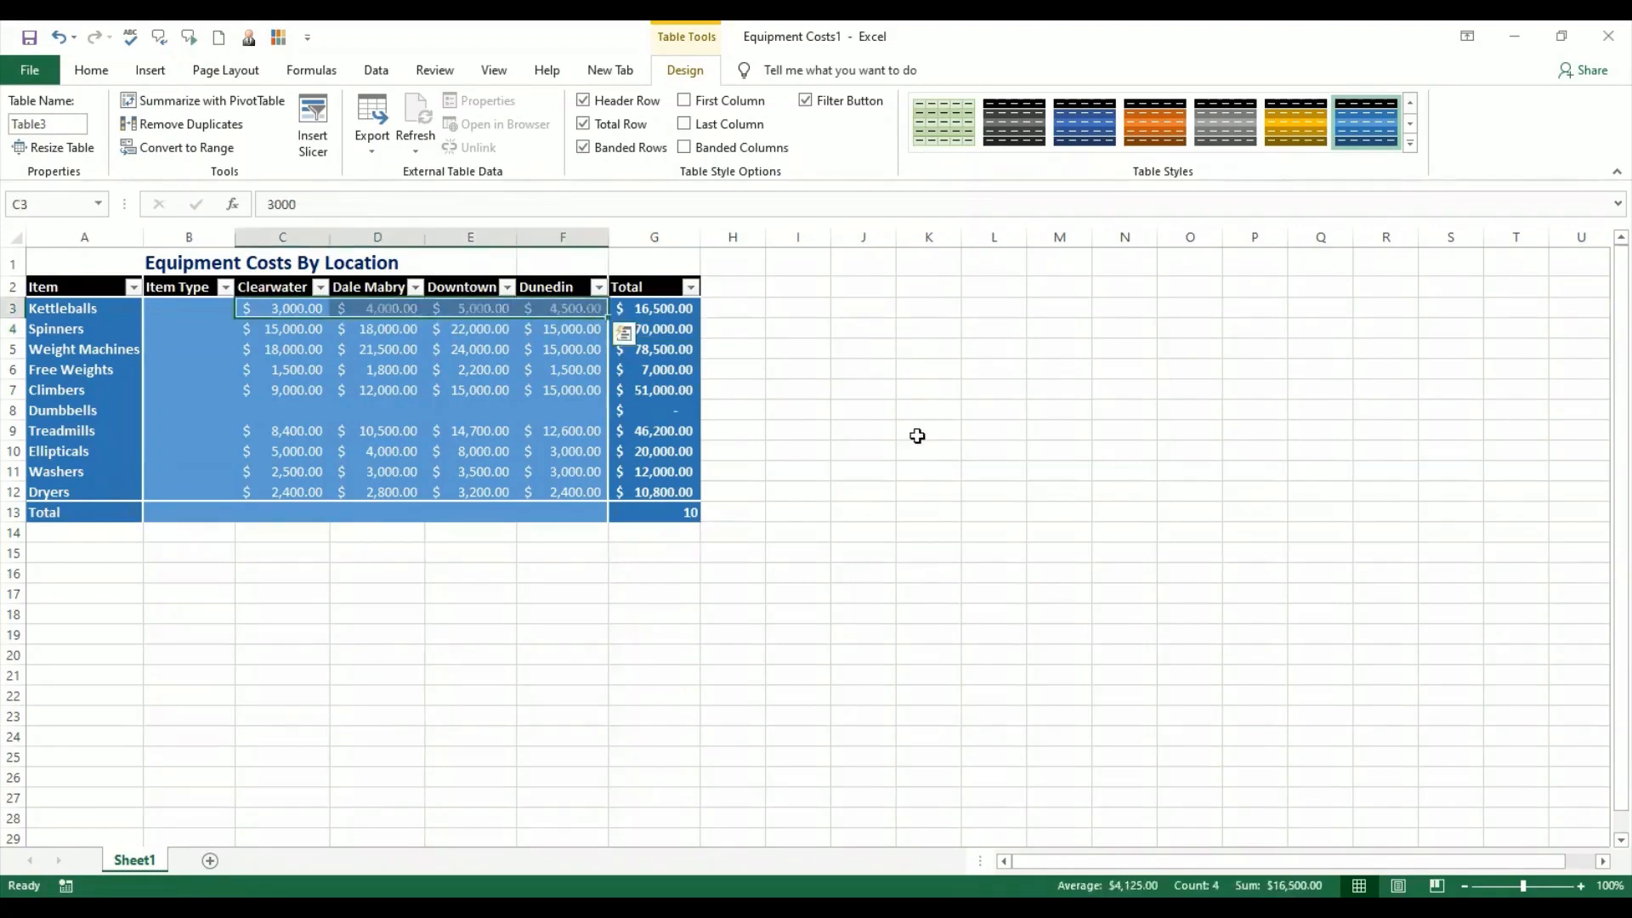
left_click(688, 307)
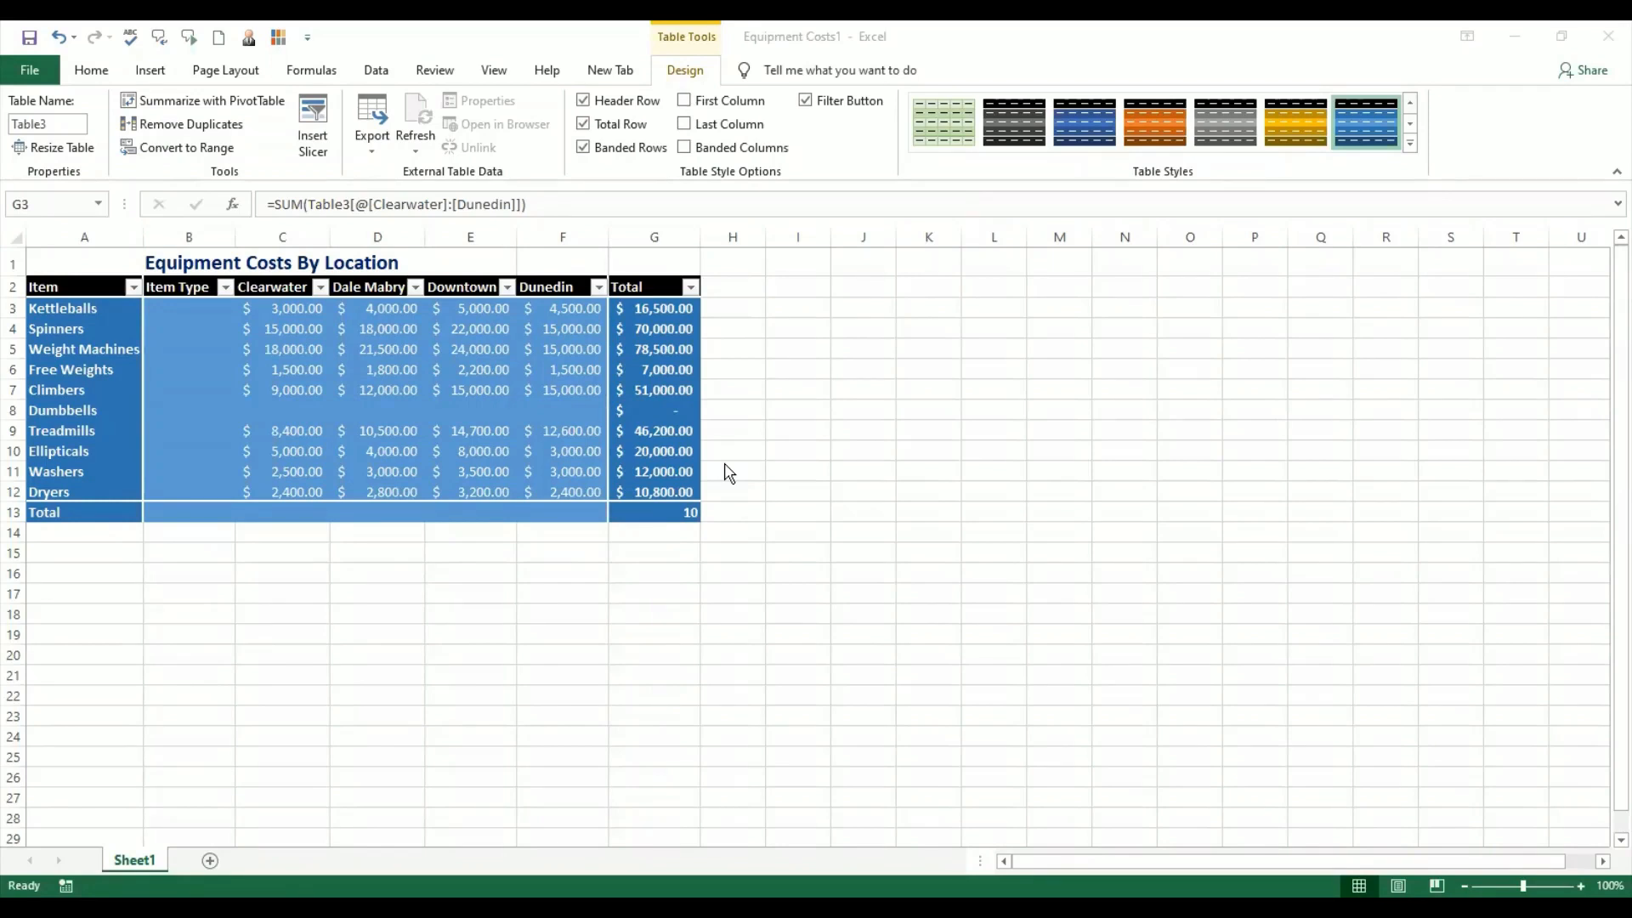
Set the total row's function for the Total column in G13 to Sum.
left_click(674, 518)
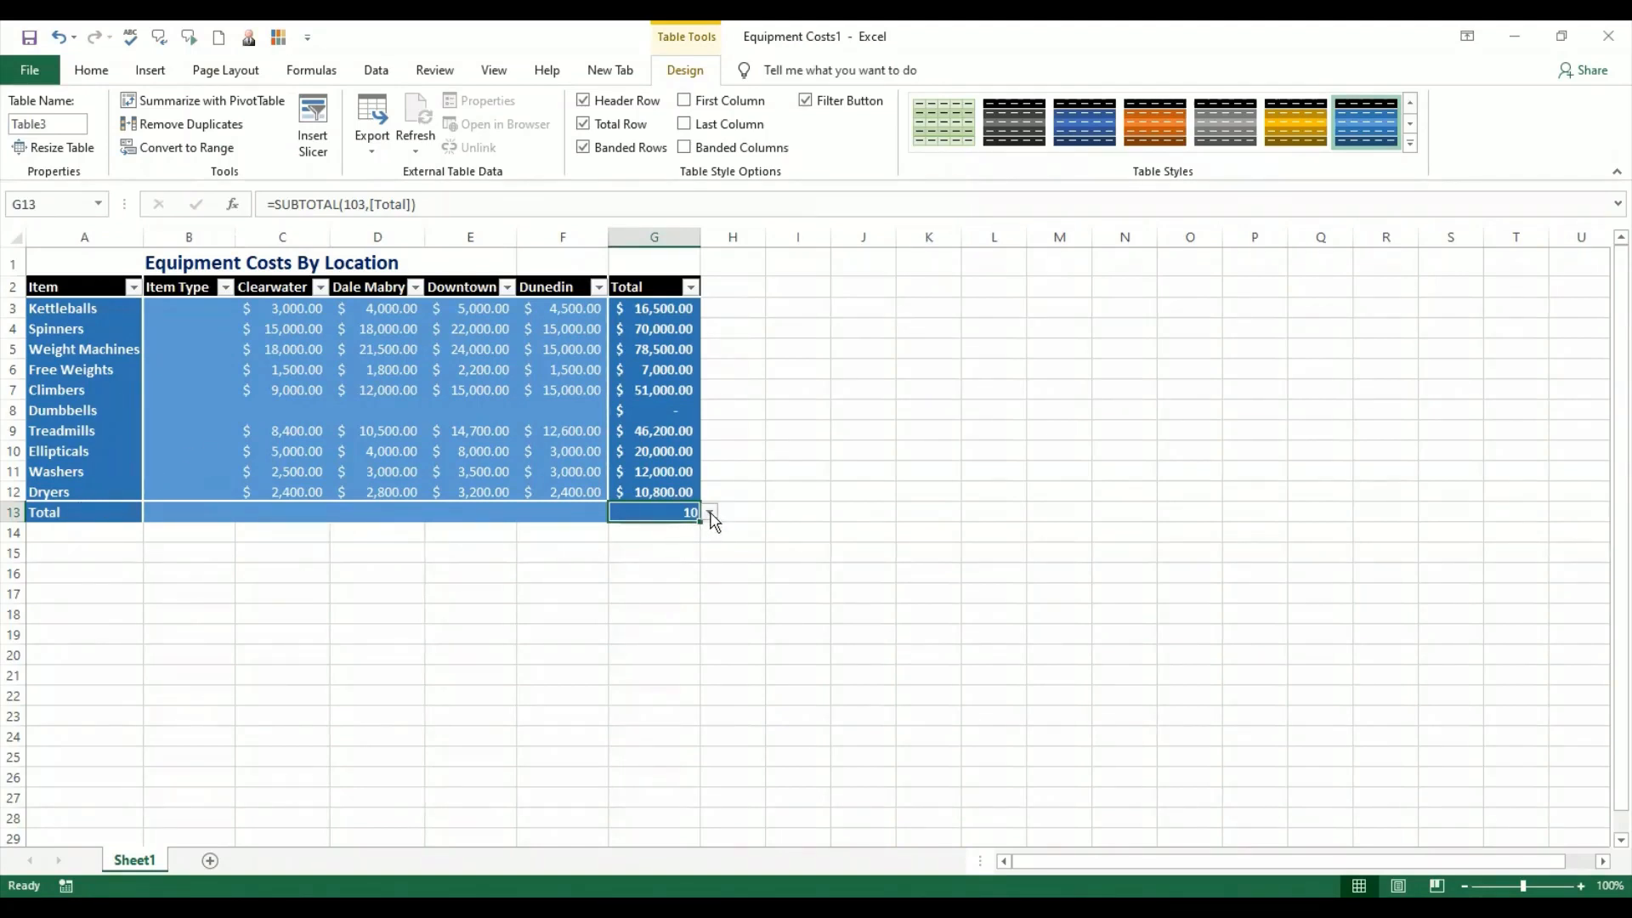
left_click(710, 514)
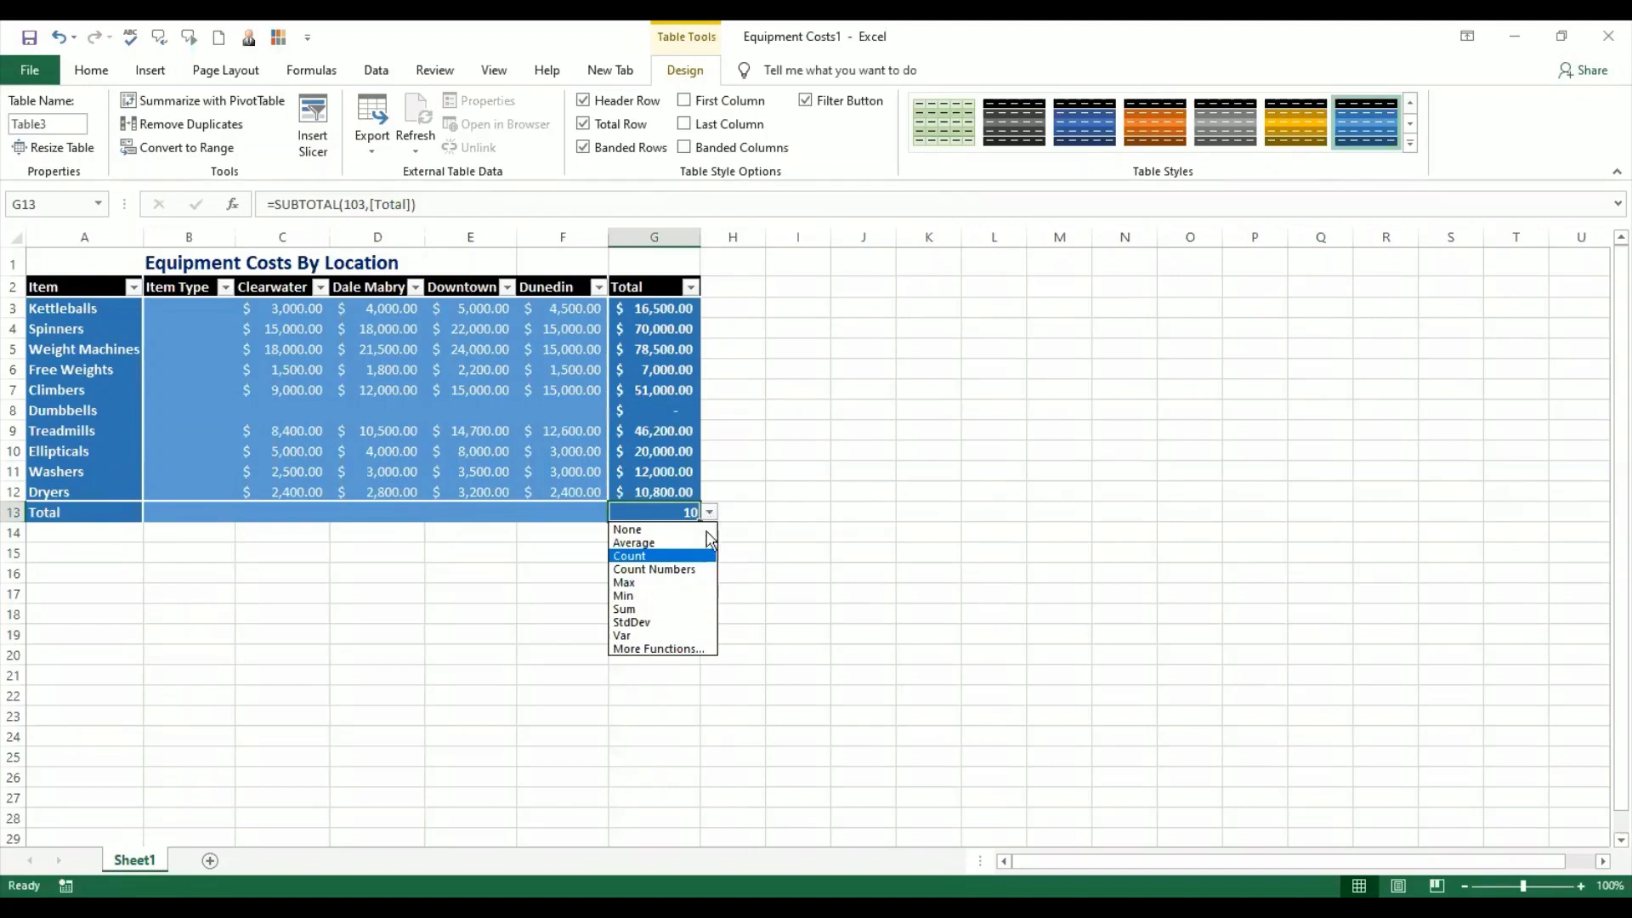
left_click(690, 609)
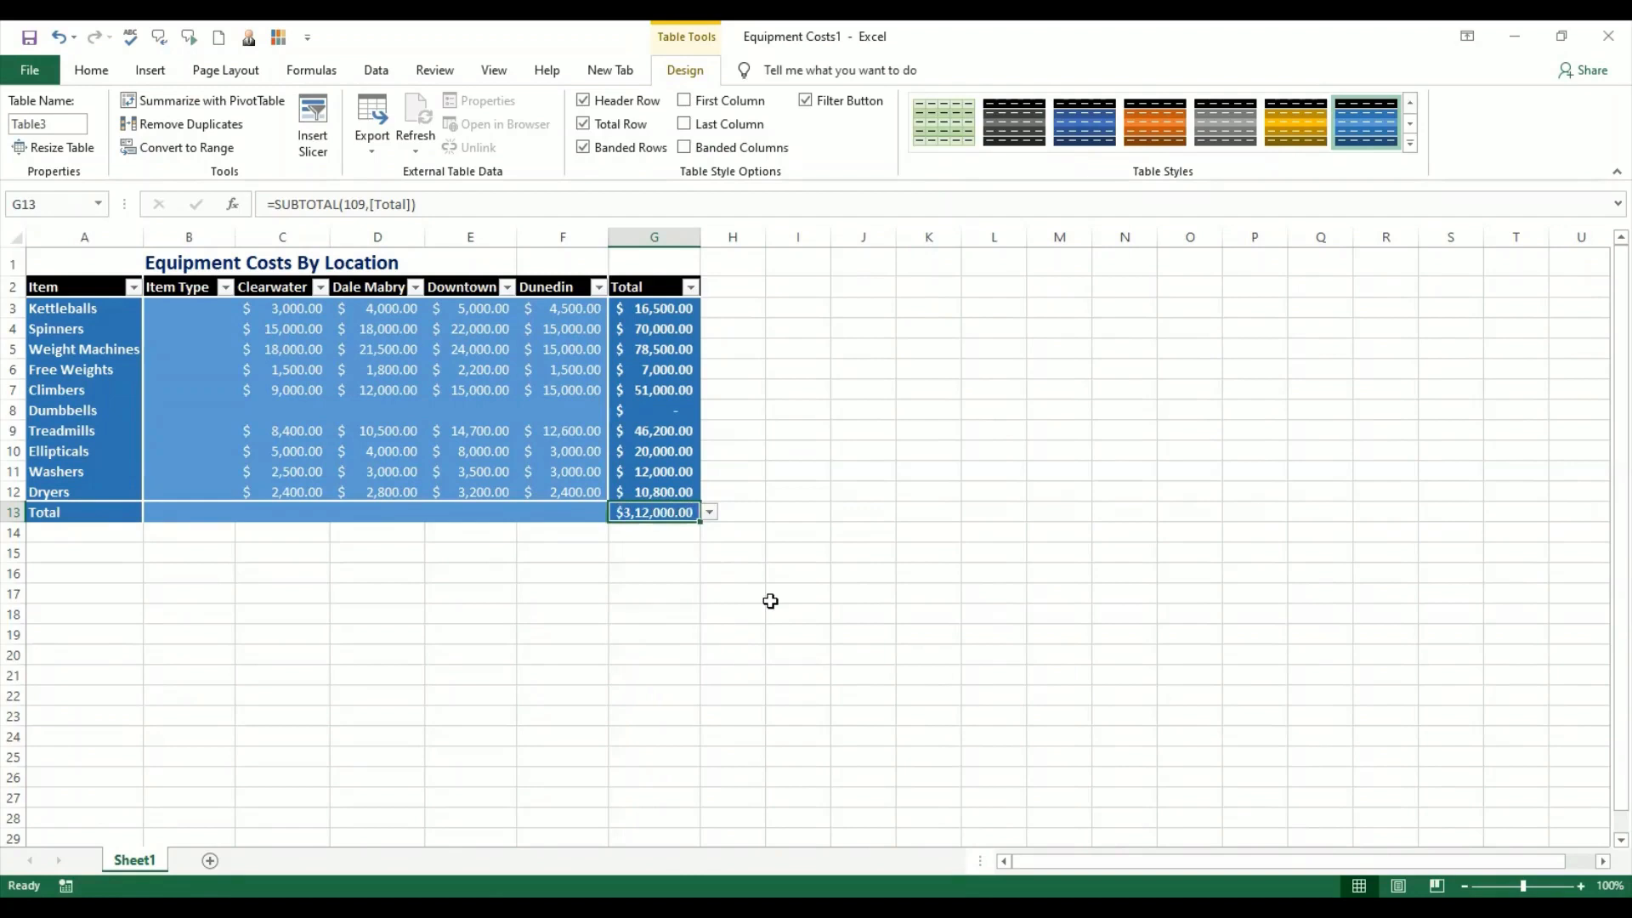
left_click(694, 554)
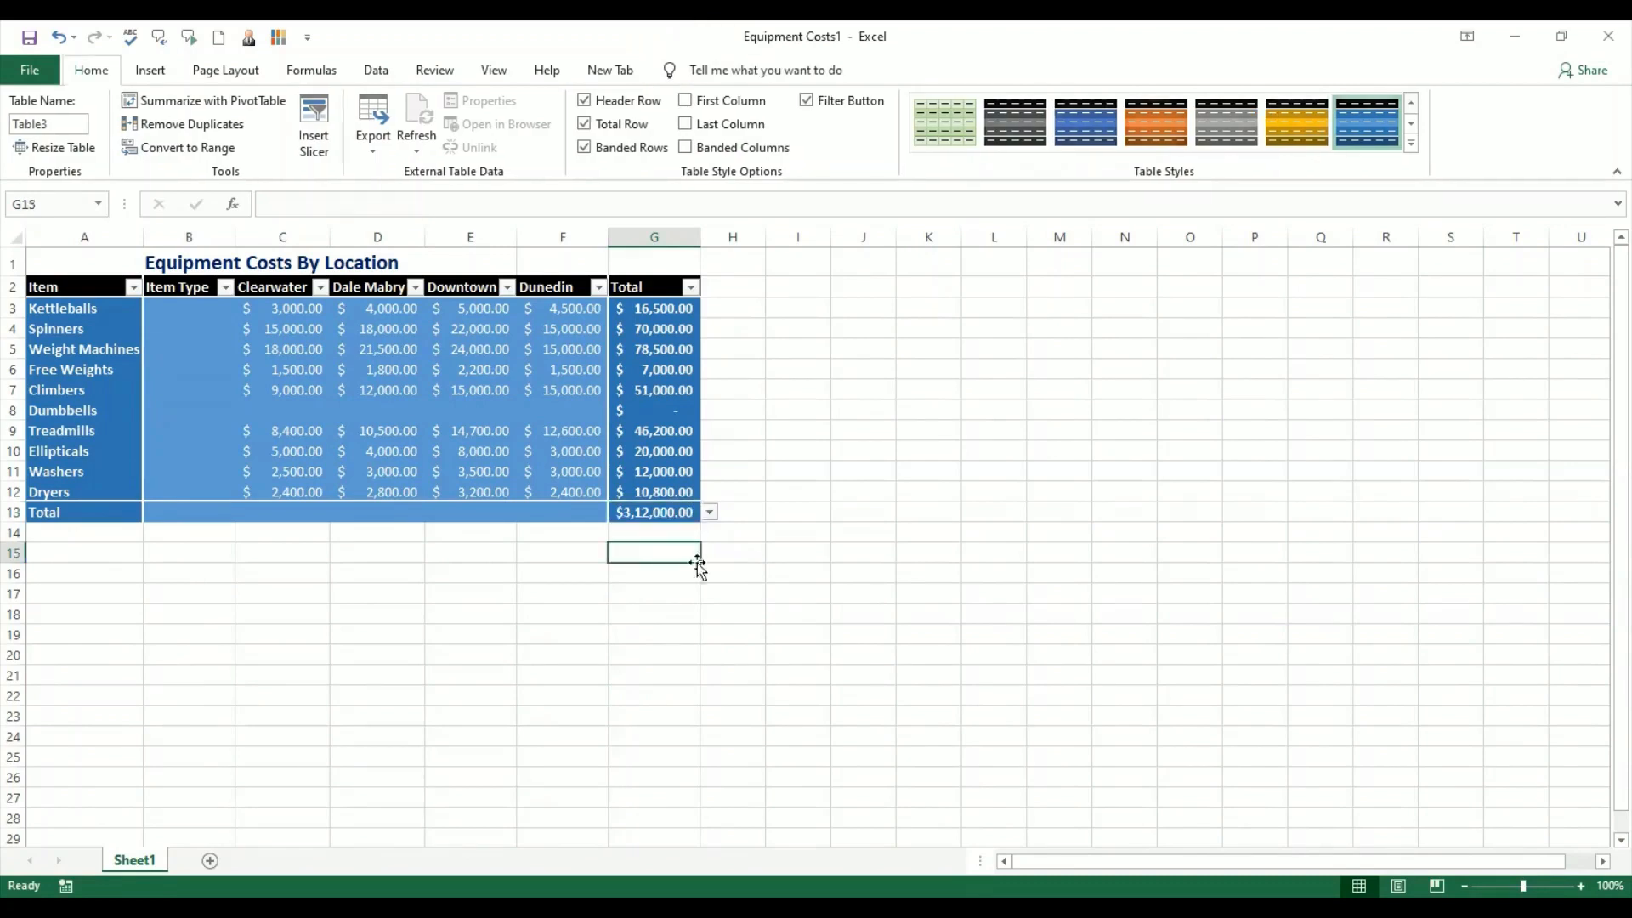
left_click(687, 514)
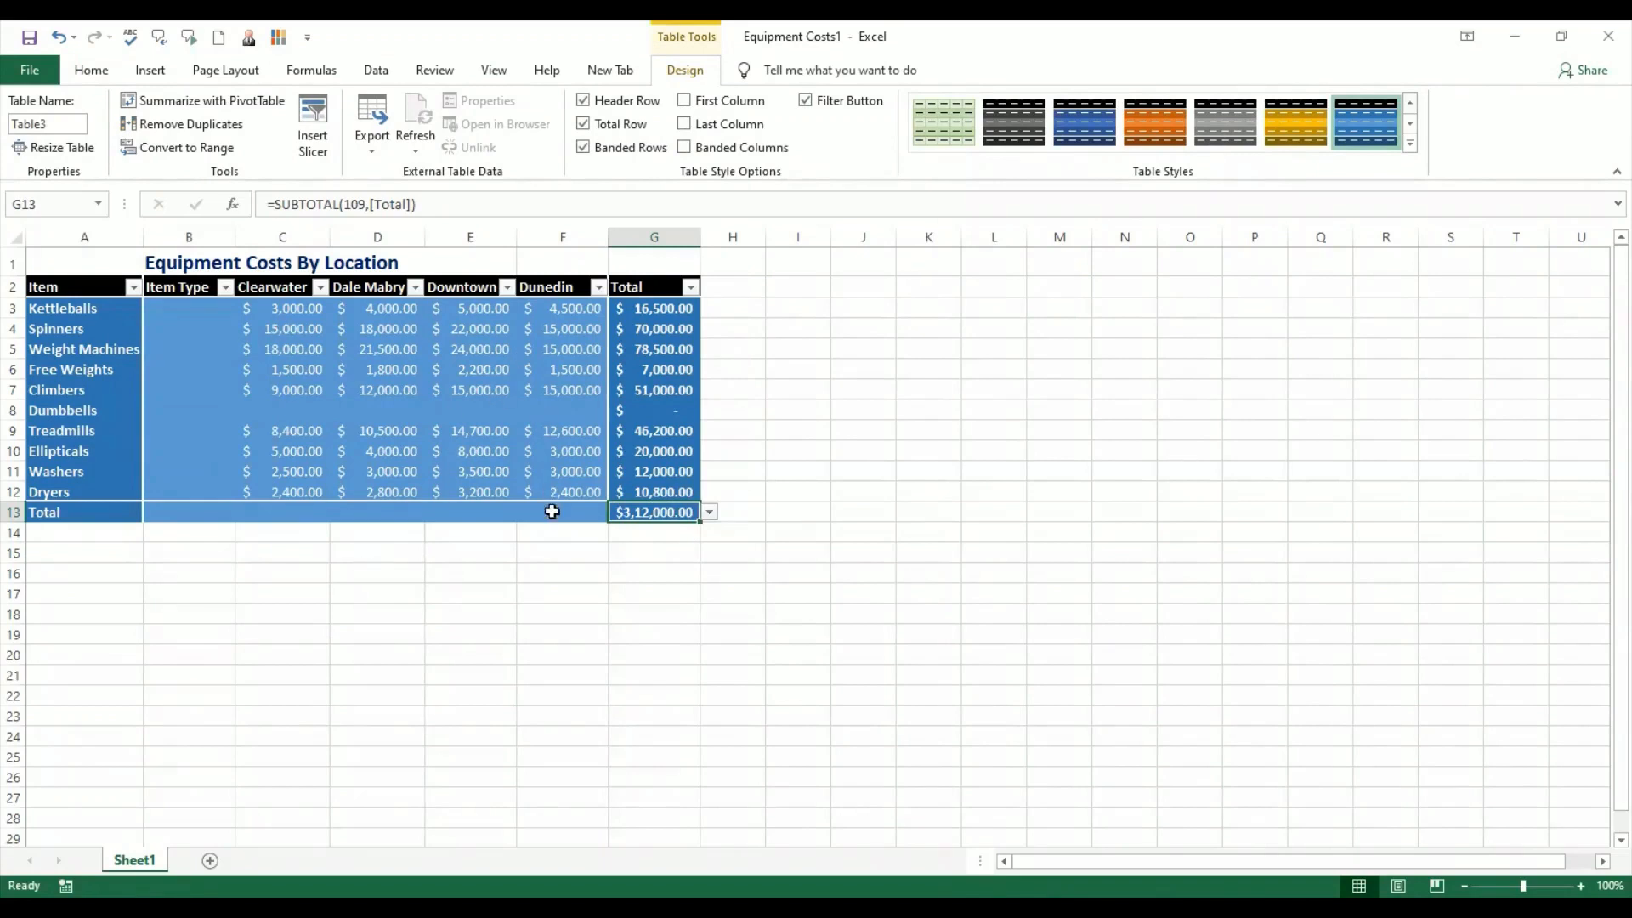
Set the total row's function to Sum for the Clearwater and Dale Mabry columns.
left_click(290, 513)
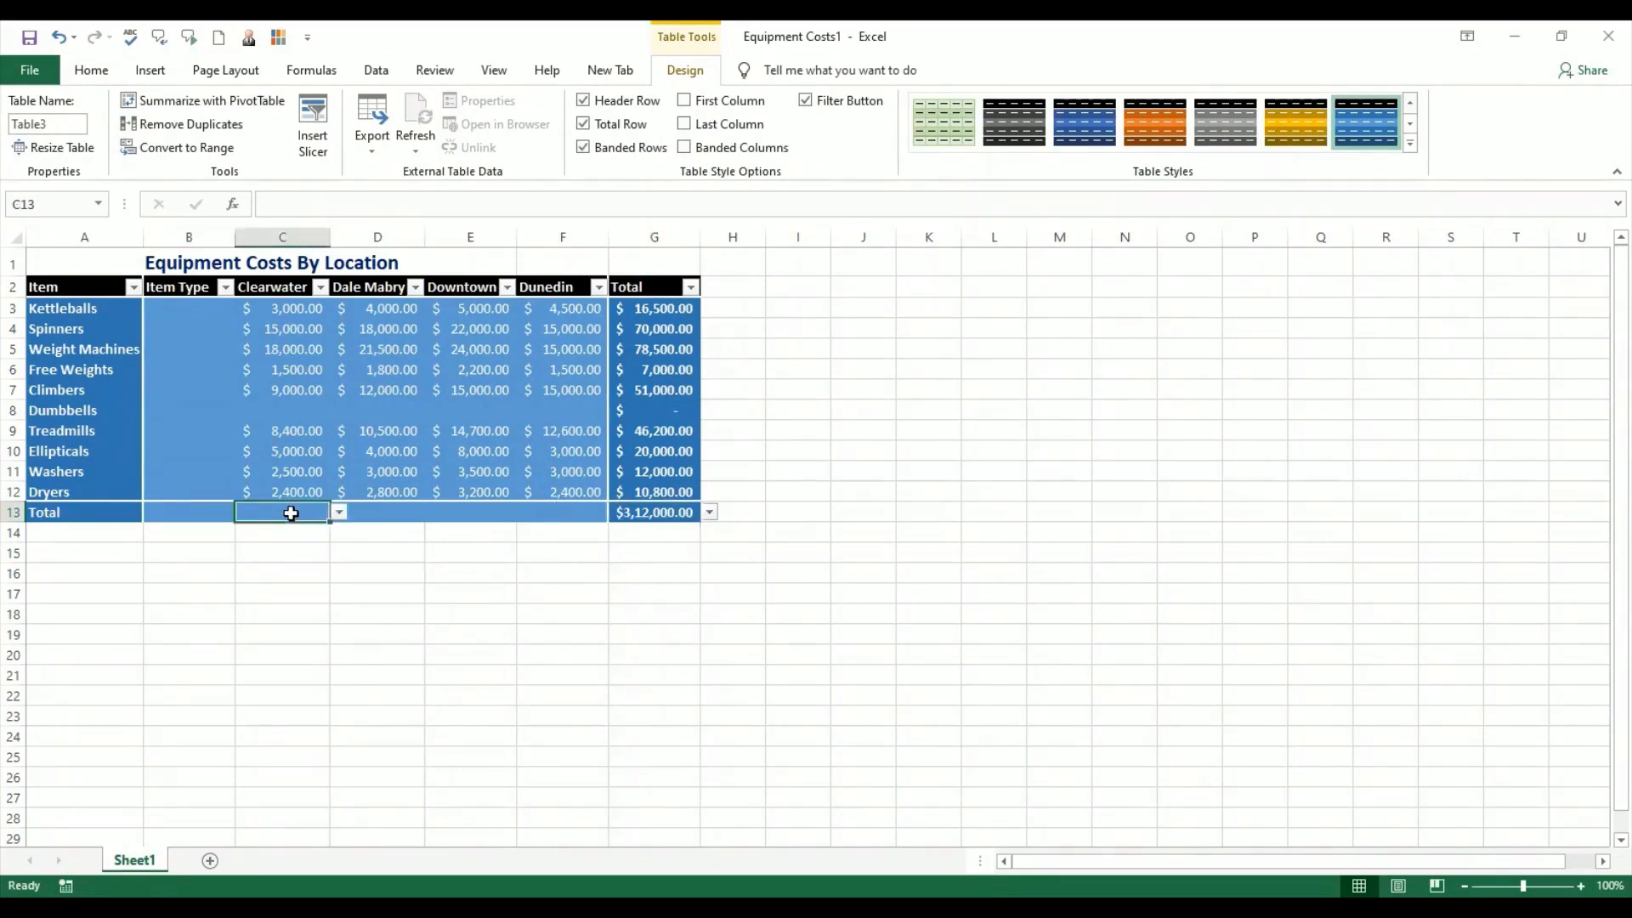
left_click(339, 512)
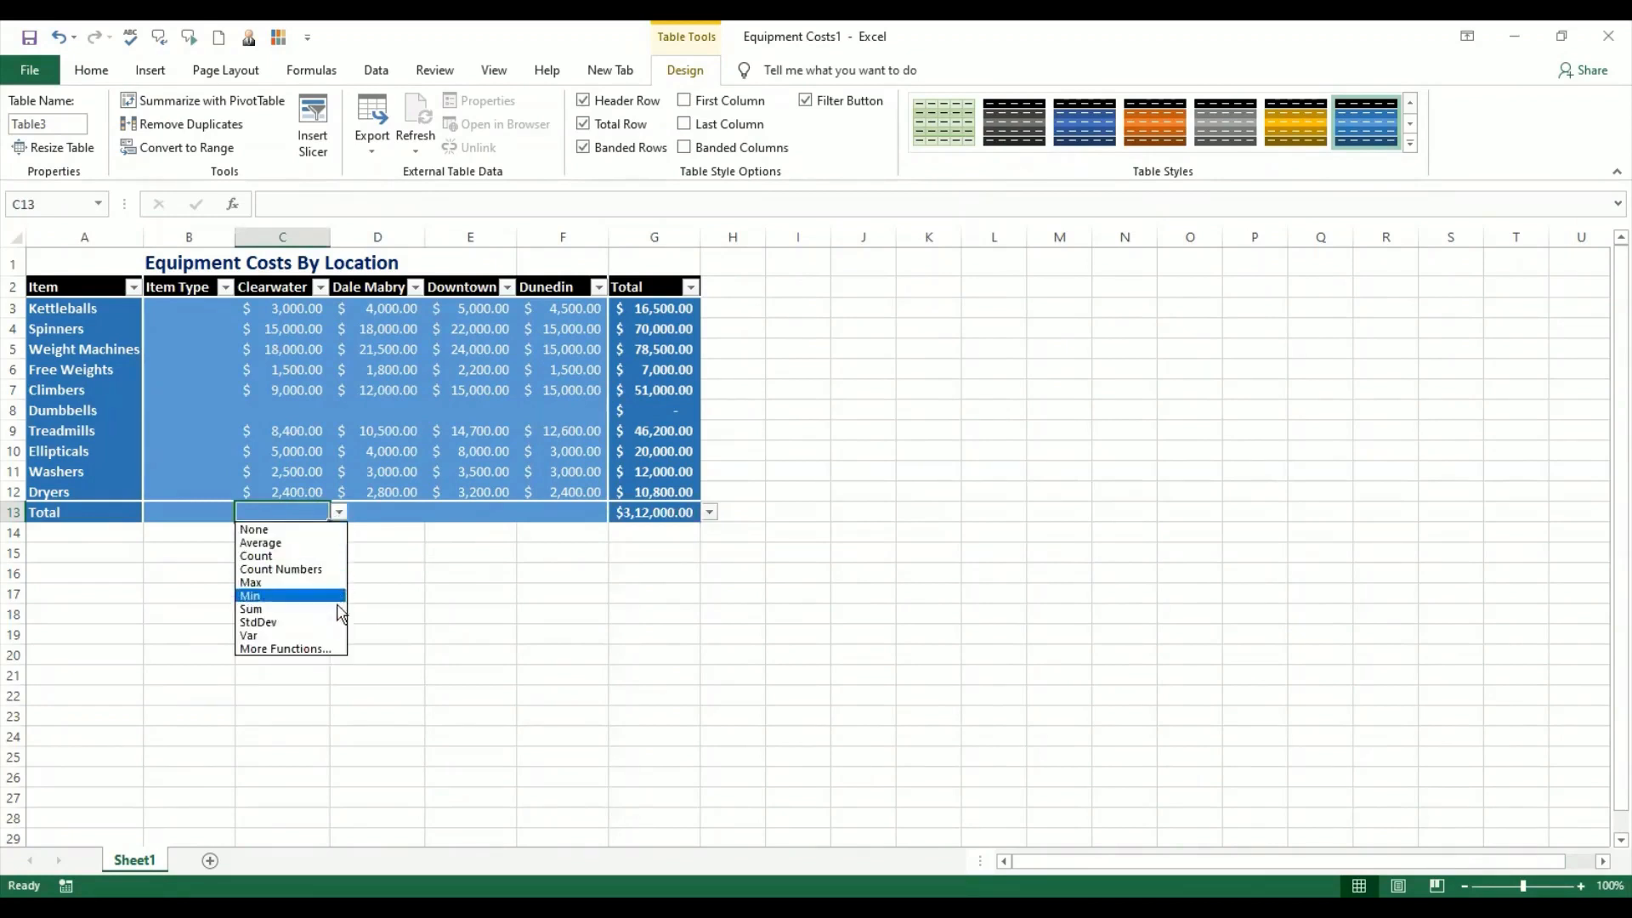
left_click(337, 607)
left_click(374, 512)
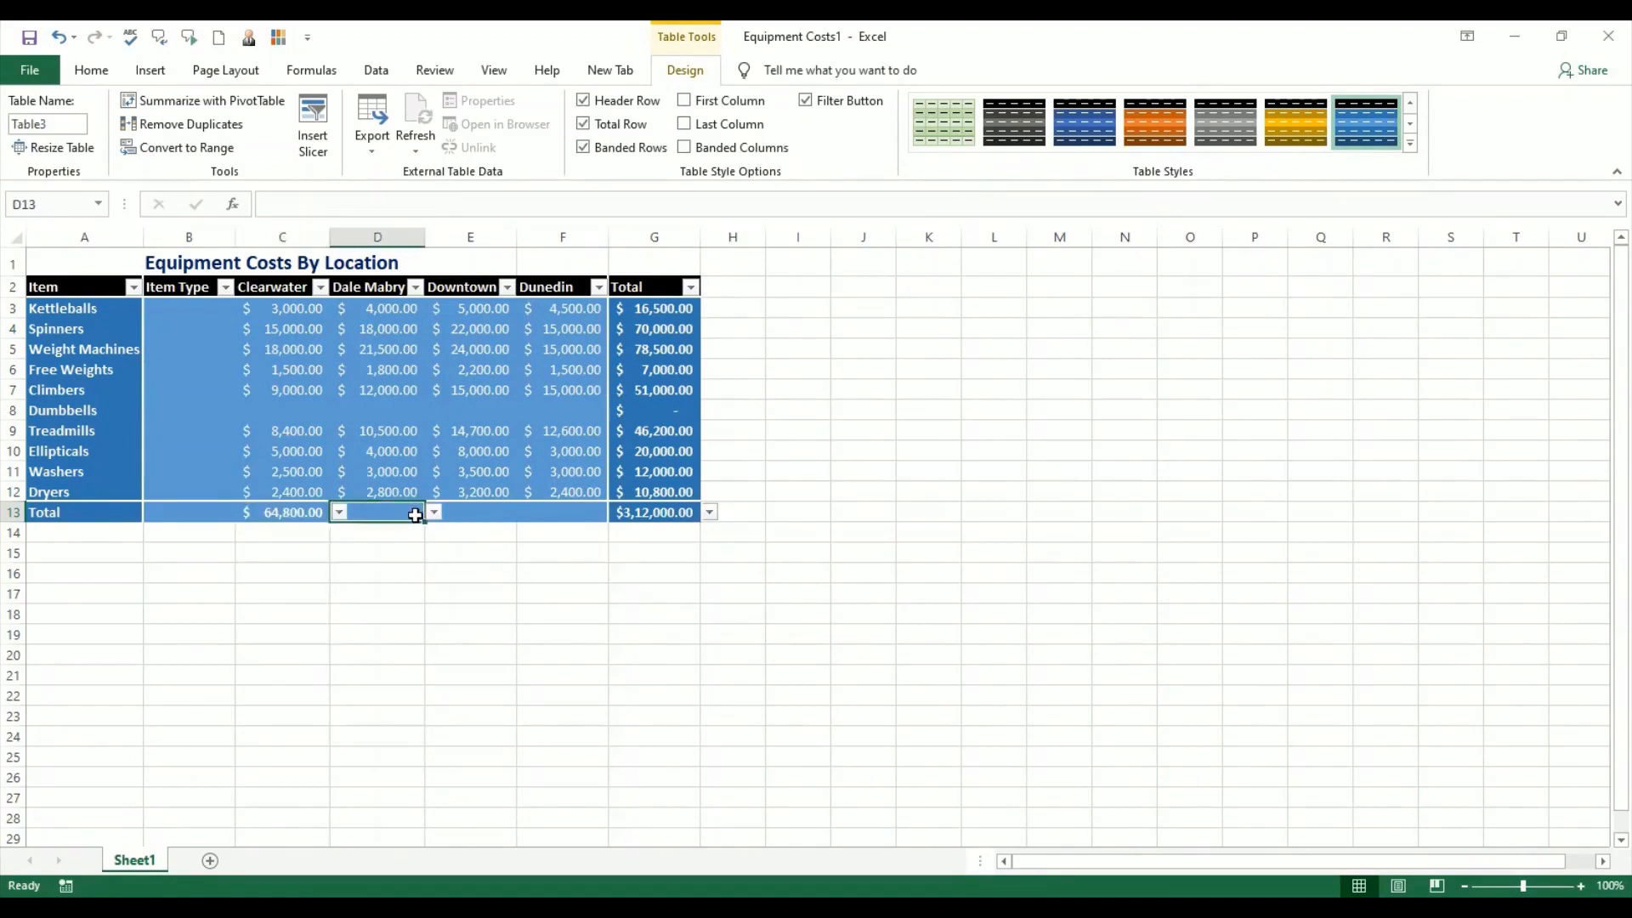
left_click(434, 512)
left_click(430, 609)
Set the total row's function to Sum for the Downtown and Dunedin columns.
left_click(501, 513)
left_click(525, 513)
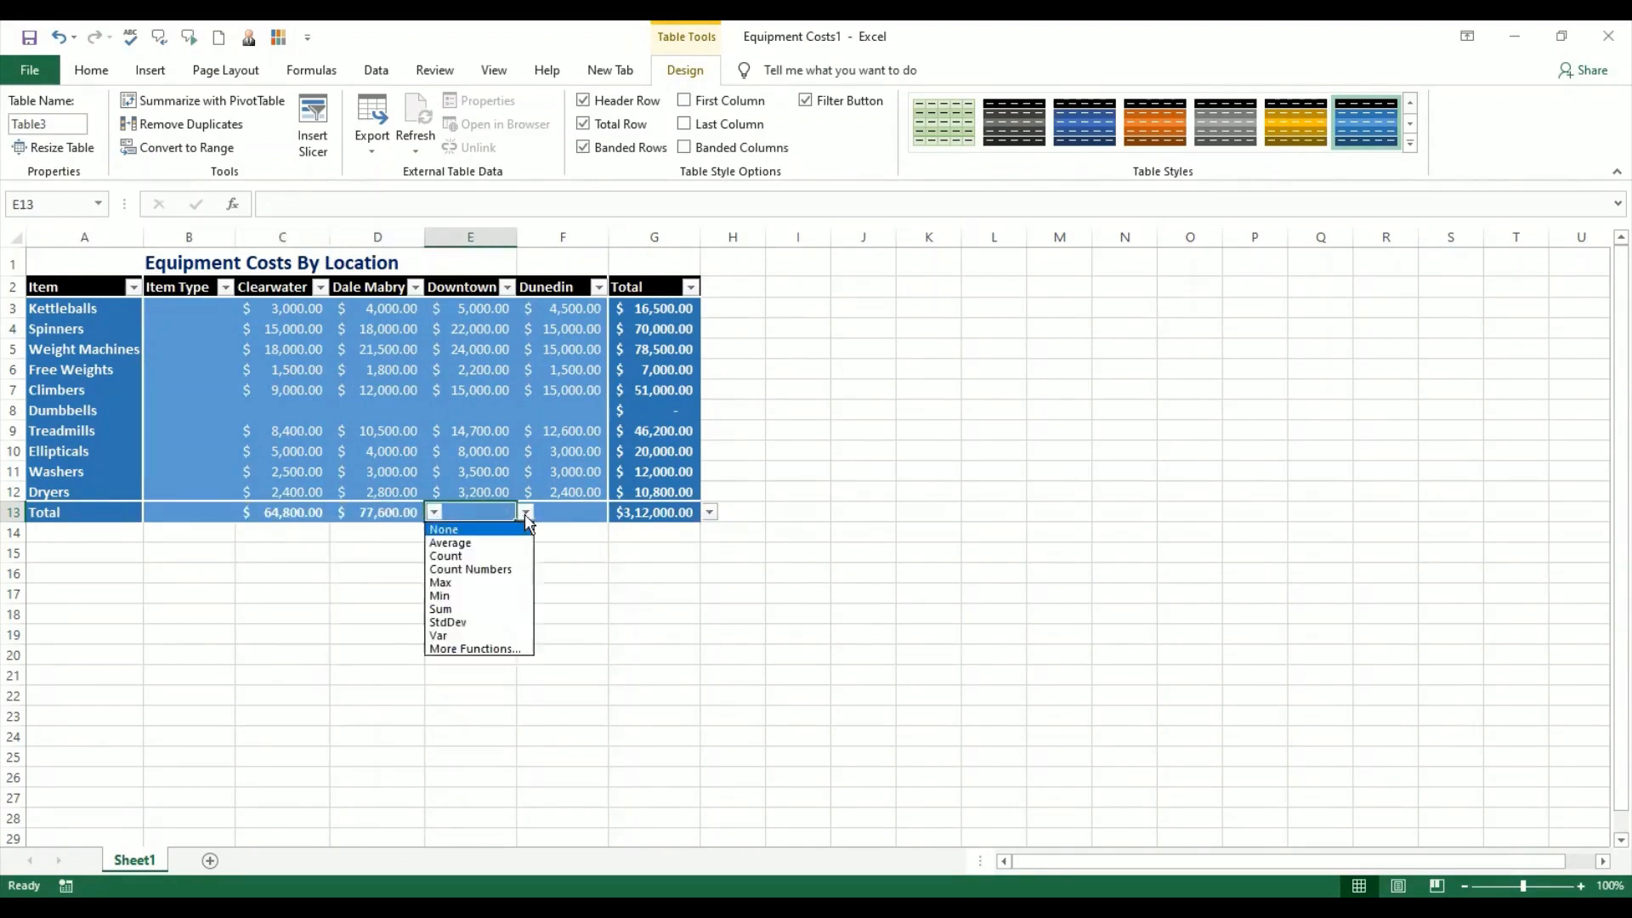
left_click(509, 609)
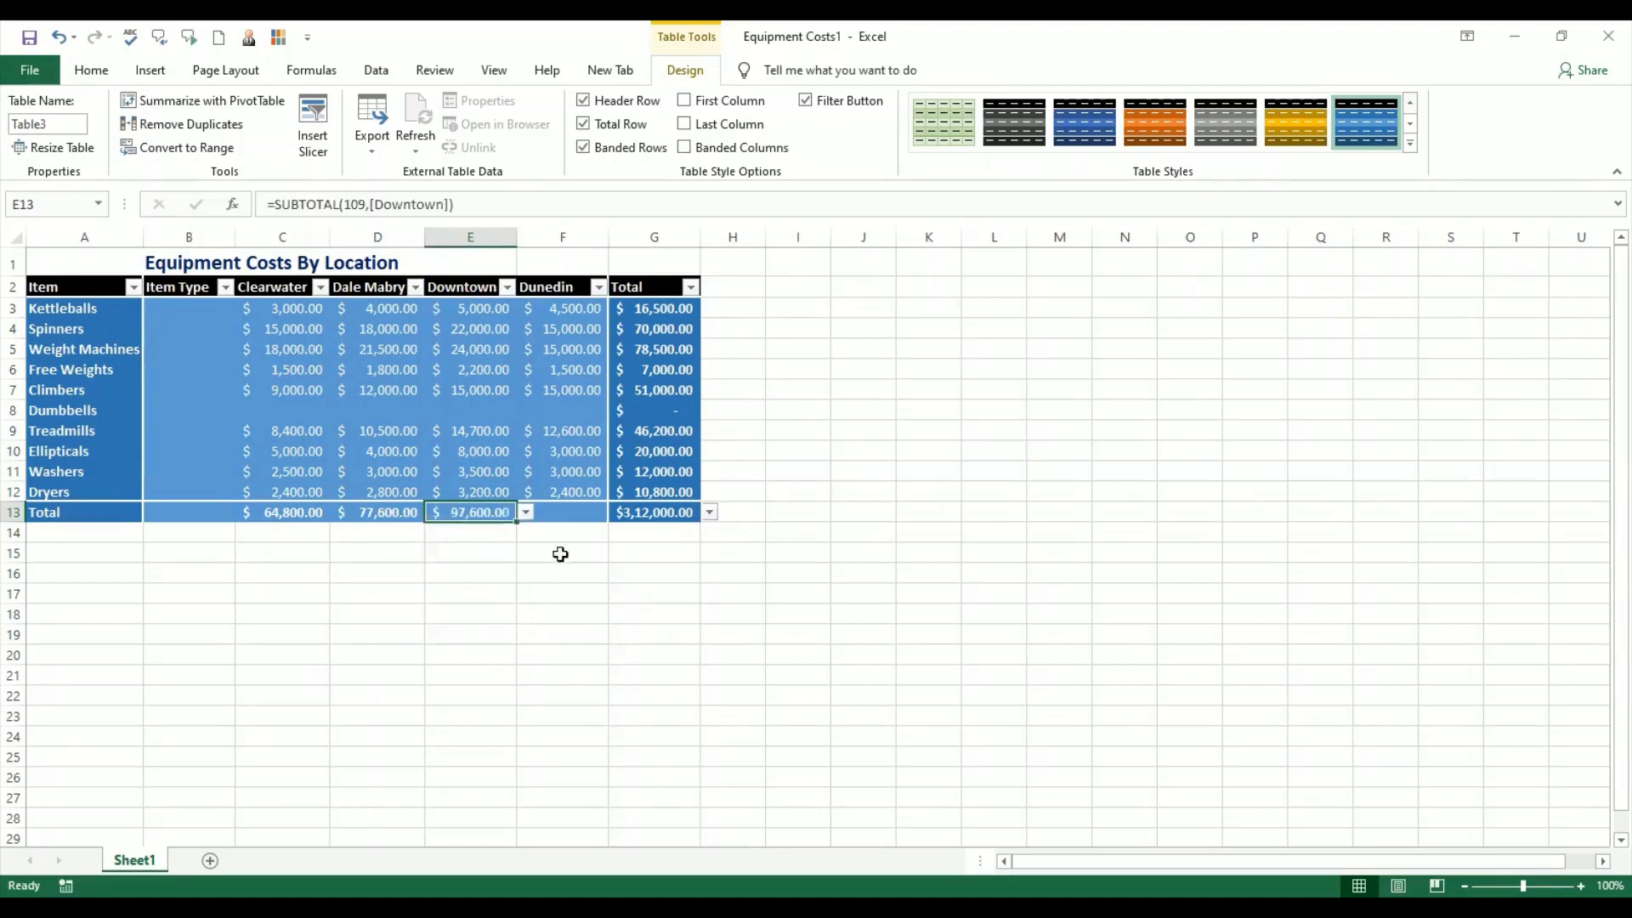
left_click(599, 515)
left_click(617, 512)
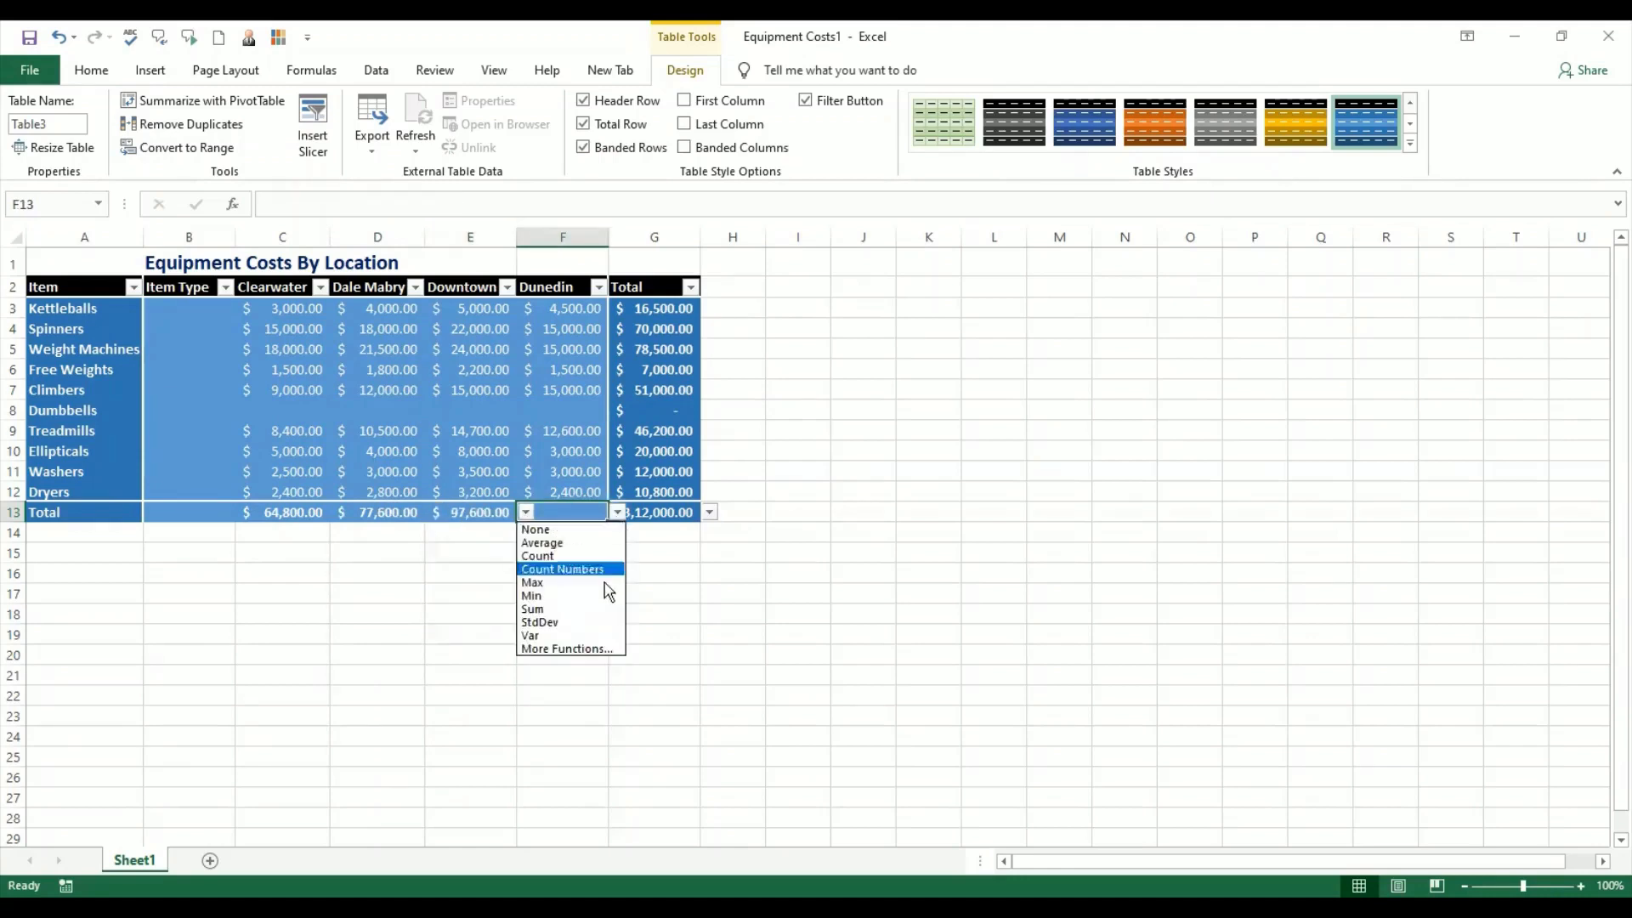
left_click(600, 609)
left_click(519, 617)
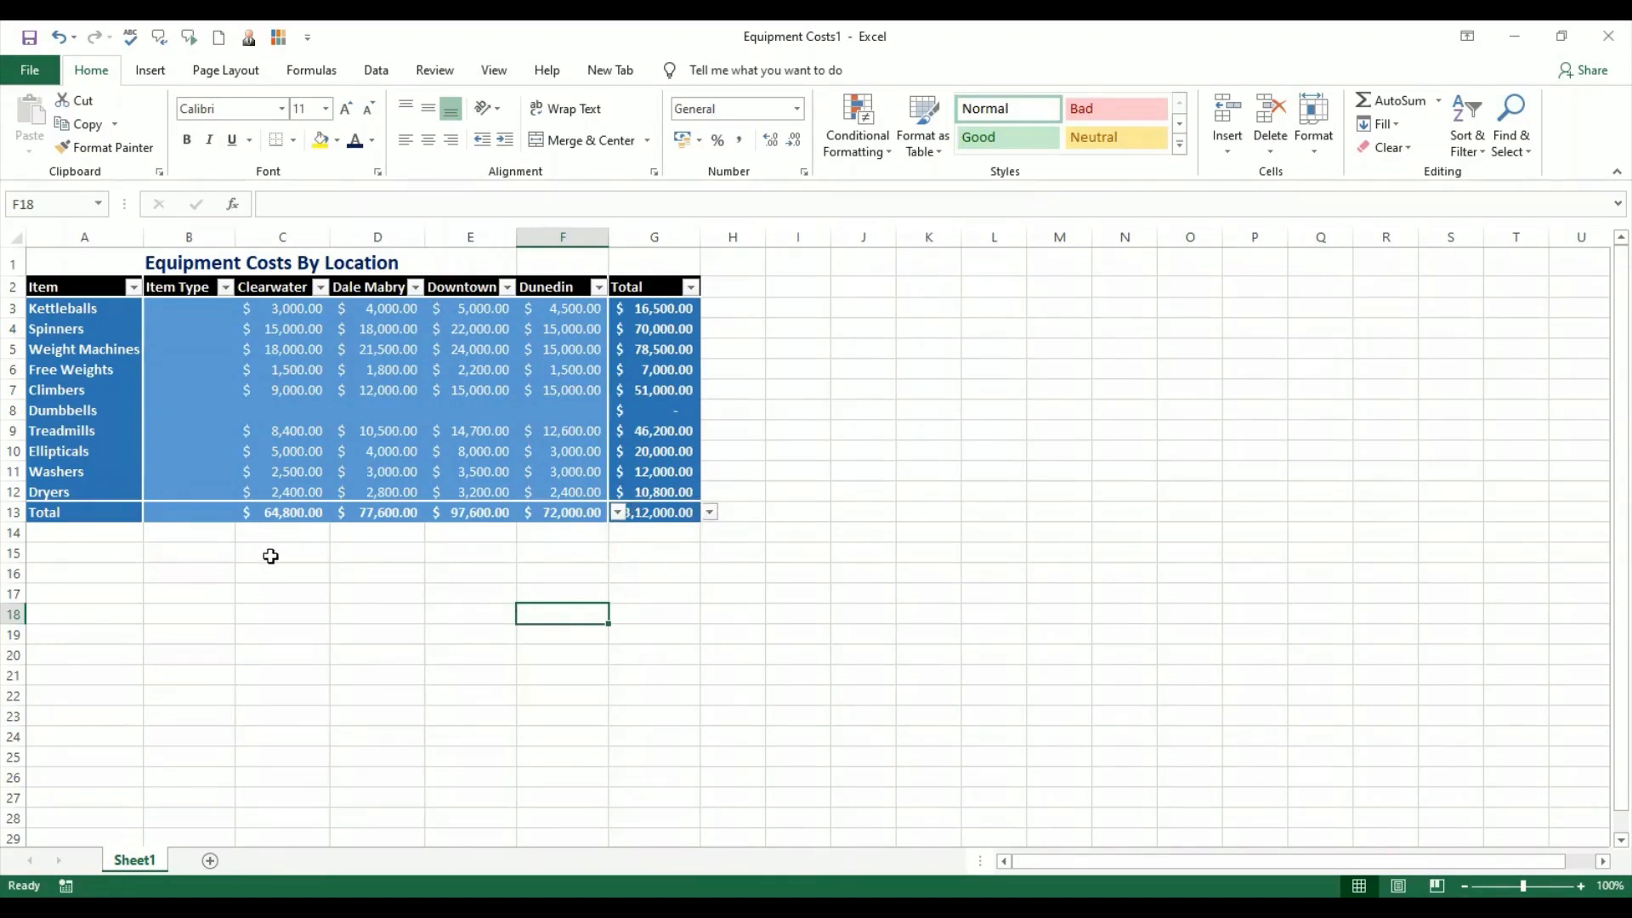
Change the total row's function to Average for the Clearwater and Dale Mabry columns.
left_click(291, 515)
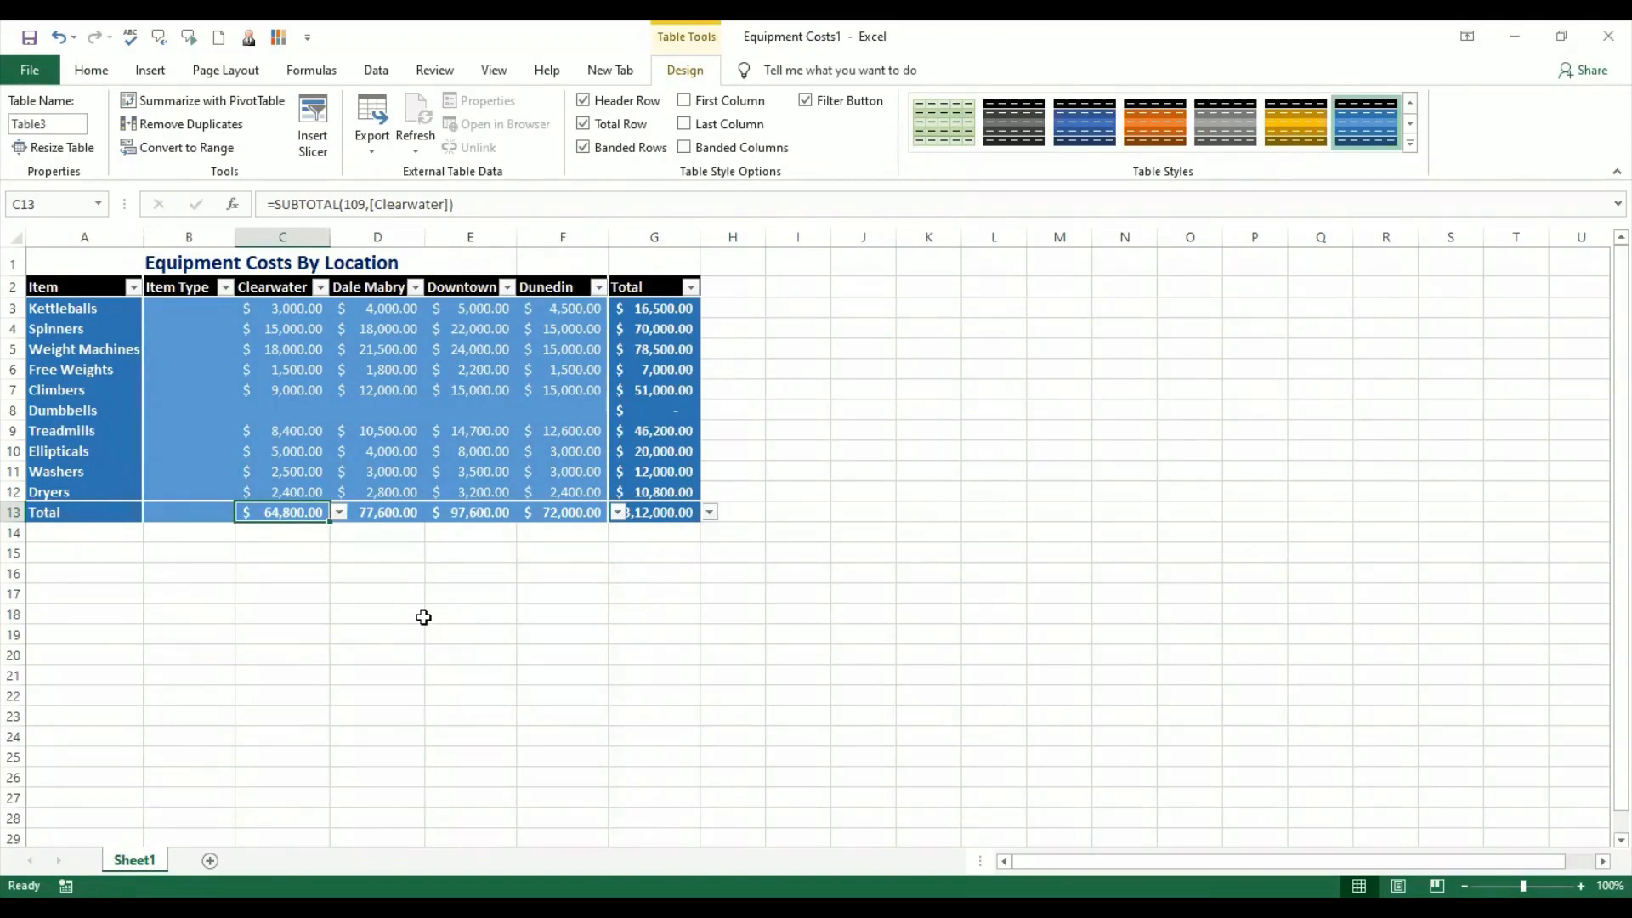
left_click(339, 512)
left_click(330, 541)
left_click(399, 513)
left_click(434, 512)
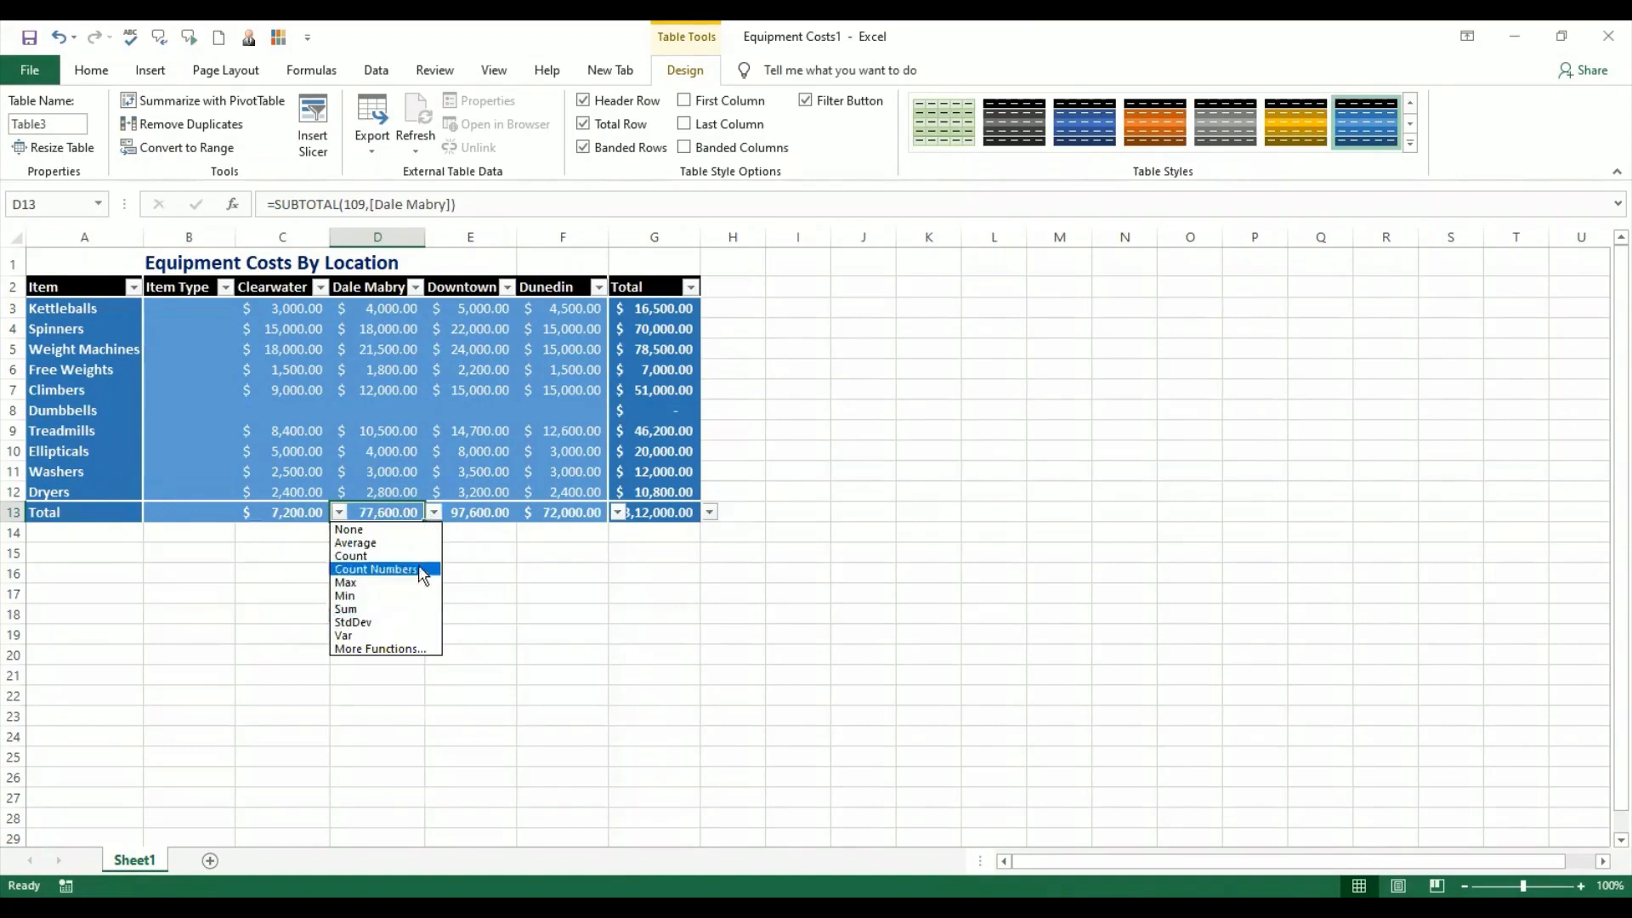
left_click(408, 542)
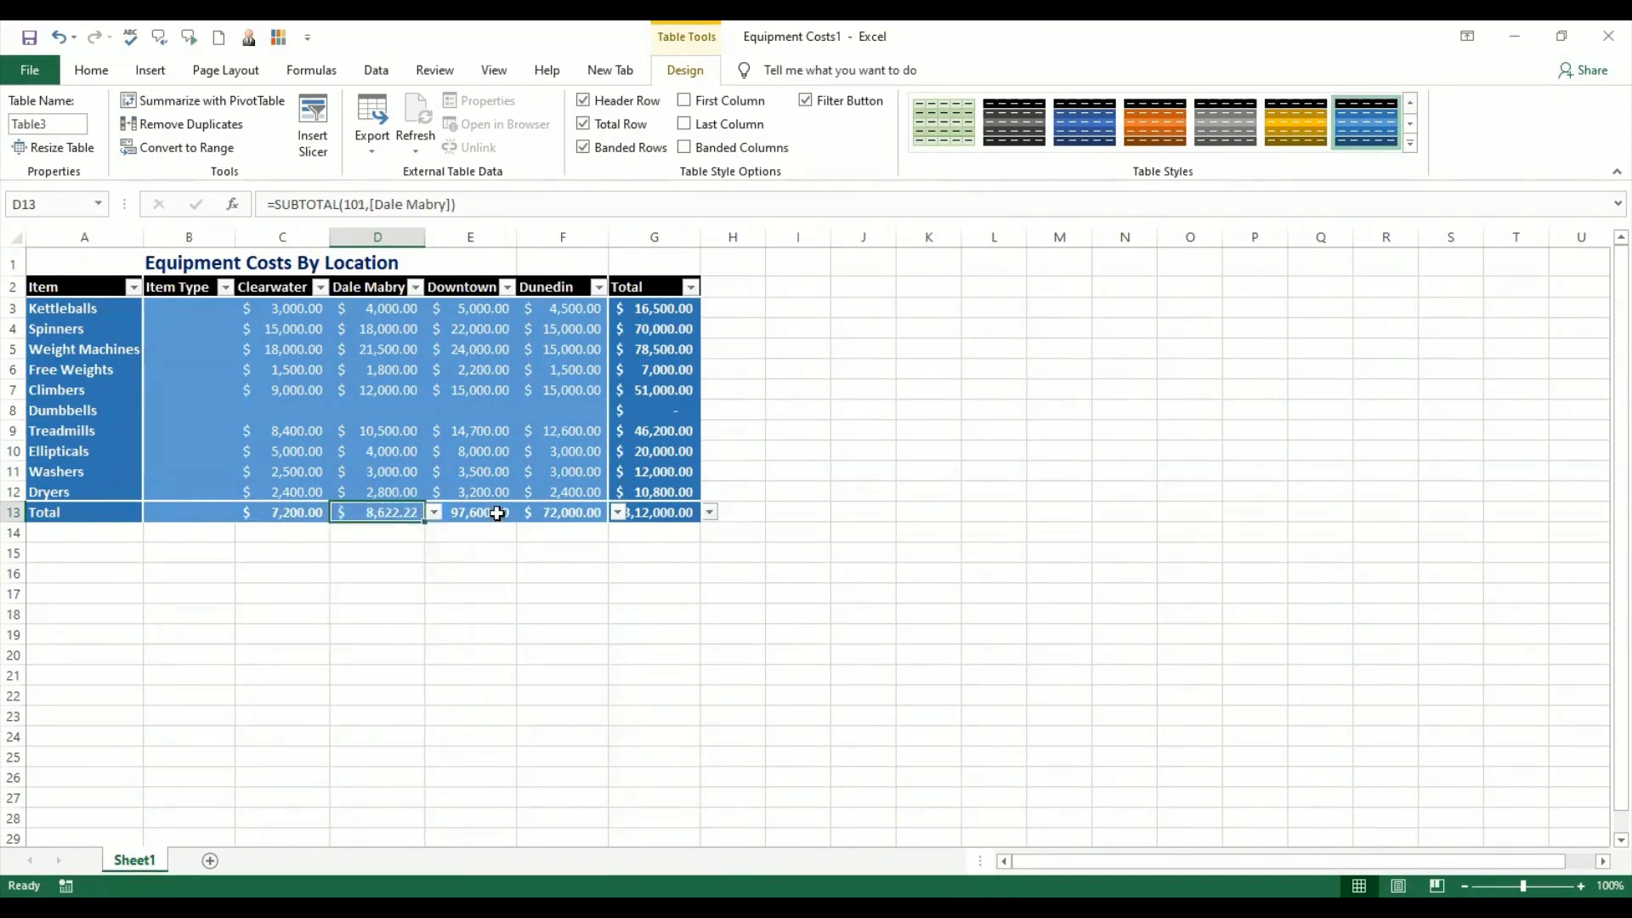
Change the total row's function to Average for the Downtown and Dunedin columns.
left_click(497, 513)
left_click(526, 513)
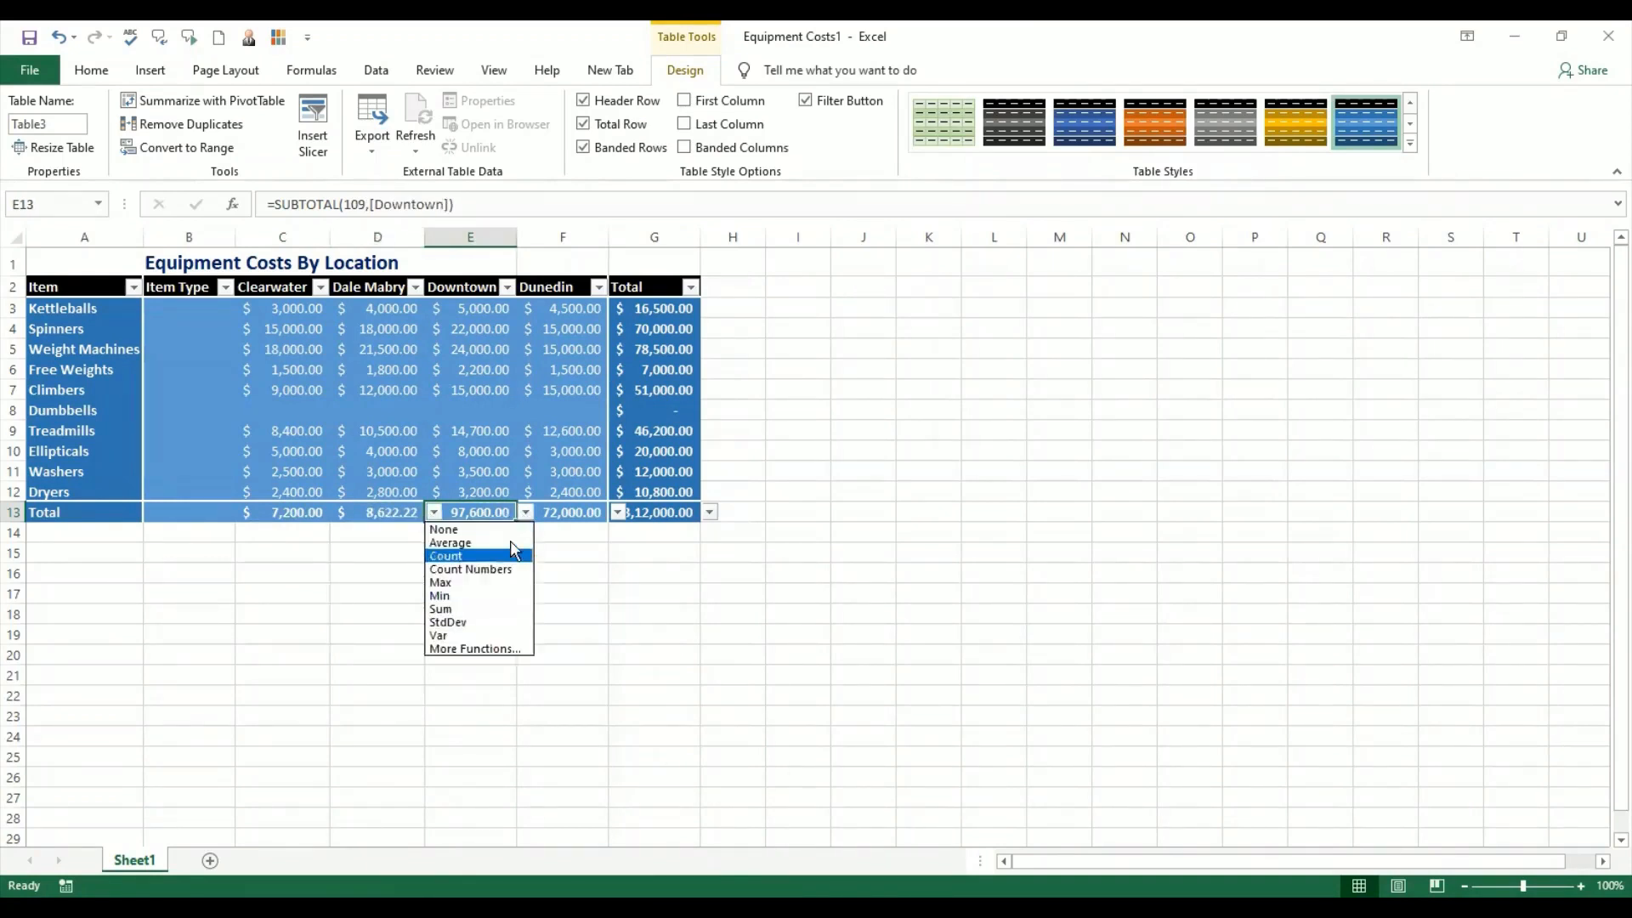
left_click(510, 542)
left_click(605, 513)
left_click(618, 512)
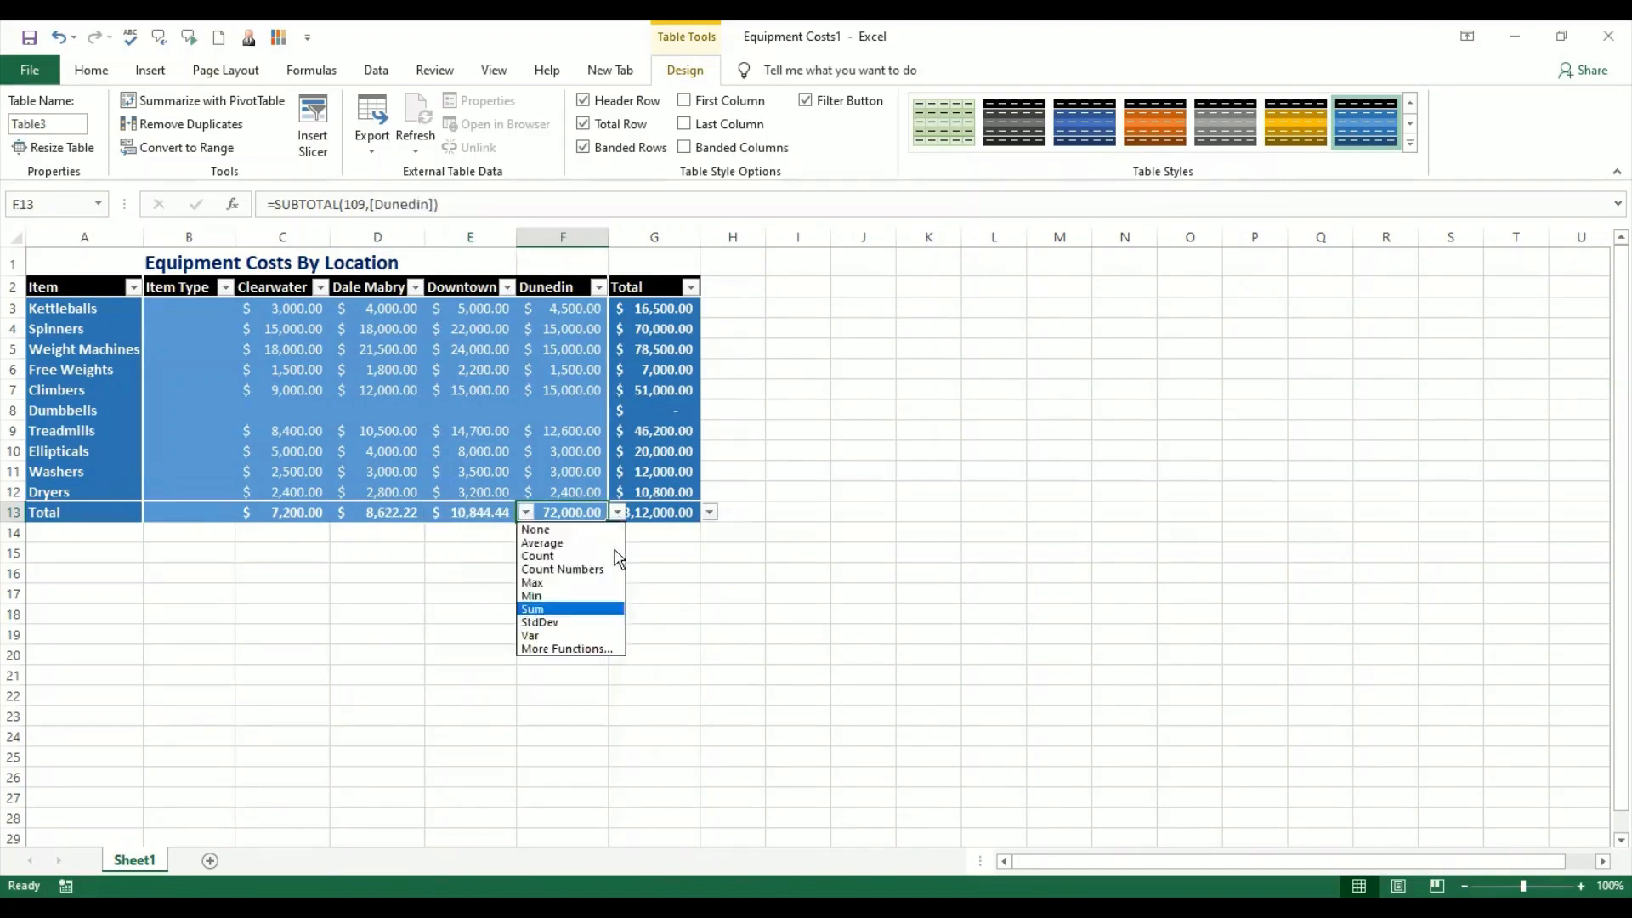
left_click(617, 553)
left_click(618, 513)
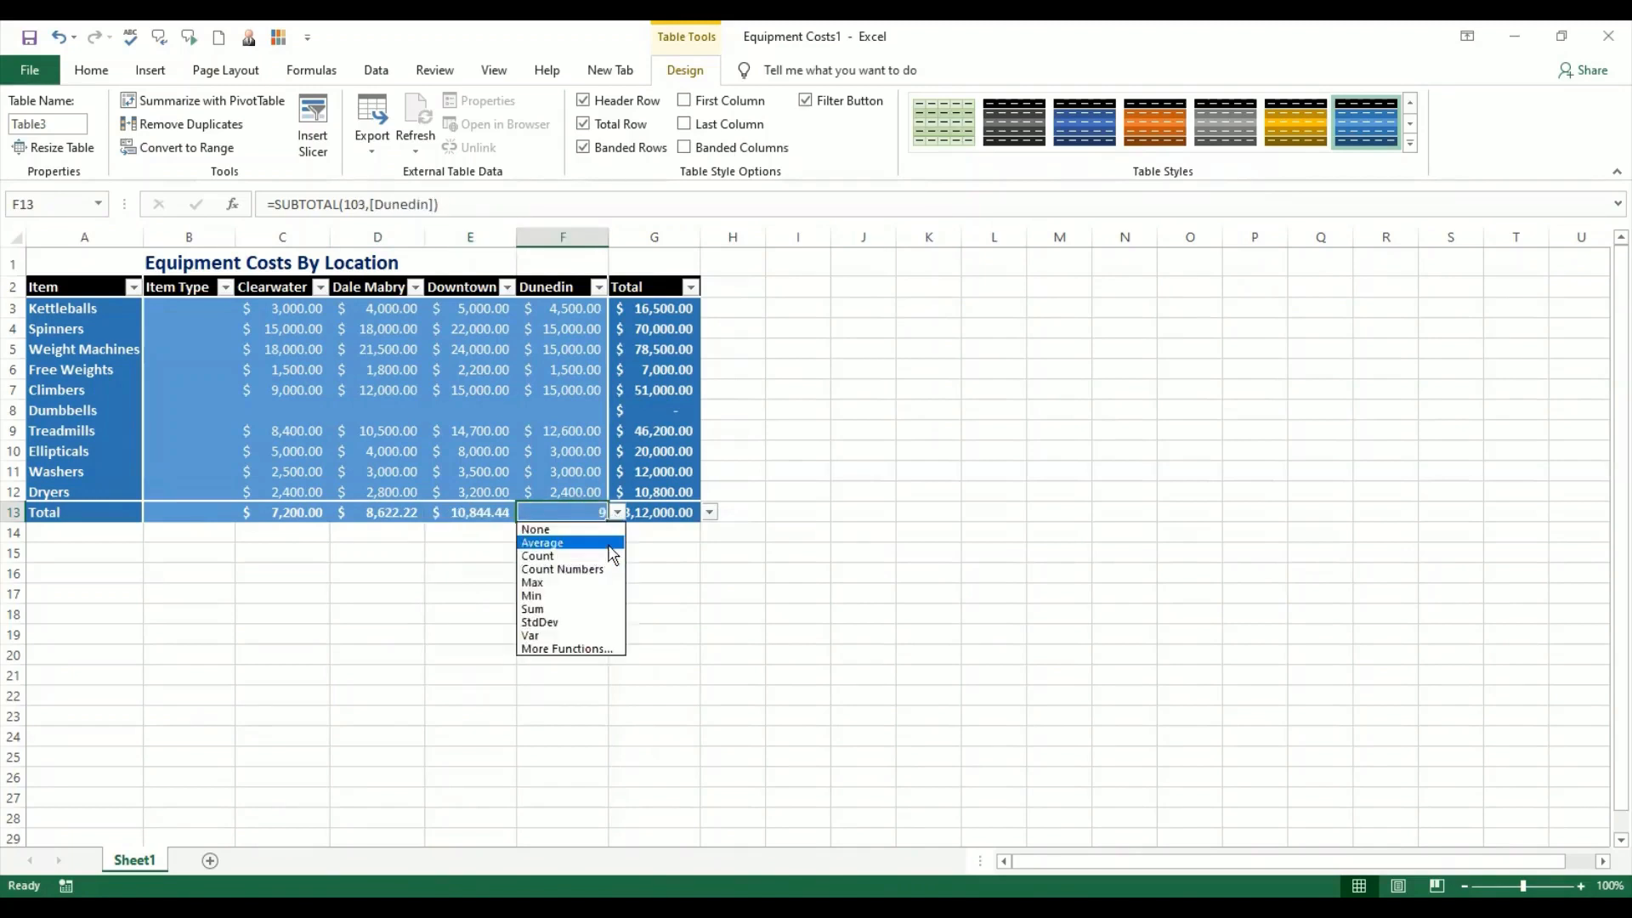
left_click(578, 538)
left_click(450, 630)
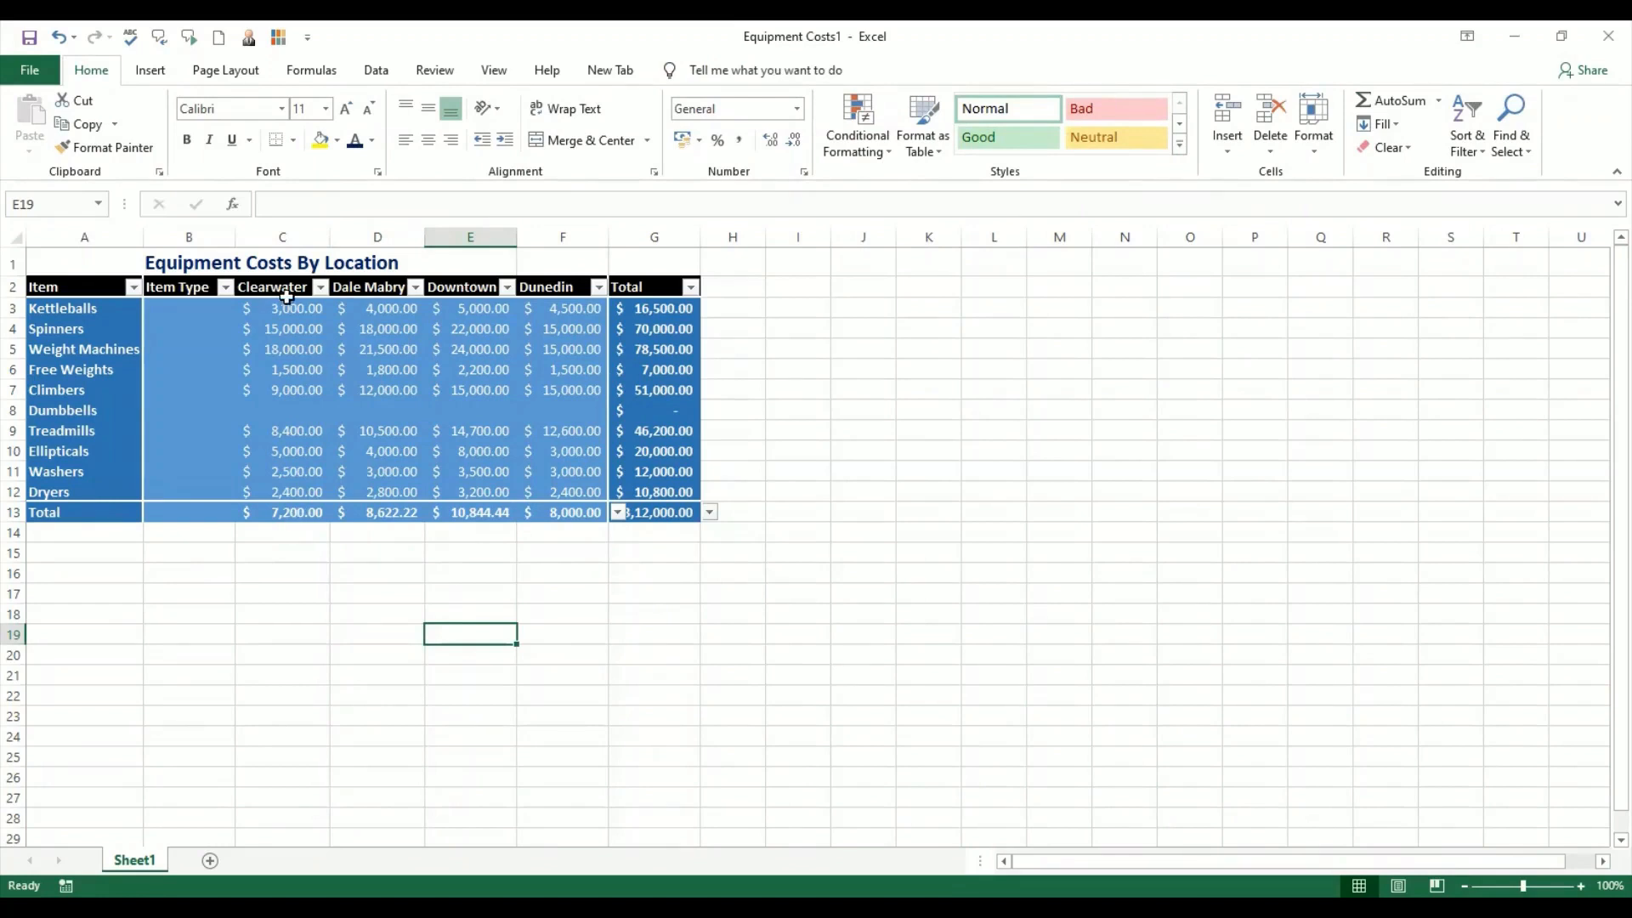
Examine the total row's results and formulas for the Clearwater, Dale Mabry, Downtown and Dunedin columns.
left_click(292, 510)
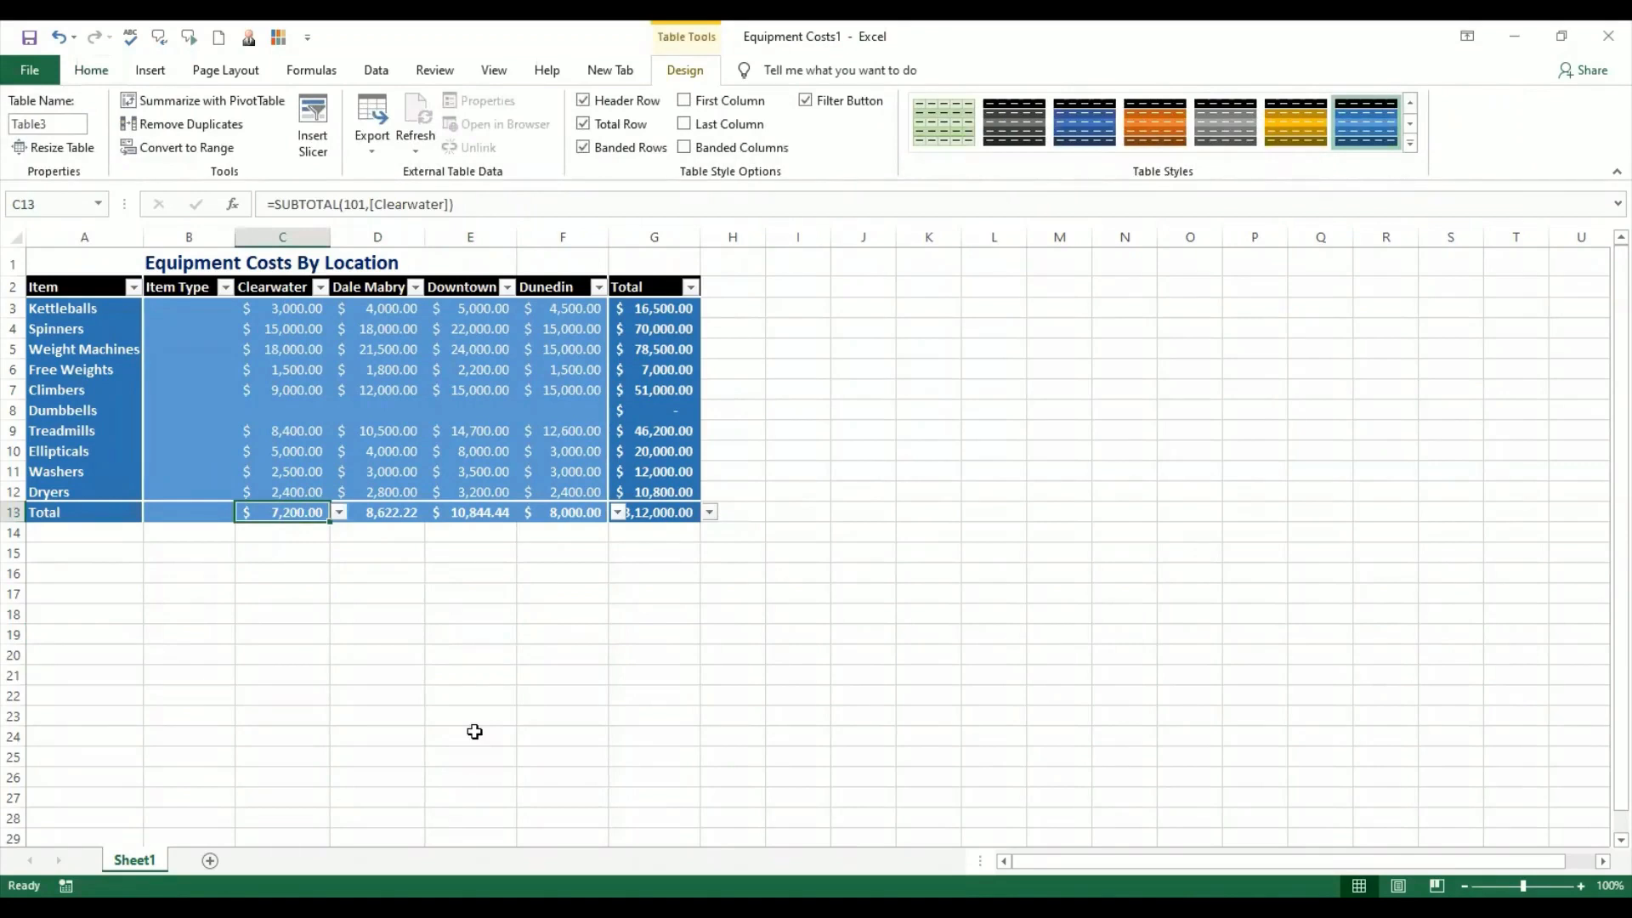
left_click(399, 513)
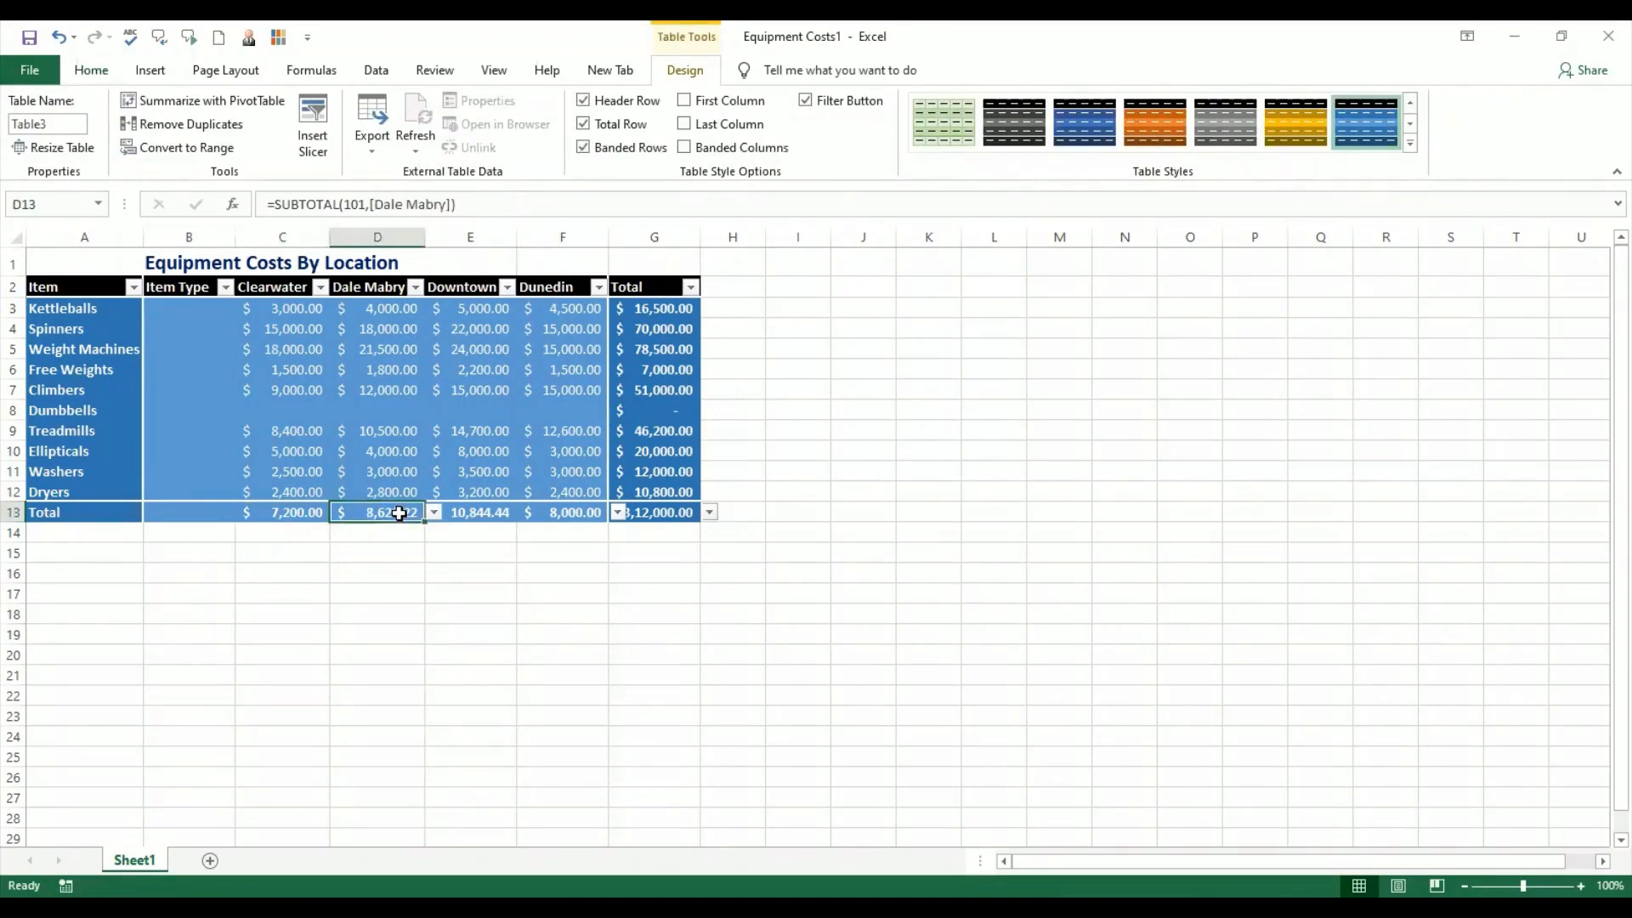
left_click(484, 514)
left_click(567, 515)
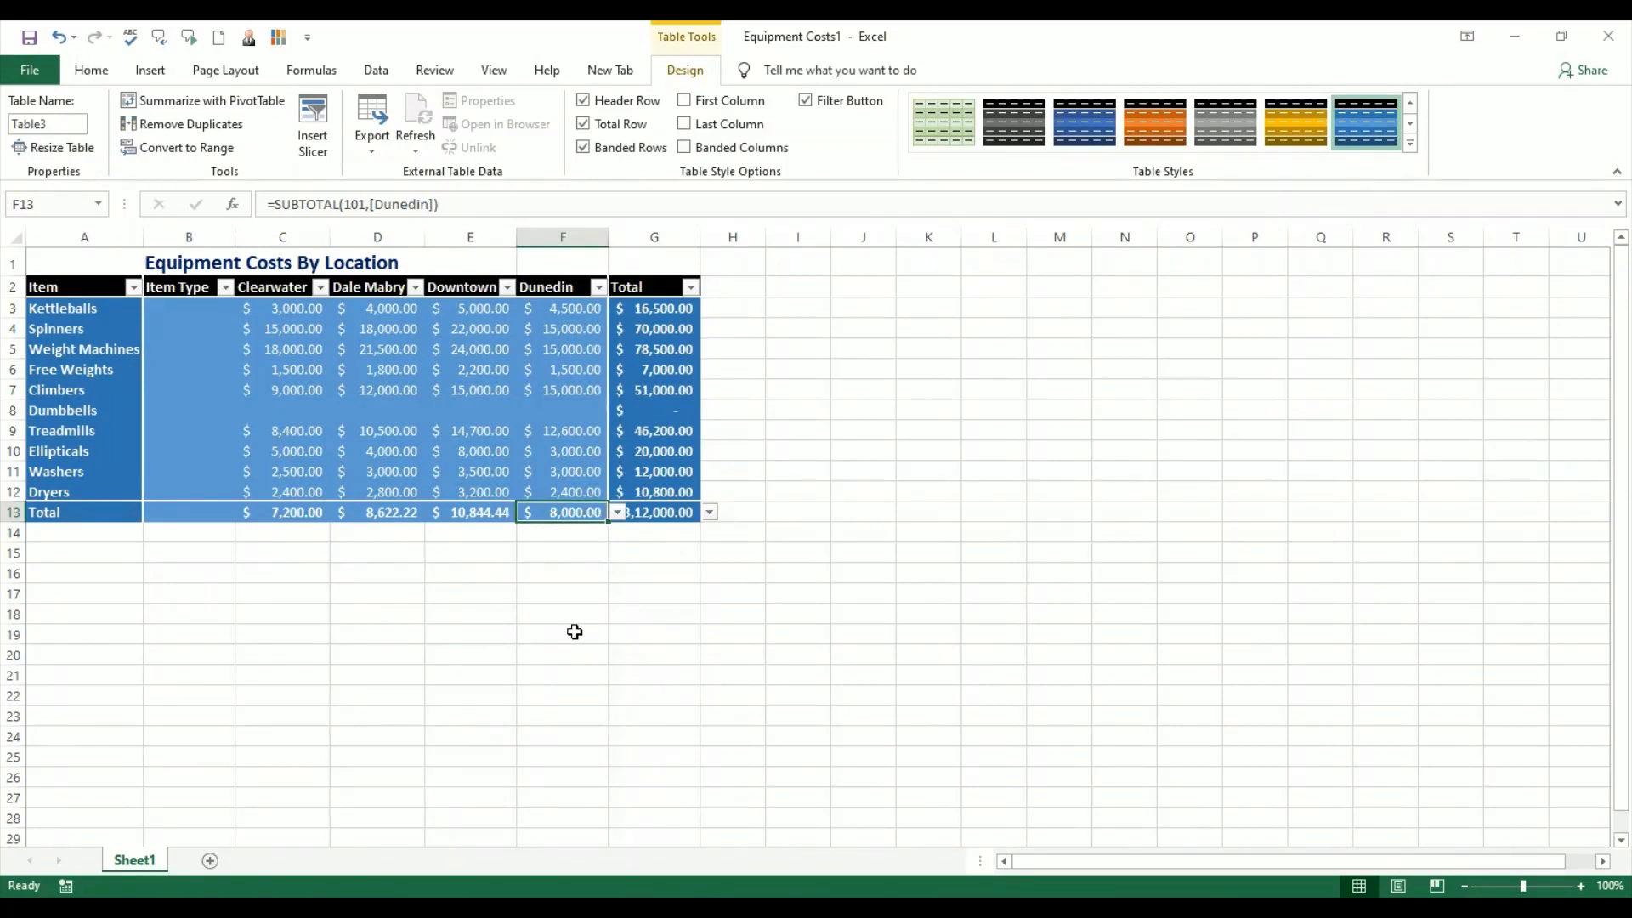
left_click(476, 515)
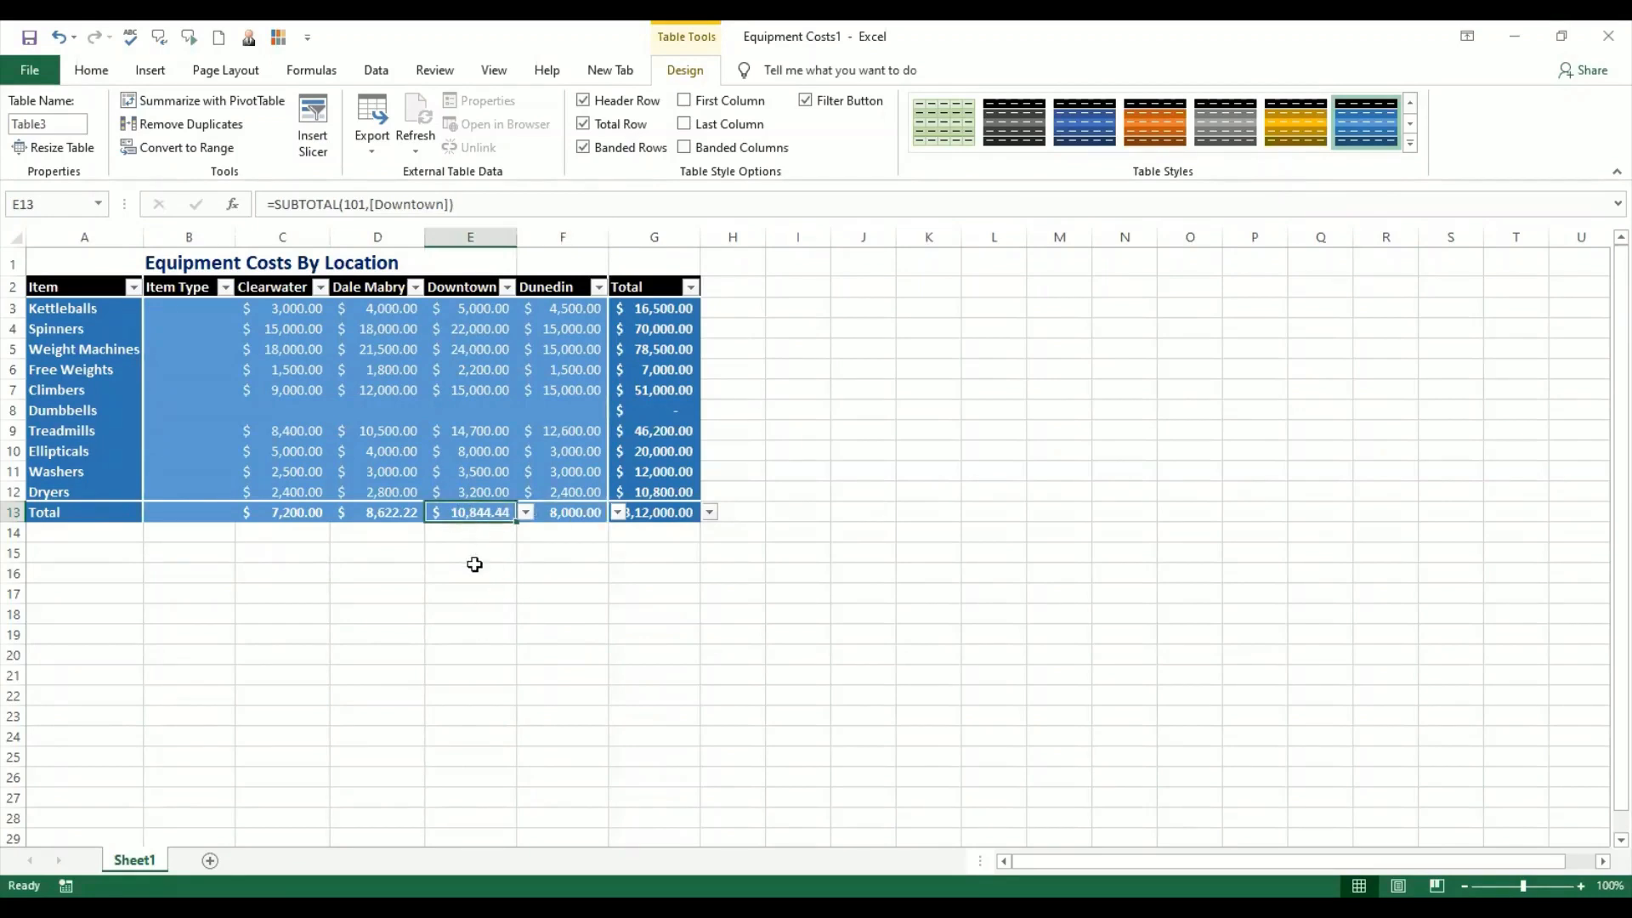
left_click(294, 497)
left_click(389, 510)
left_click(454, 511)
Set the total row's function to Max for the Clearwater column and Min for the Dale Mabry column.
left_click(301, 512)
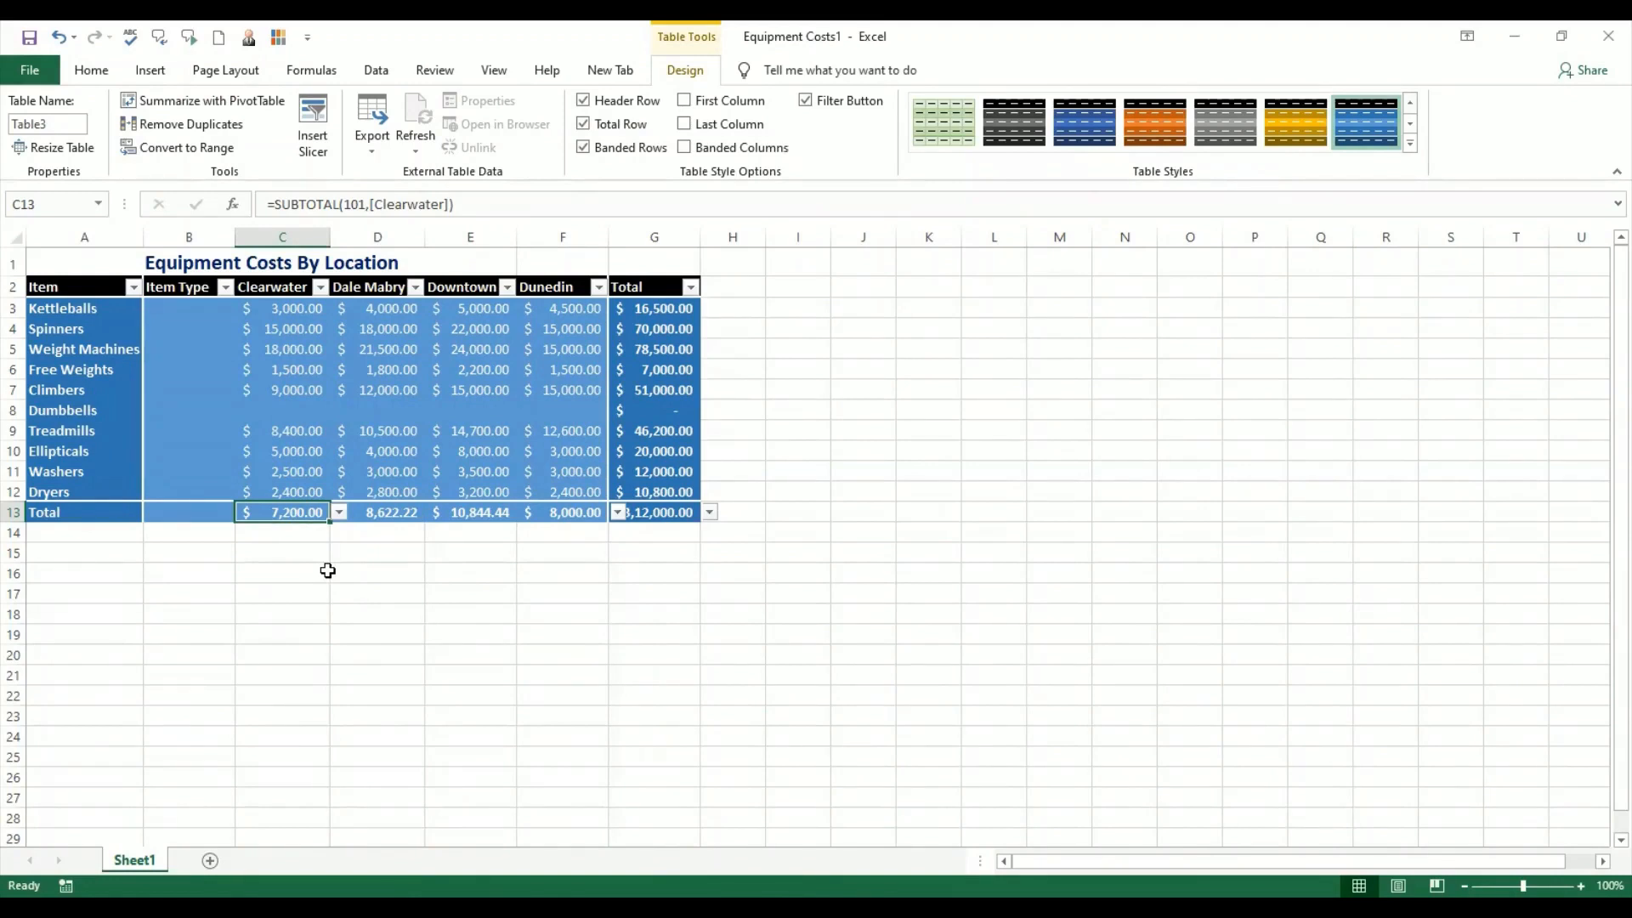
left_click(339, 513)
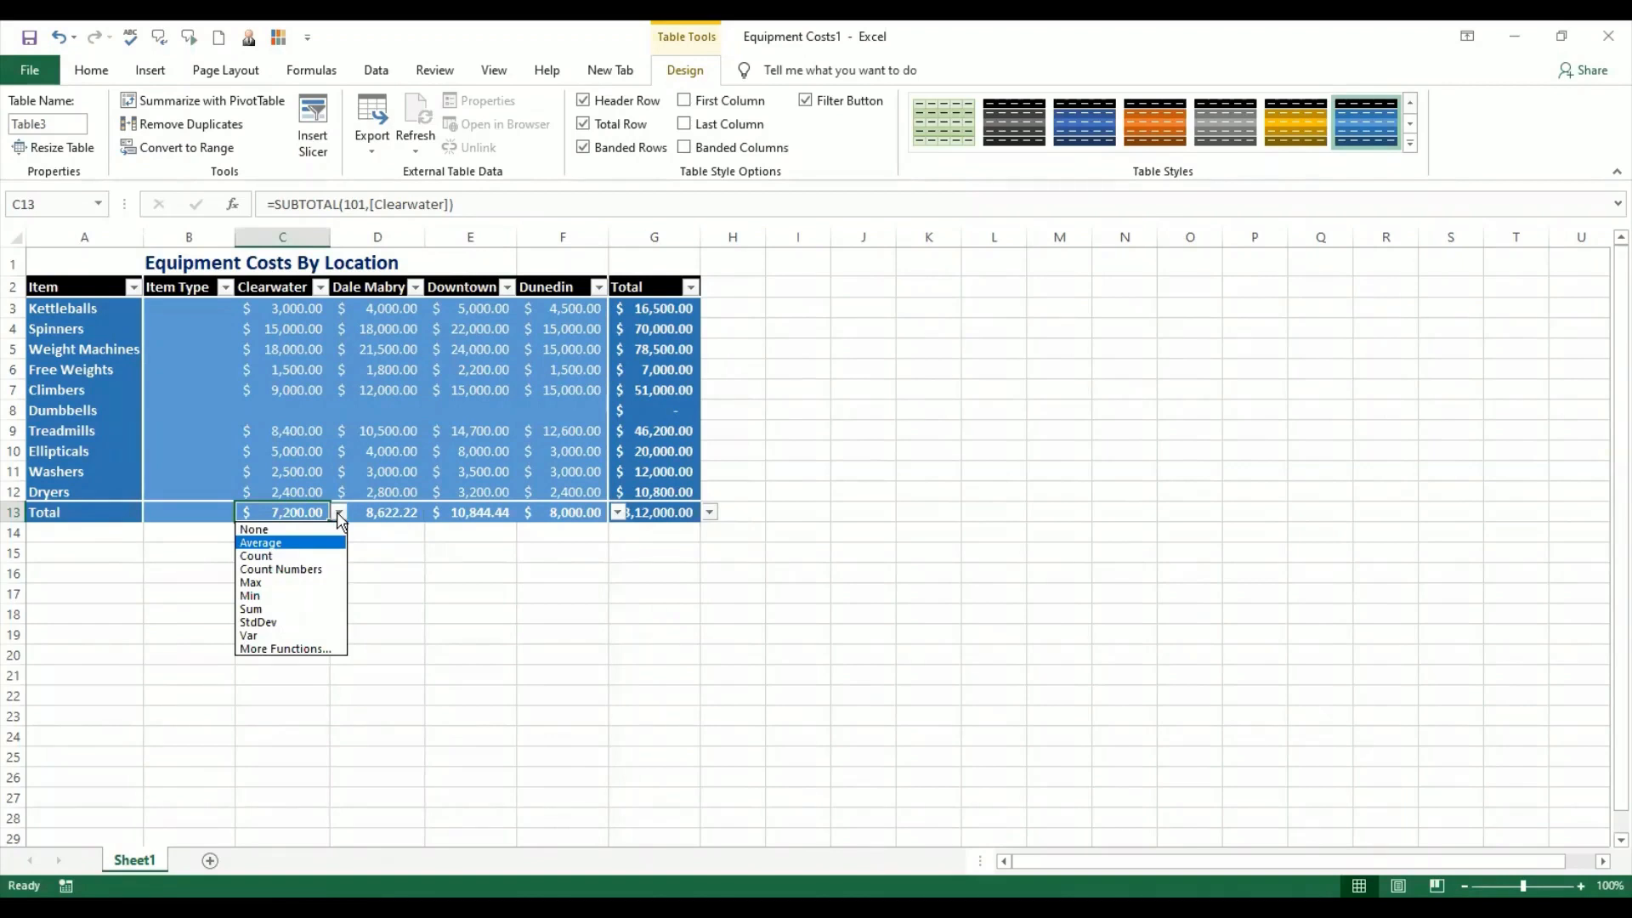
left_click(334, 584)
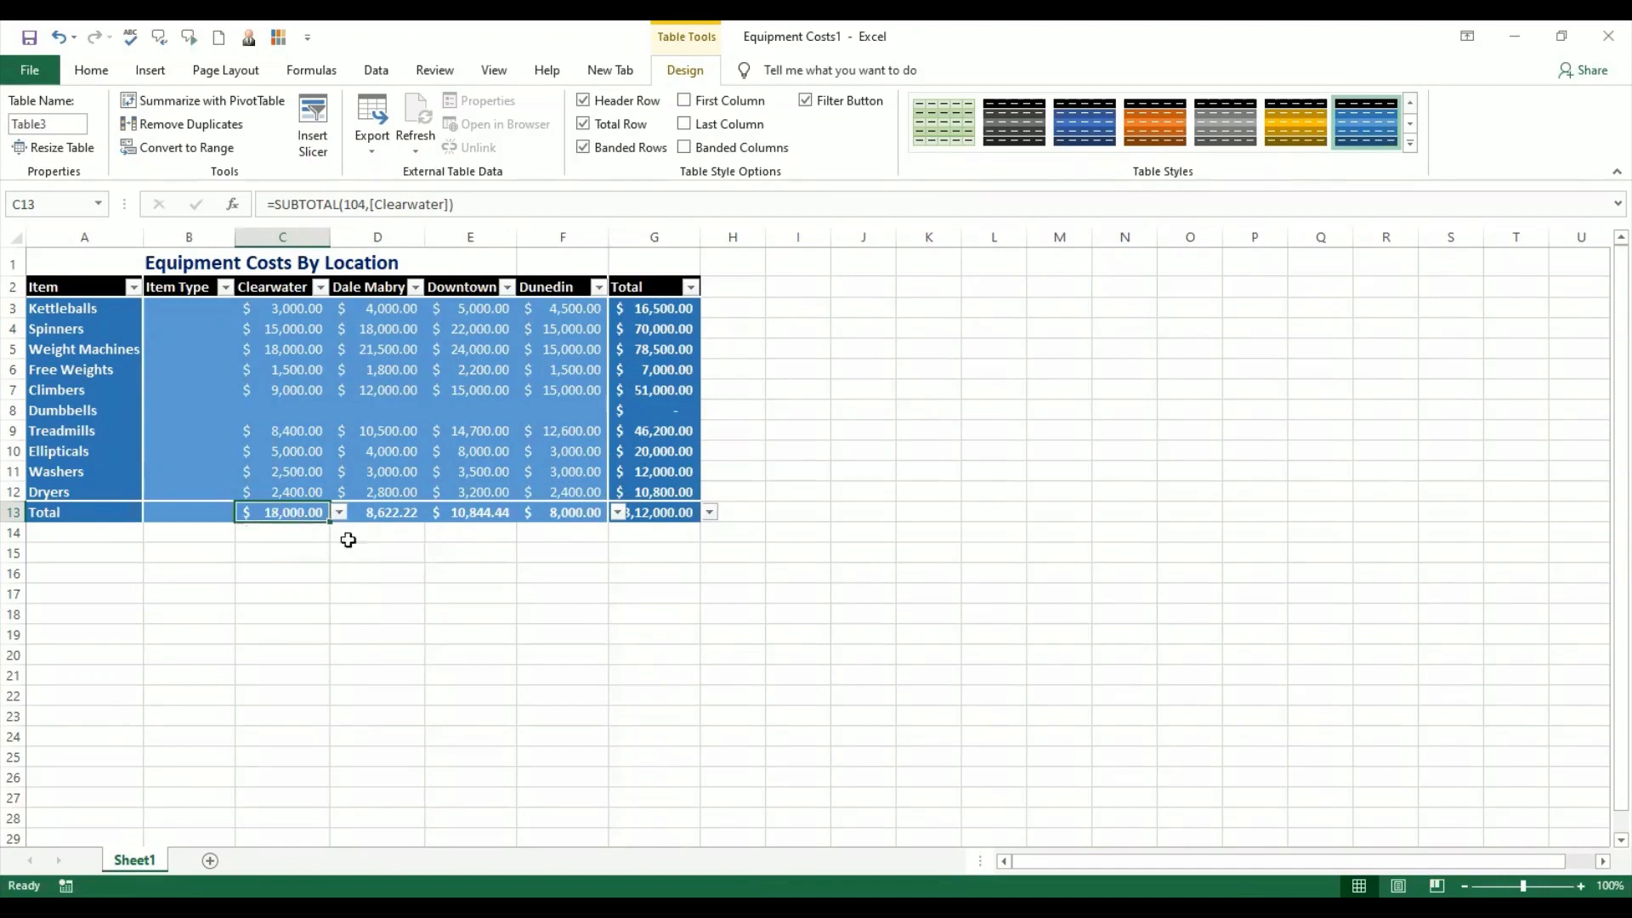
left_click(413, 515)
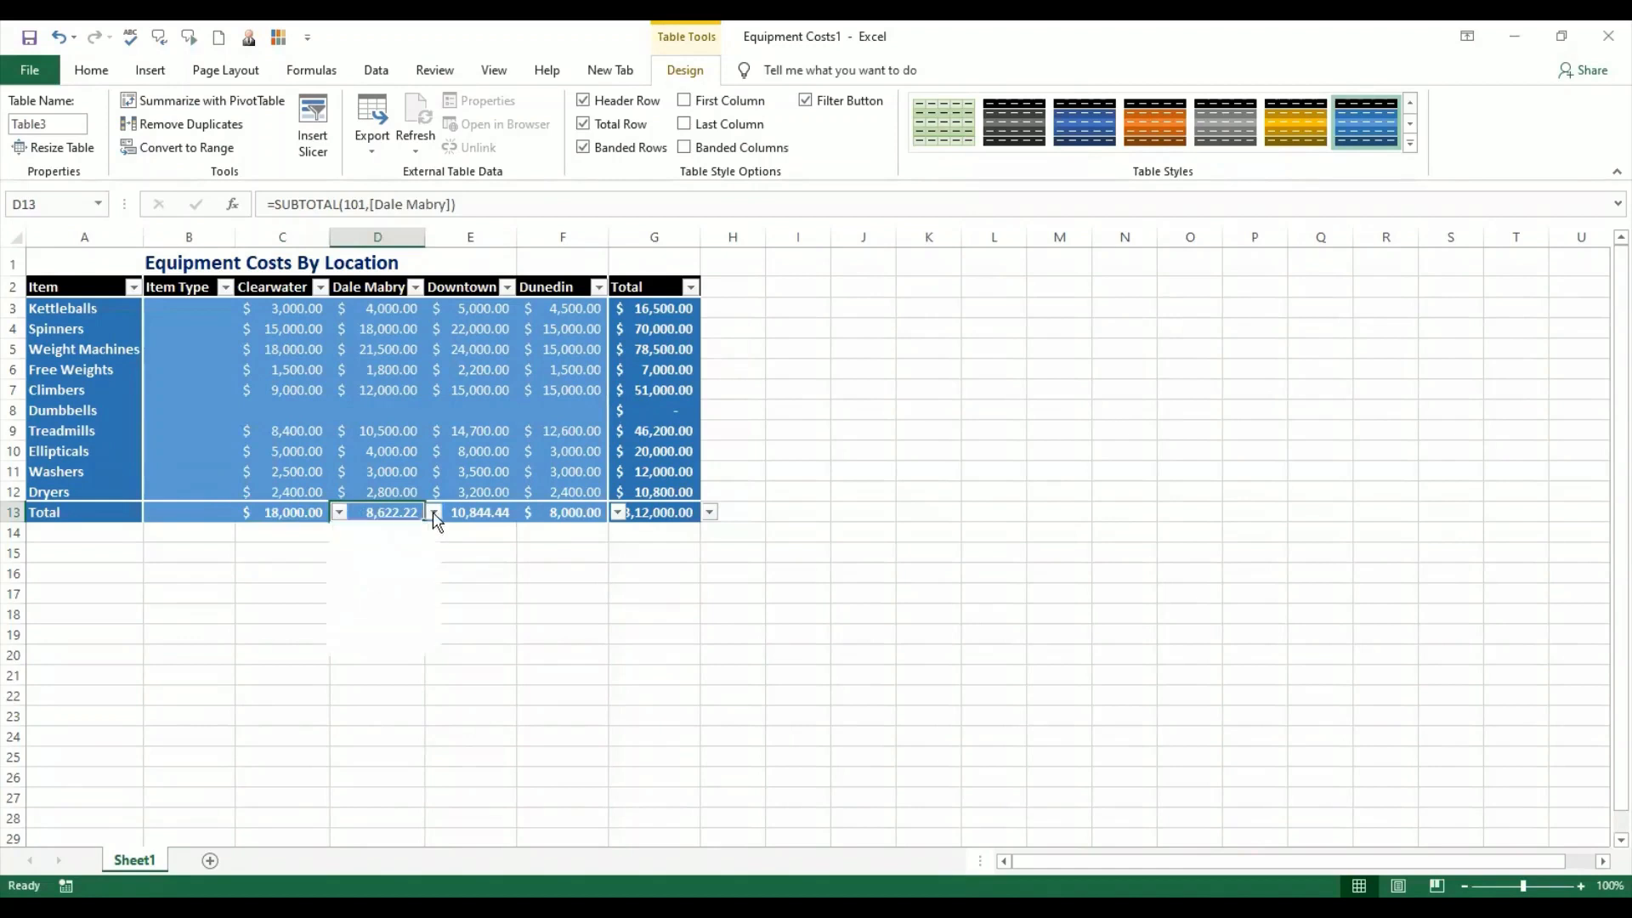
left_click(434, 512)
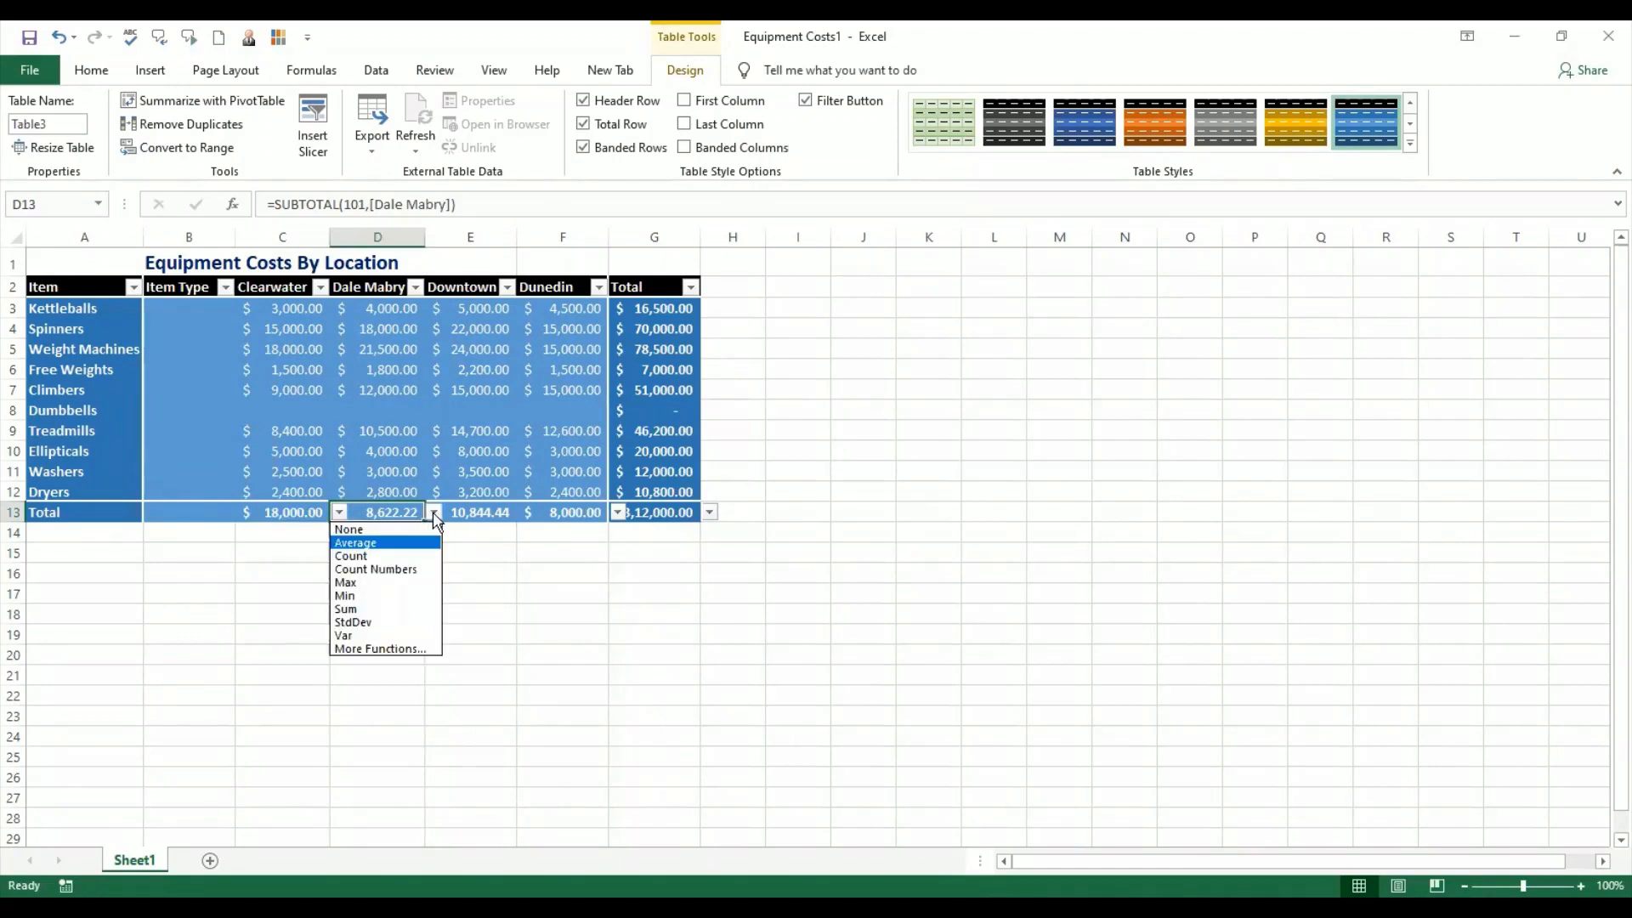
left_click(428, 595)
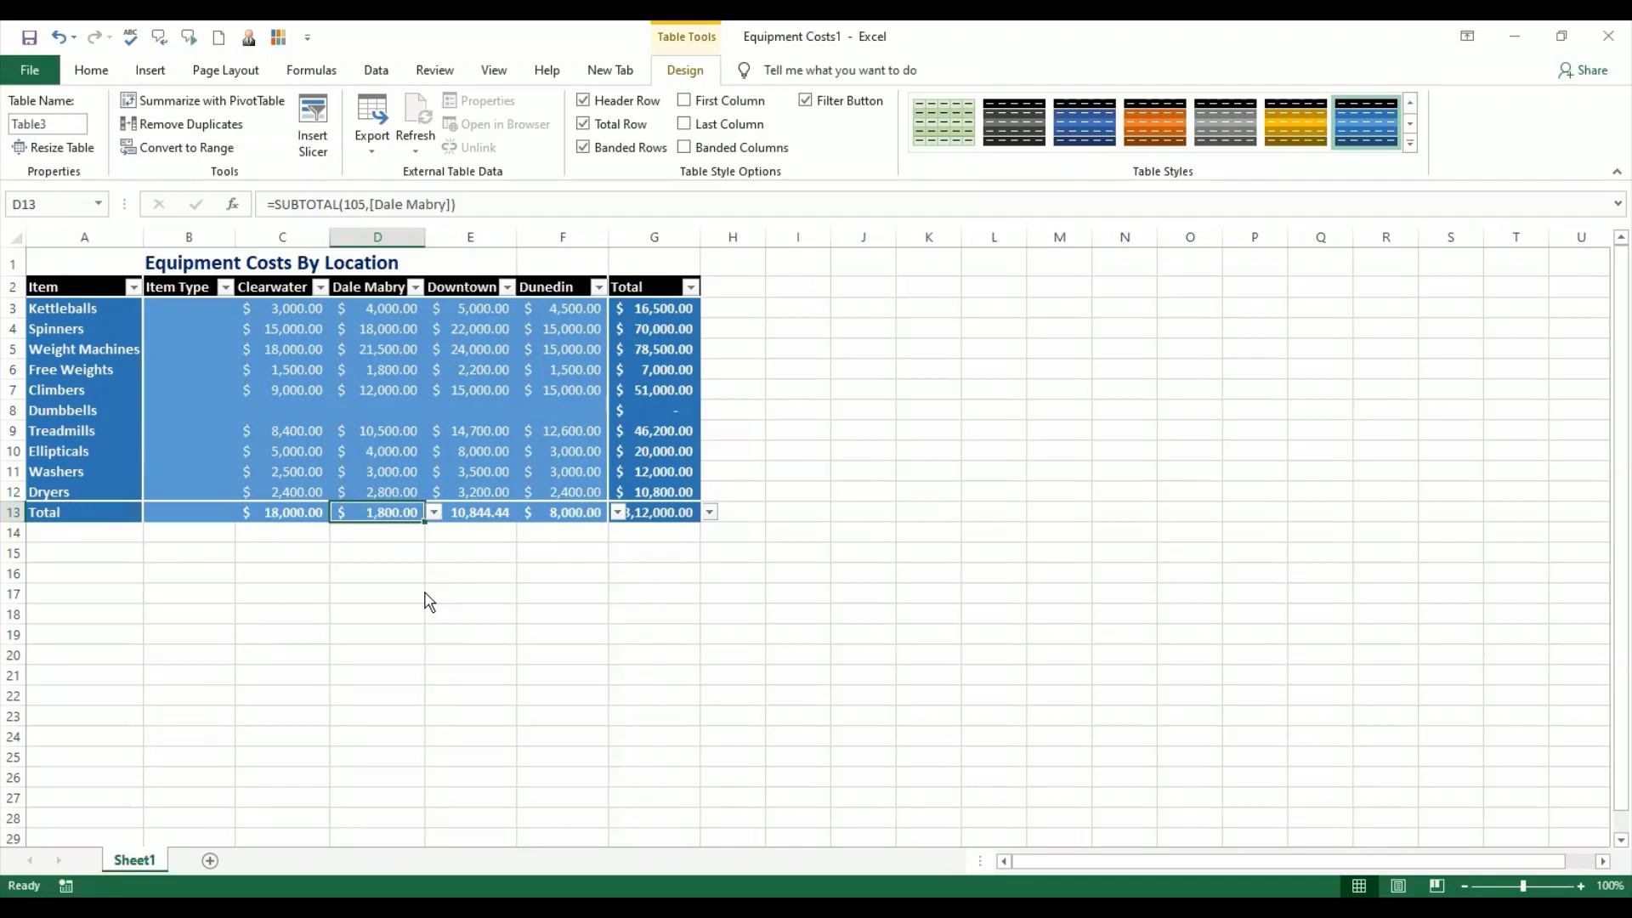
Set the total row's function to Count for the Downtown column and review the neighbouring location totals.
key("ctrl+a")
left_click(484, 512)
left_click(527, 512)
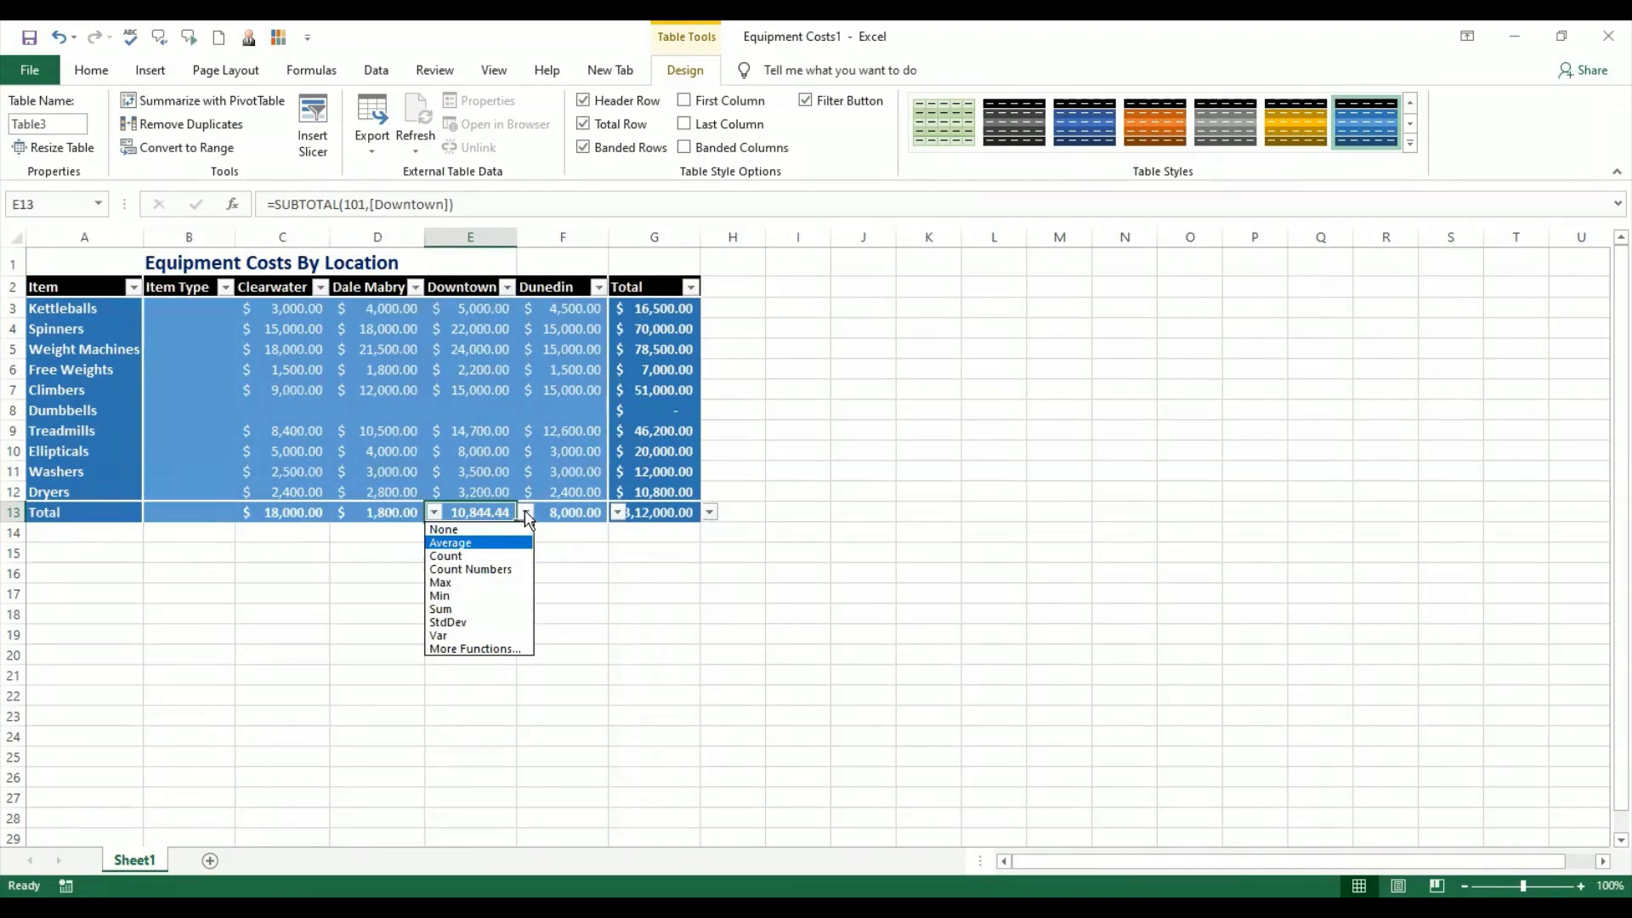
left_click(521, 555)
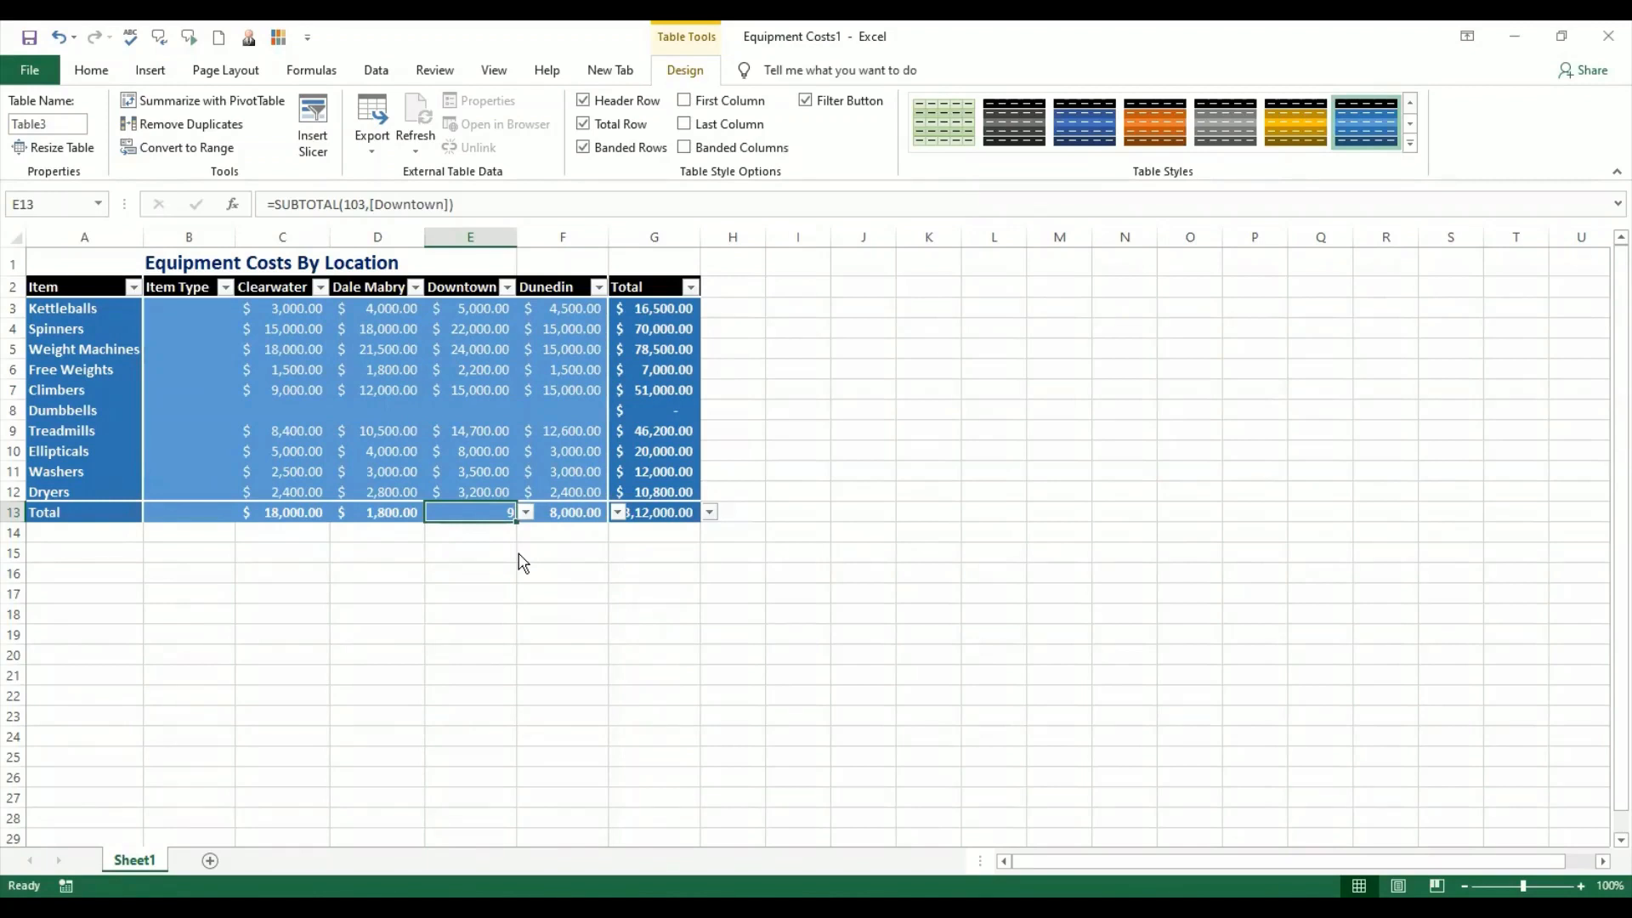
left_click(293, 514)
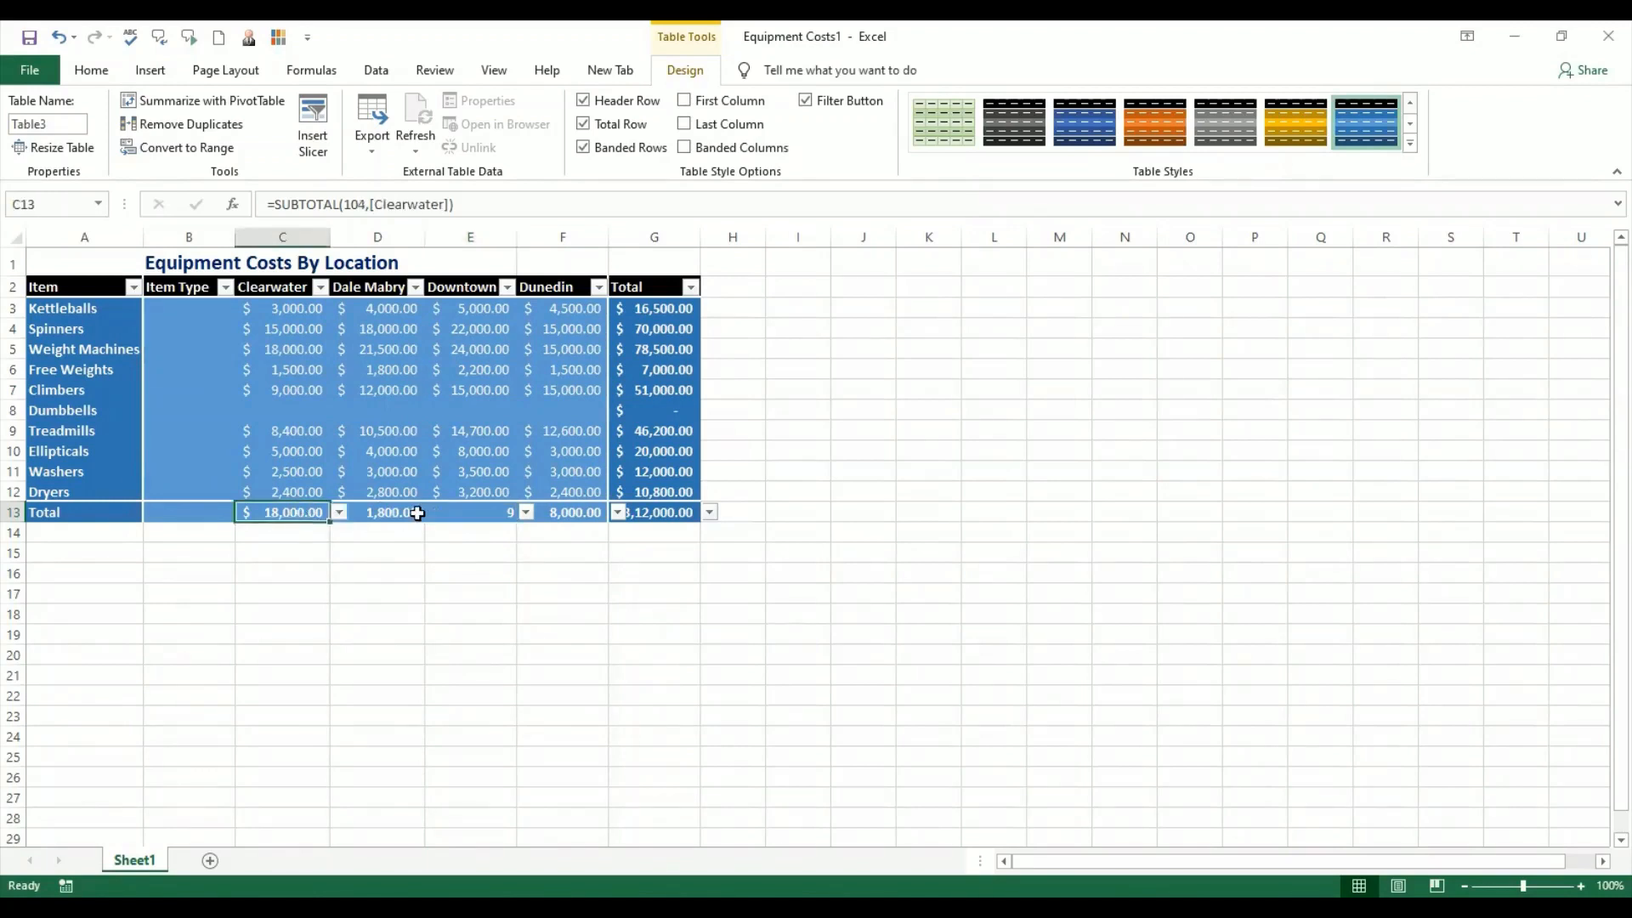
left_click(417, 513)
left_click(470, 515)
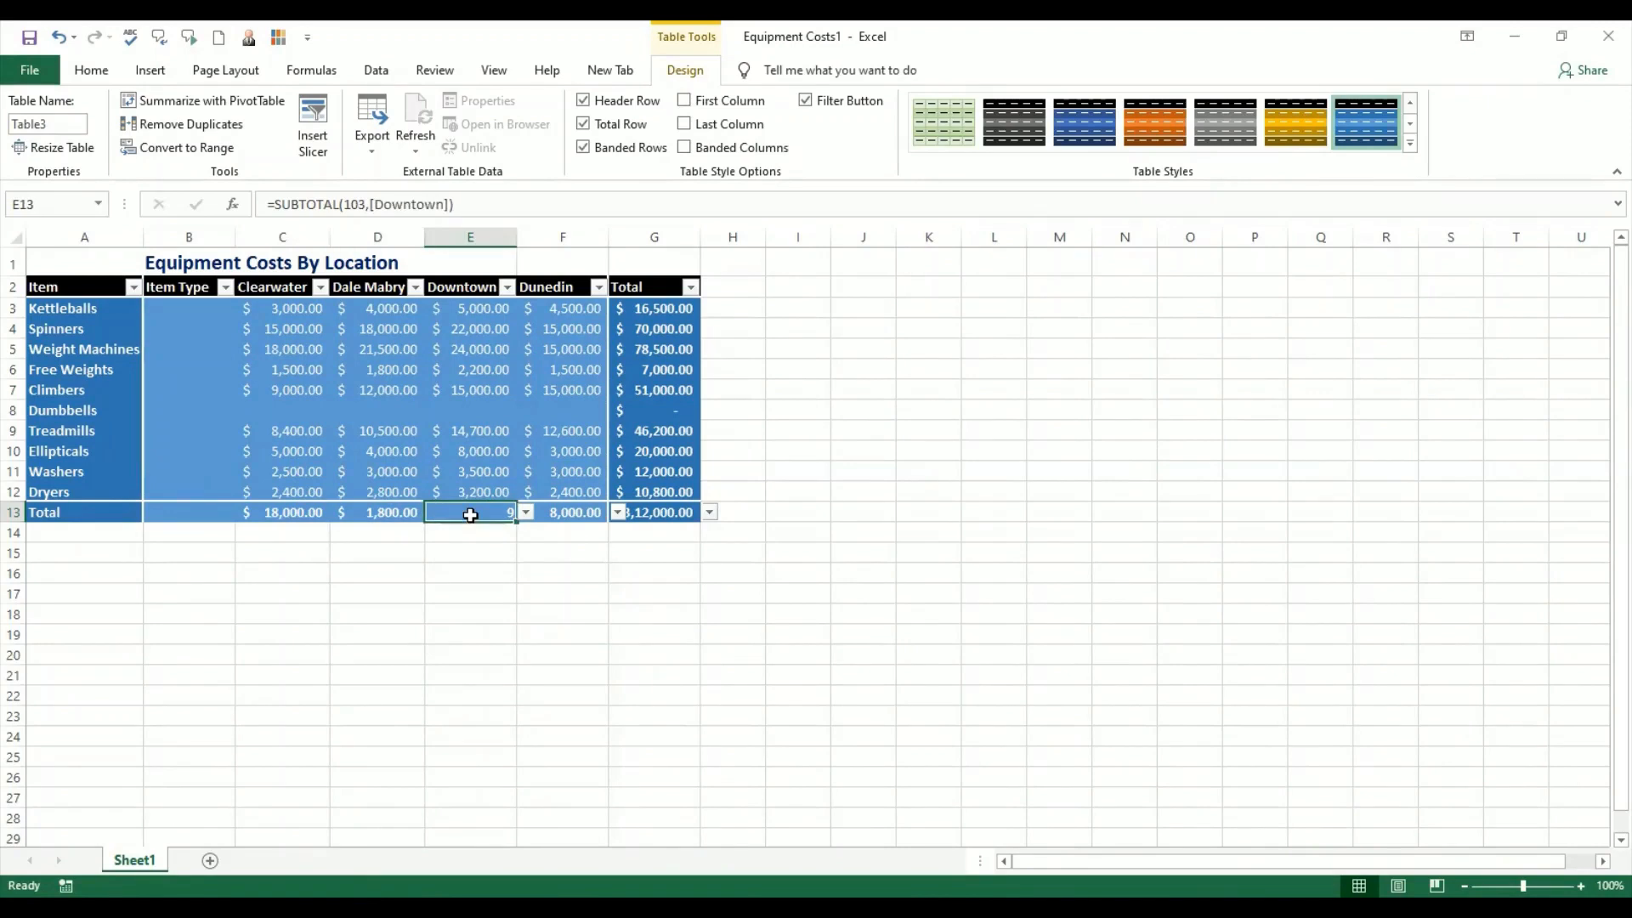
key("ctrl+a")
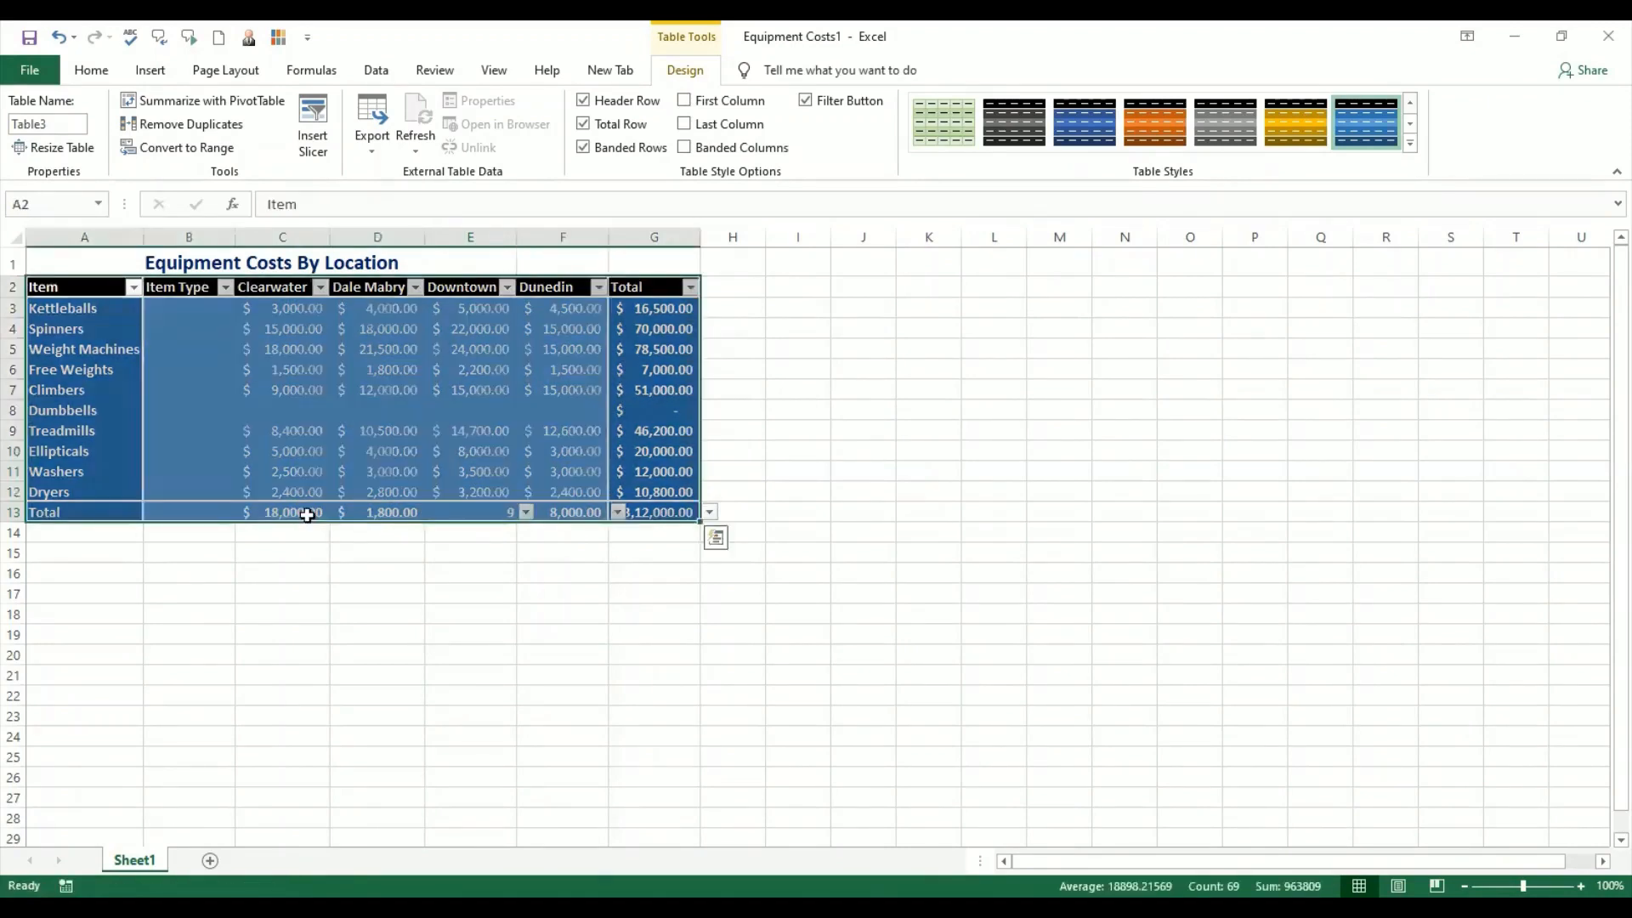
left_click(307, 513)
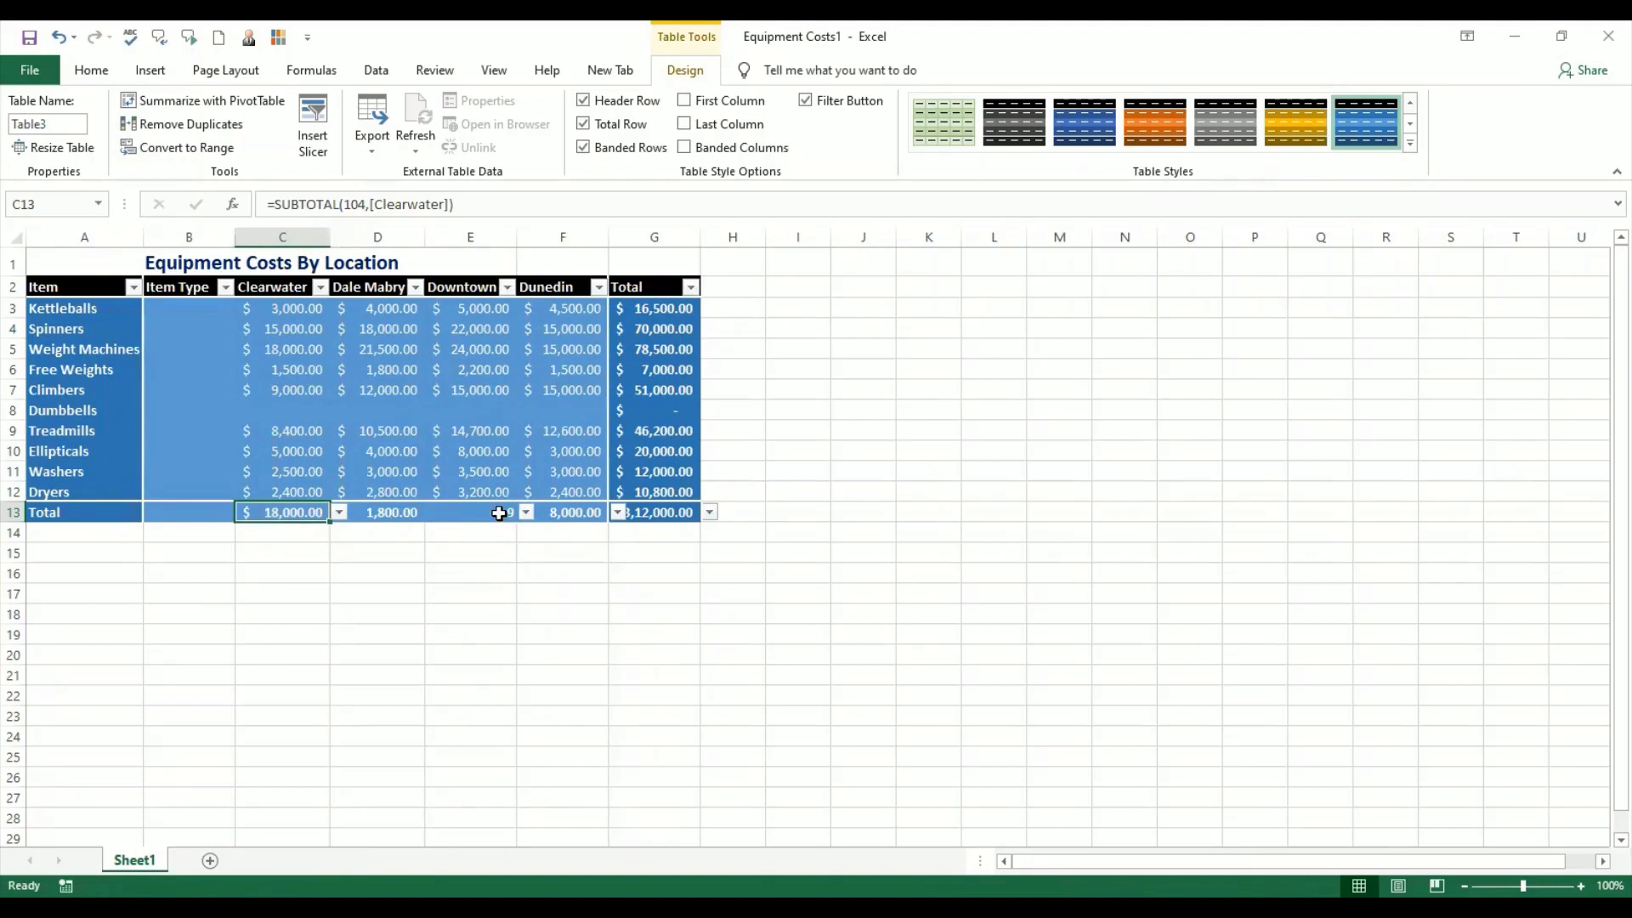
Change the total row's function to Sum for the Dunedin column.
left_click(583, 513)
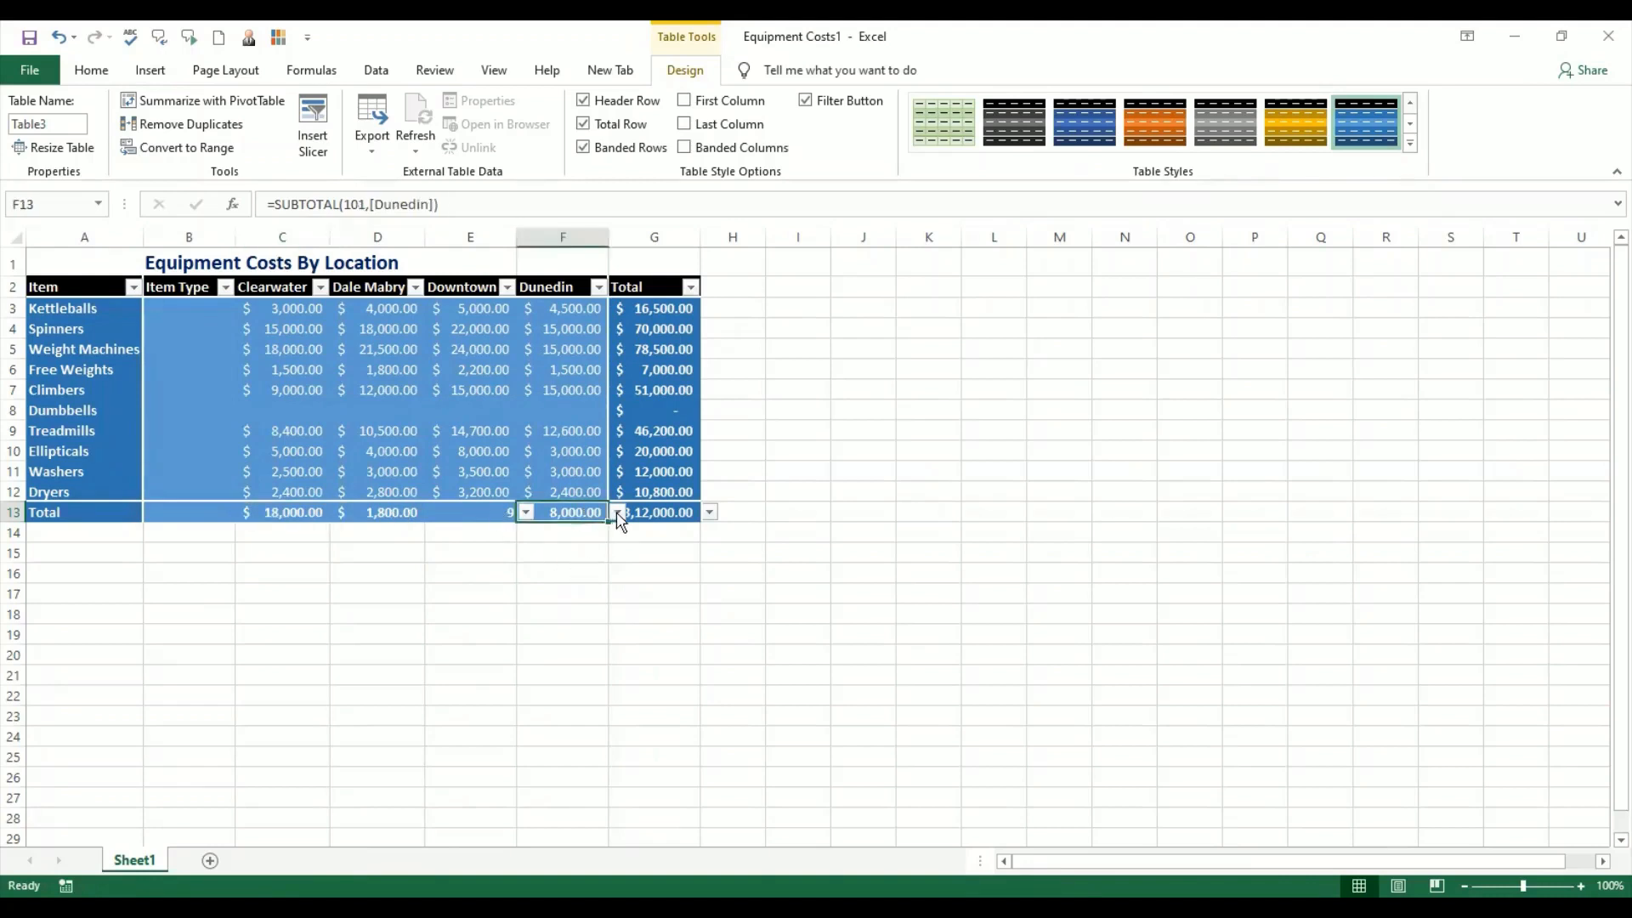
left_click(615, 511)
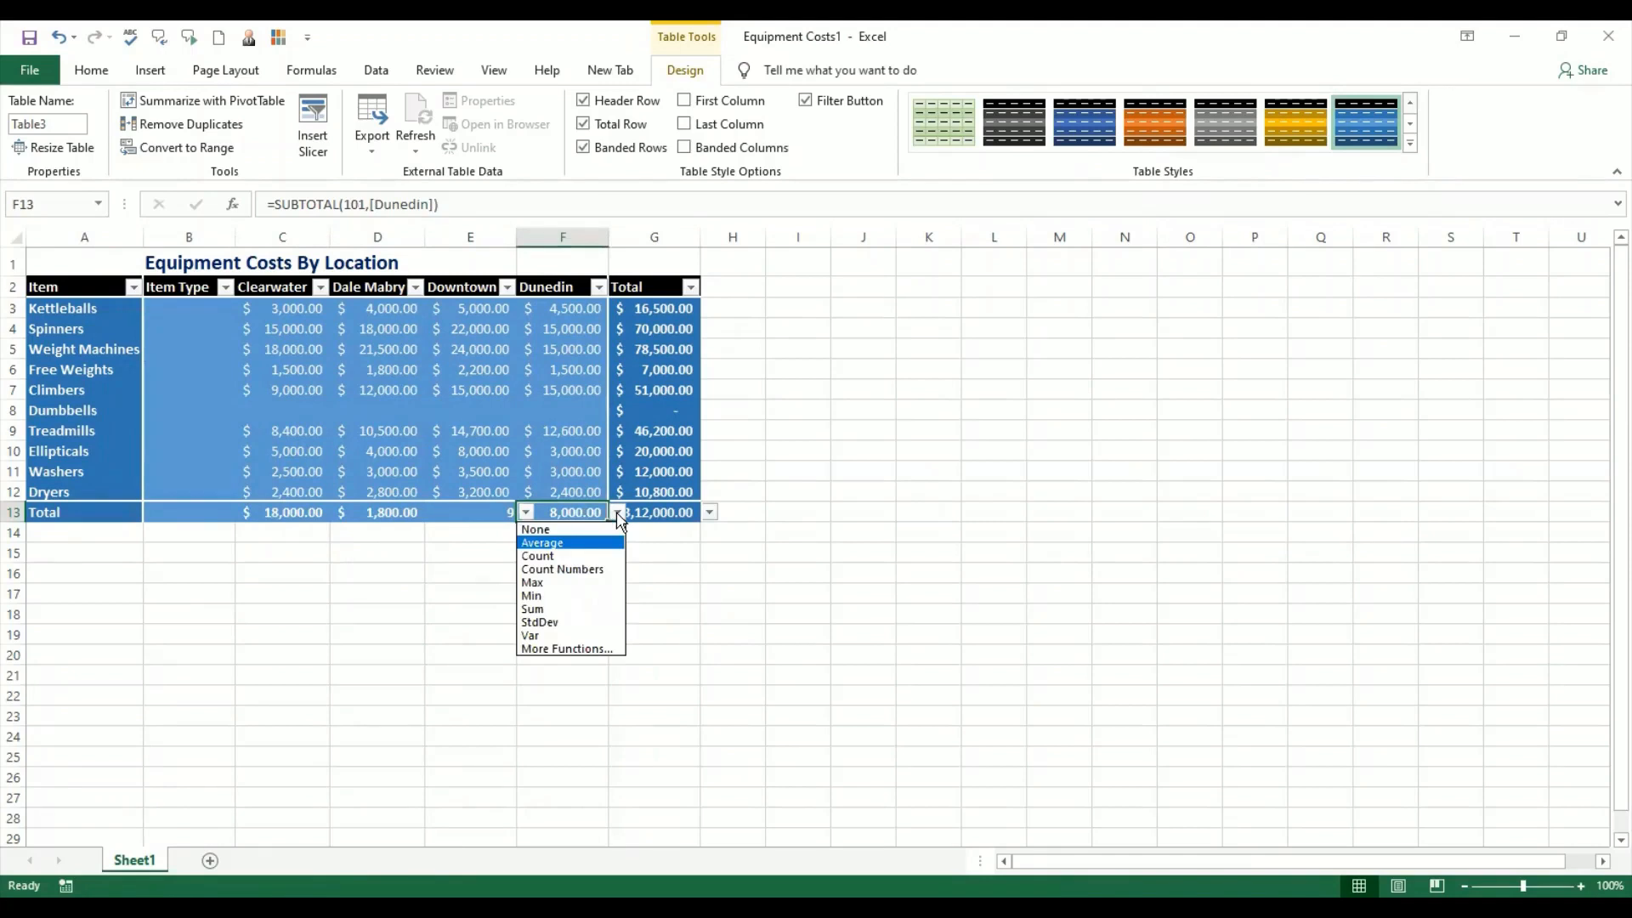
left_click(618, 609)
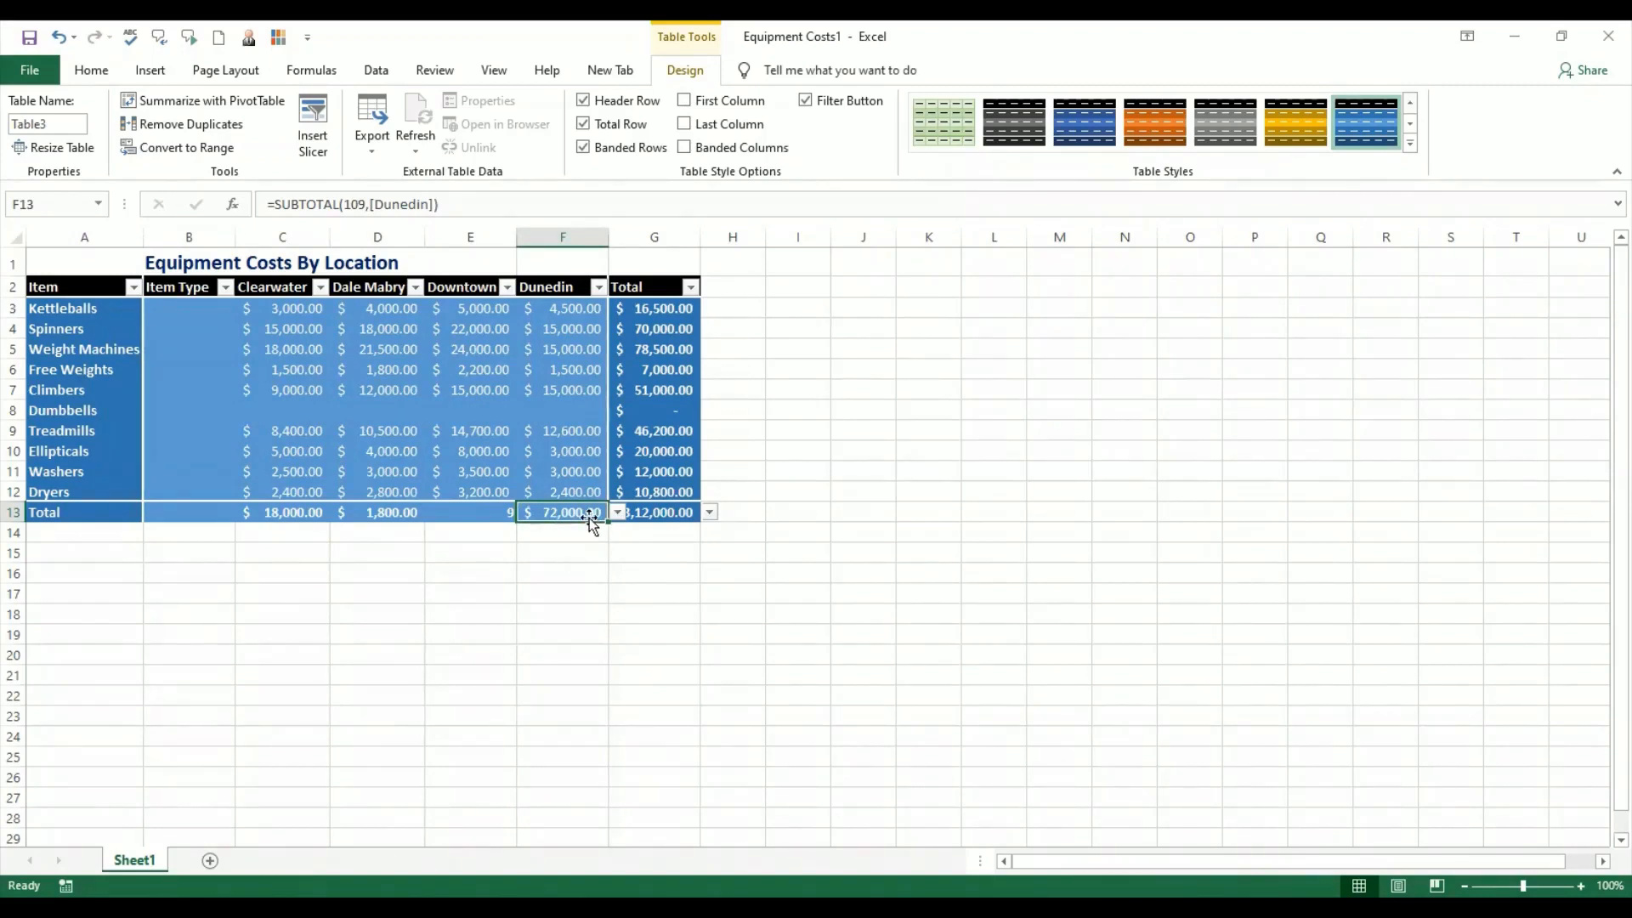
left_click(499, 567)
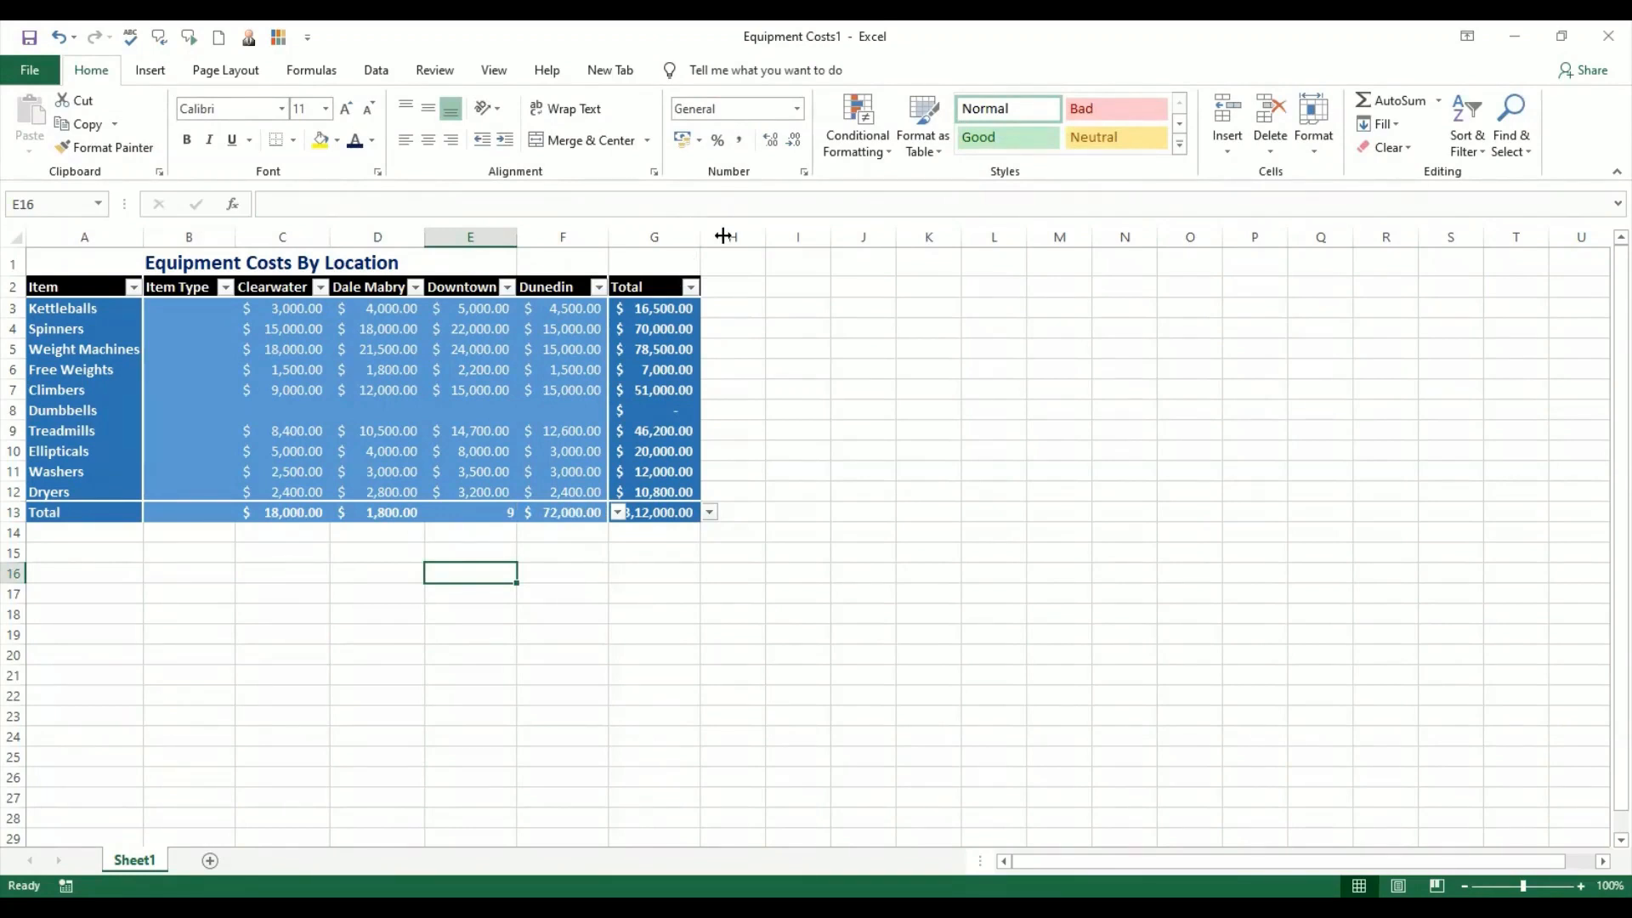
Widen the Total column so its grand total fits, and check that cell's formula.
left_click_drag(701, 237, 723, 237)
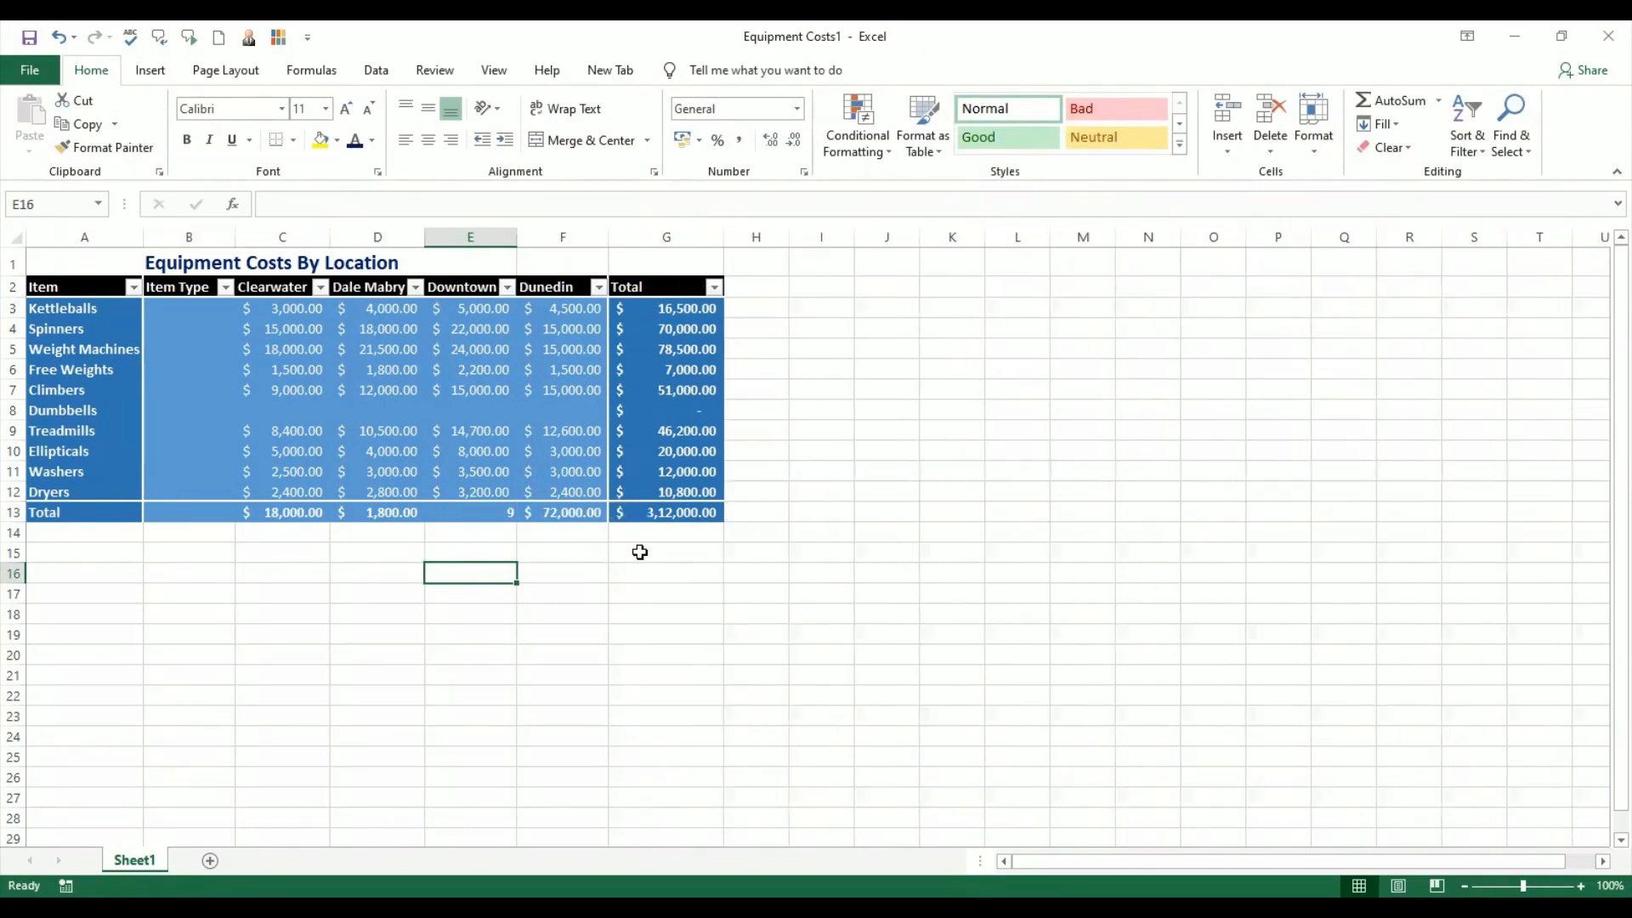
left_click(680, 510)
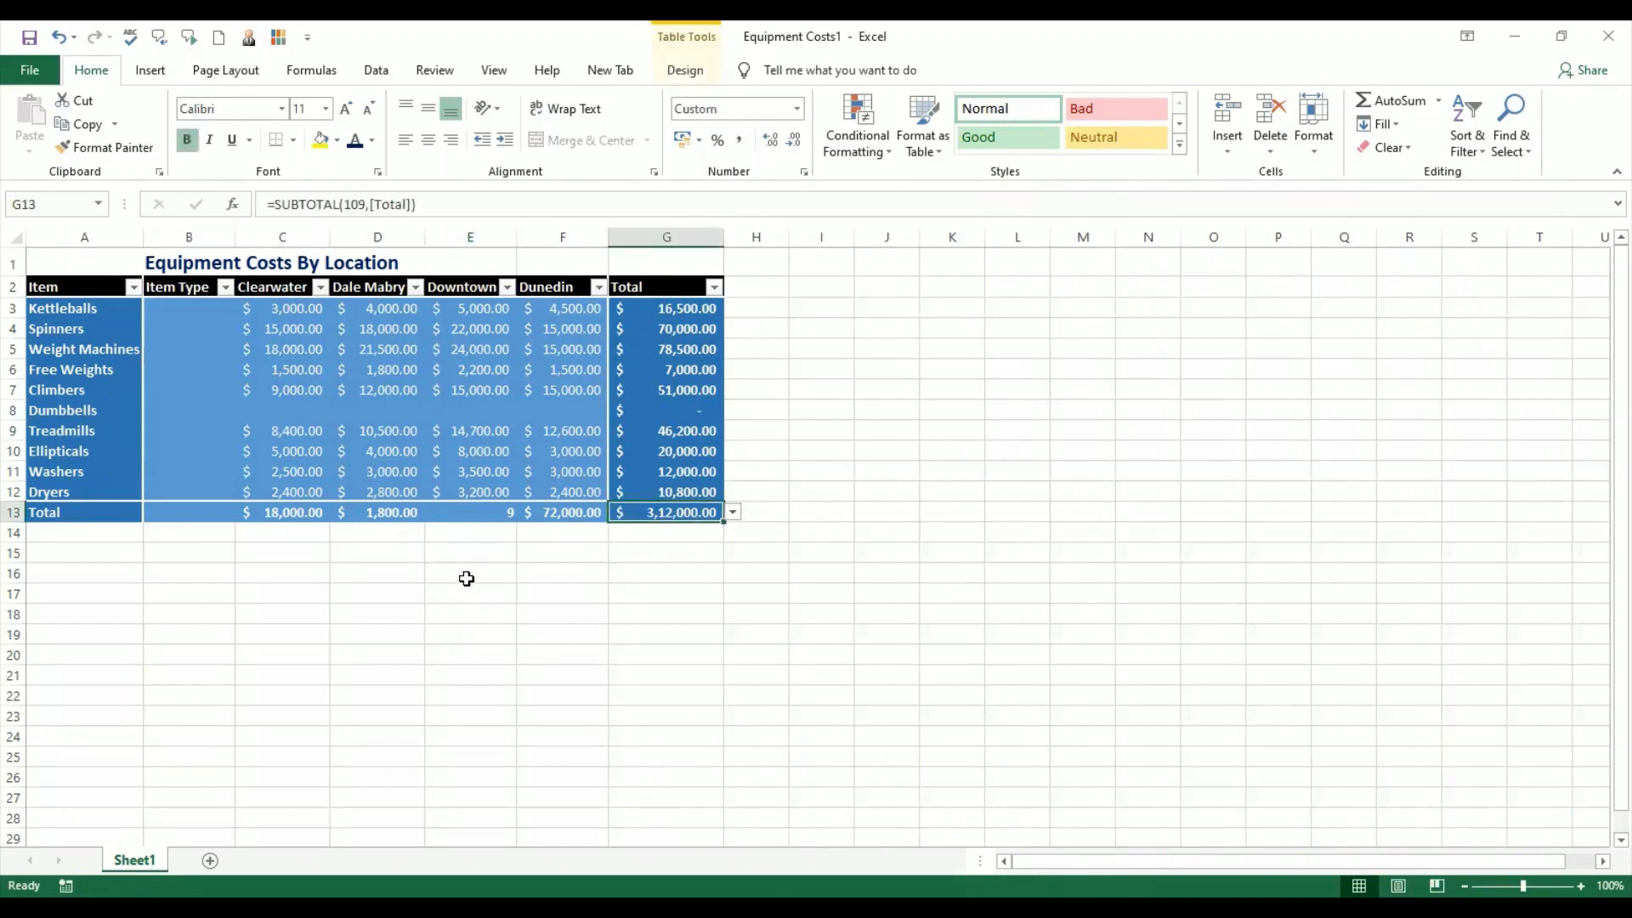
left_click(466, 578)
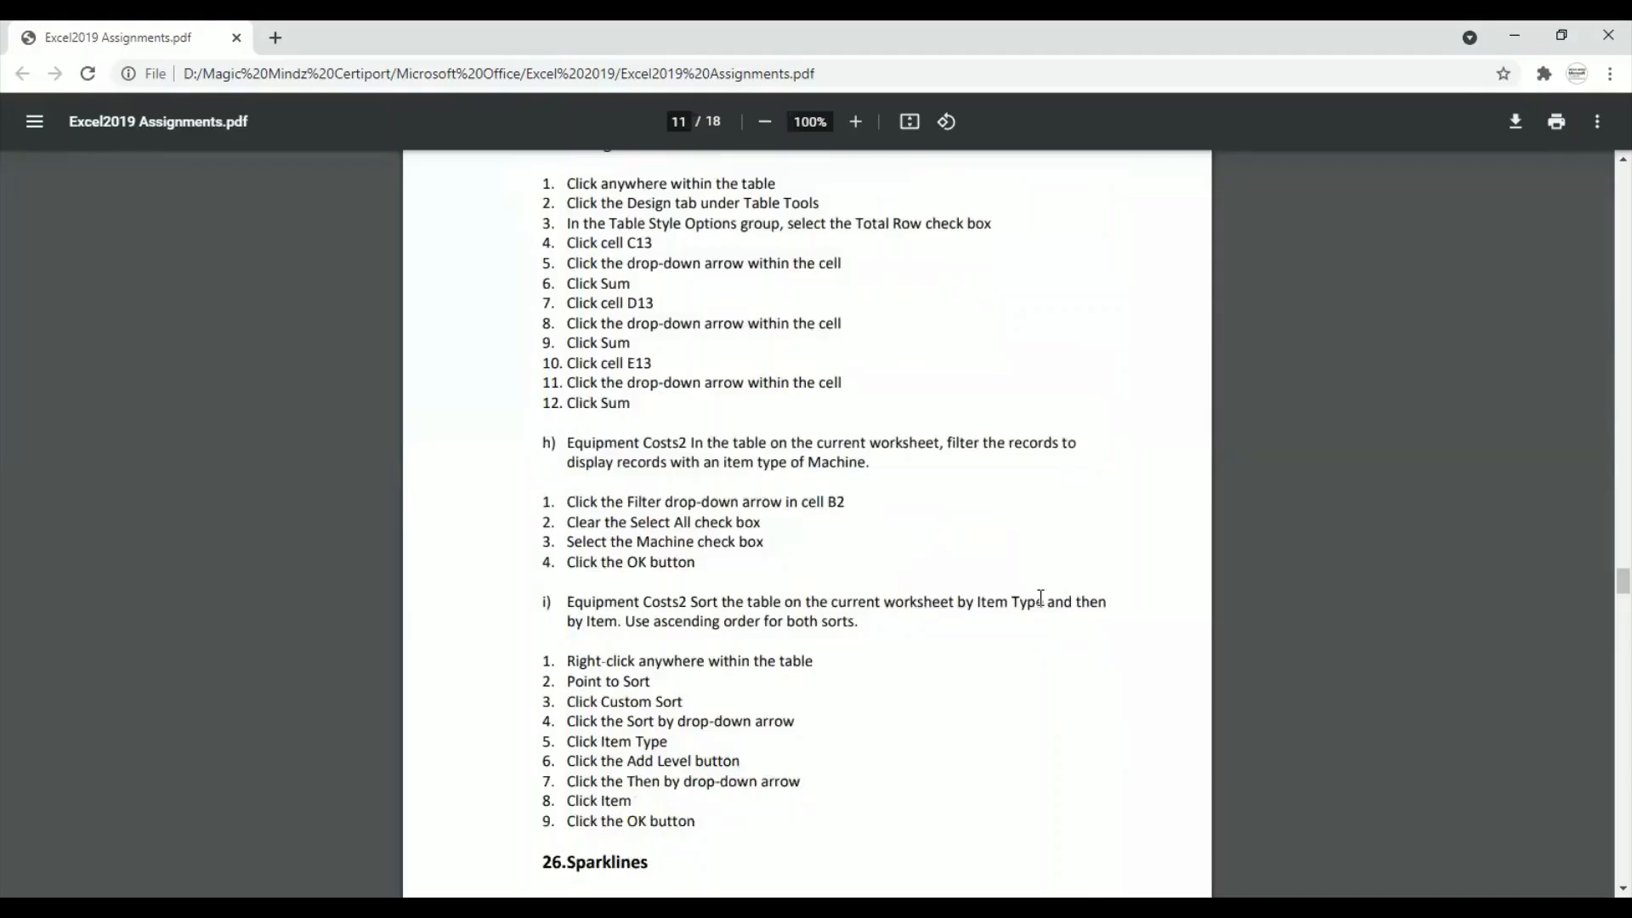
Read the Equipment Costs2 filtering and sorting tasks in Excel2019 Assignments.pdf, and return to the Equipment Costs1 workbook in Excel.
scroll(1040, 597, "down", 1)
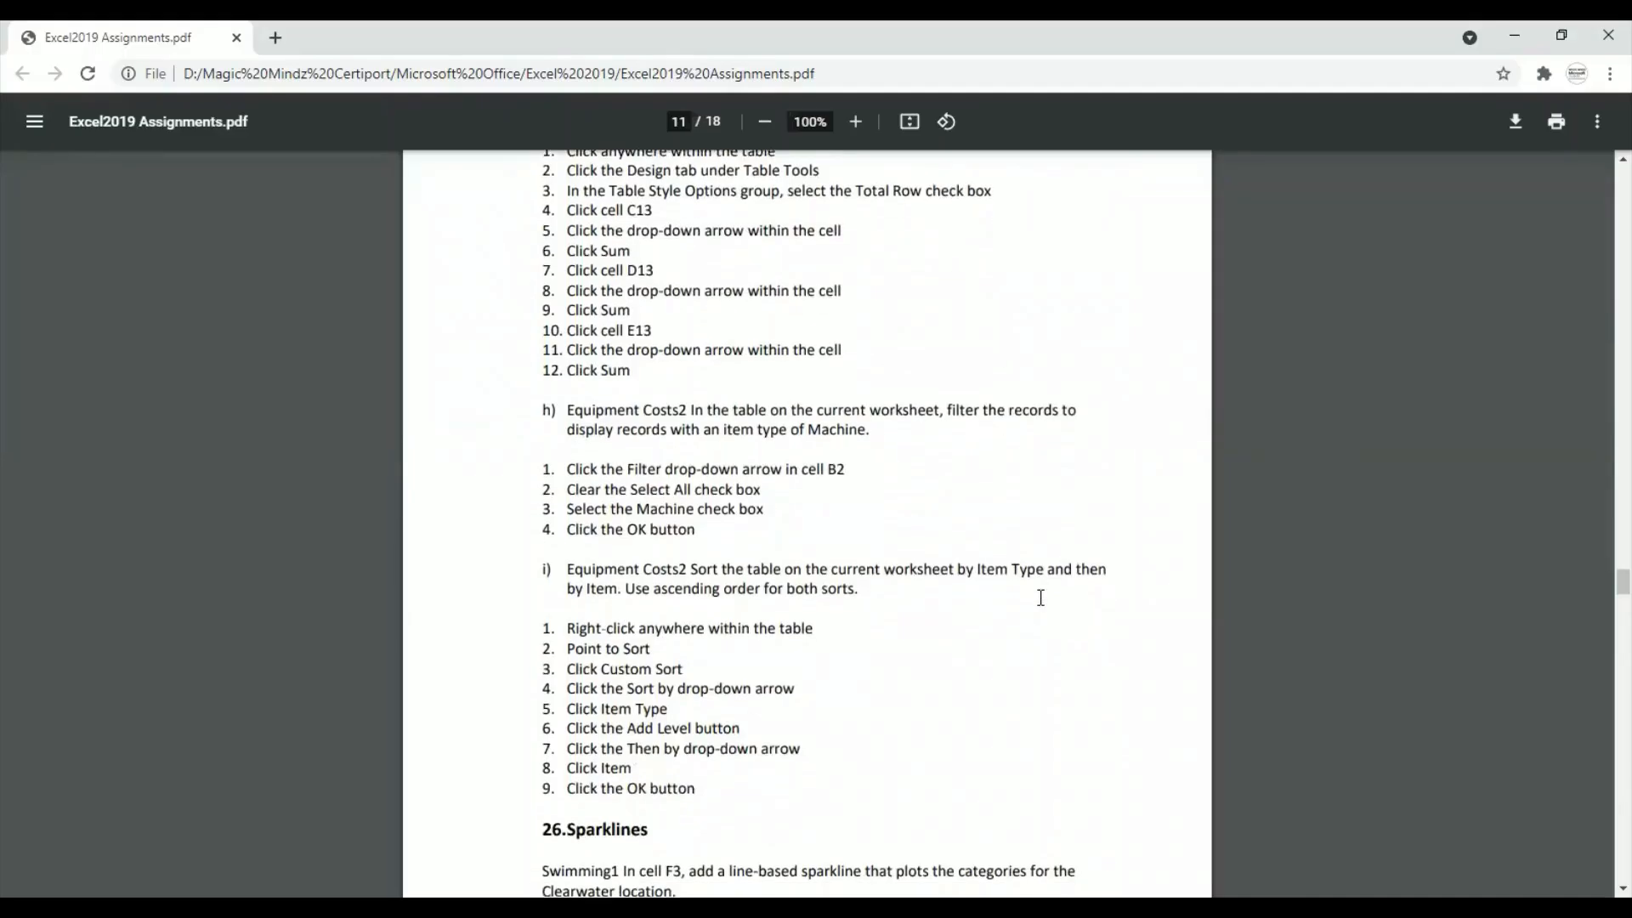
scroll(1041, 597, "down", 1)
scroll(1040, 597, "down", 3)
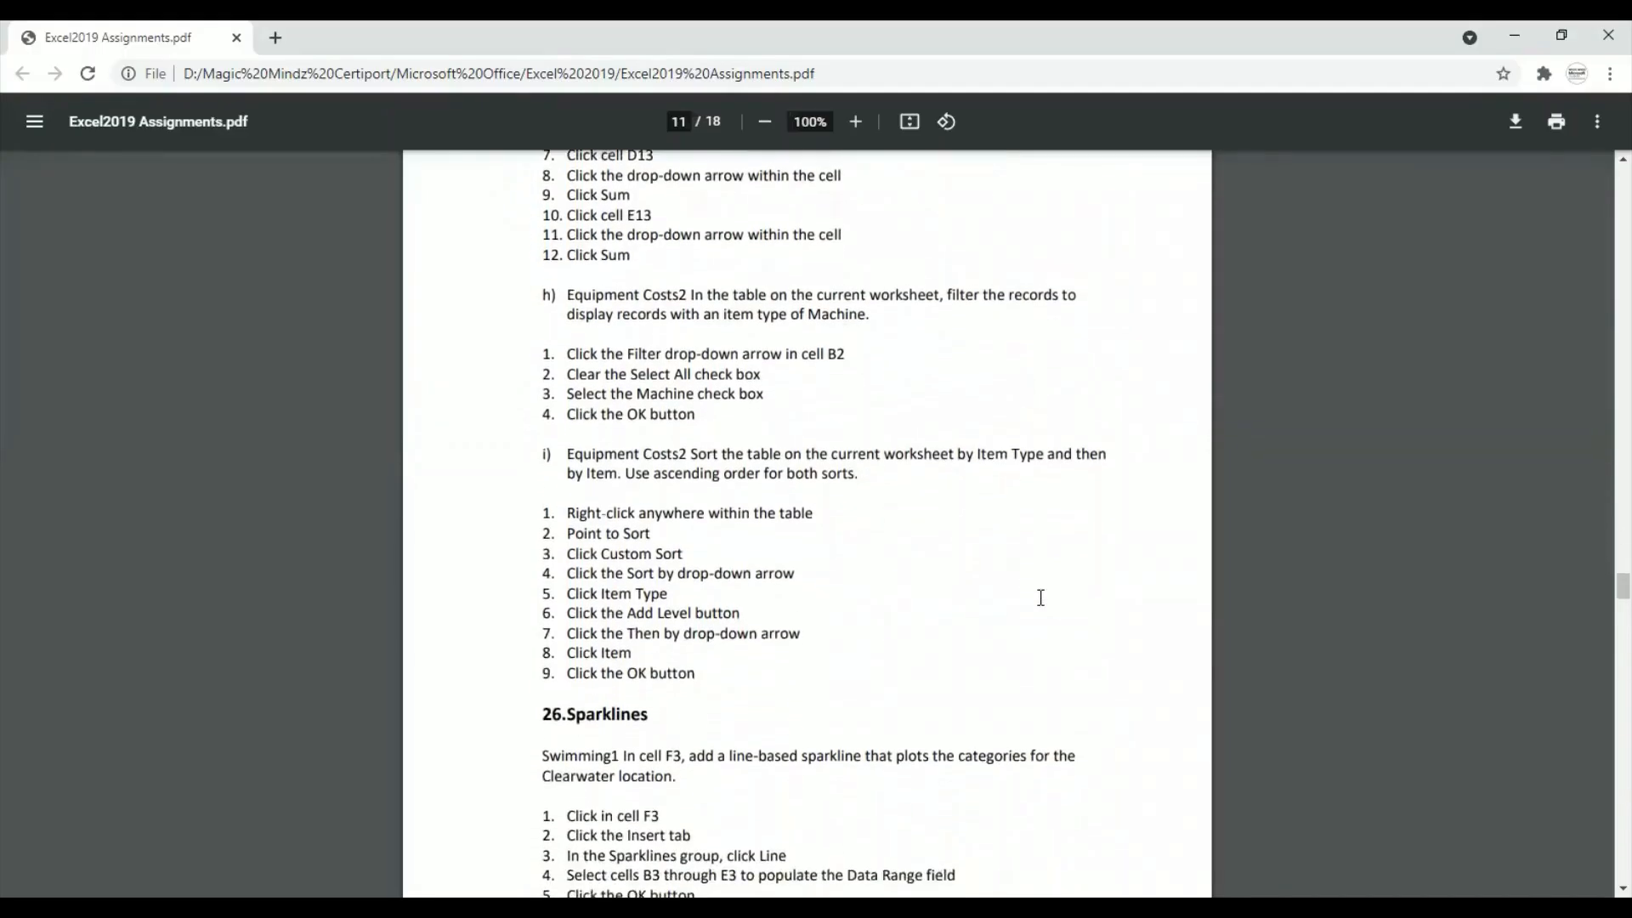
scroll(1041, 598, "down", 2)
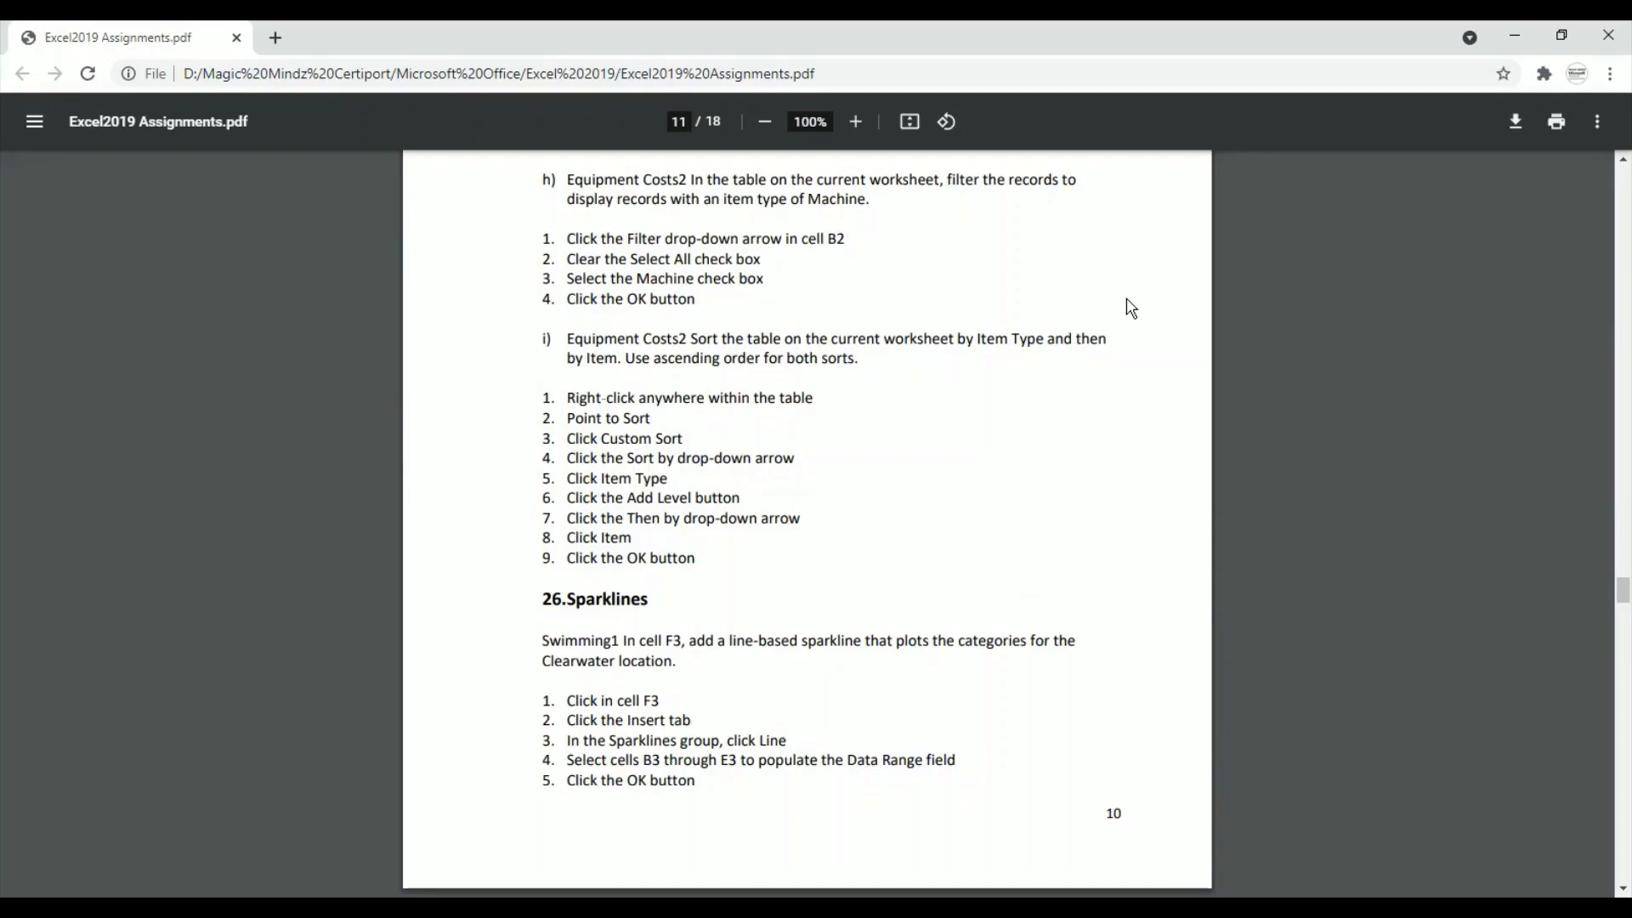
key("alt+Tab")
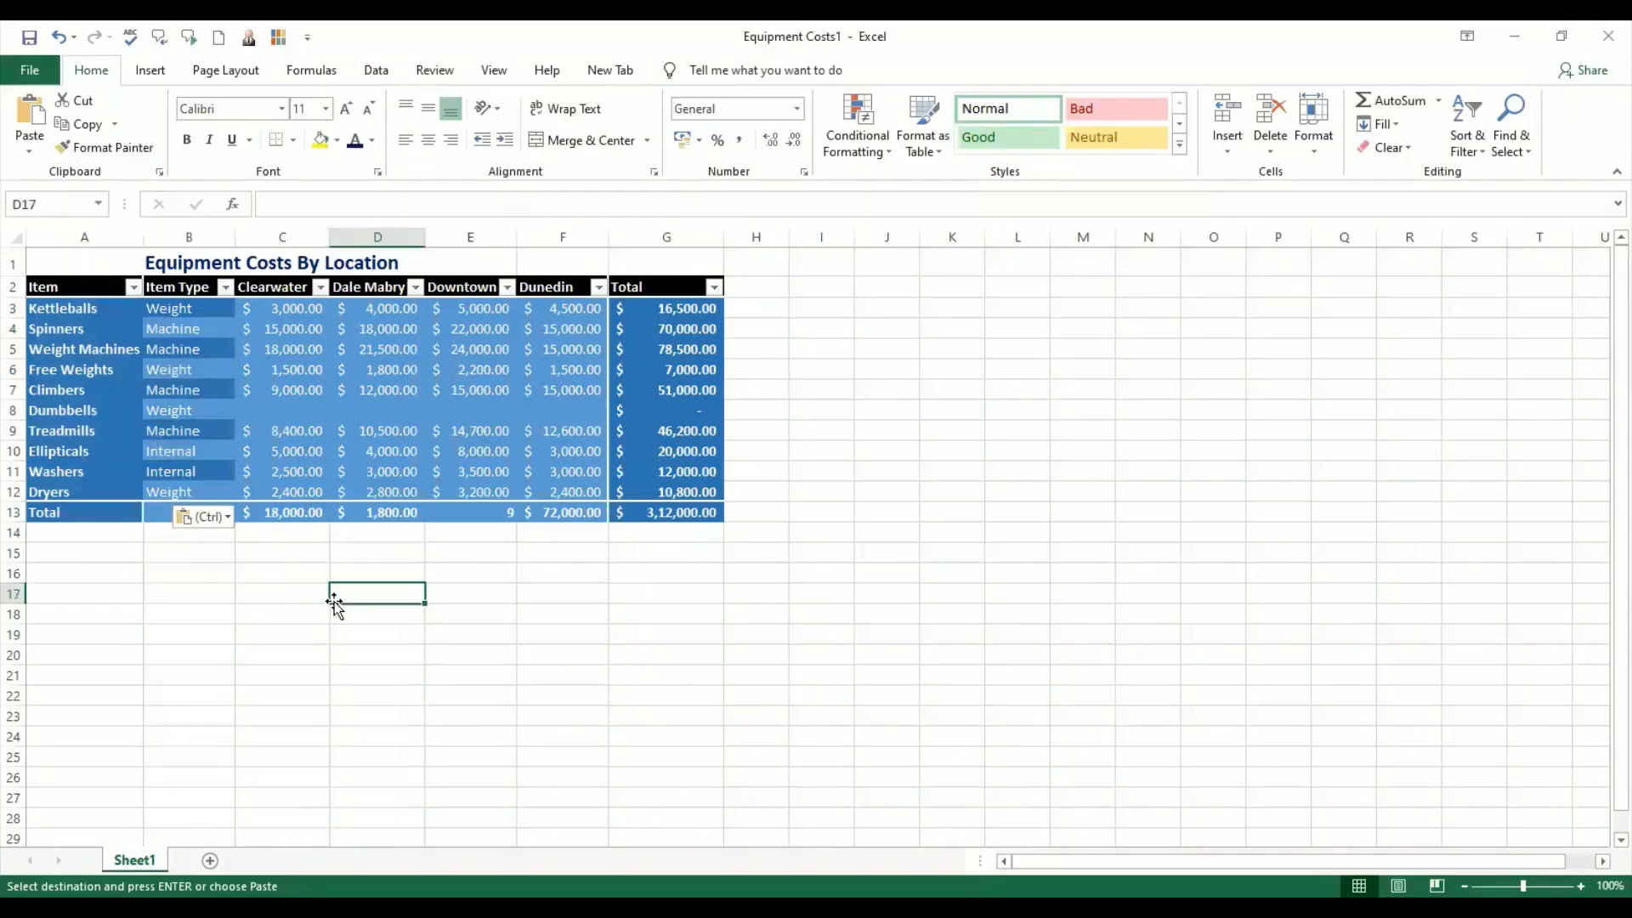
Turn the equipment costs table's filter buttons off and back on.
left_click(204, 331)
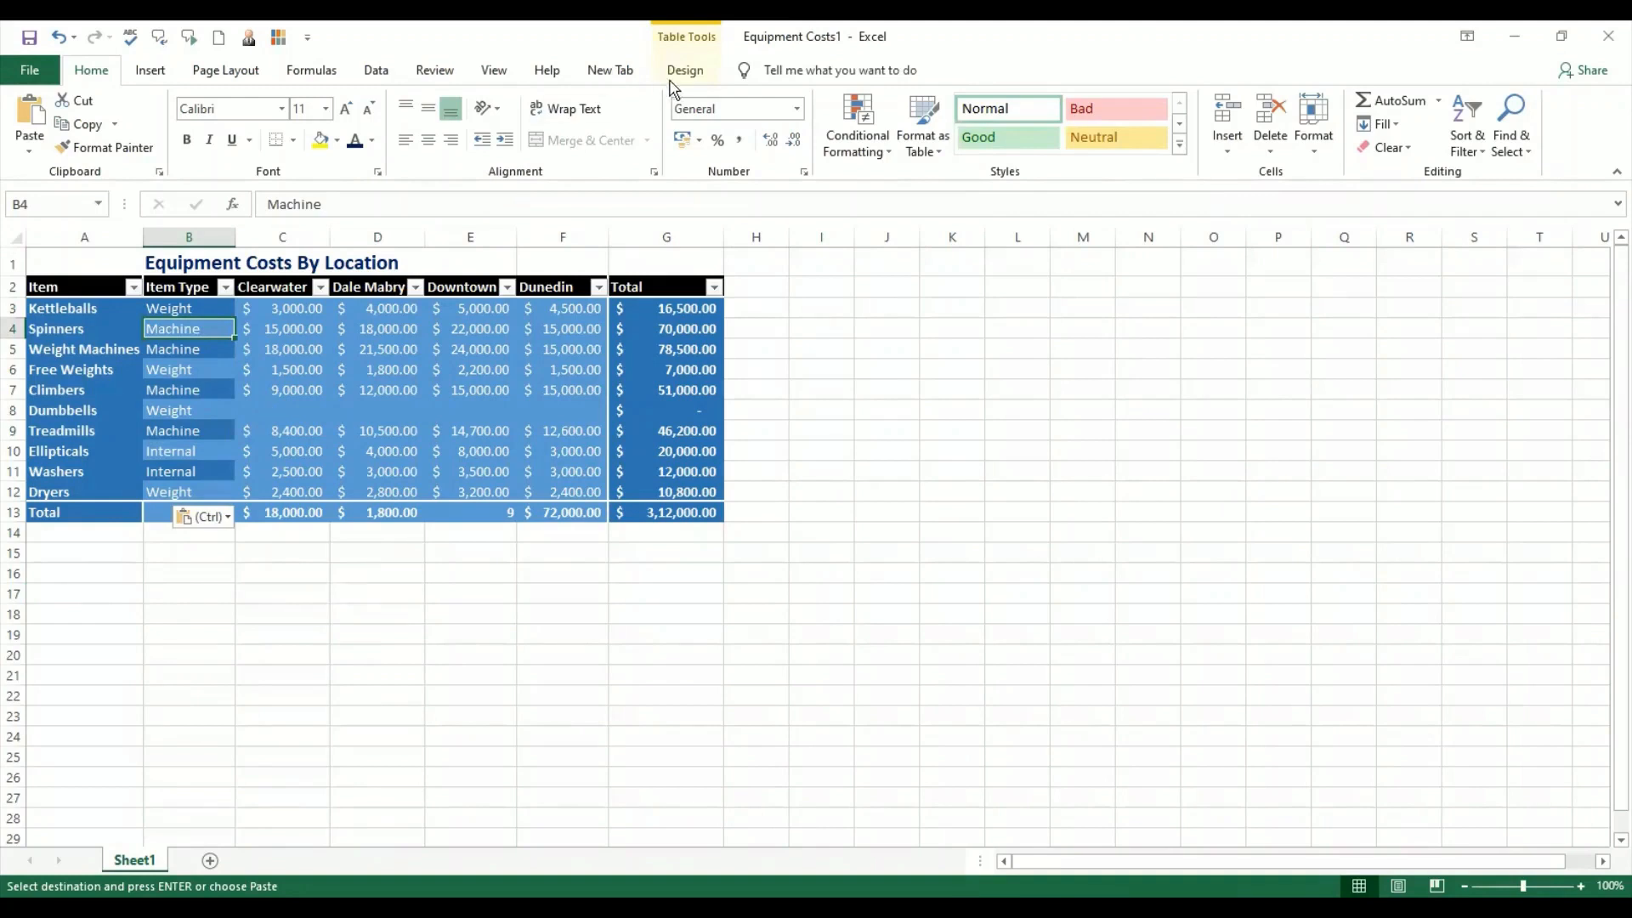
left_click(680, 72)
left_click(805, 102)
left_click(806, 102)
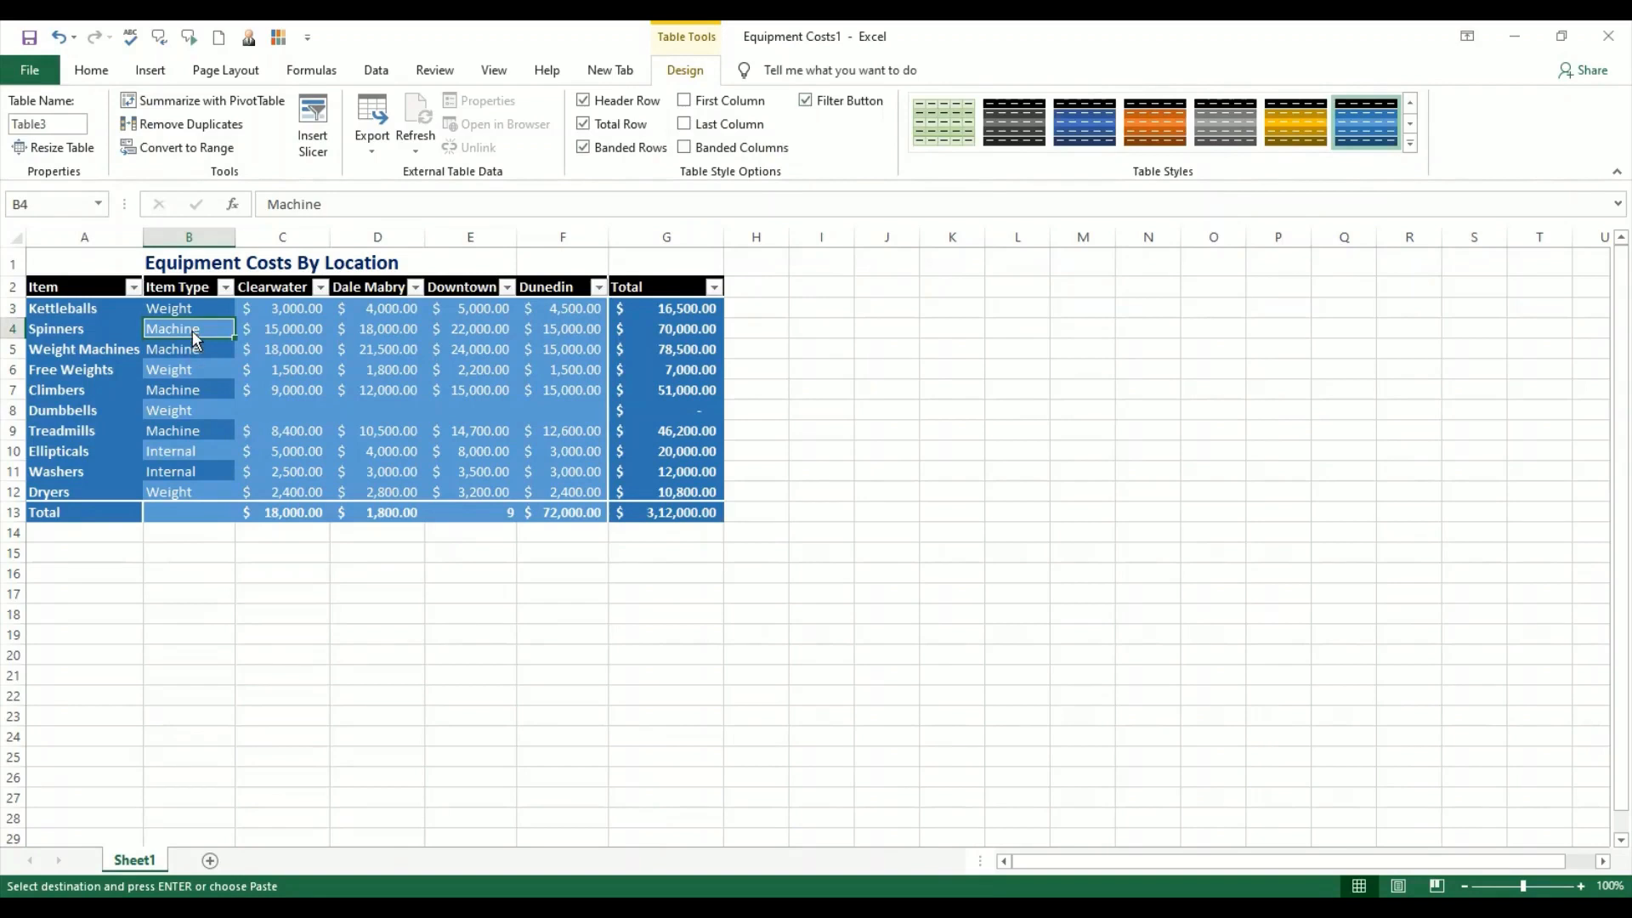
Filter the table's Item Type column to show only Machine records.
left_click(226, 287)
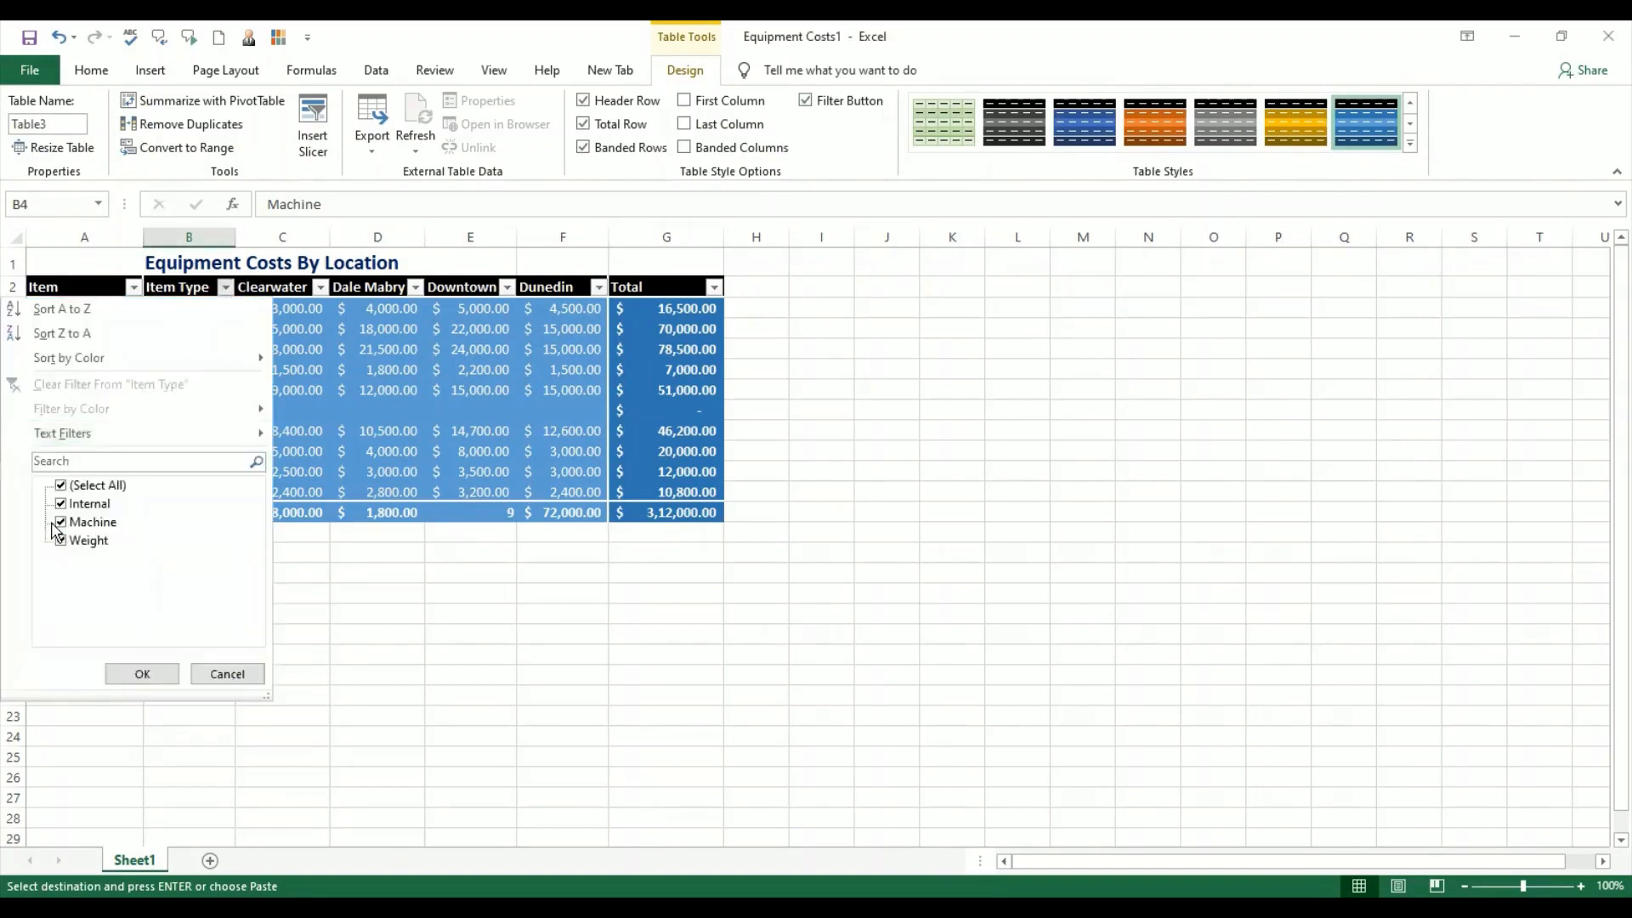
left_click(60, 486)
left_click(61, 522)
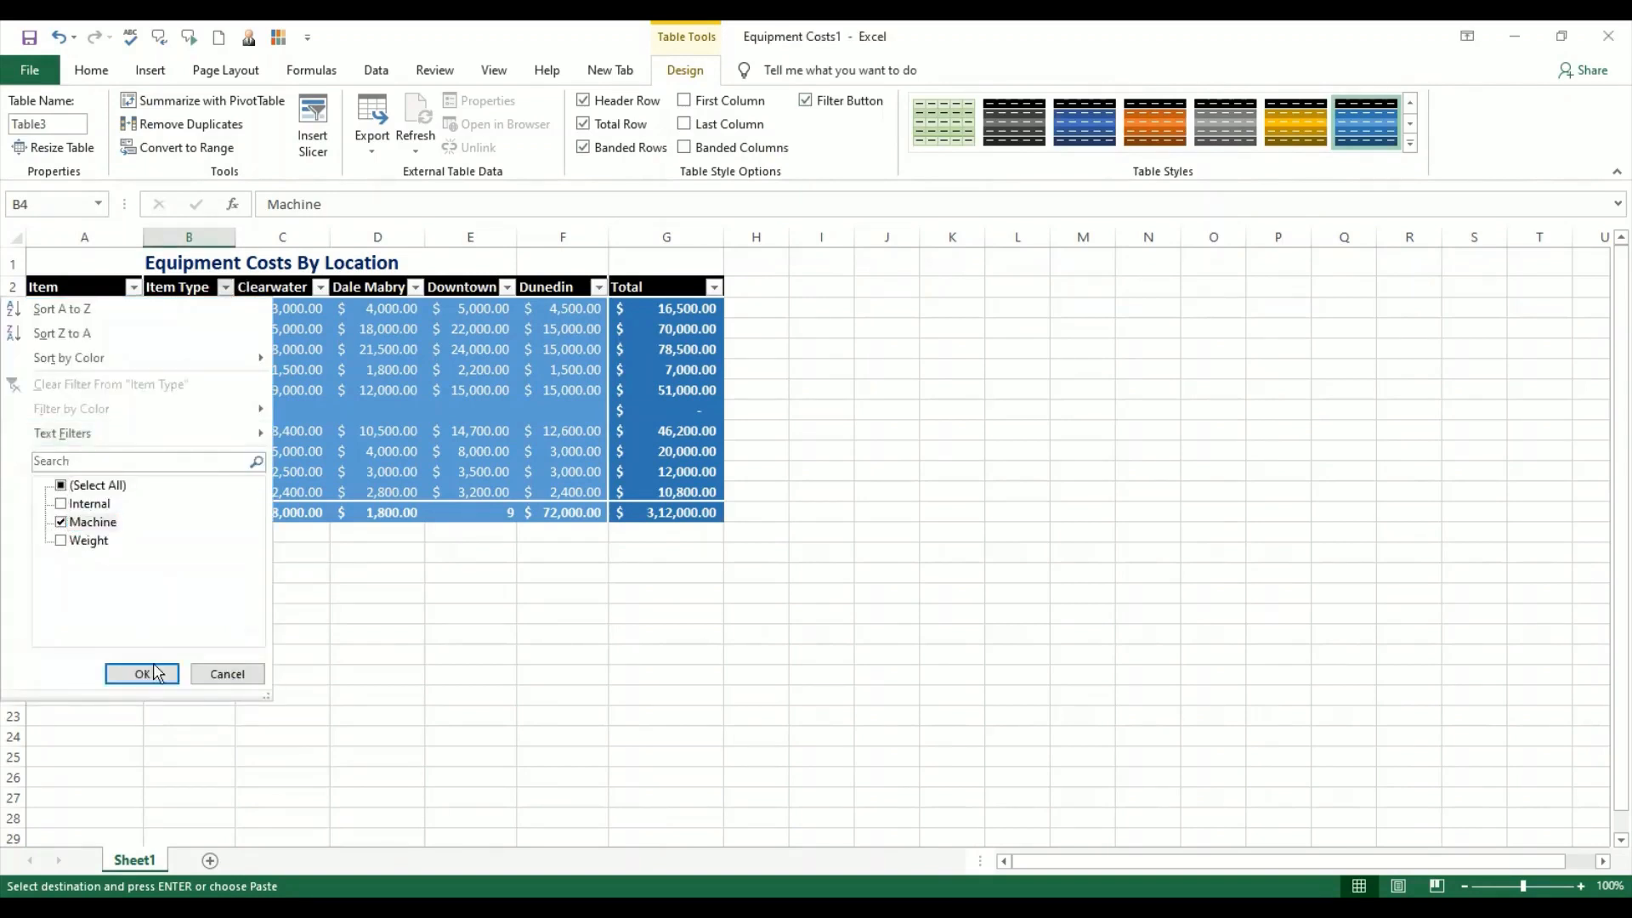
key("Return")
left_click(248, 450)
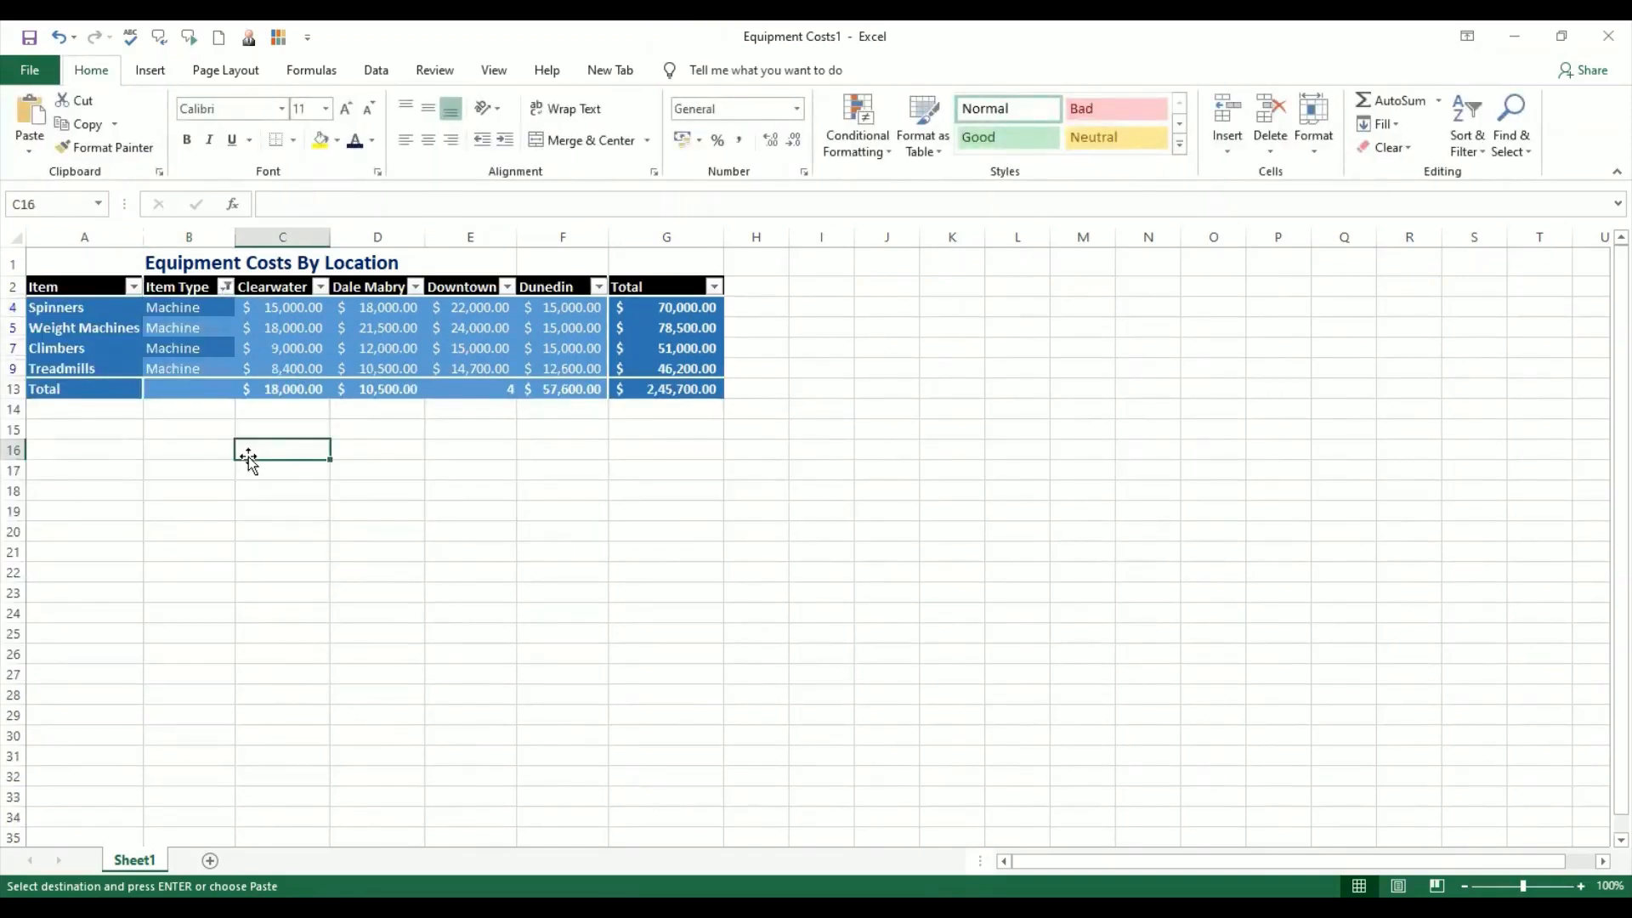
Change the total row function to Sum for the Clearwater, Dale Mabry and Downtown columns.
left_click(274, 386)
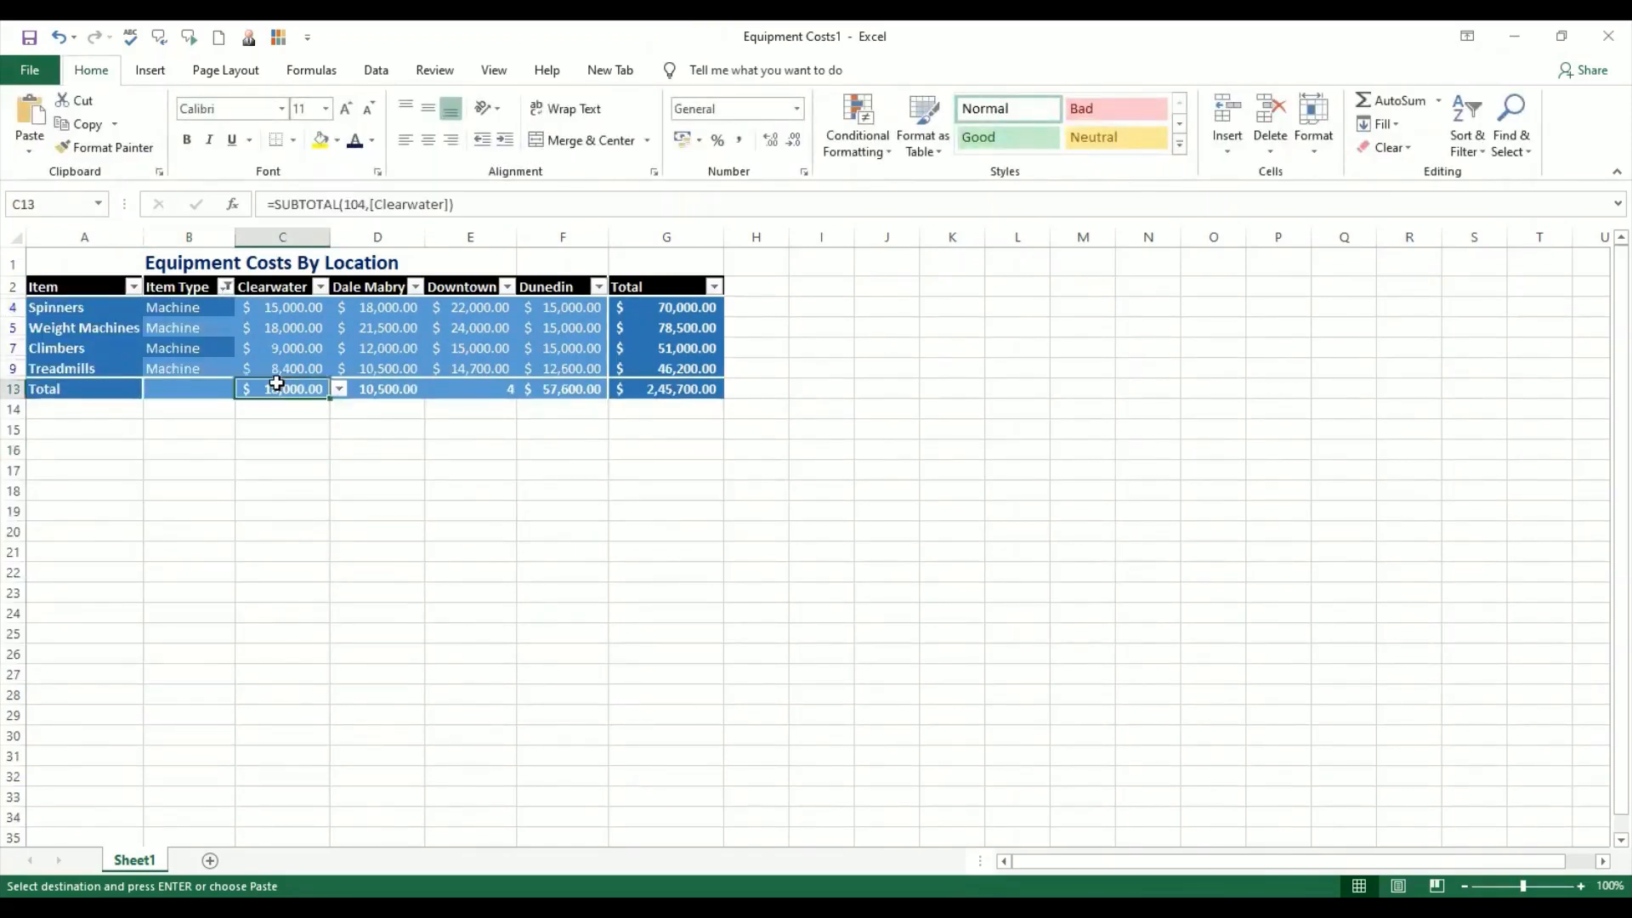
left_click(339, 391)
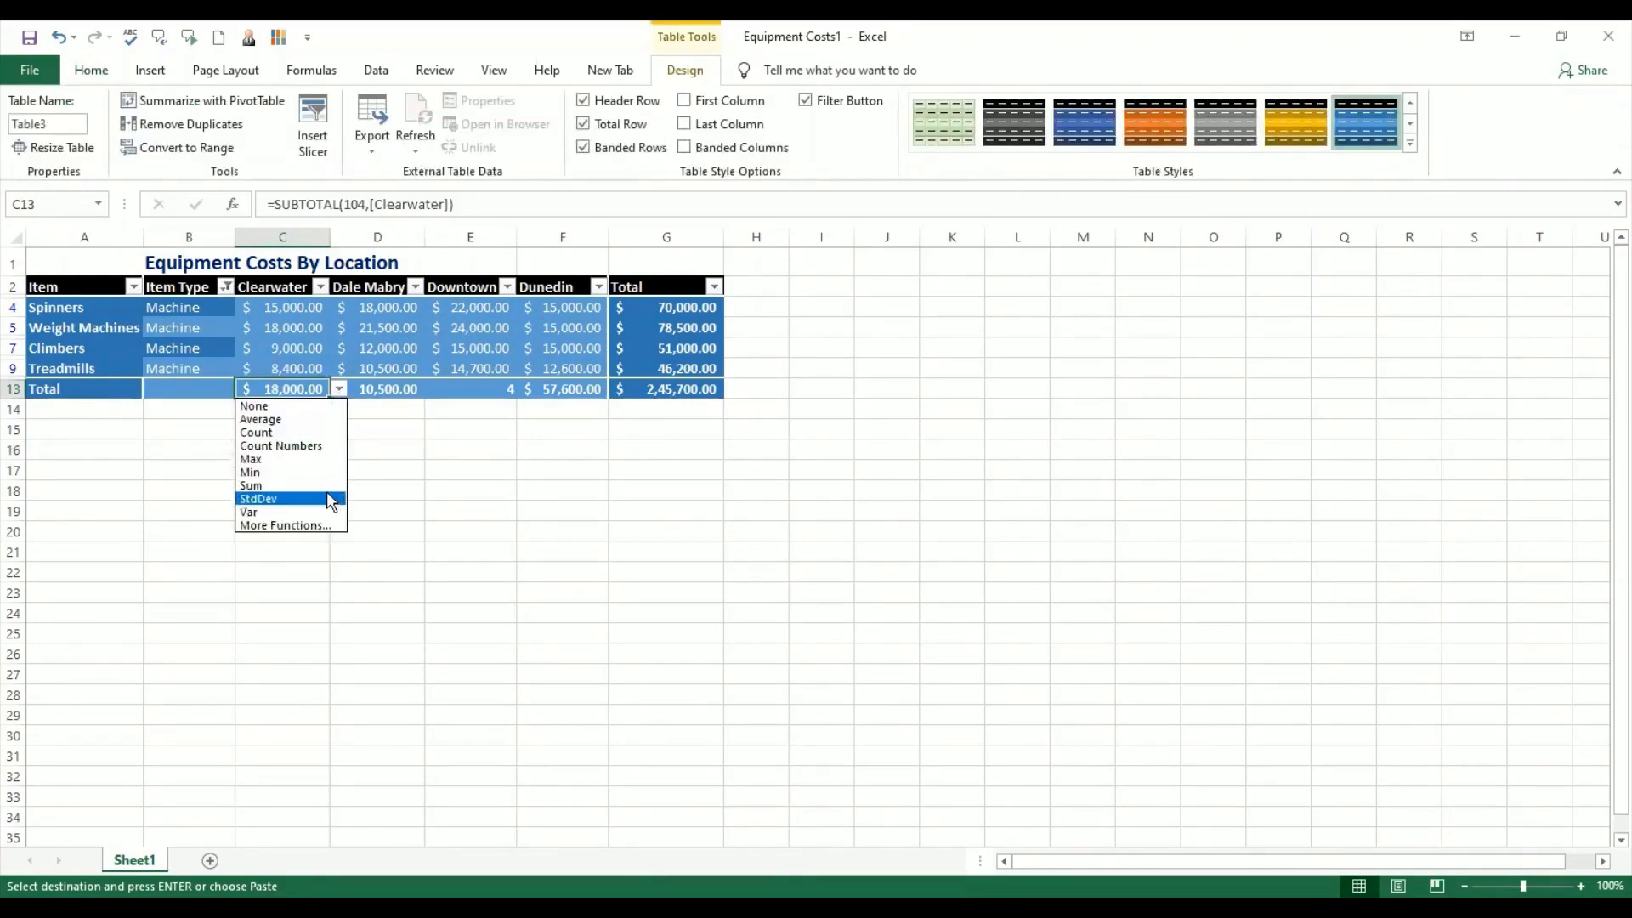
left_click(326, 489)
left_click(403, 386)
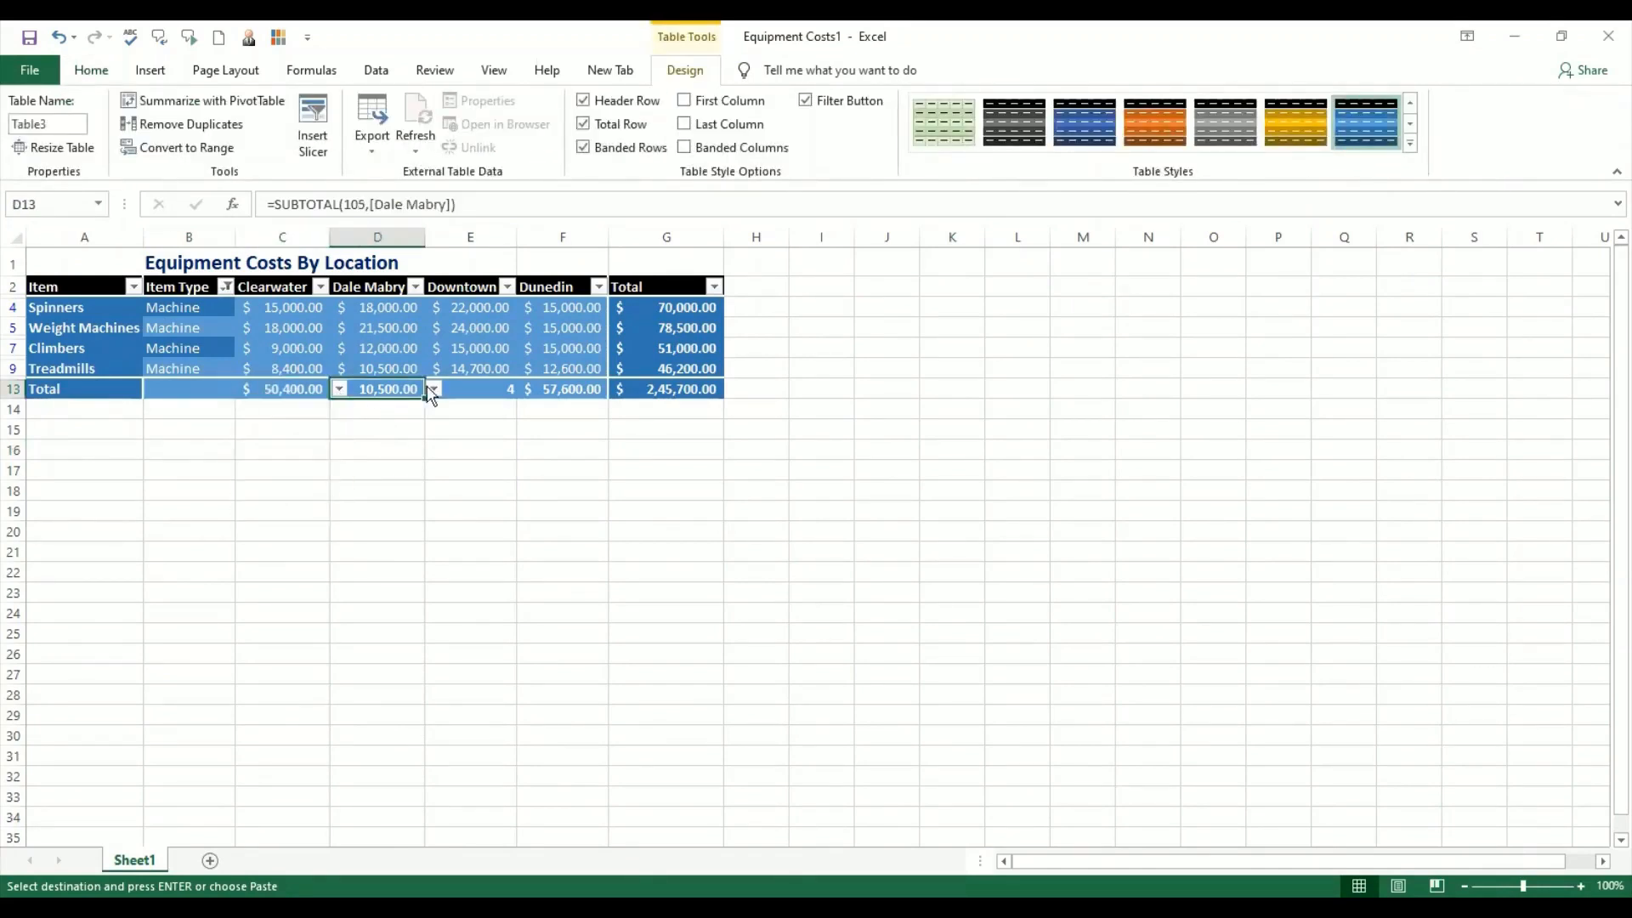
left_click(433, 389)
left_click(423, 485)
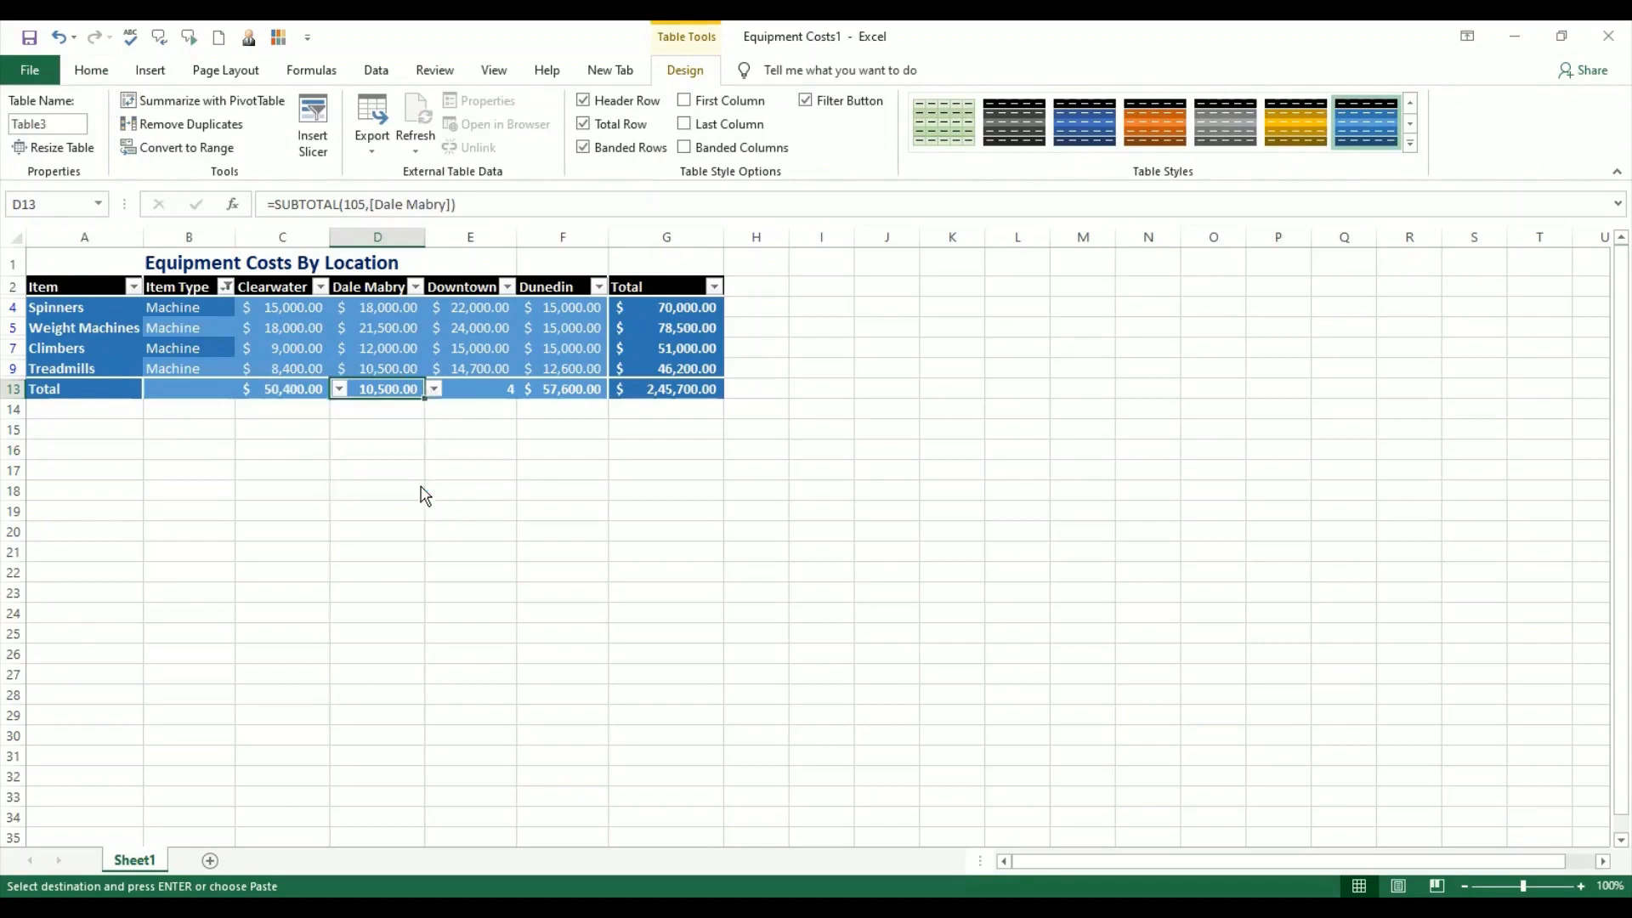
left_click(480, 384)
left_click(526, 389)
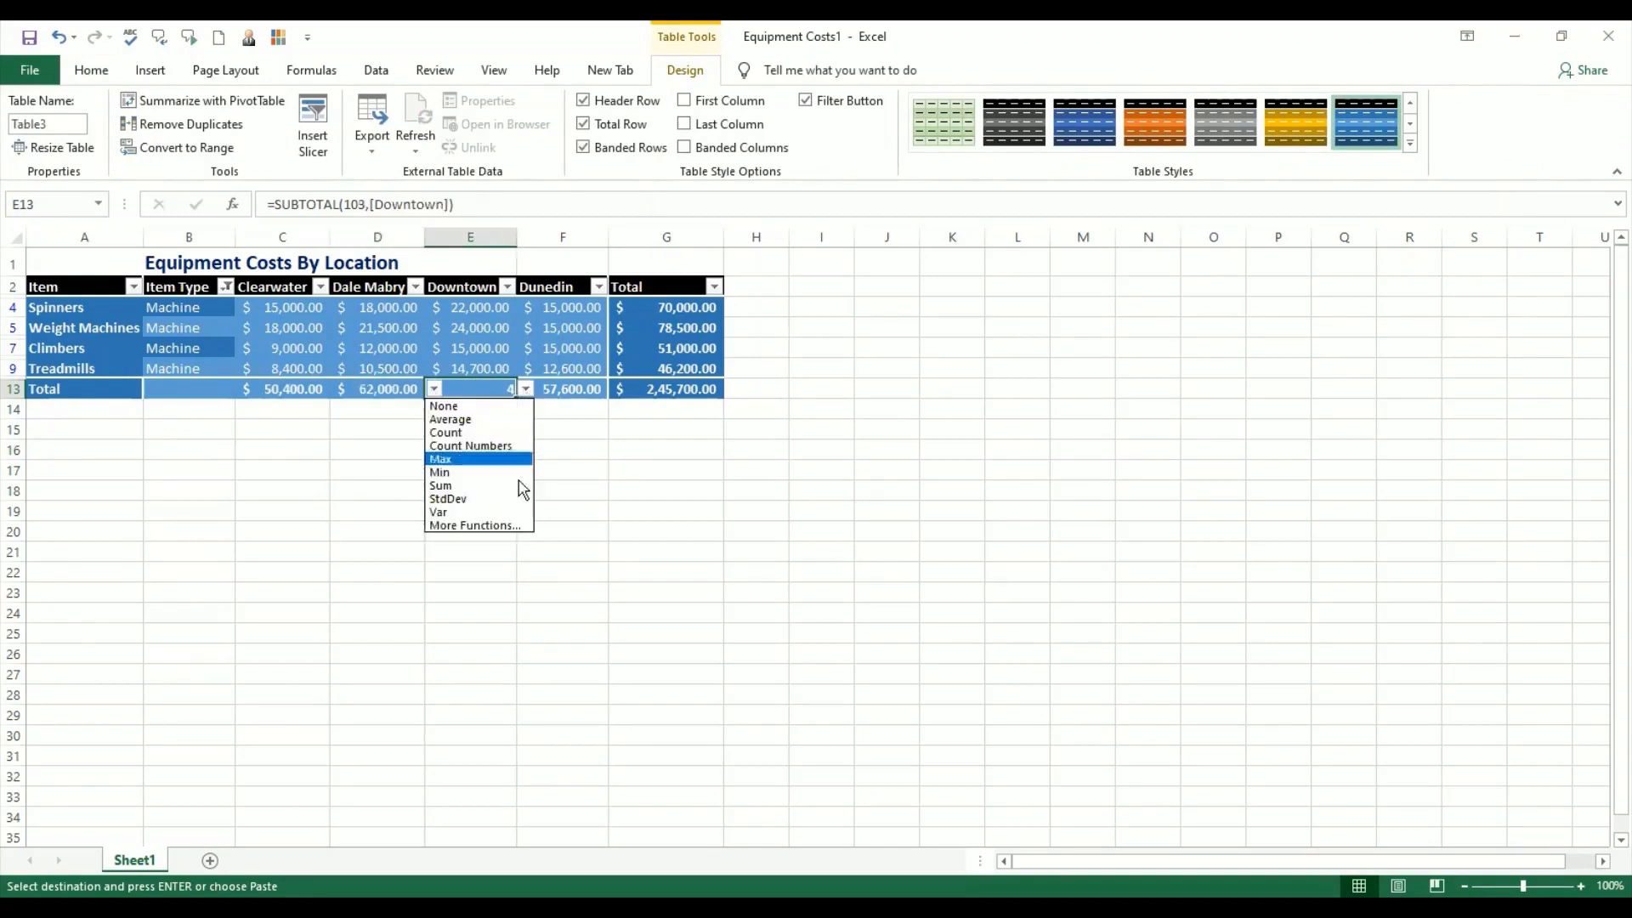
left_click(519, 485)
left_click(561, 393)
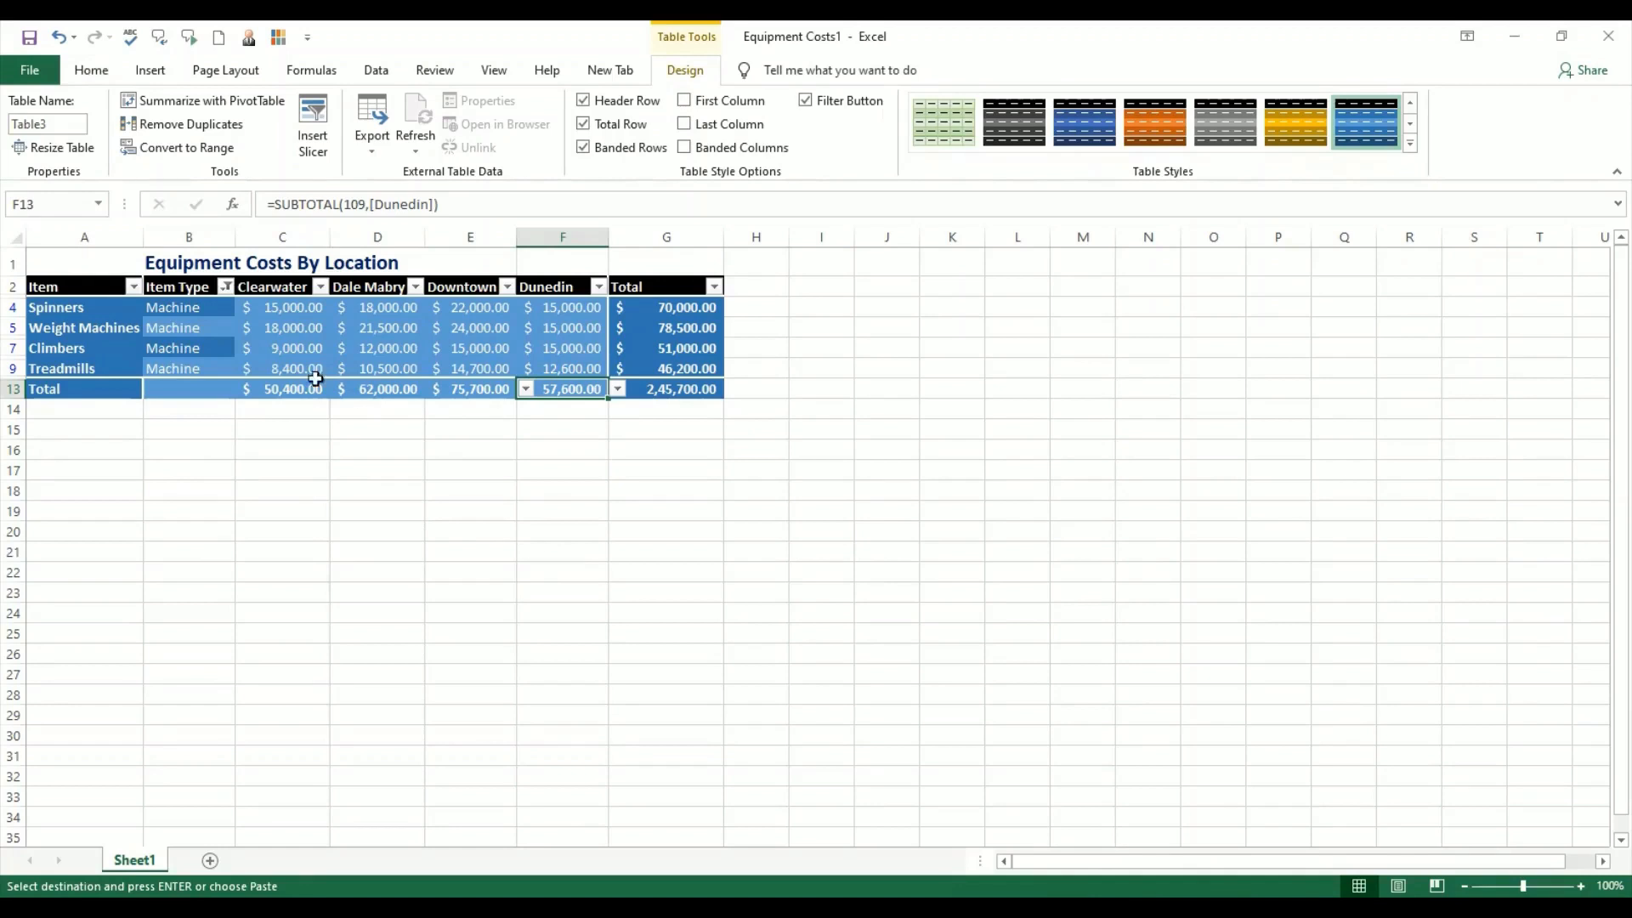
Filter the table's Item Type column to show only Internal records instead of Machine.
left_click(225, 289)
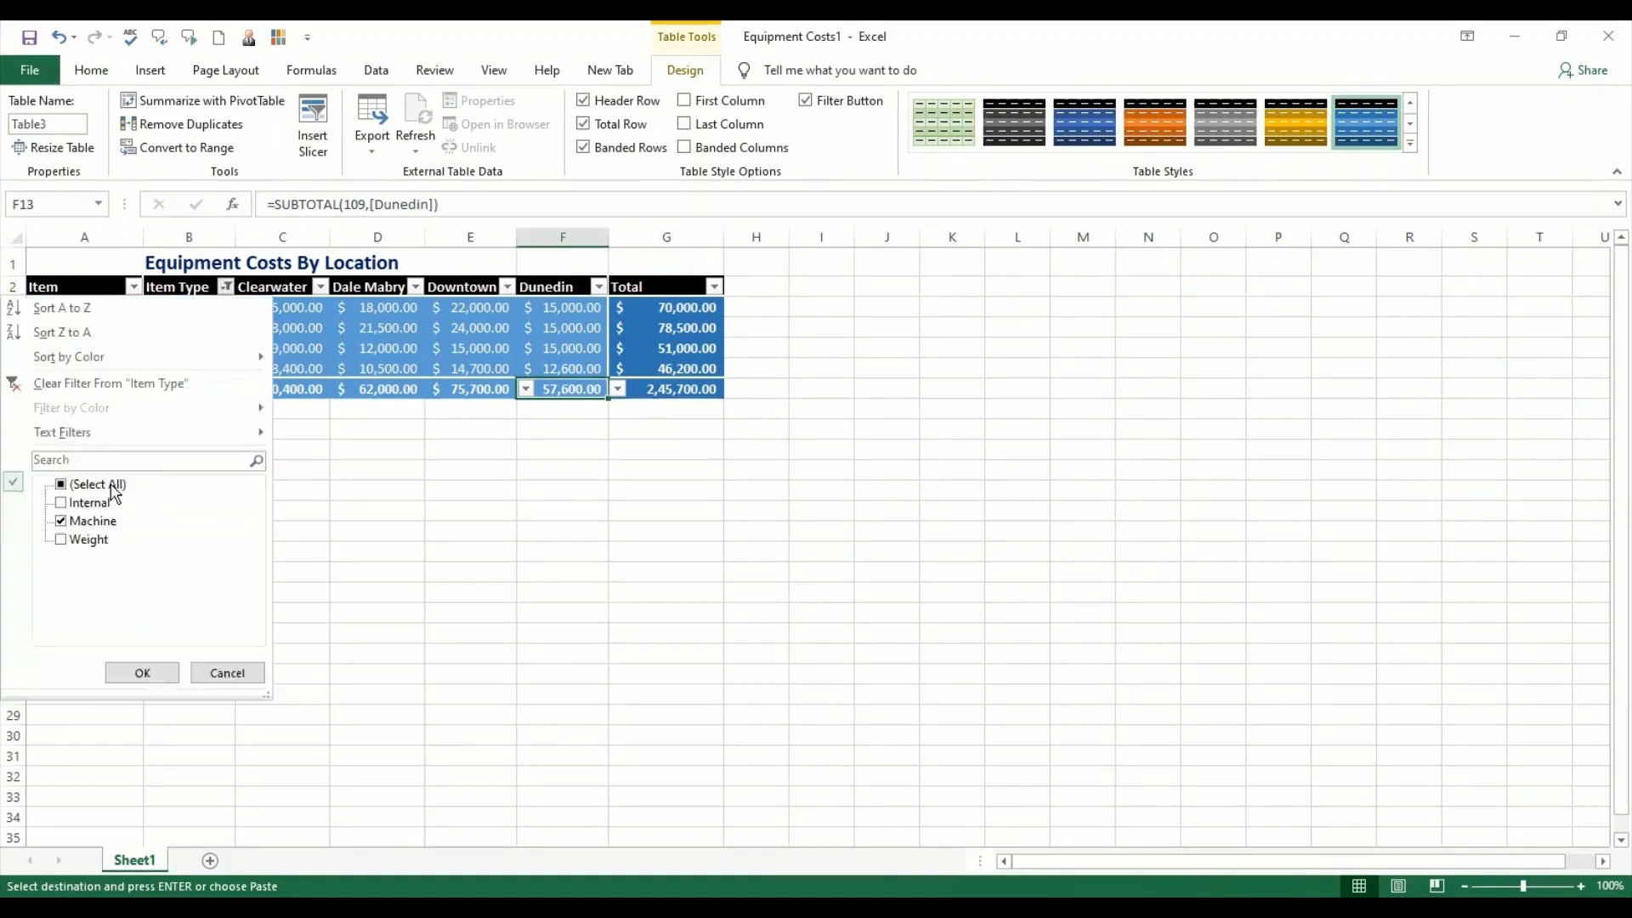
left_click(61, 485)
left_click(61, 485)
left_click(61, 502)
left_click(139, 673)
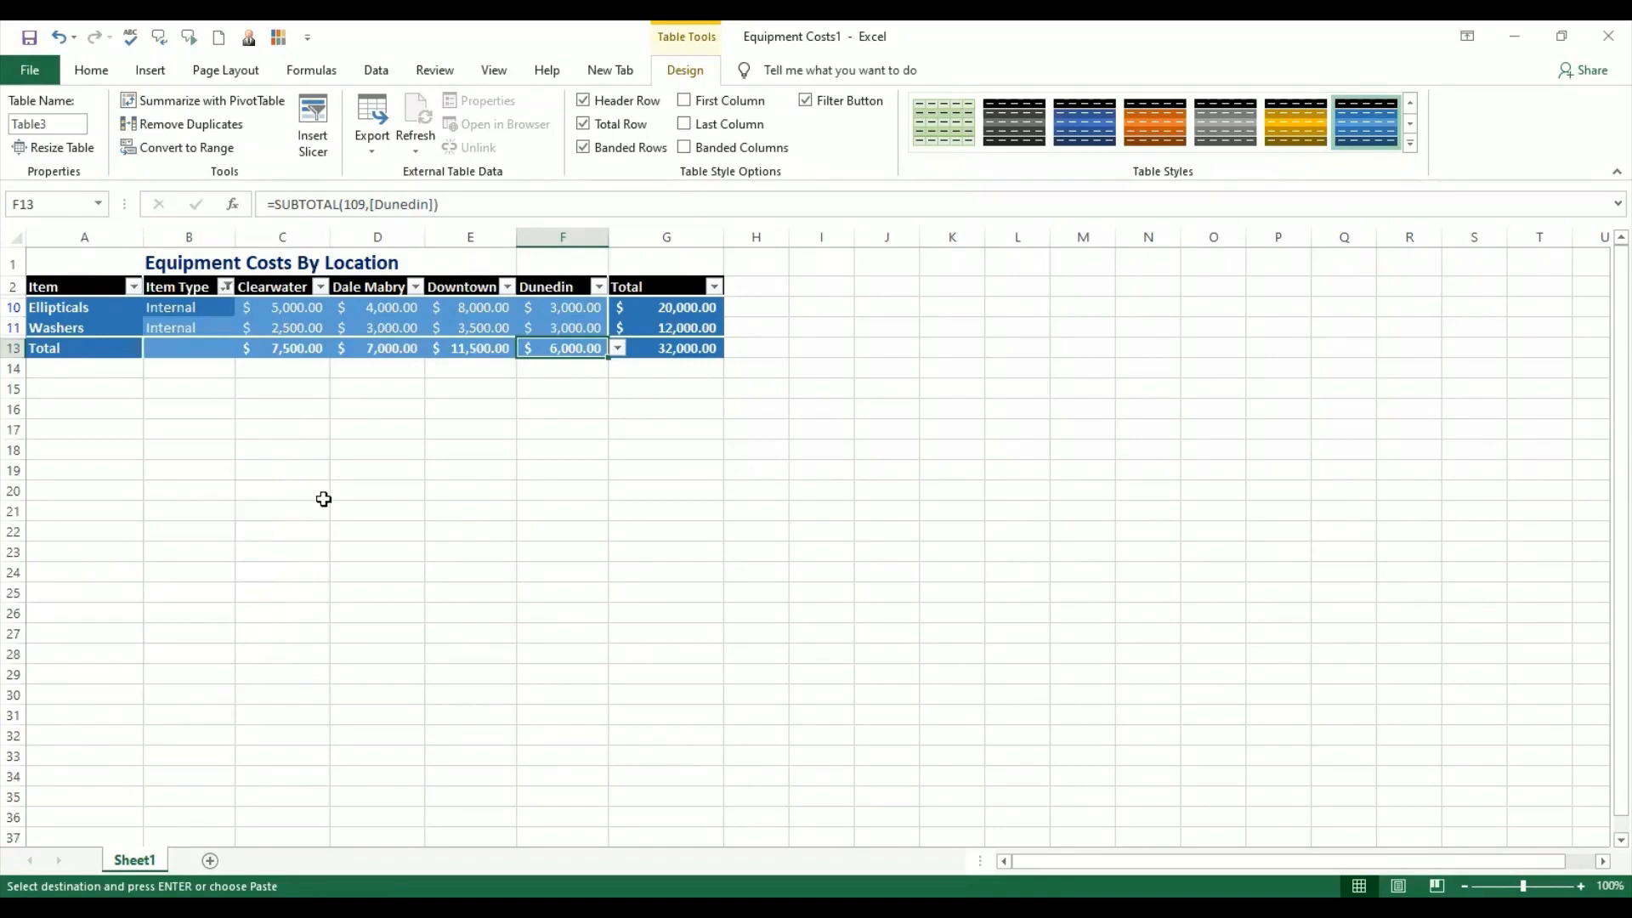
Show all item types in the equipment costs table again.
left_click(226, 287)
left_click(60, 485)
left_click(130, 667)
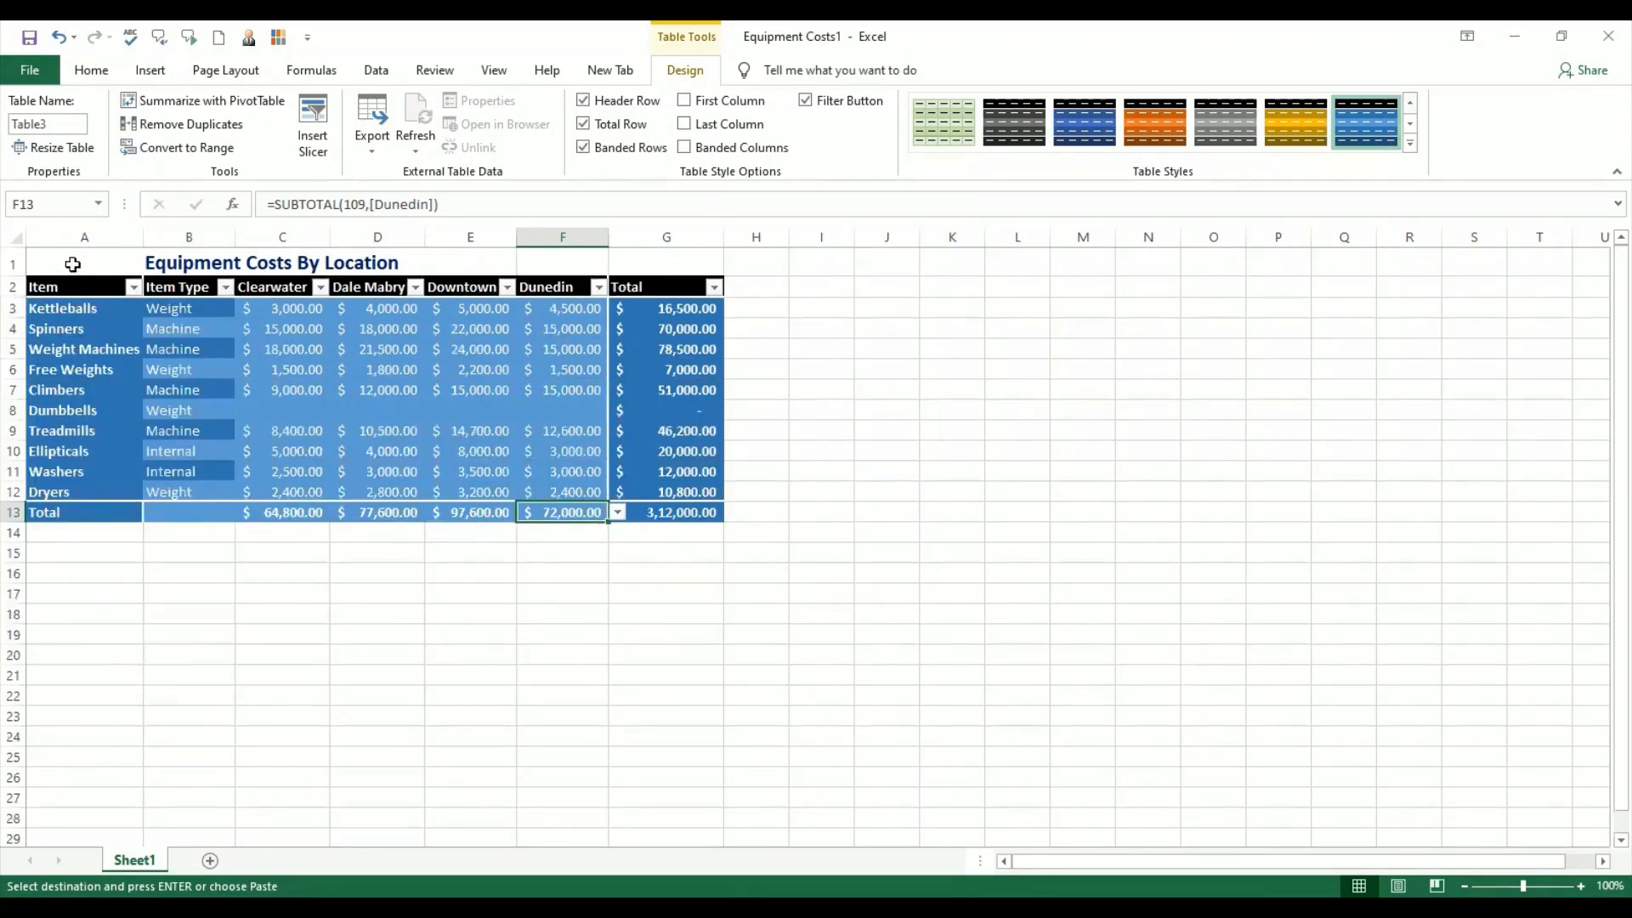
Copy the title and full equipment costs table in A1:G13 to a second block starting at A16.
left_click_drag(70, 266, 646, 512)
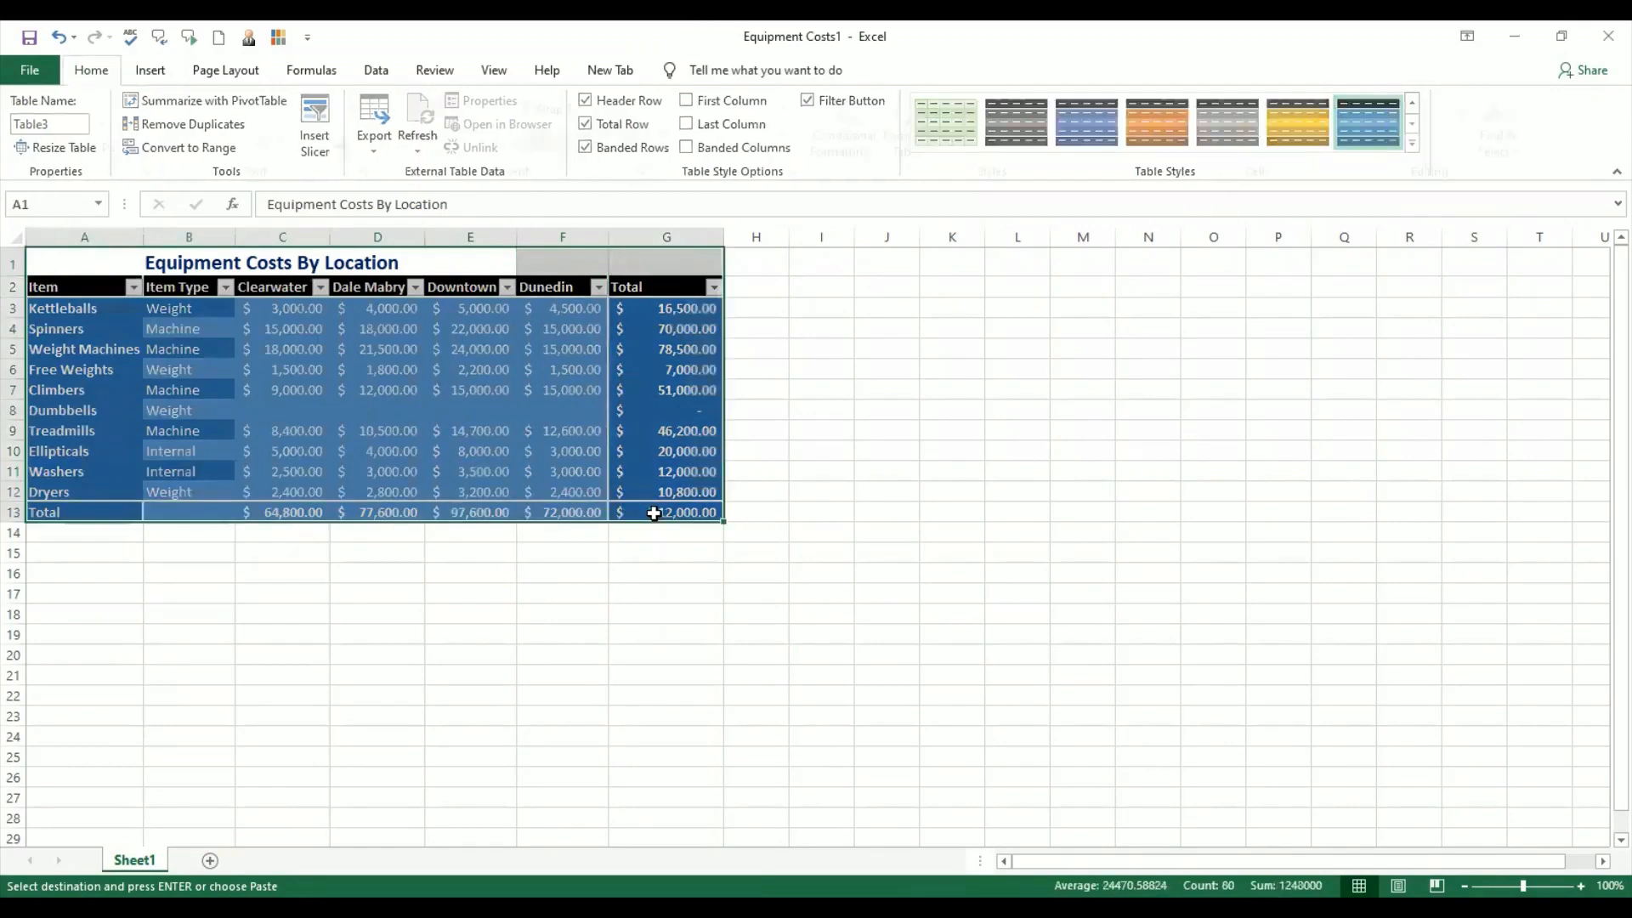
key("ctrl+c")
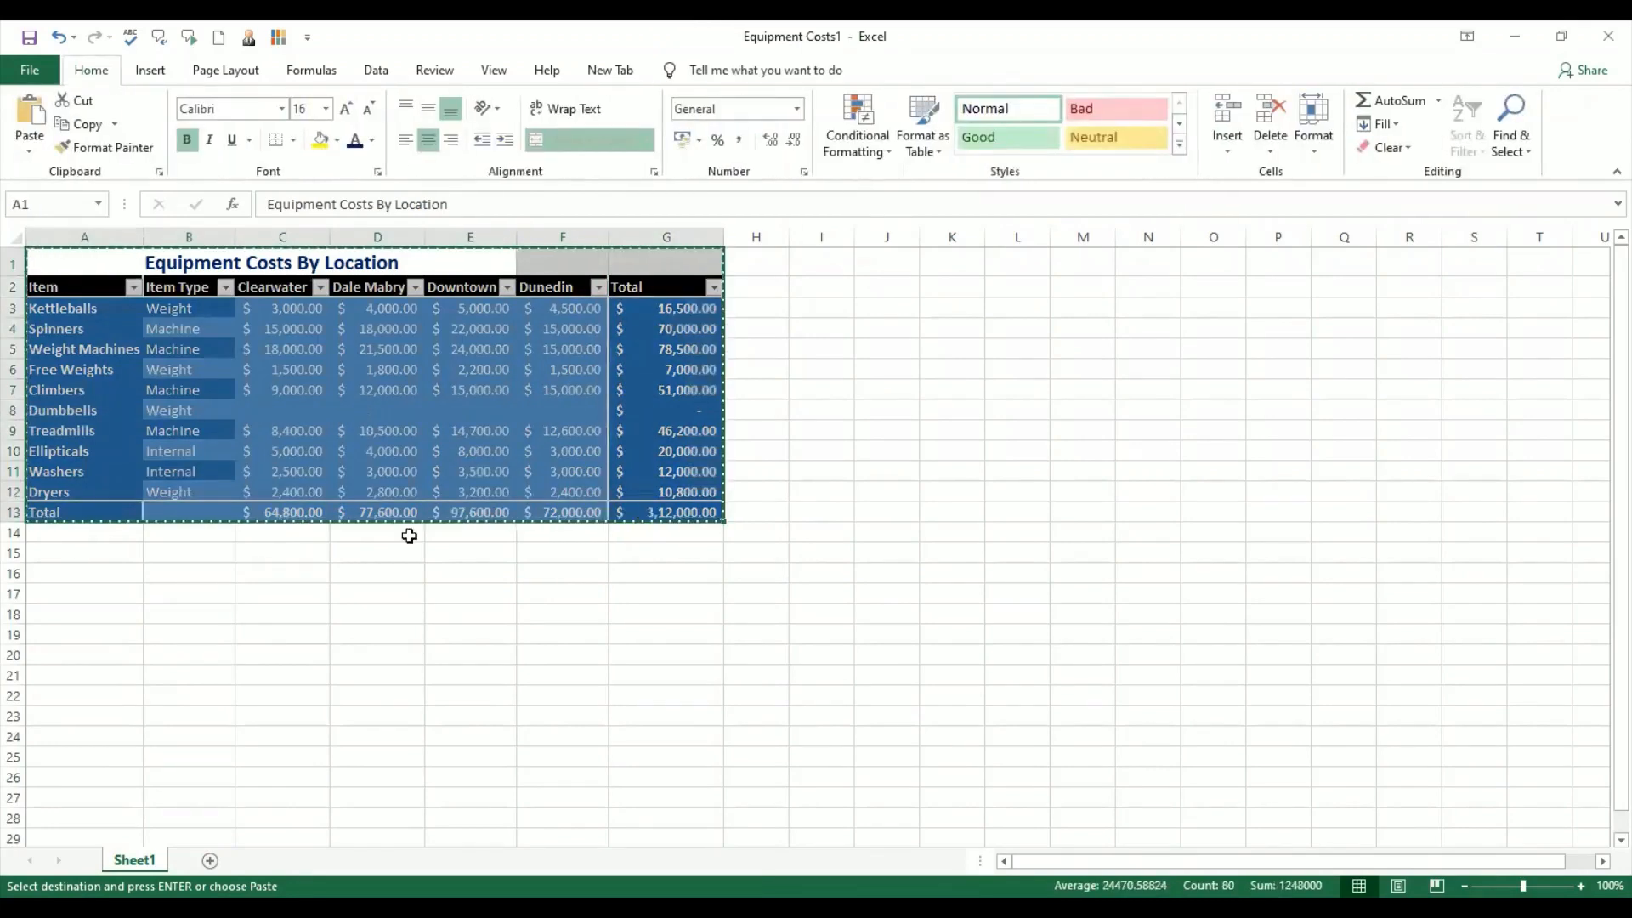
left_click(98, 573)
key("ctrl+v")
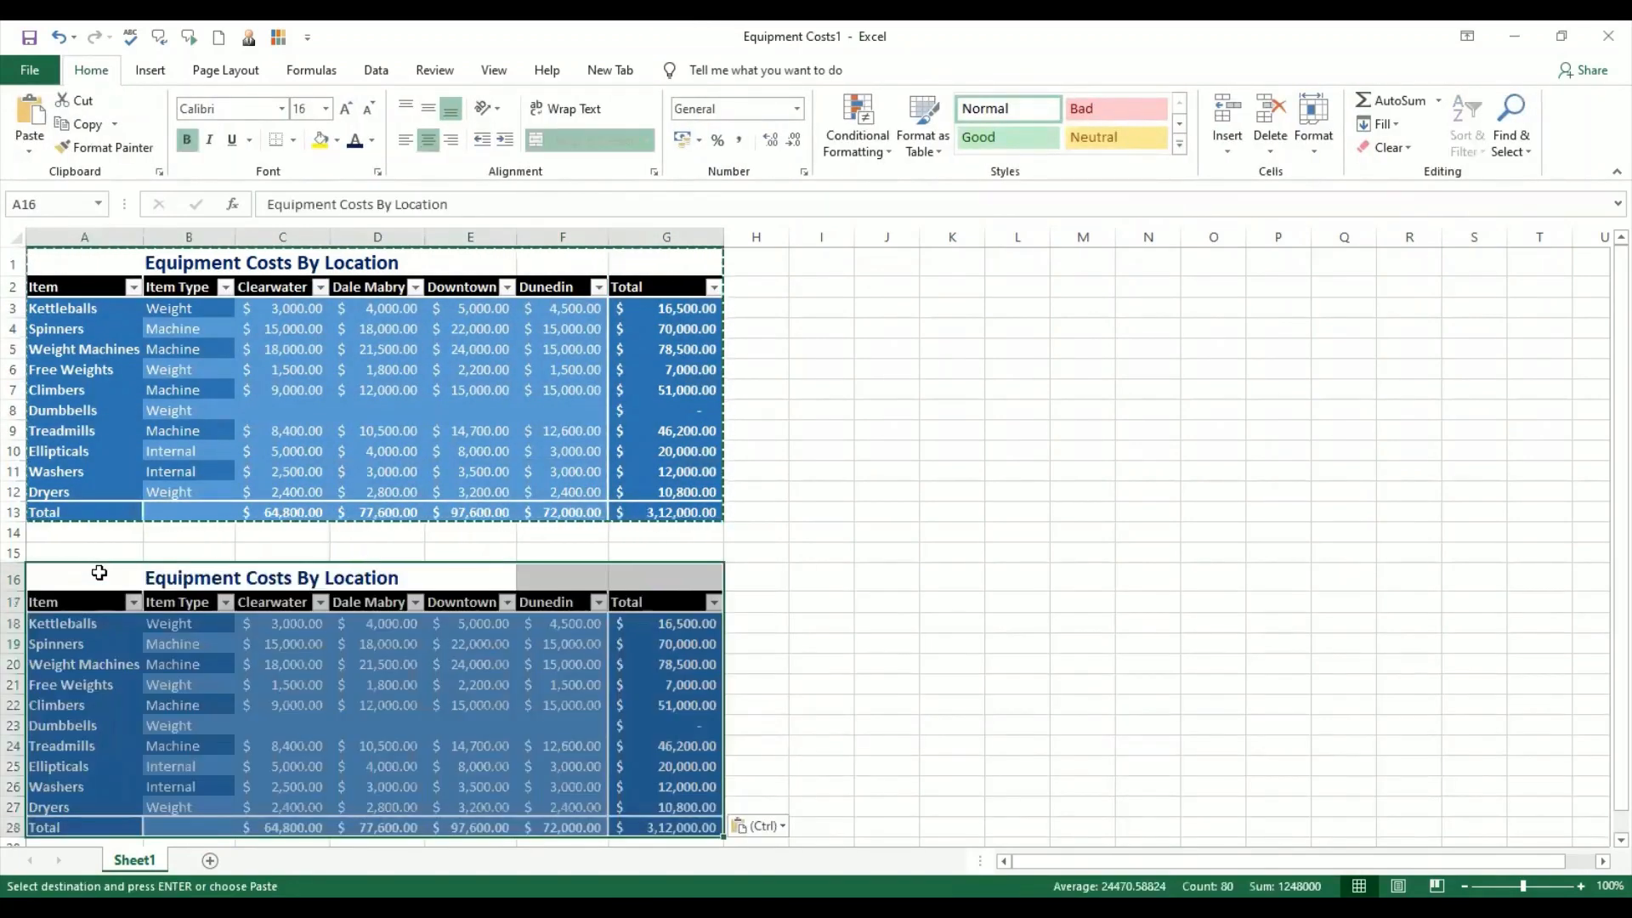
key("Escape")
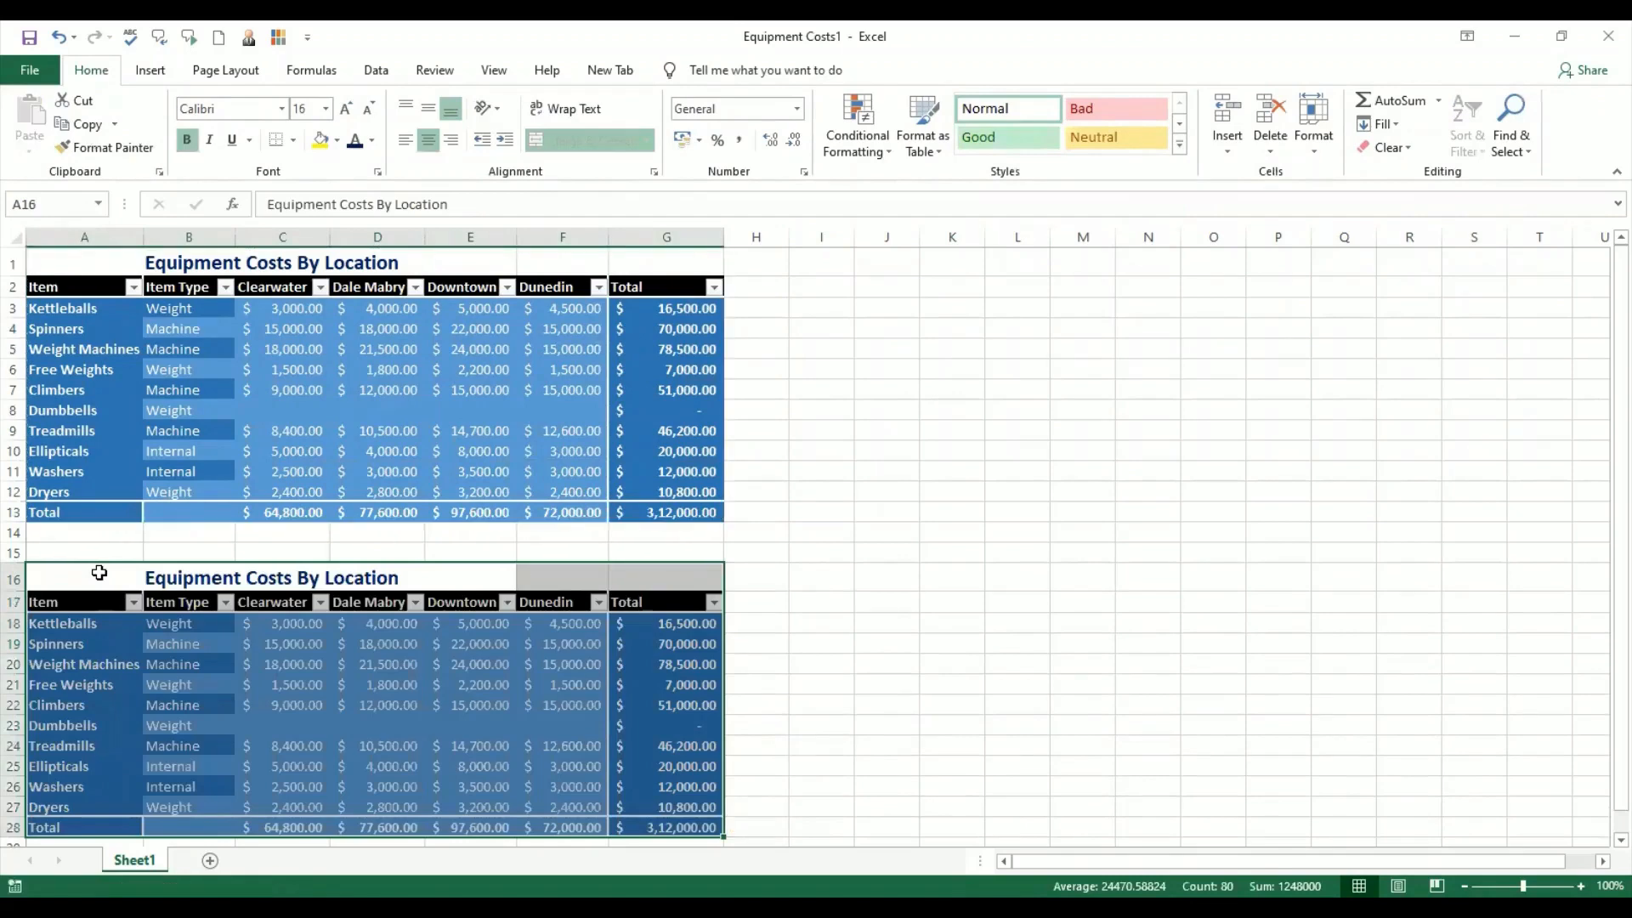
left_click(827, 727)
Filter the original table's Item Type column to show only Internal records.
scroll(780, 627, "down", 1)
scroll(780, 627, "up", 1)
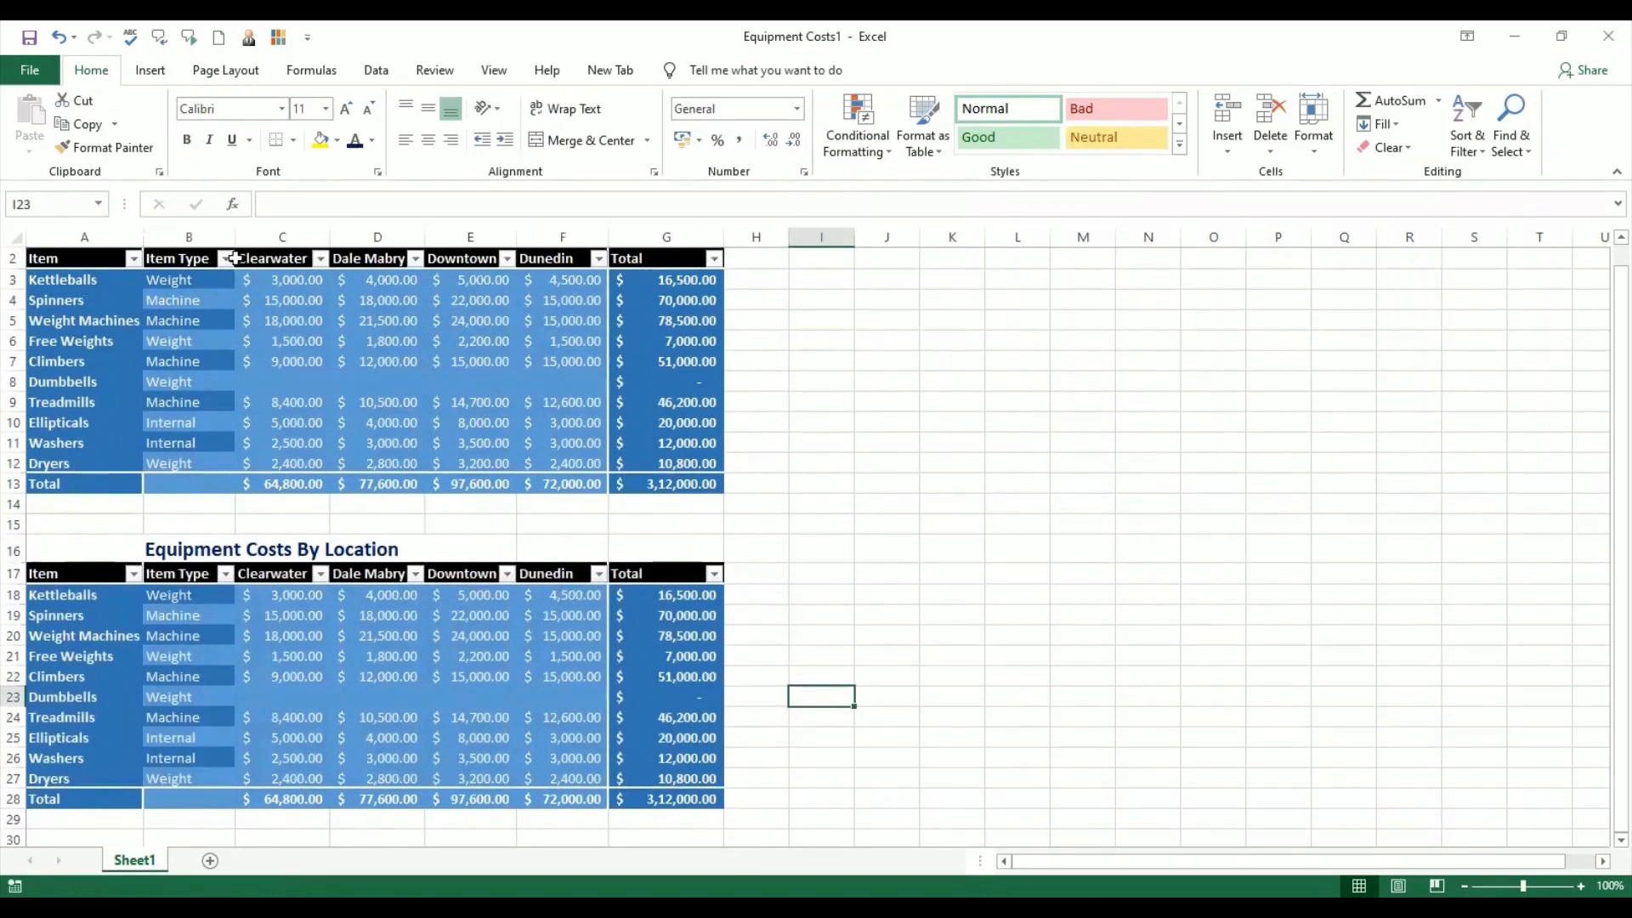
left_click(226, 259)
left_click(60, 456)
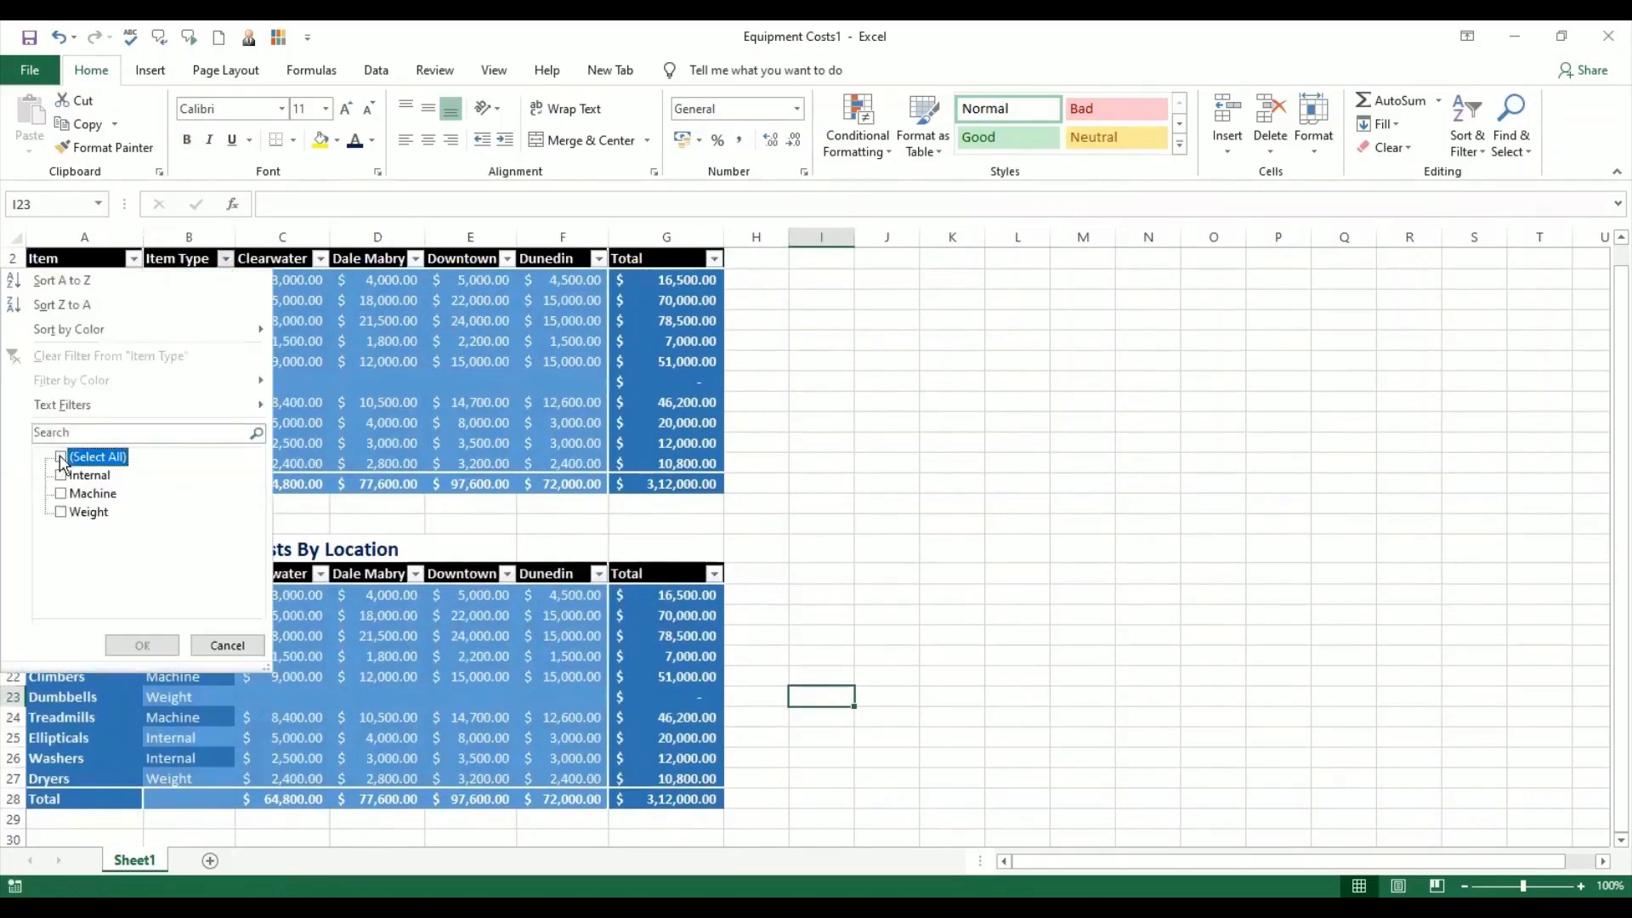
left_click(61, 475)
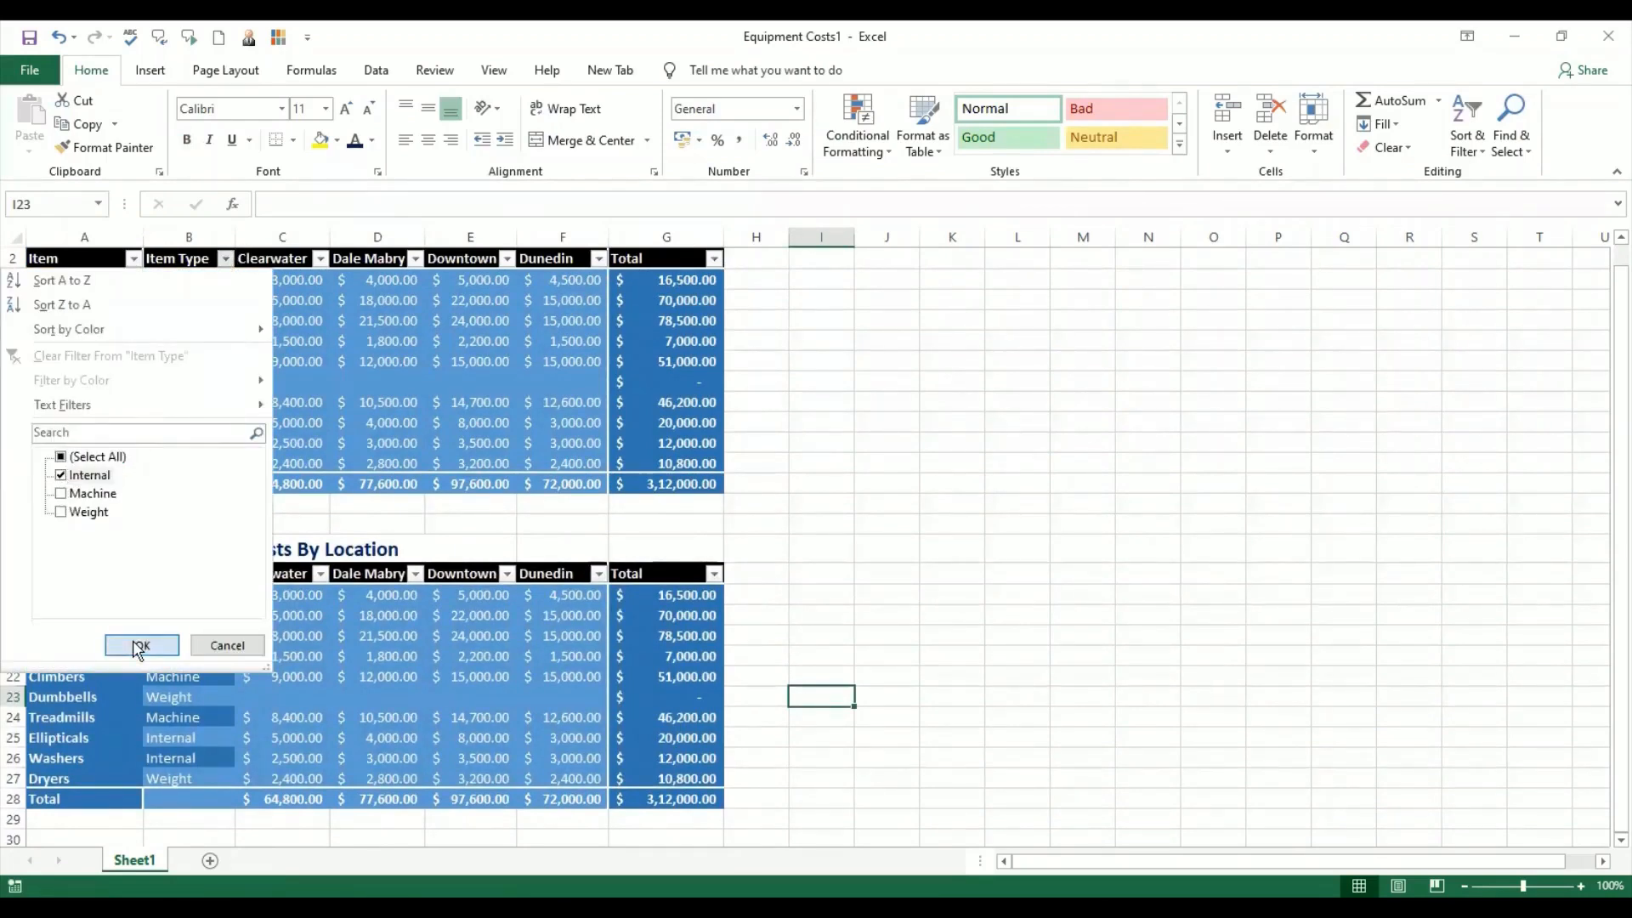
left_click(138, 646)
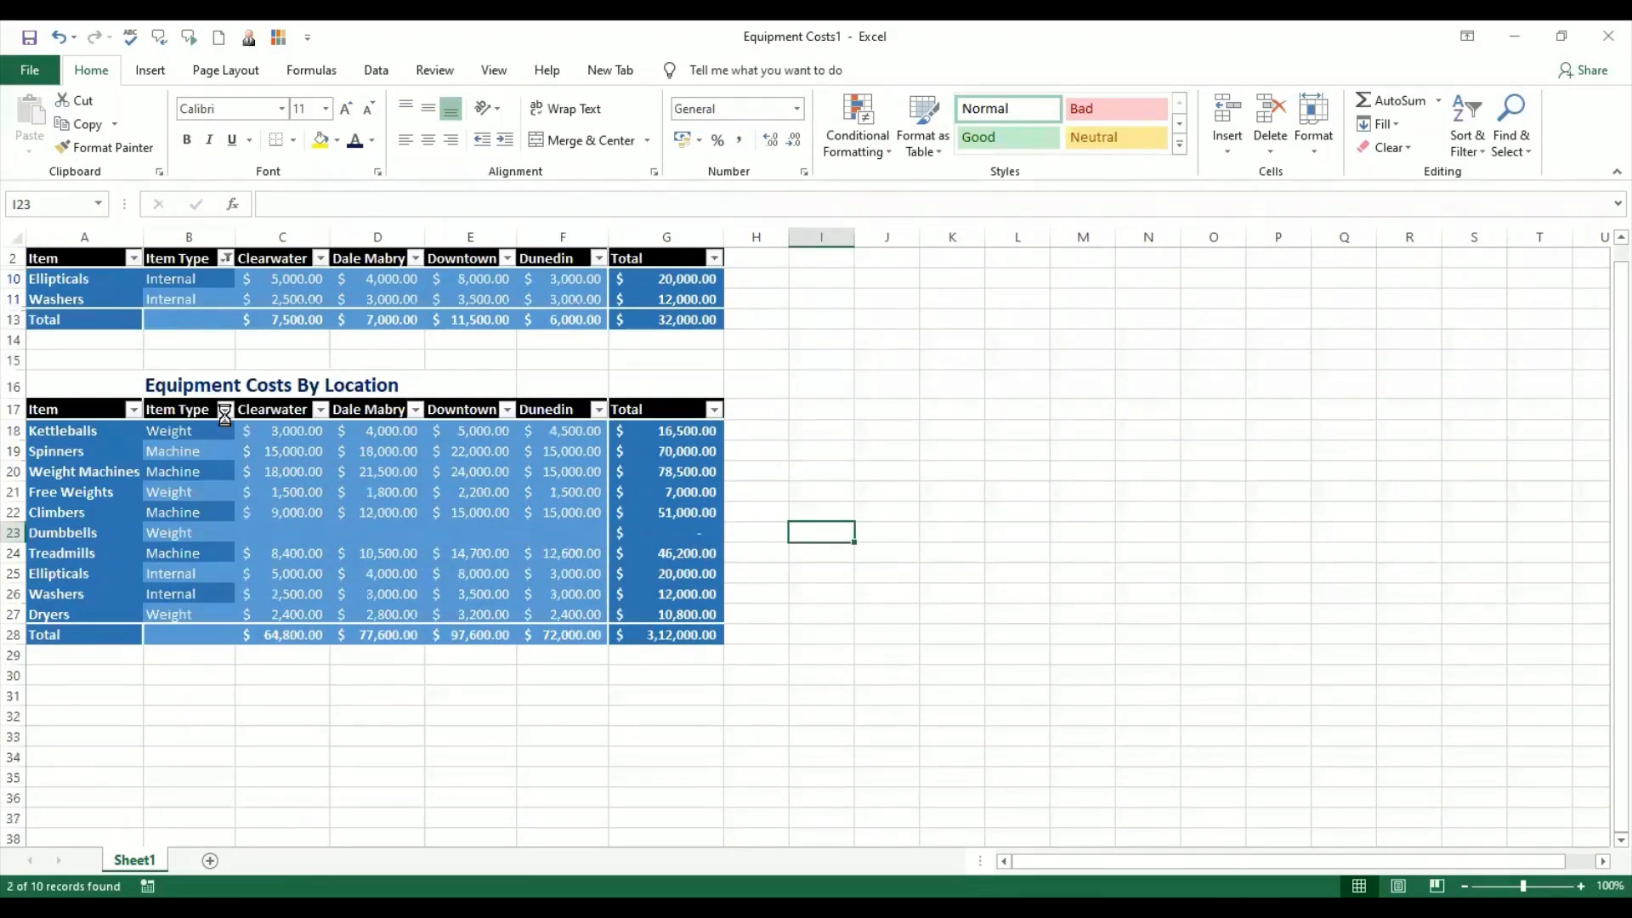
Filter the copied table's Item Type column, with its header in row 17, to show only Machine records.
left_click(226, 410)
left_click(60, 607)
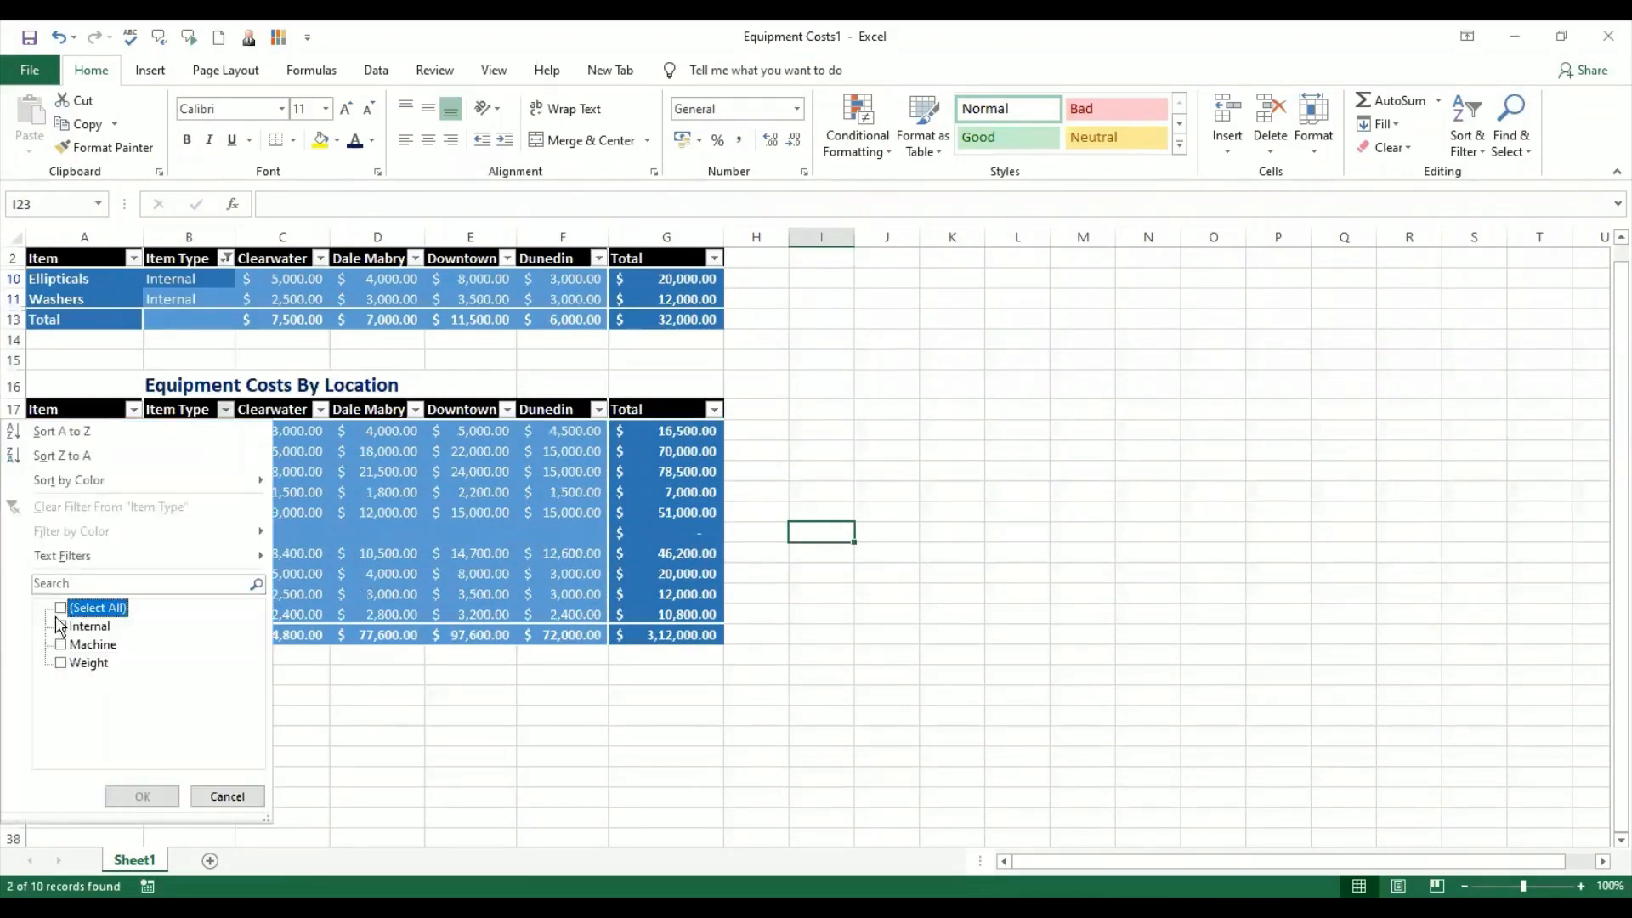
left_click(60, 645)
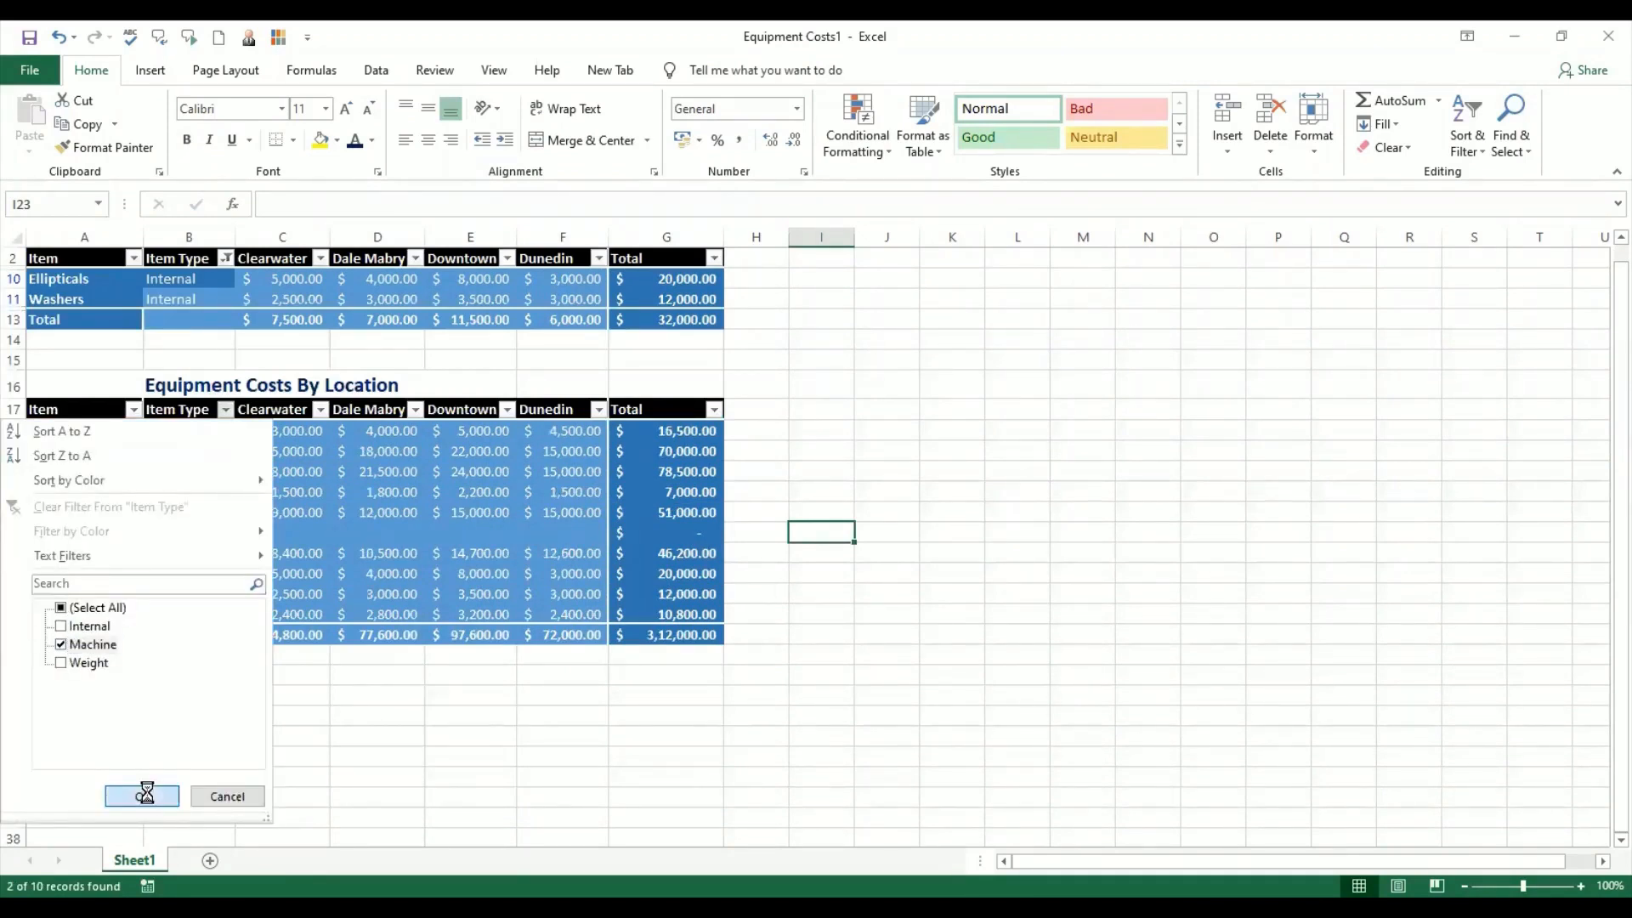
left_click(139, 795)
left_click(442, 636)
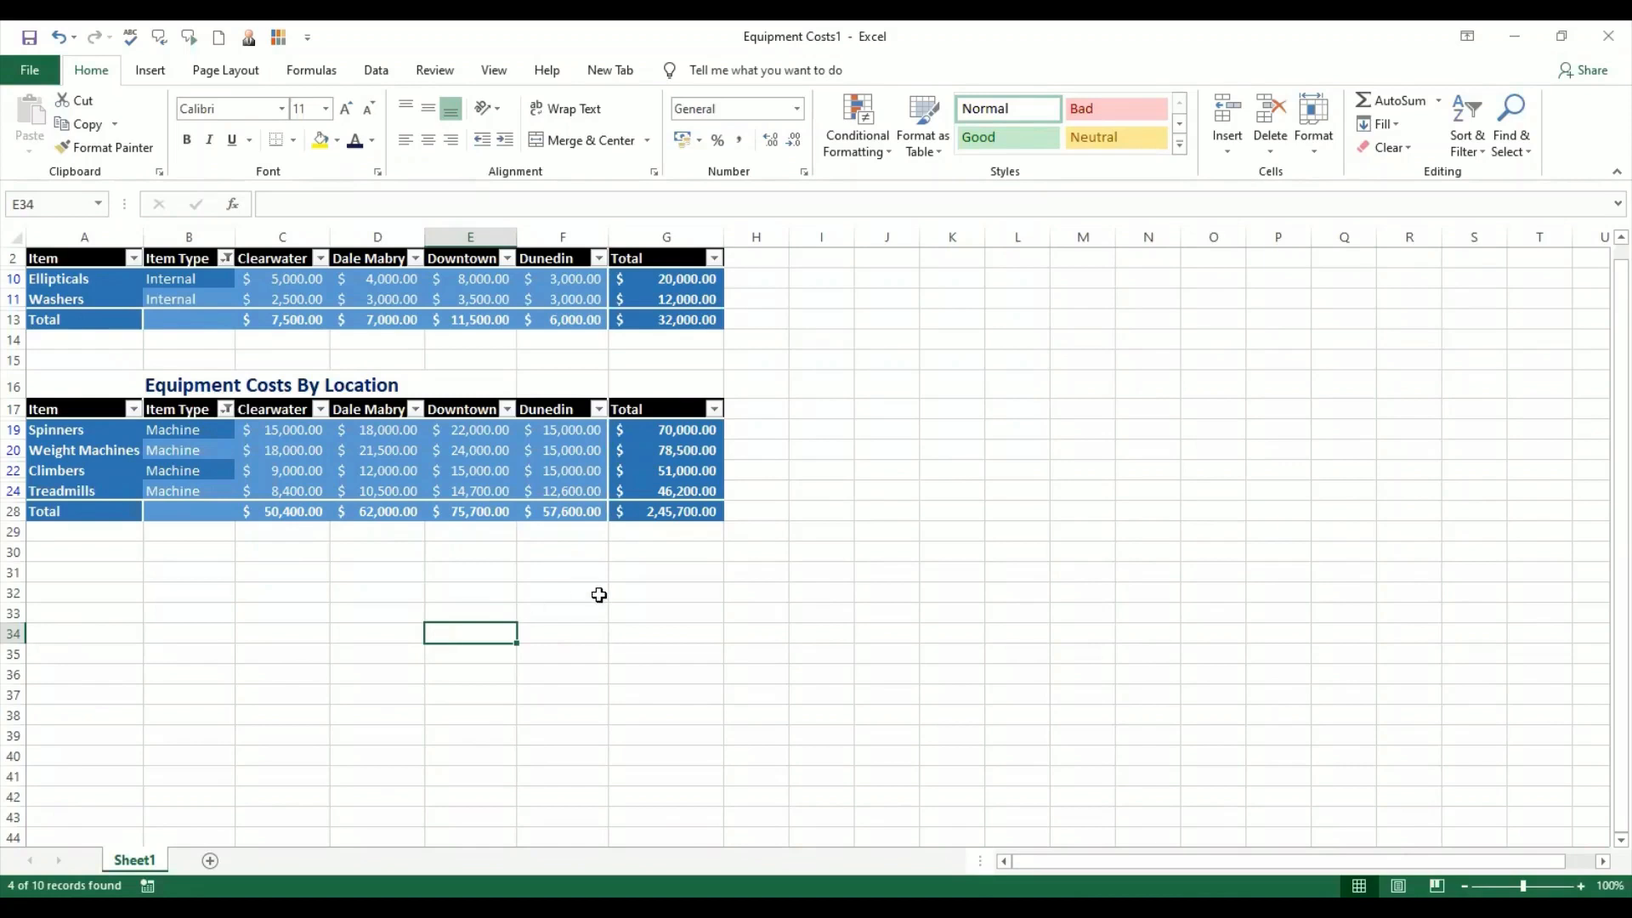
Extend the first table's title in A1 to read "Equipment Costs By Location Item Type Internal".
scroll(600, 595, "up", 1)
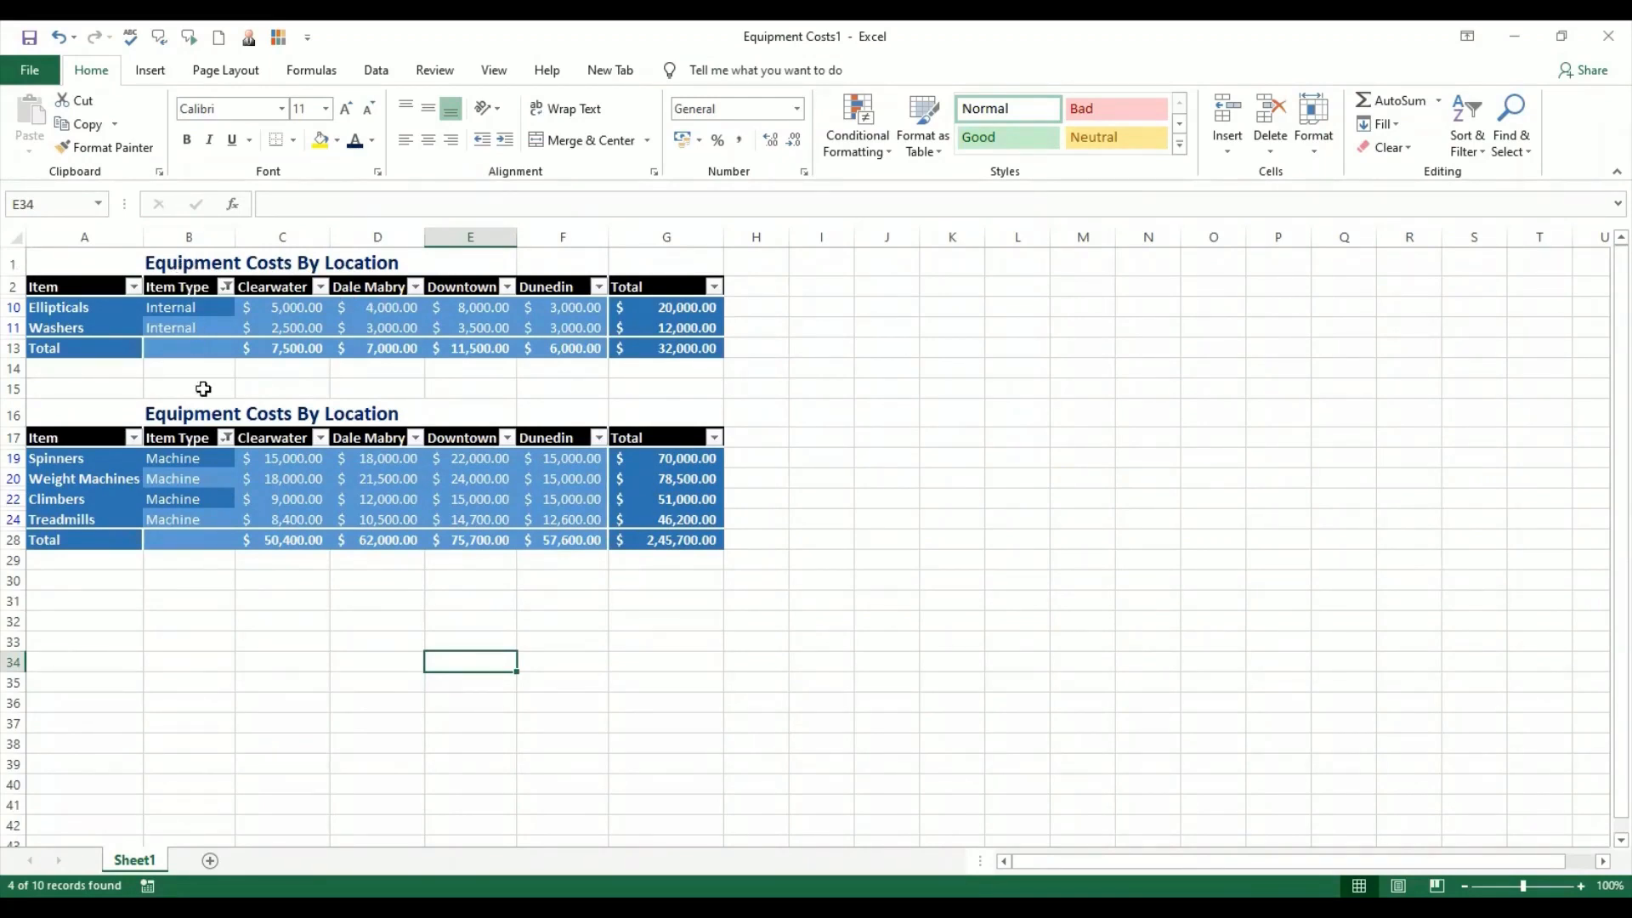
left_click(257, 262)
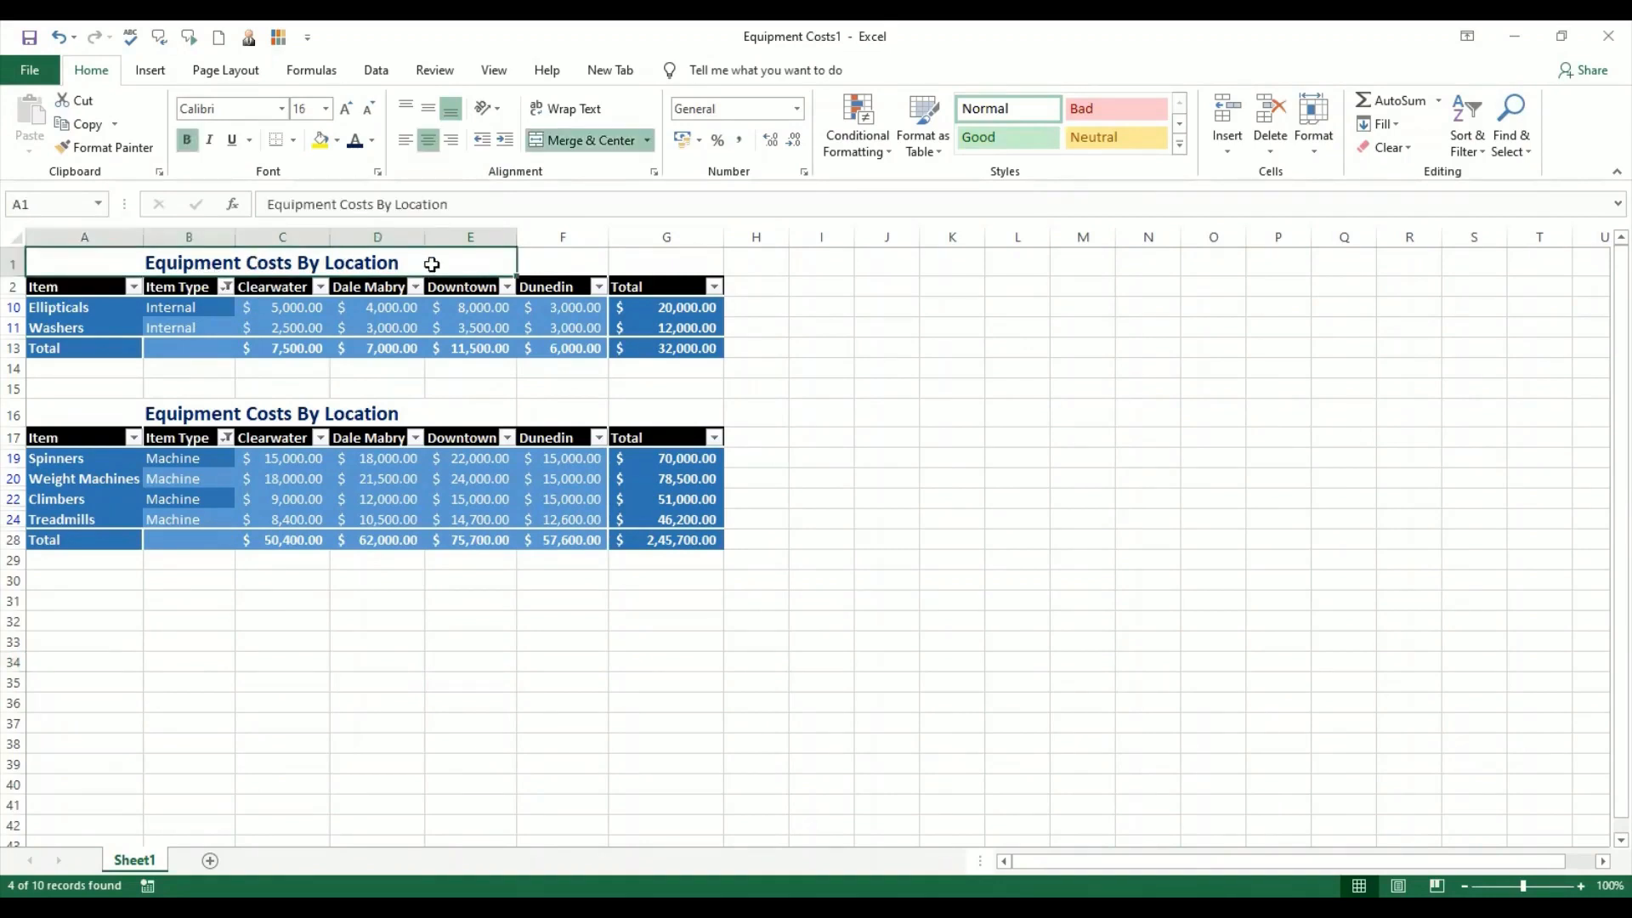
double_click(432, 264)
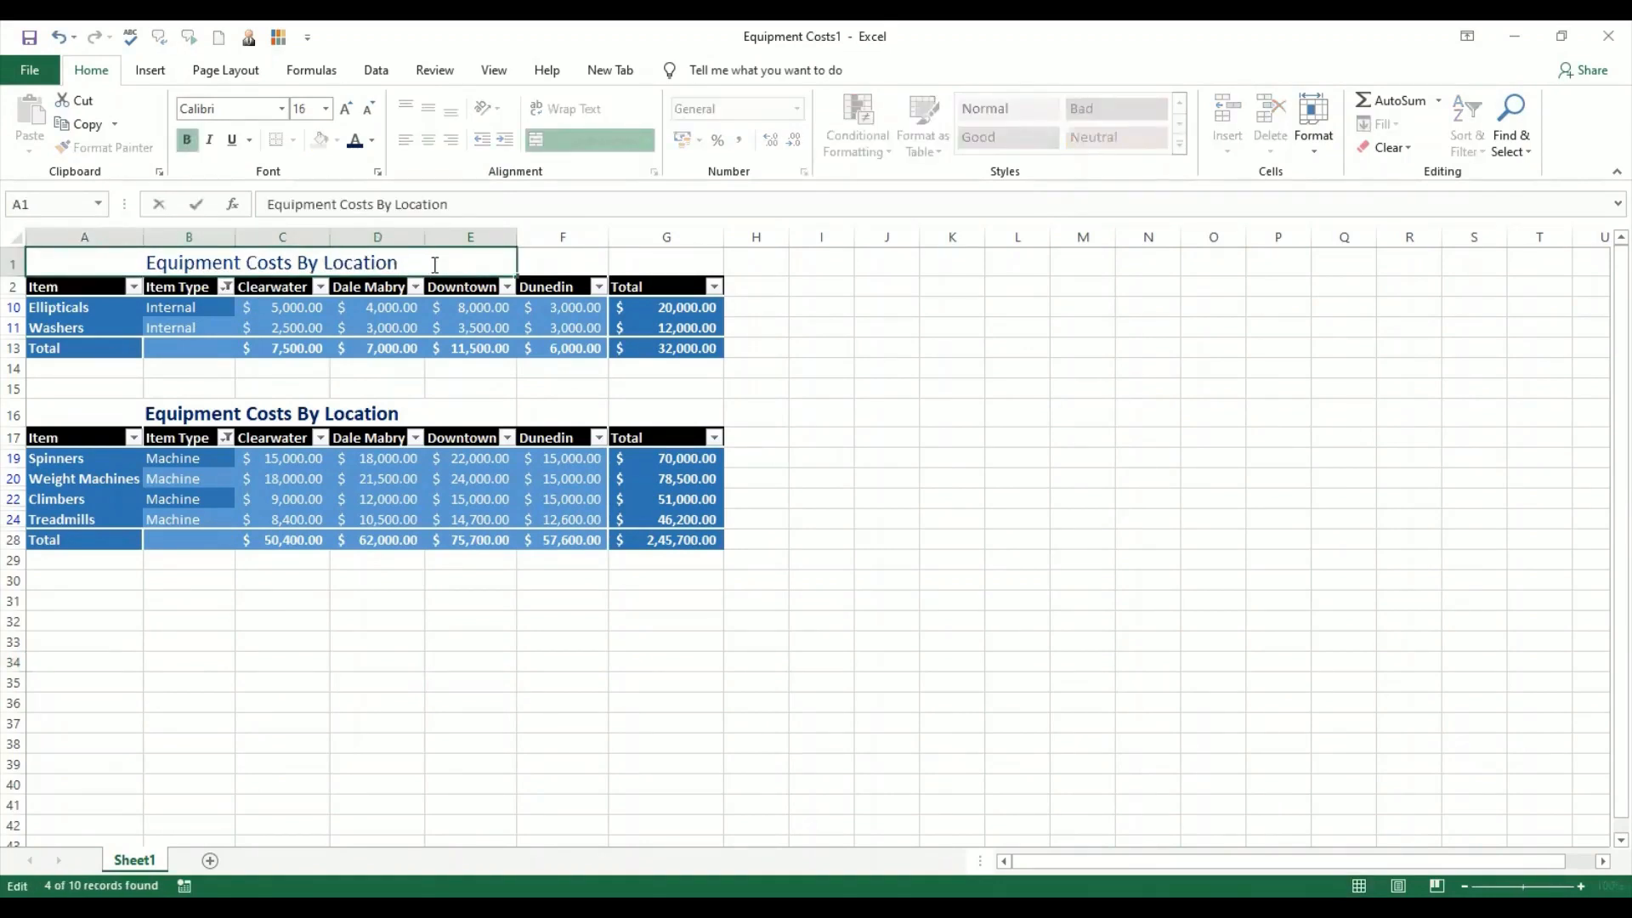
type("Item Ty")
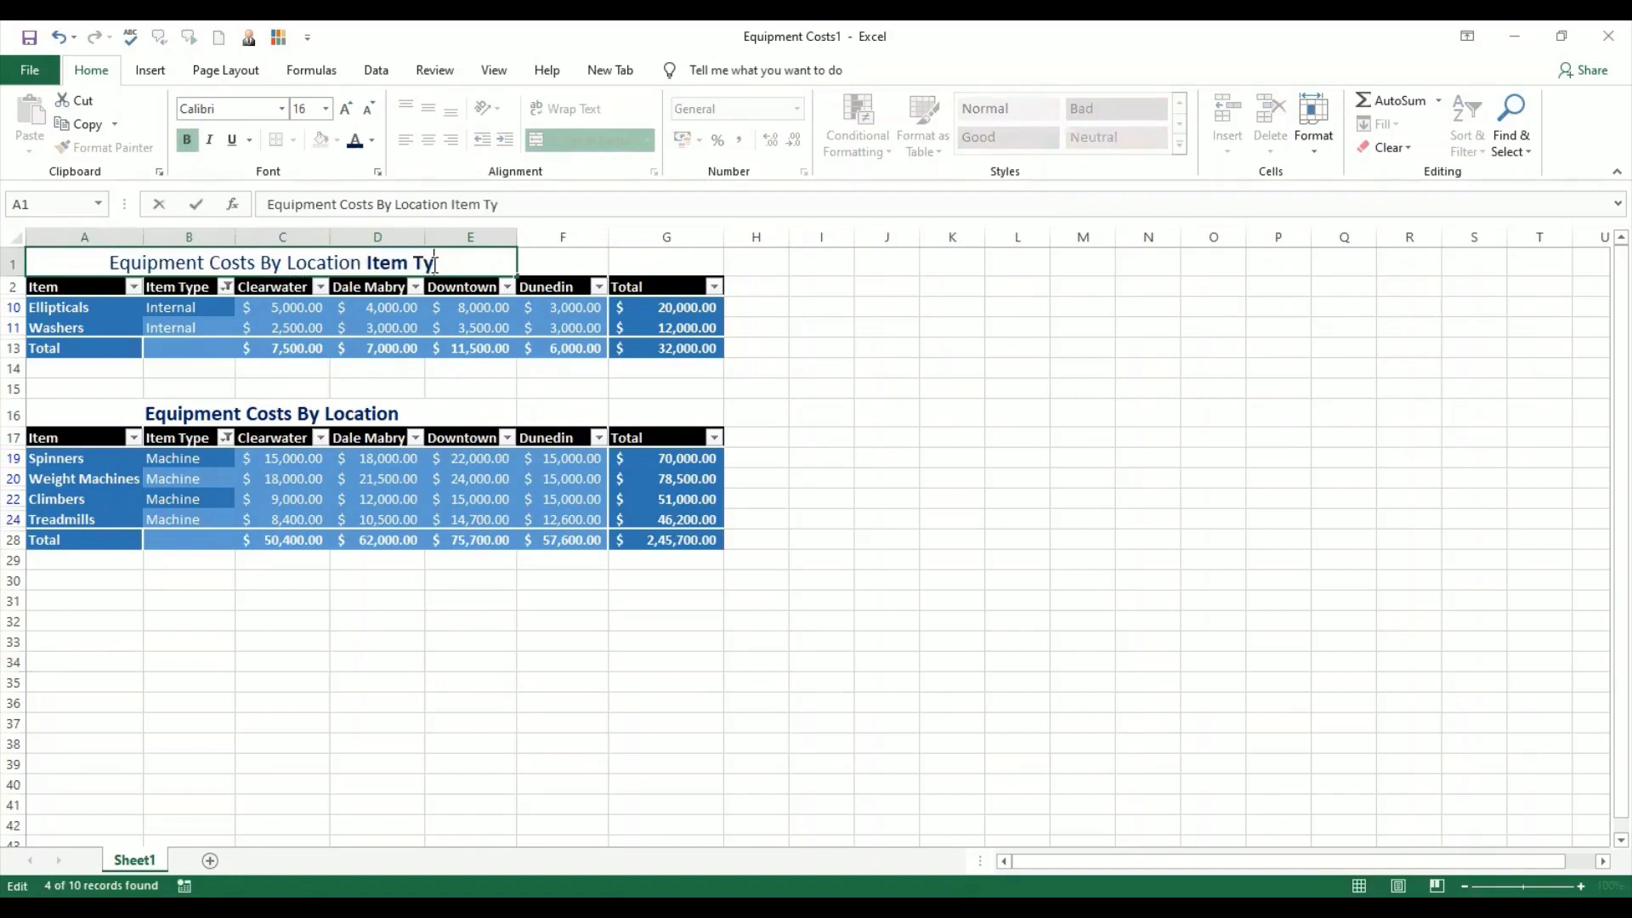
type("pe")
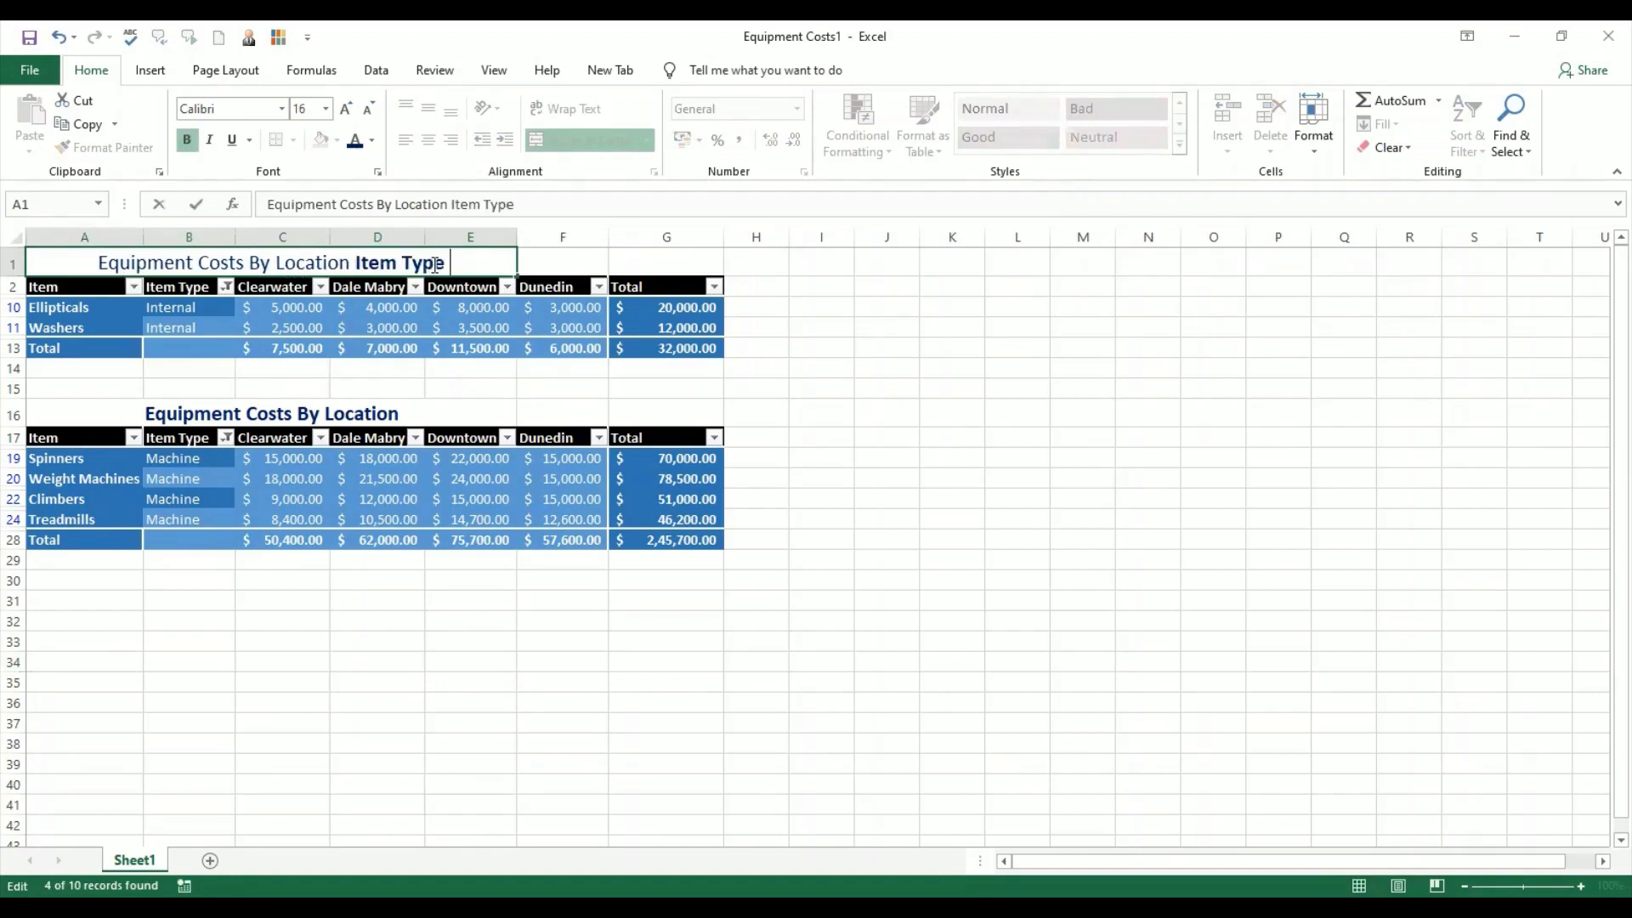
type(" Internal")
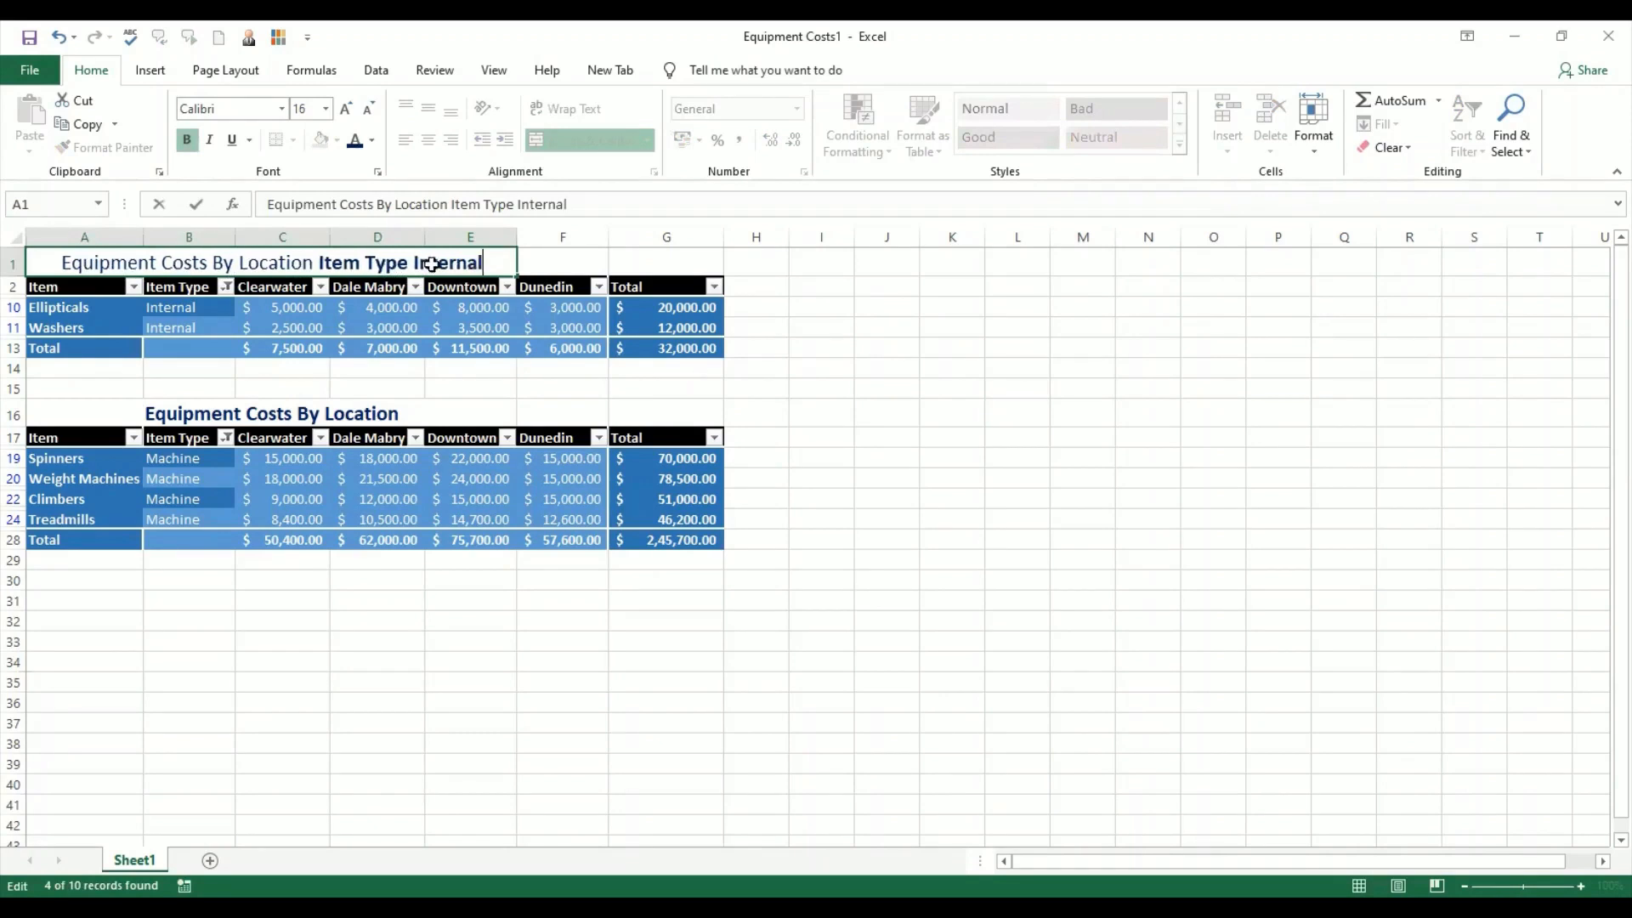
key("Return")
Extend the second table's title in A16 to read "Equipment Costs By Location Item type Machine".
left_click(409, 415)
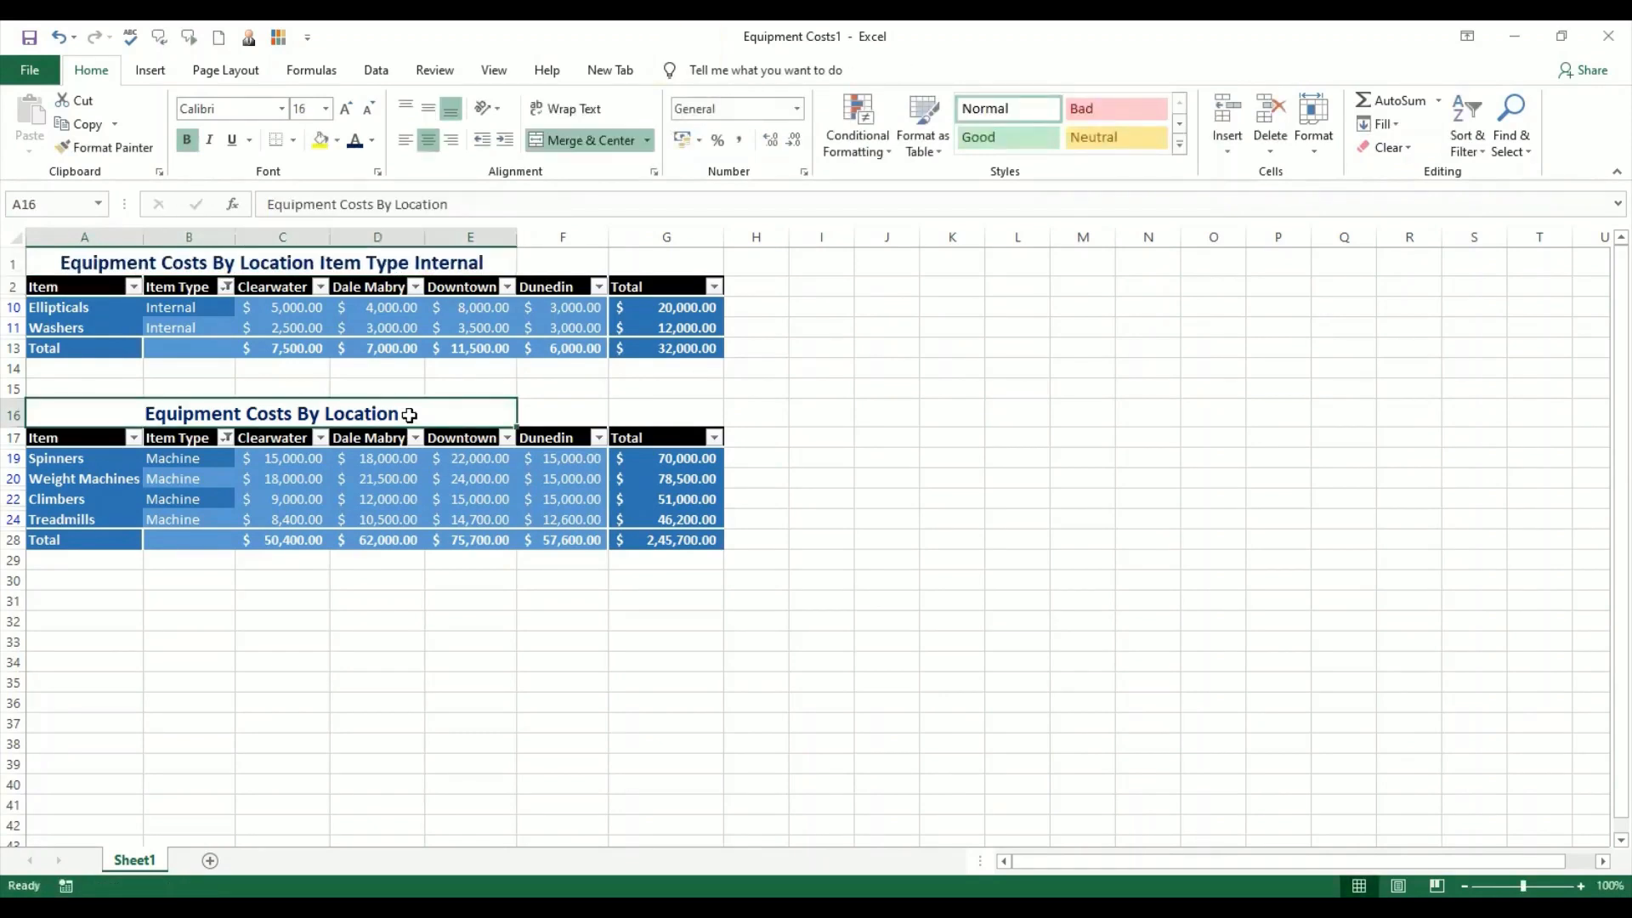
double_click(409, 414)
type("It")
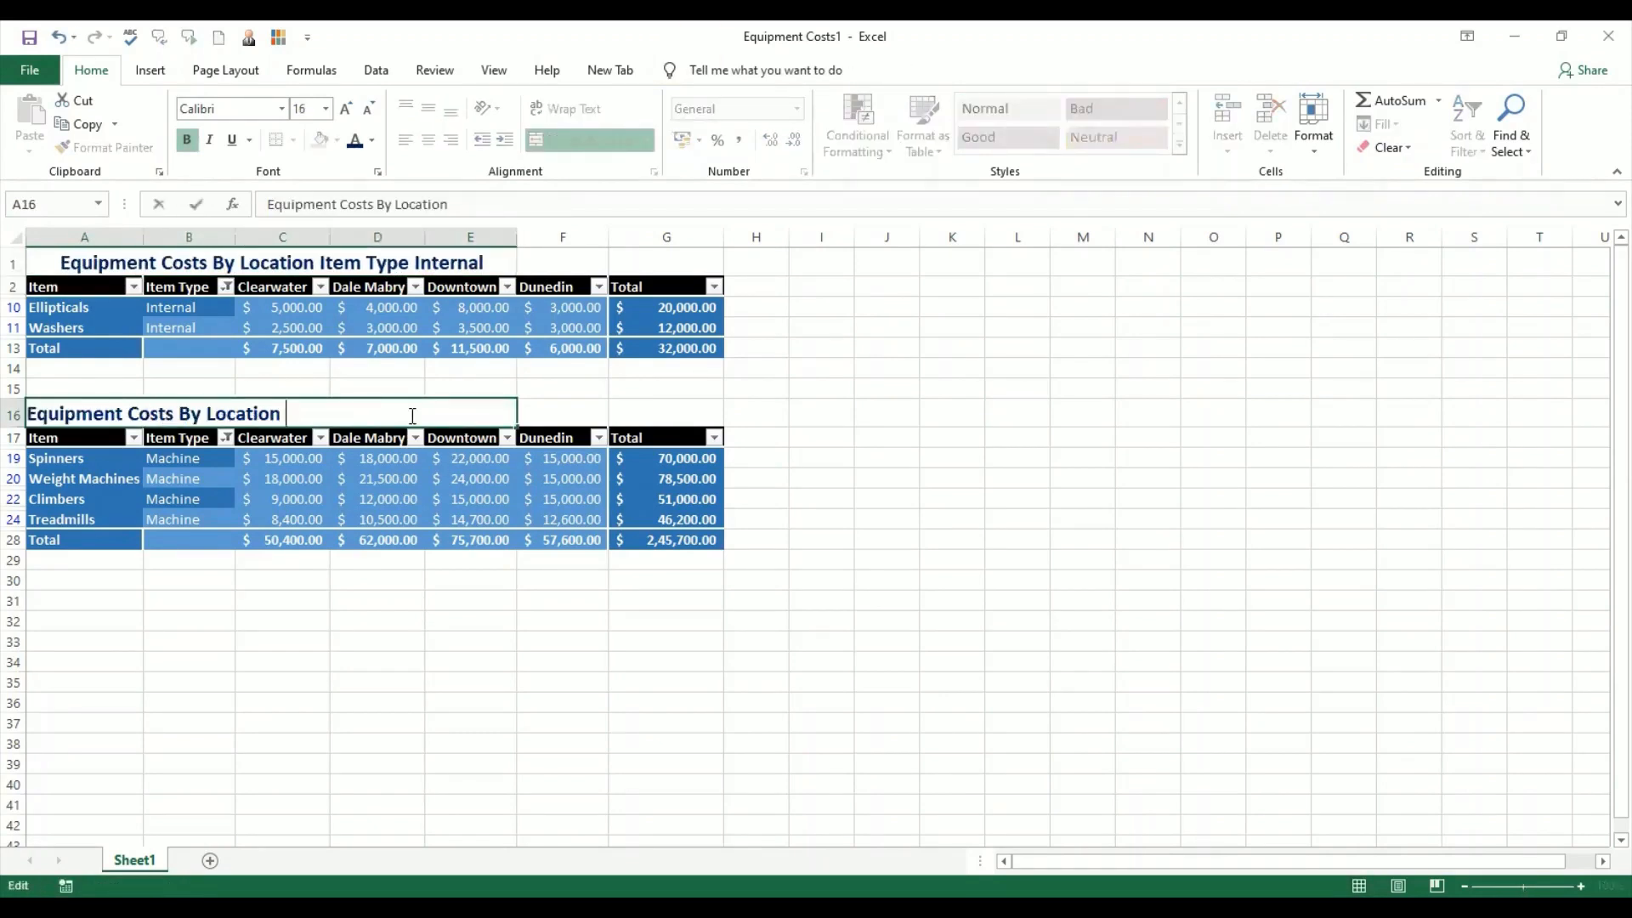
type("em type Mac")
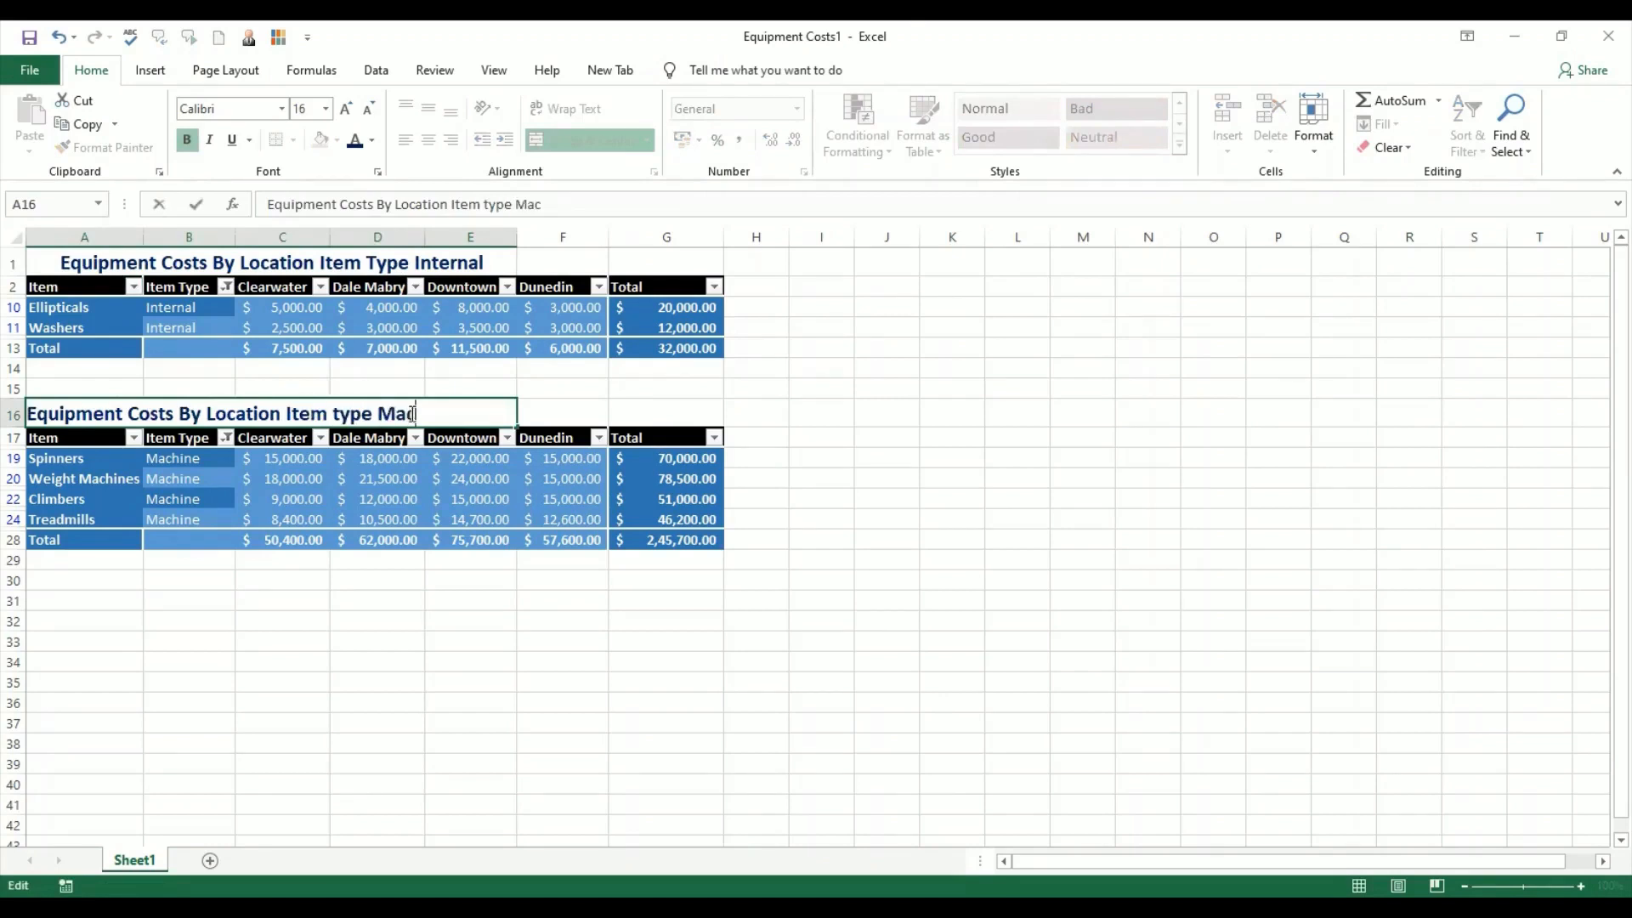
type("hine")
key("Return")
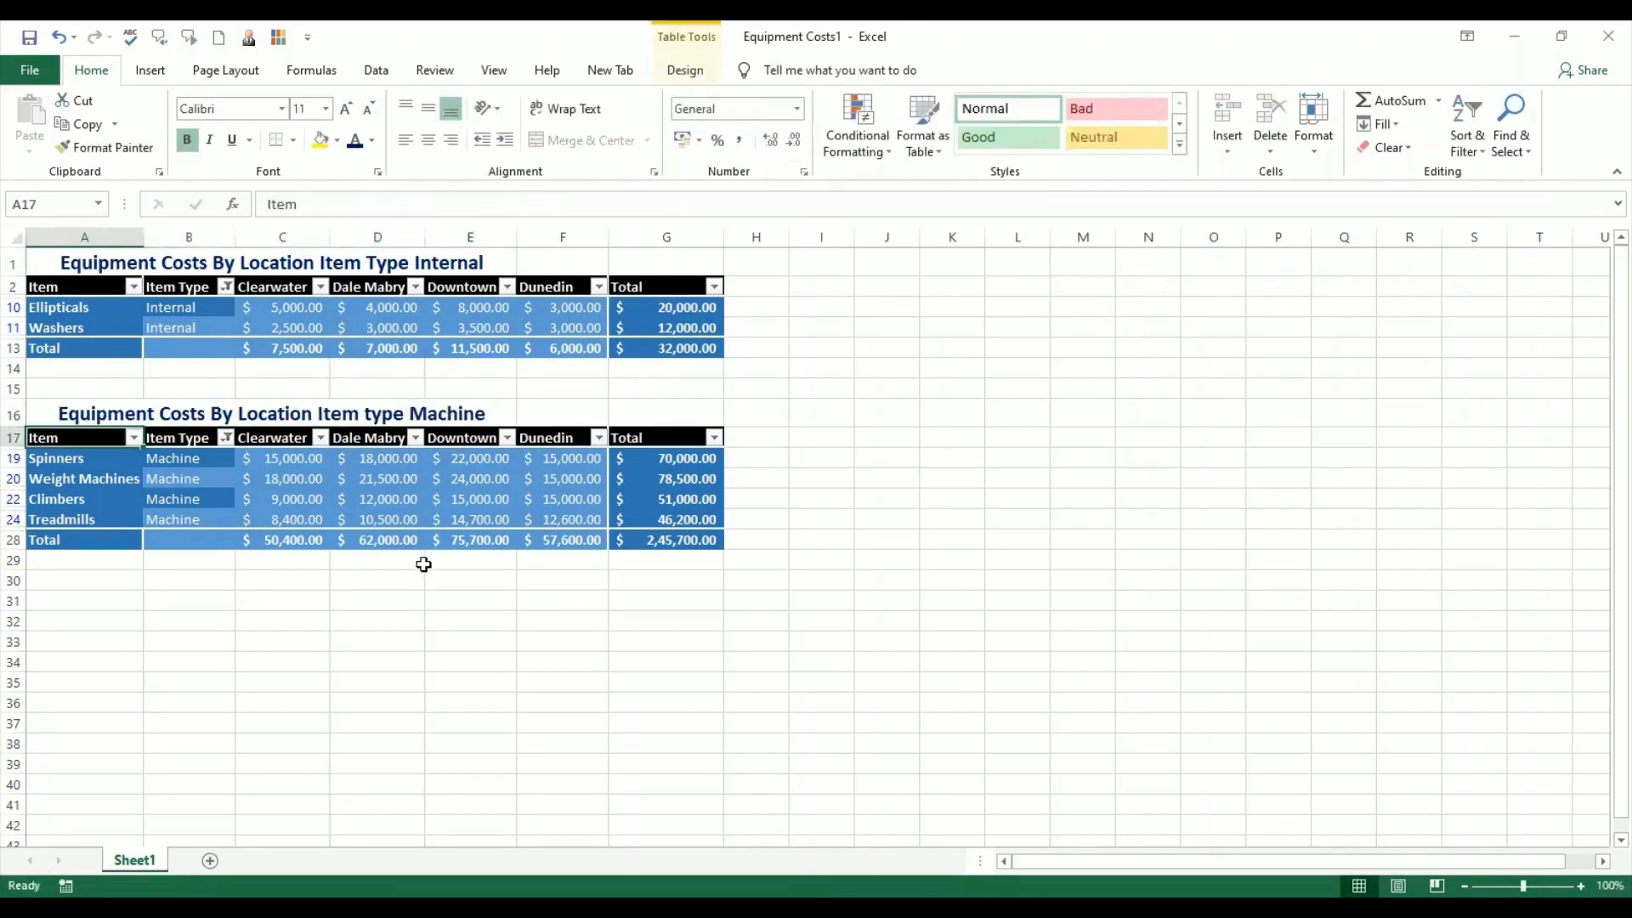
left_click(431, 684)
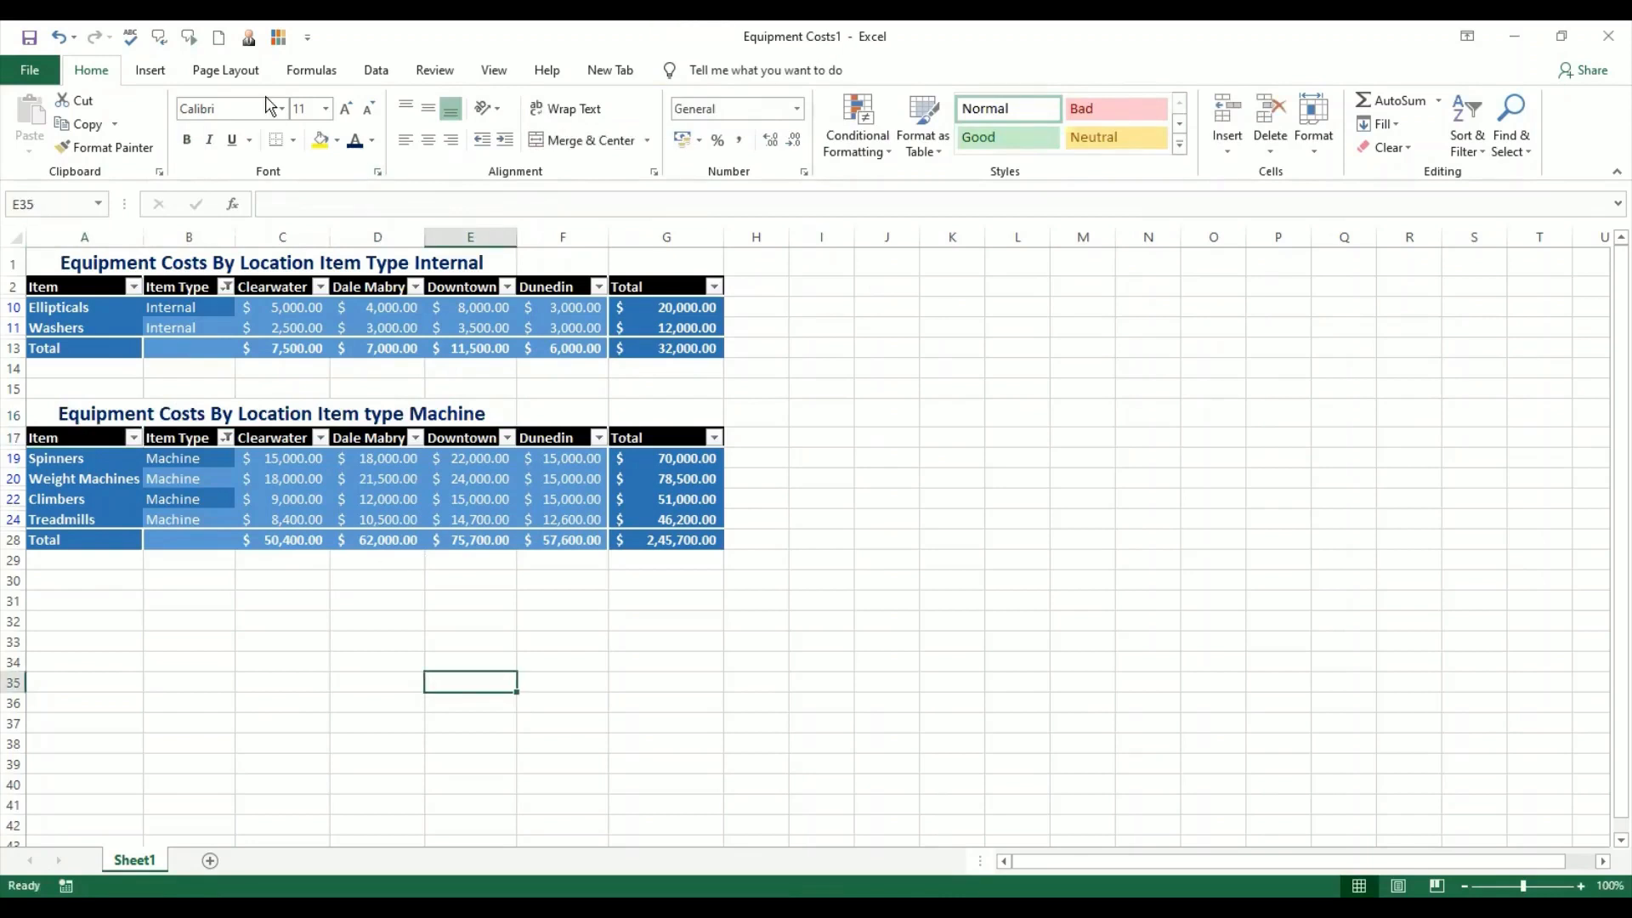
Check the print preview of the sheet with both filtered tables, and return to the worksheet.
left_click(29, 69)
left_click(74, 425)
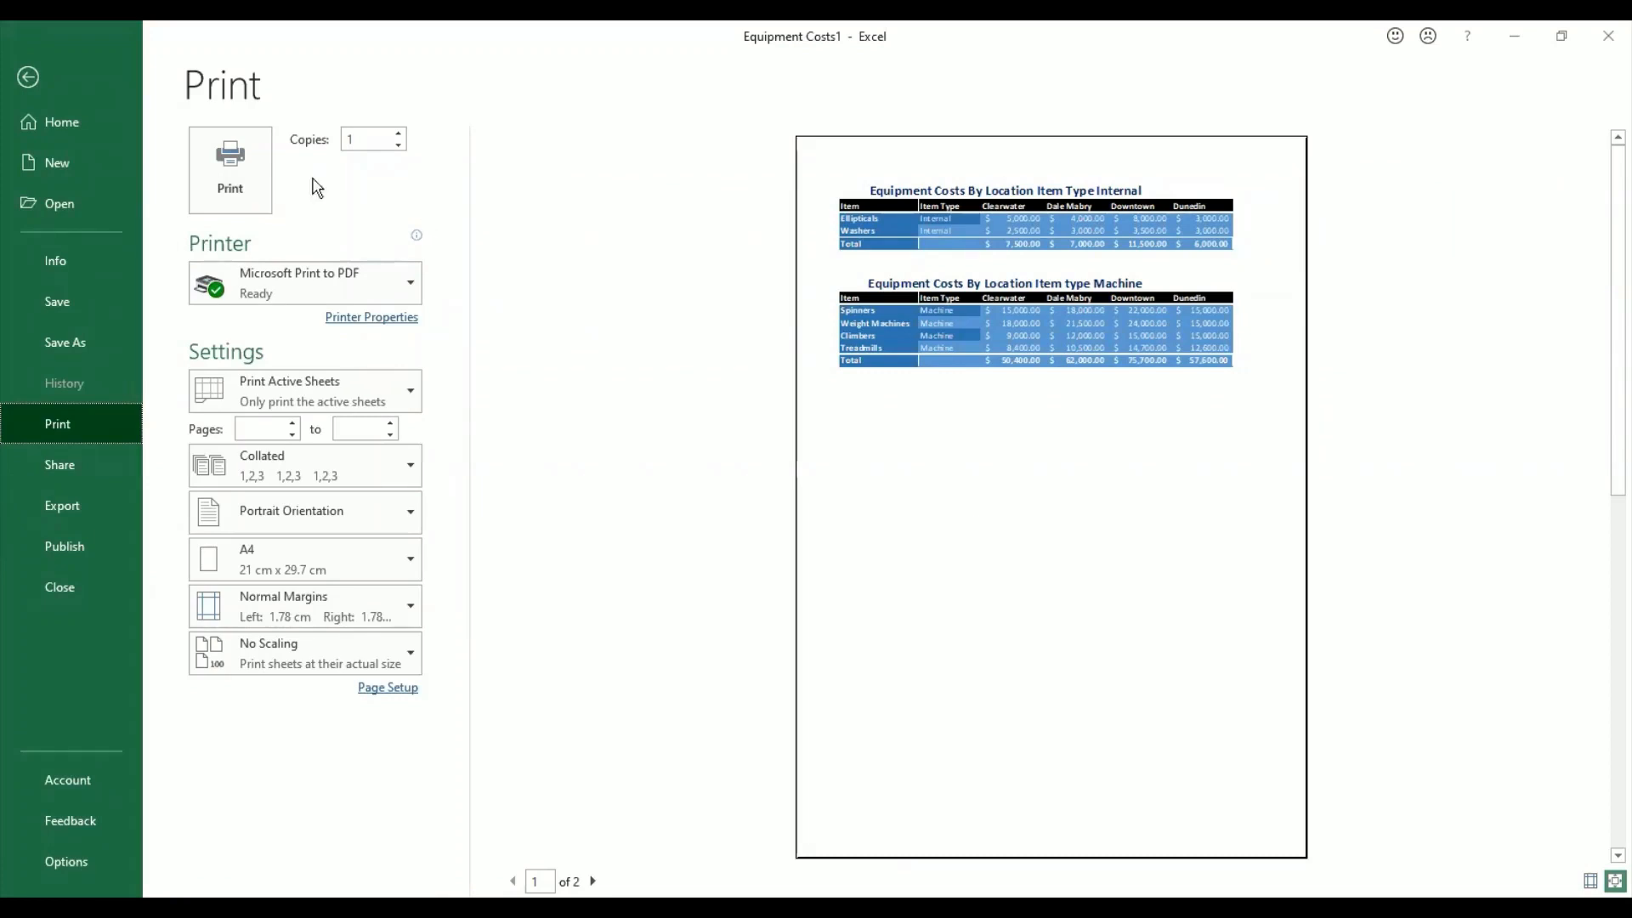
left_click(28, 77)
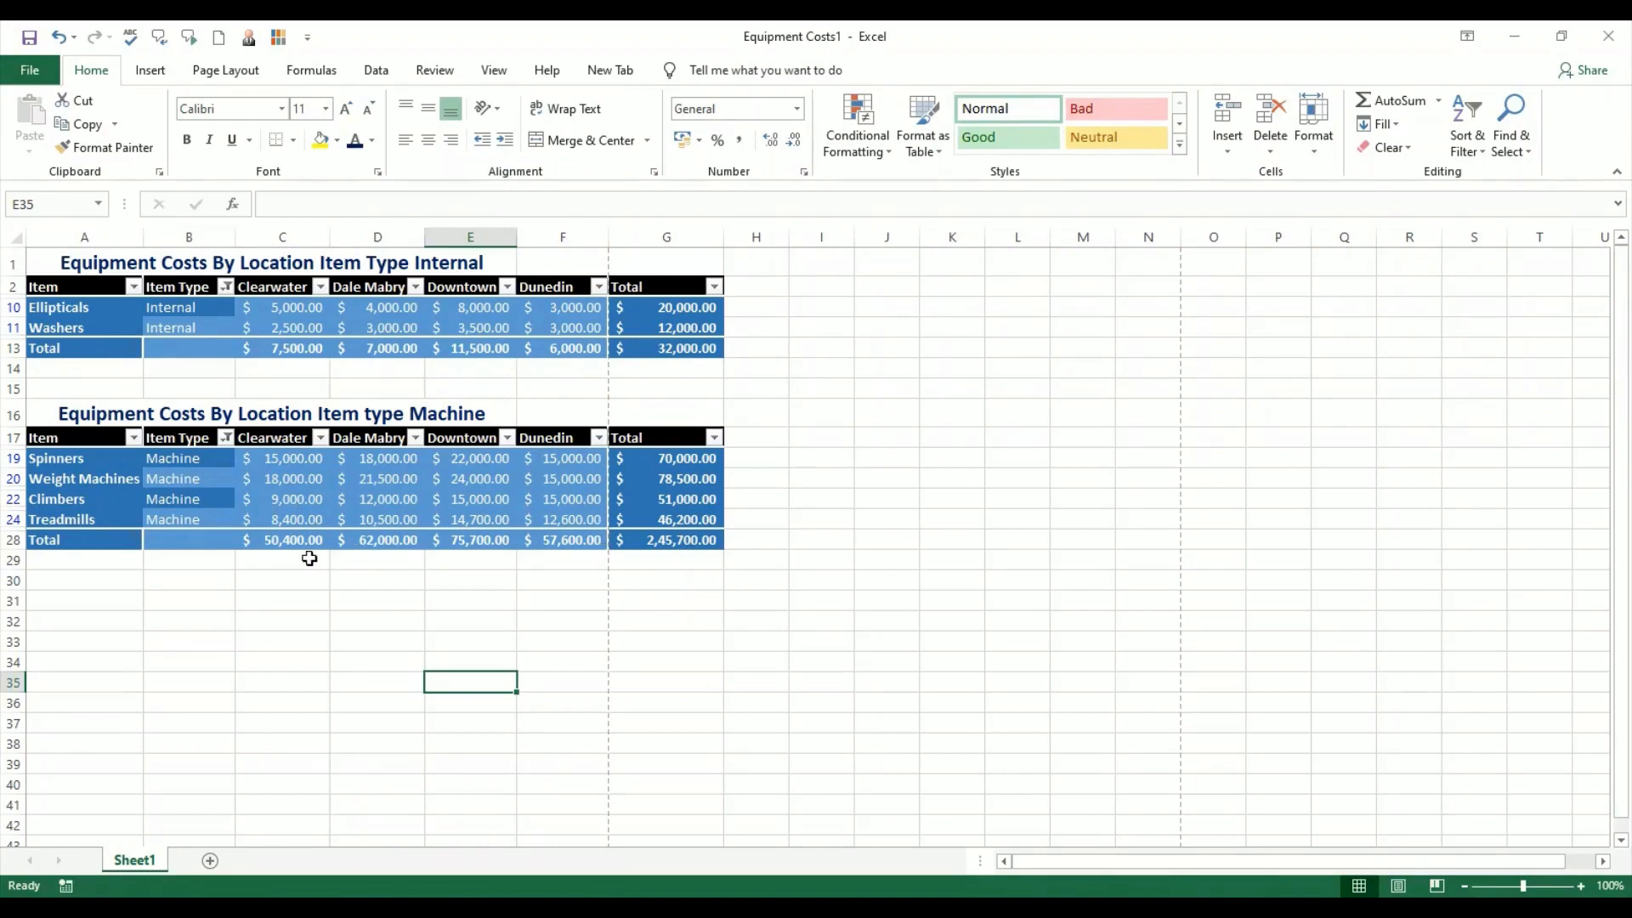
Copy the titled Machine table from A16 through column G of its Total row, and paste it below starting at A30.
left_click(317, 597)
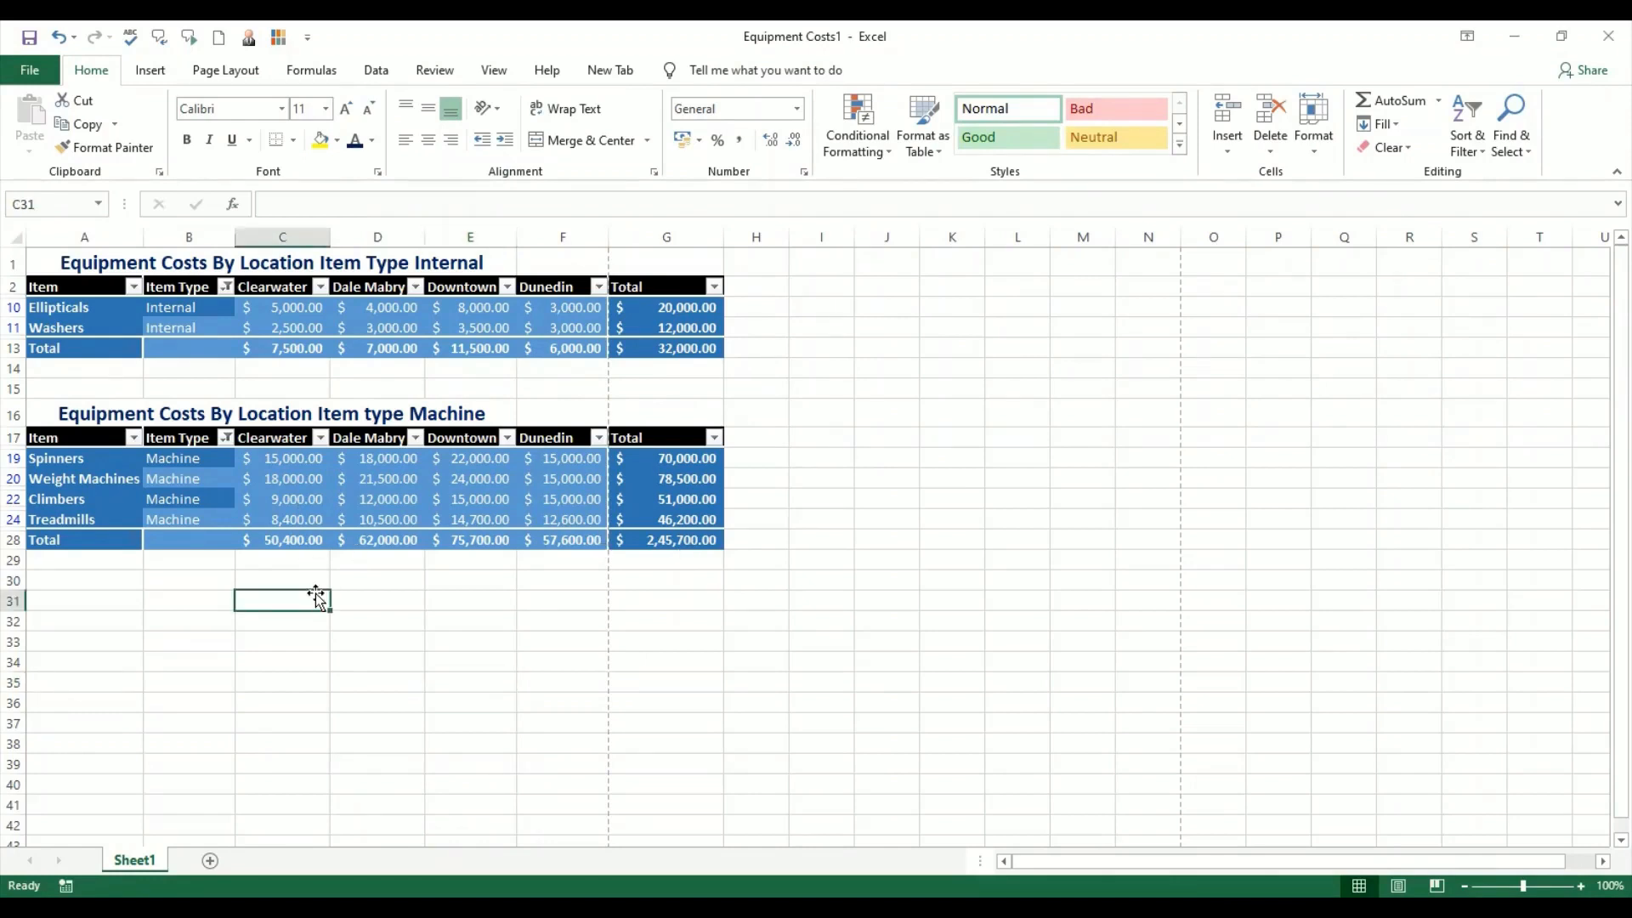
left_click_drag(110, 409, 652, 534)
key("ctrl+c")
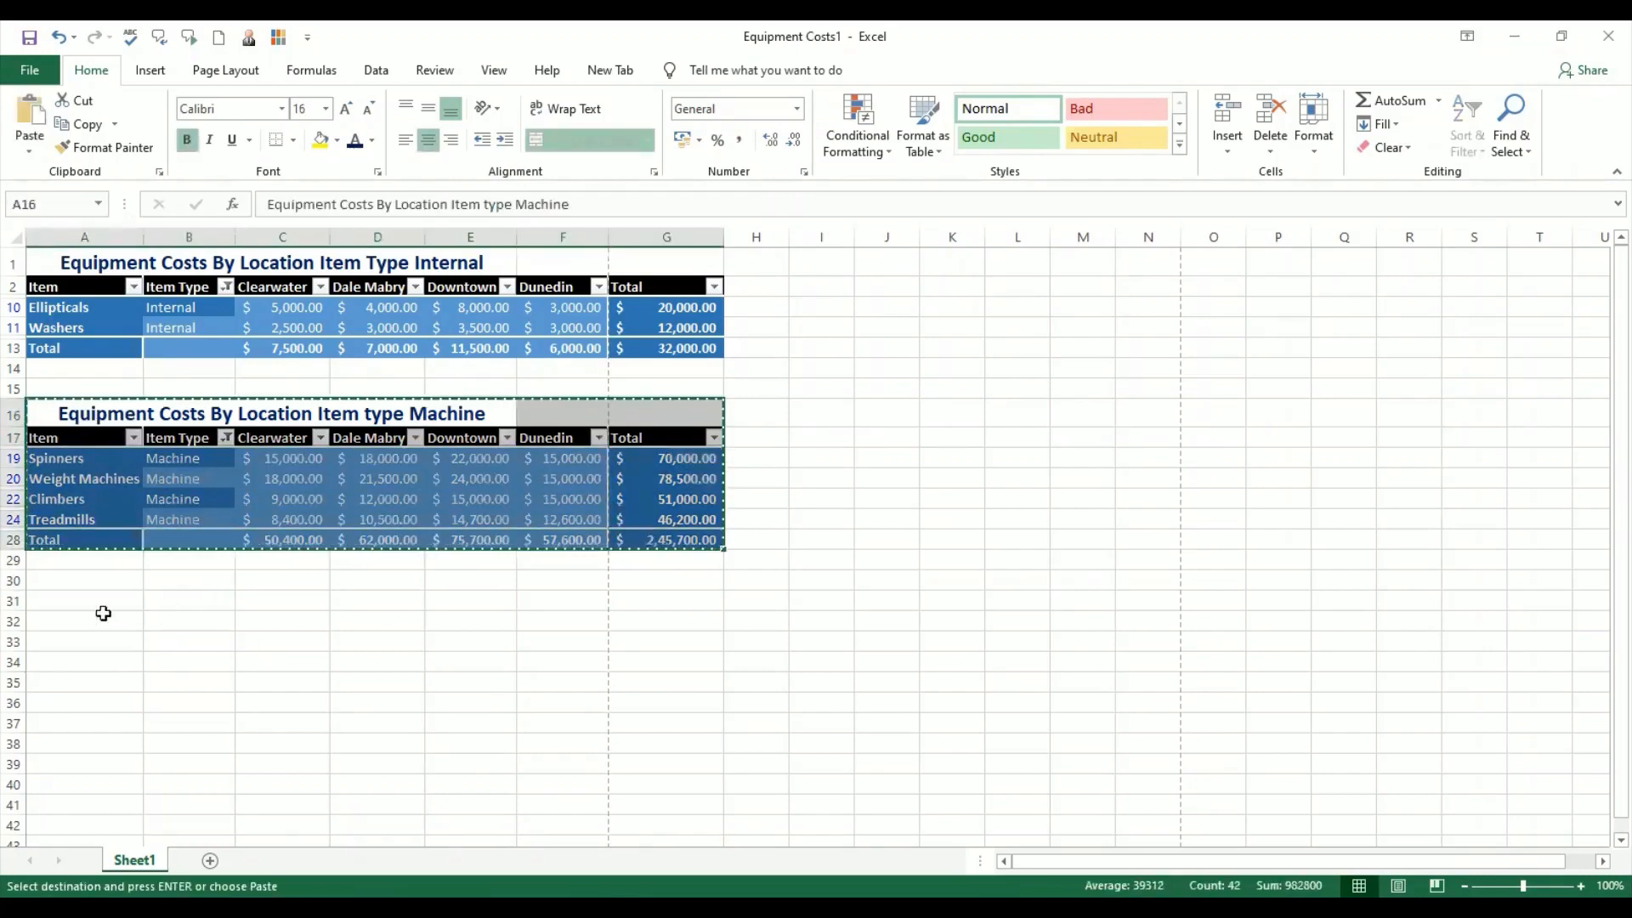
left_click(80, 581)
key("ctrl+v")
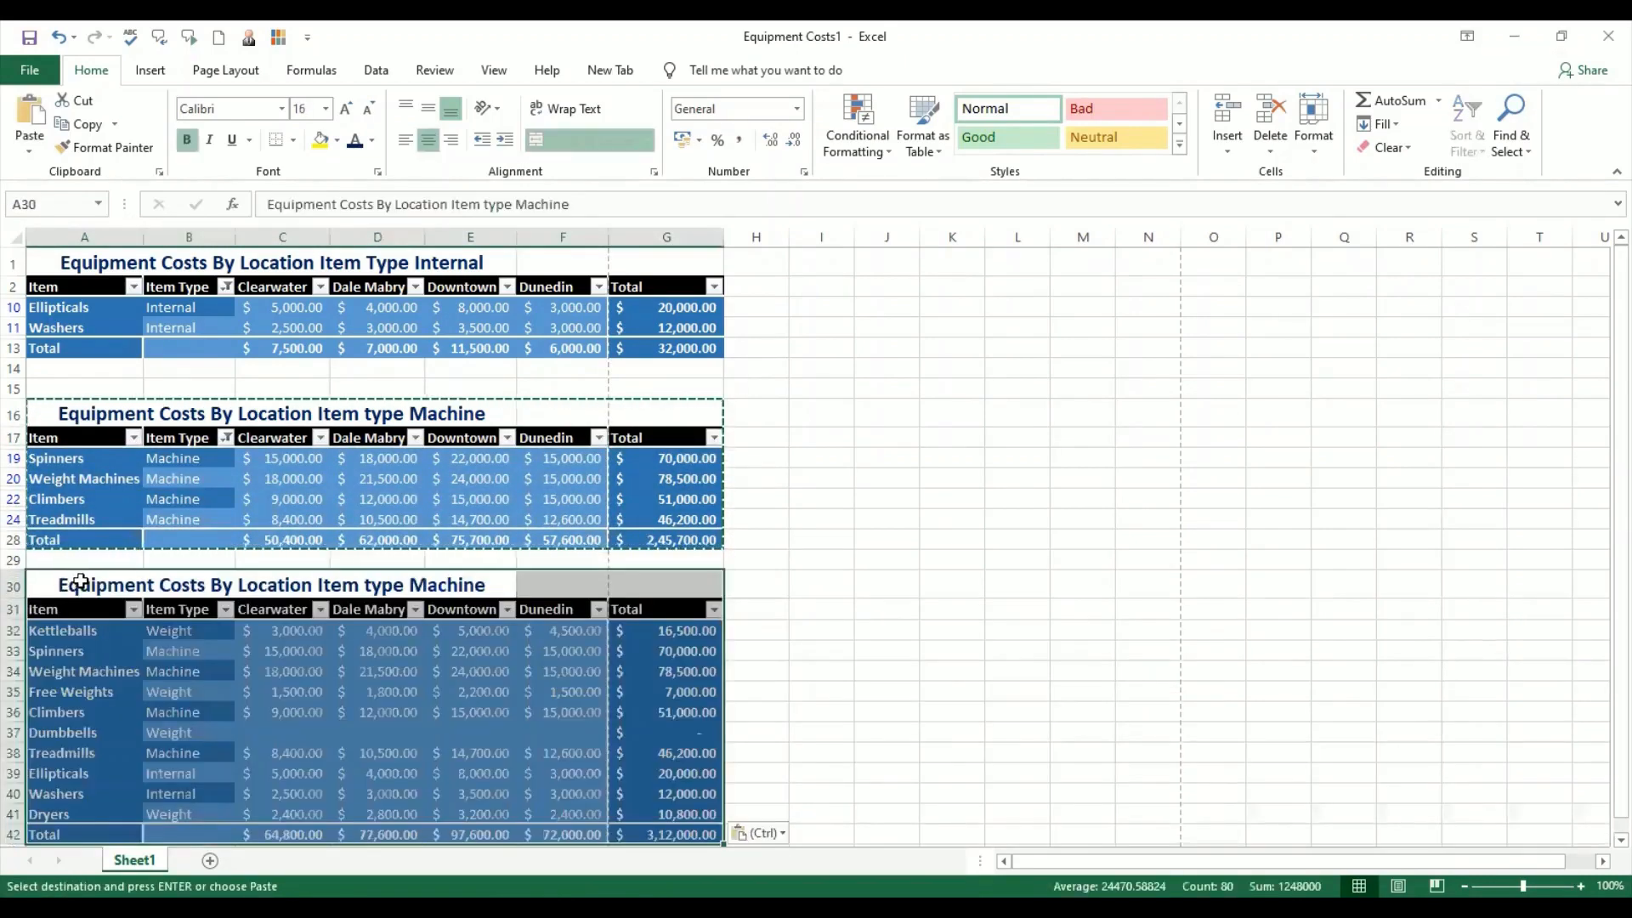
key("Escape")
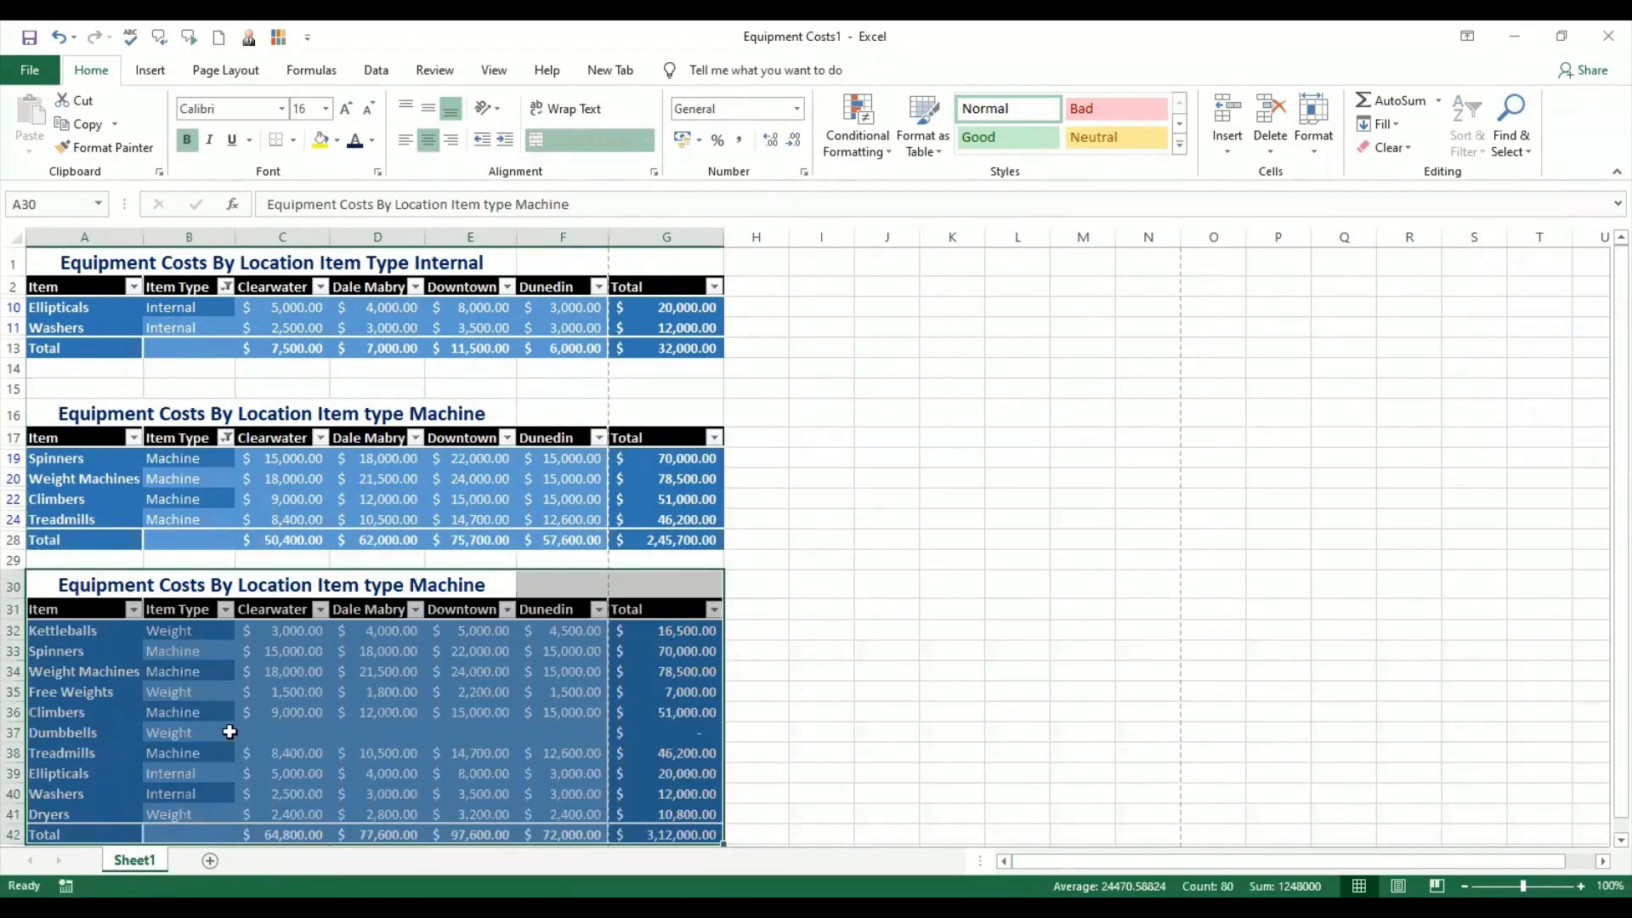
Filter the third table's Item Type column, with its header in row 31, to show only Weight records.
left_click(194, 732)
key("alt+Down")
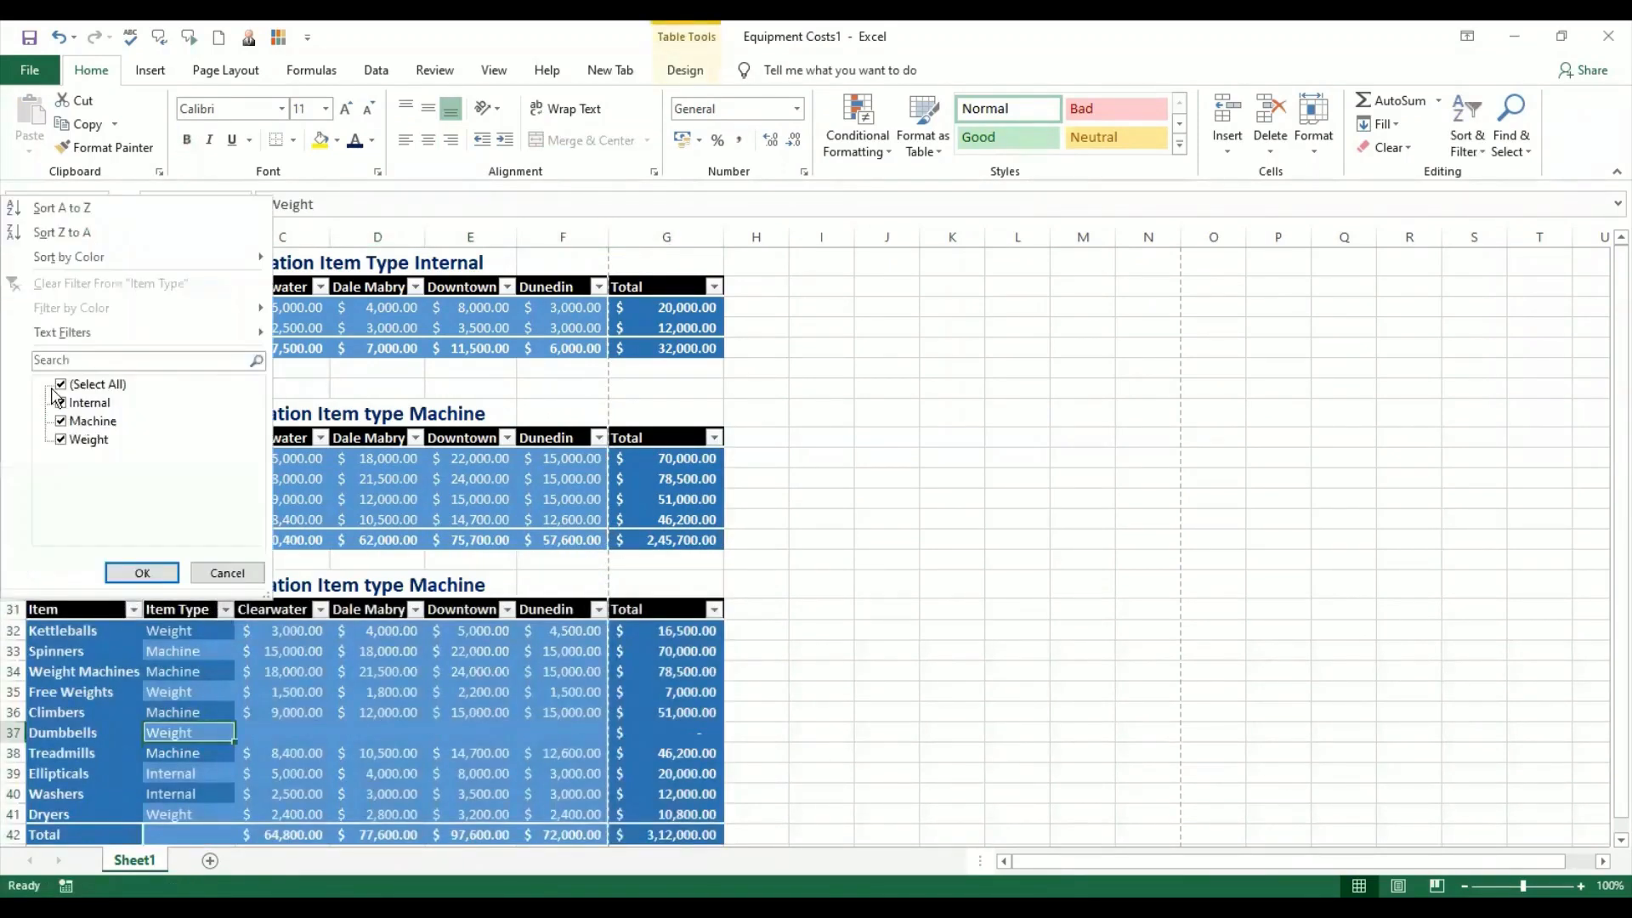
left_click(60, 384)
left_click(60, 439)
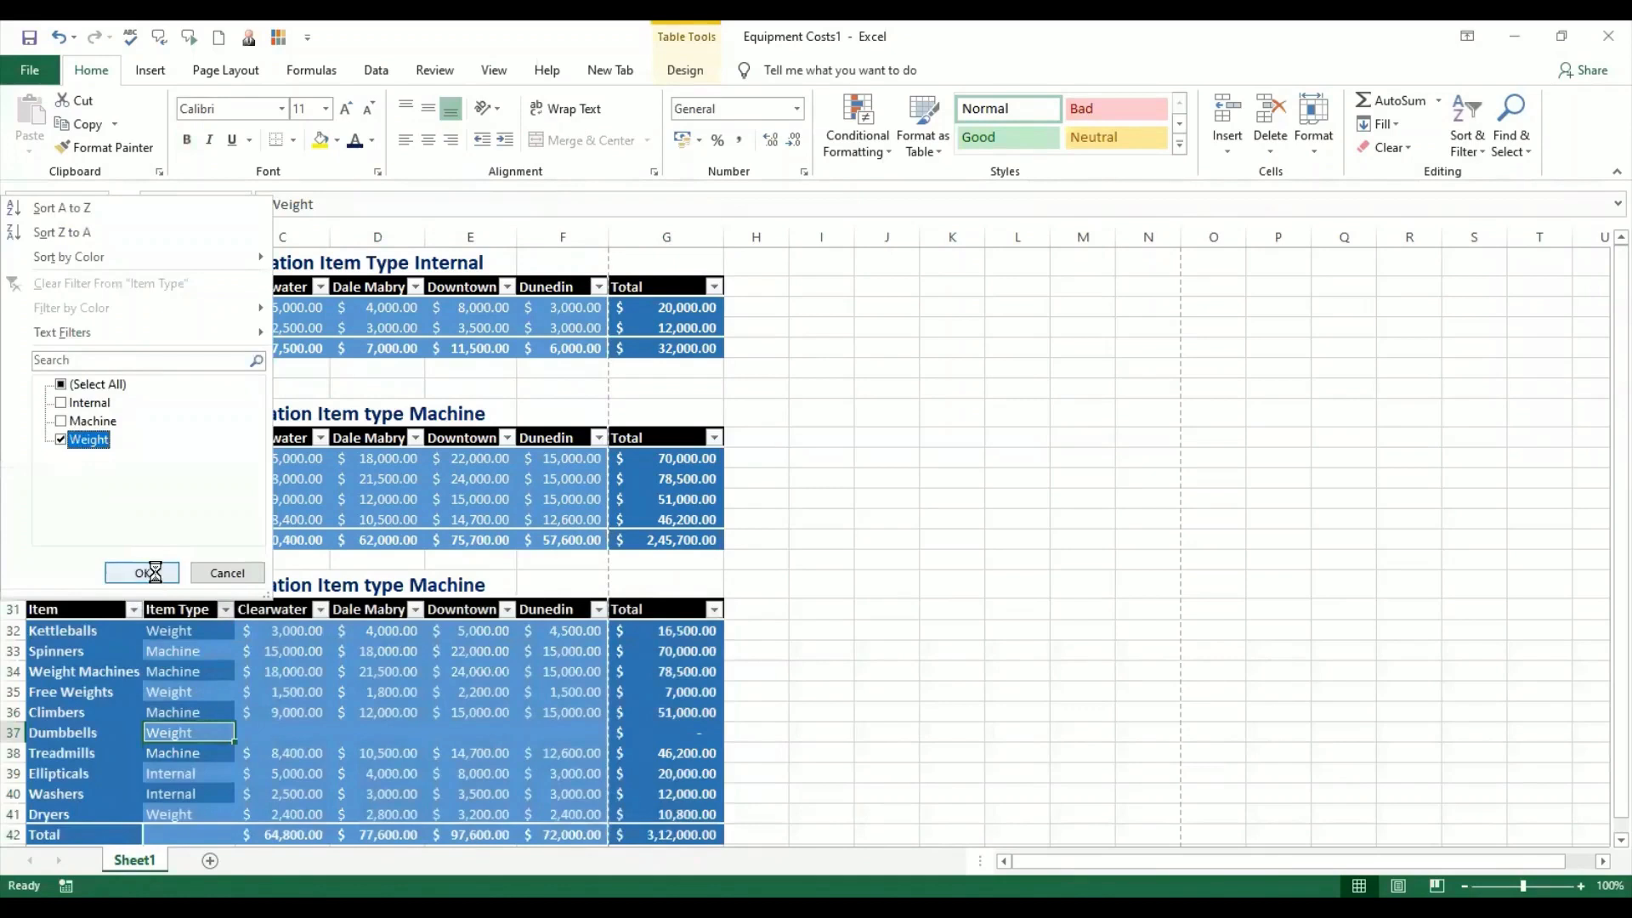
left_click(145, 565)
left_click(571, 476)
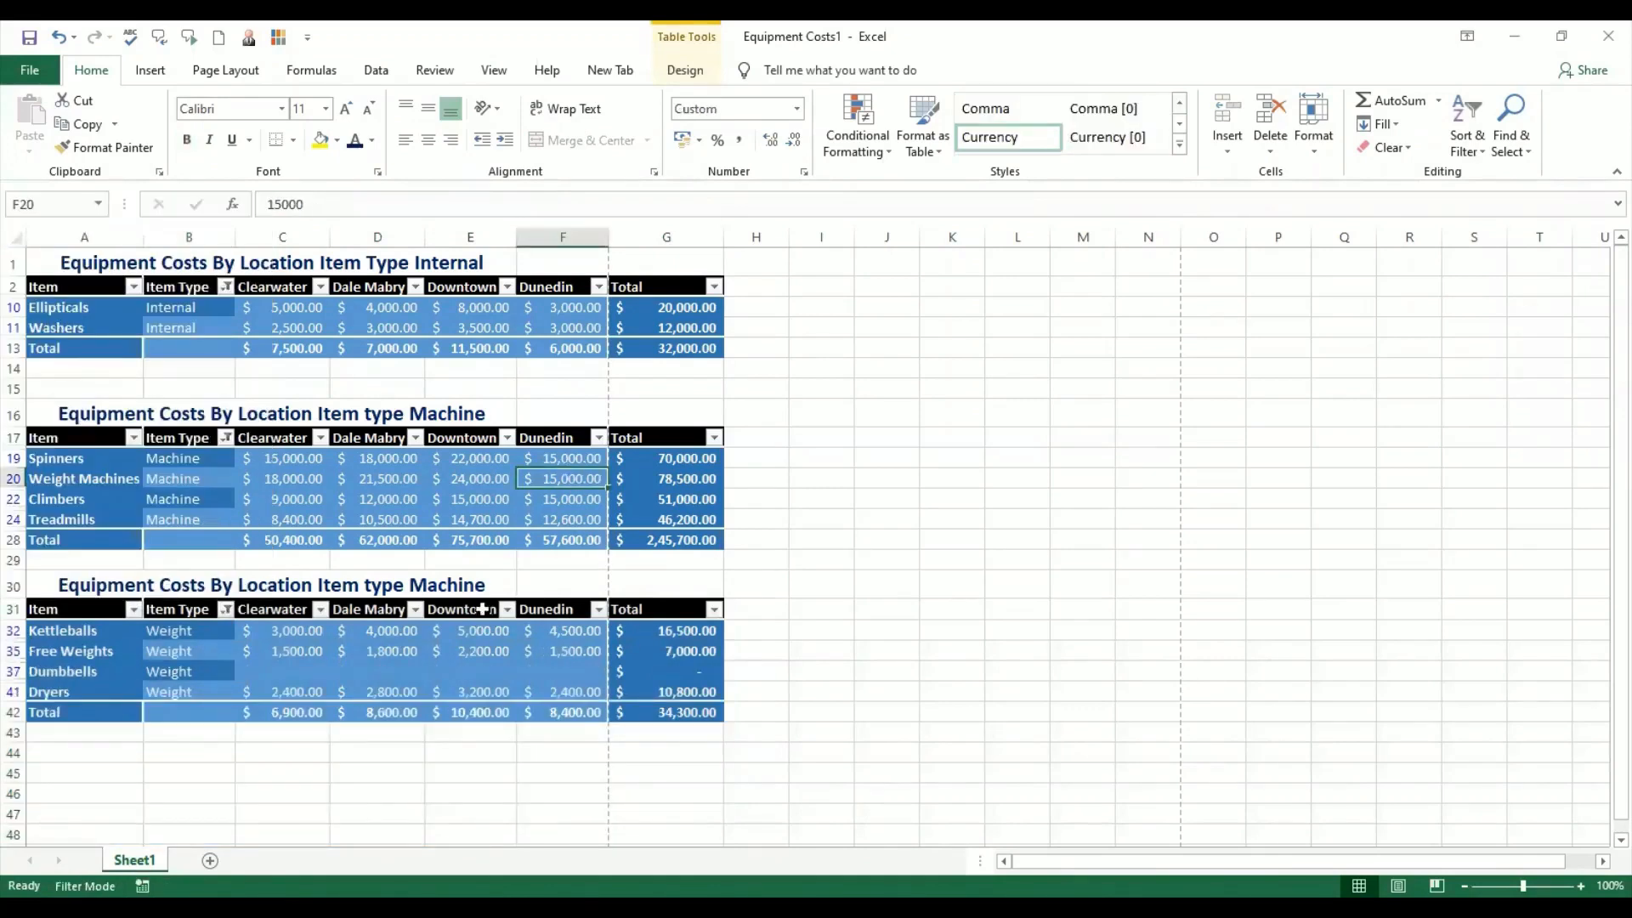
Change the third table's title in A30 to read "Equipment Costs By Location Item type Weight".
double_click(492, 591)
key("BackSpace")
key("BackSpace")
key("BackSpace")
key("BackSpace")
key("BackSpace")
key("BackSpace")
key("BackSpace")
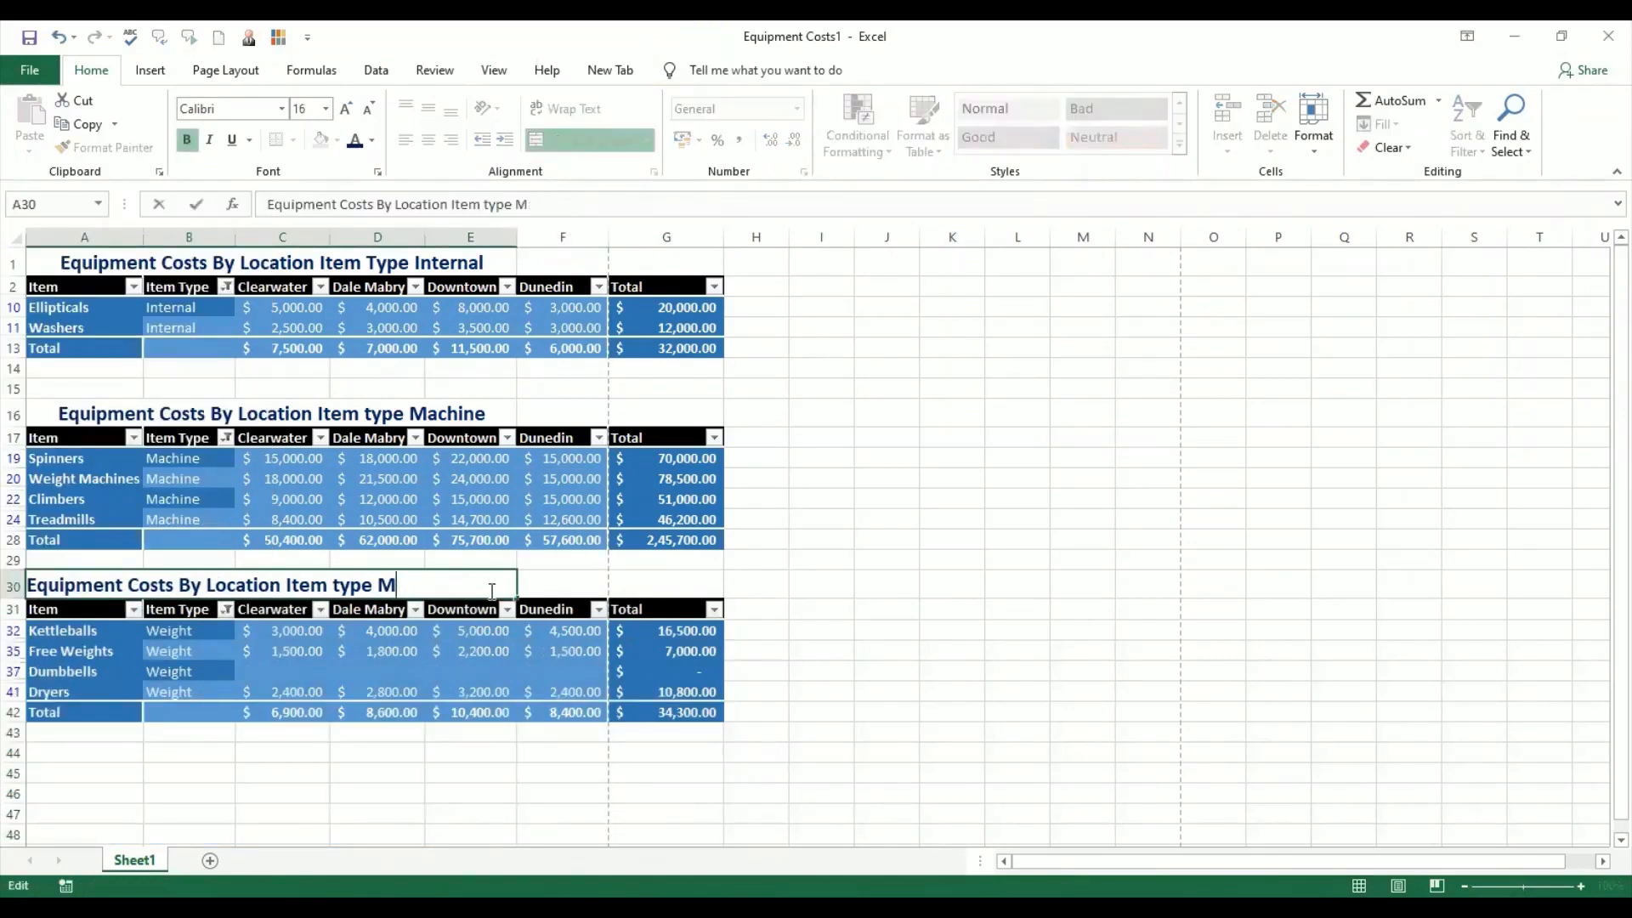
type("Weight")
key("Return")
left_click(484, 791)
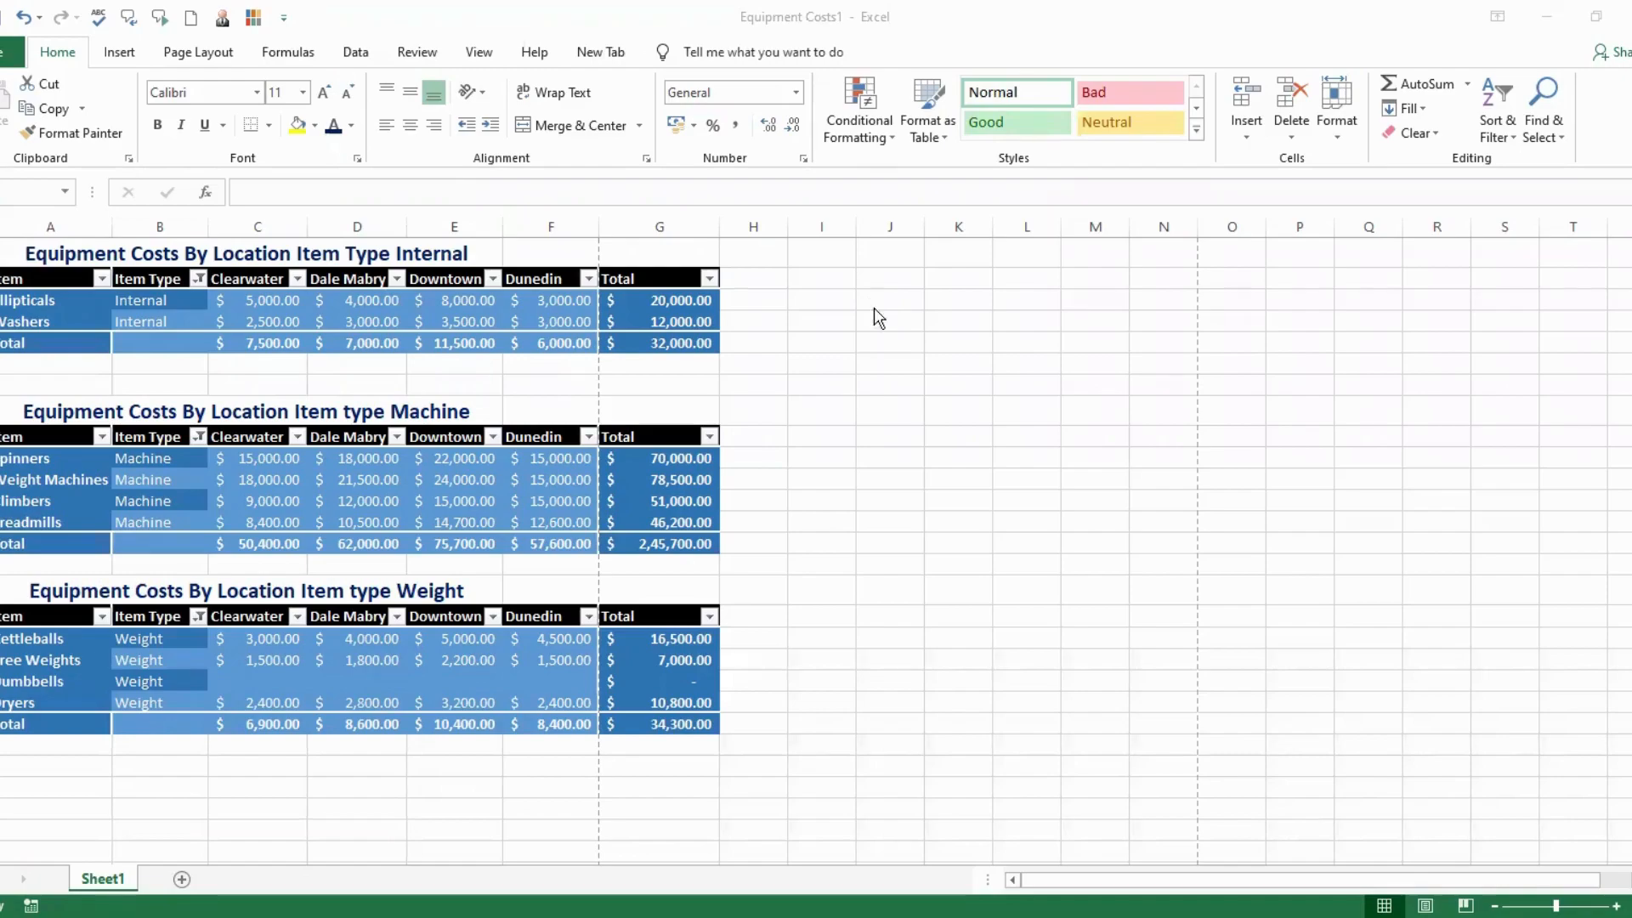
Set the first table's Item Type filter to show all item types.
key("alt+Tab")
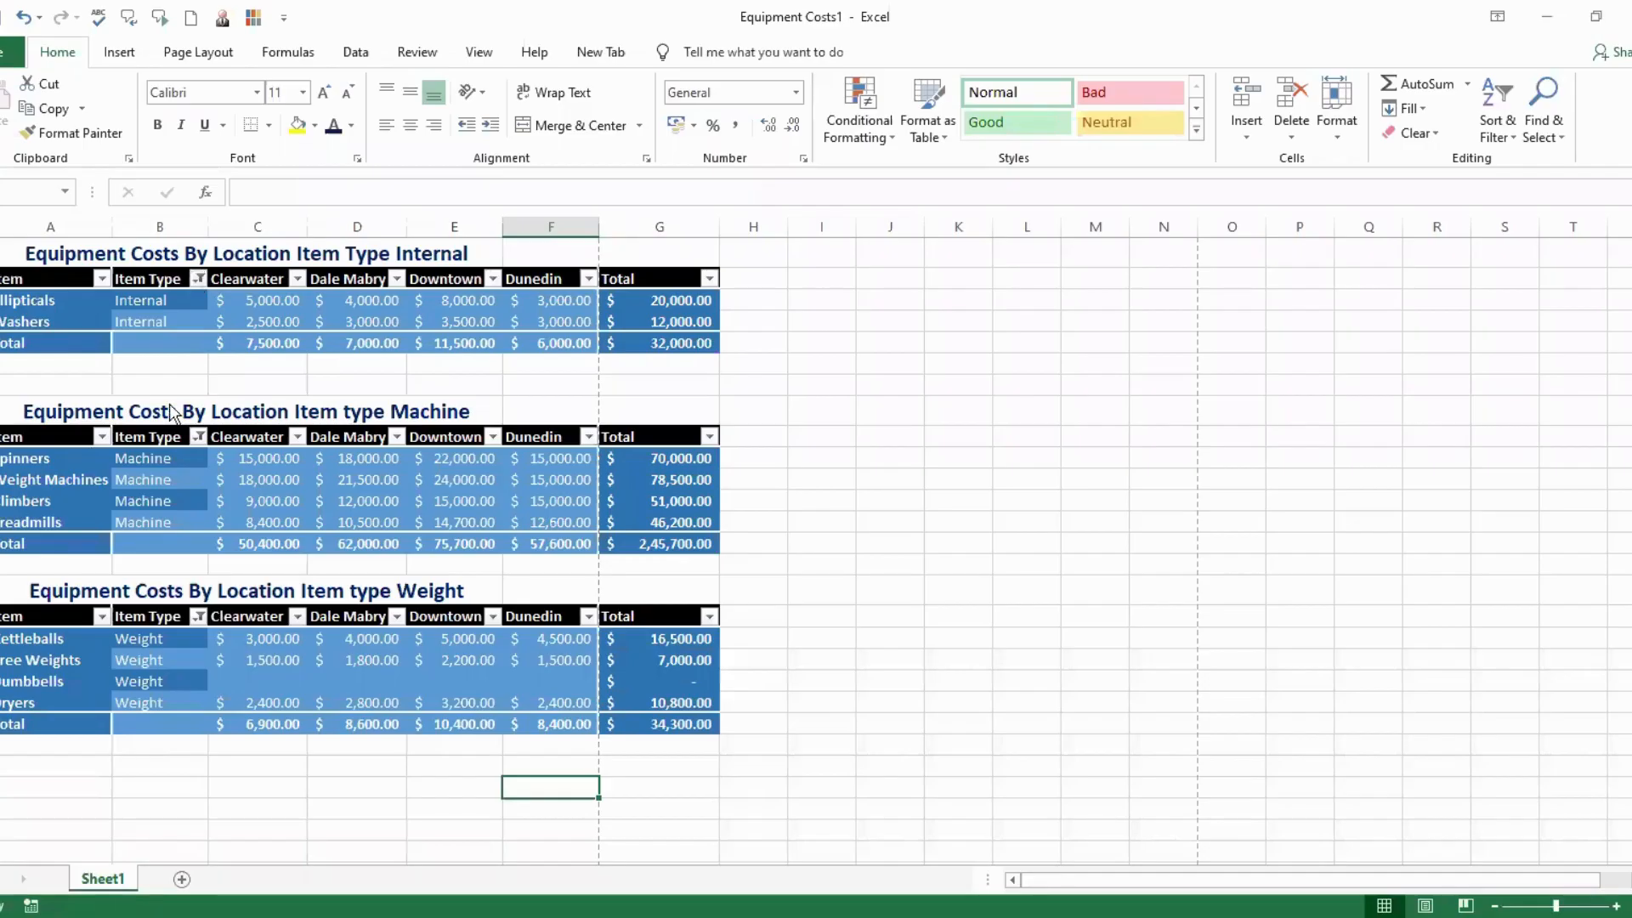
left_click(198, 279)
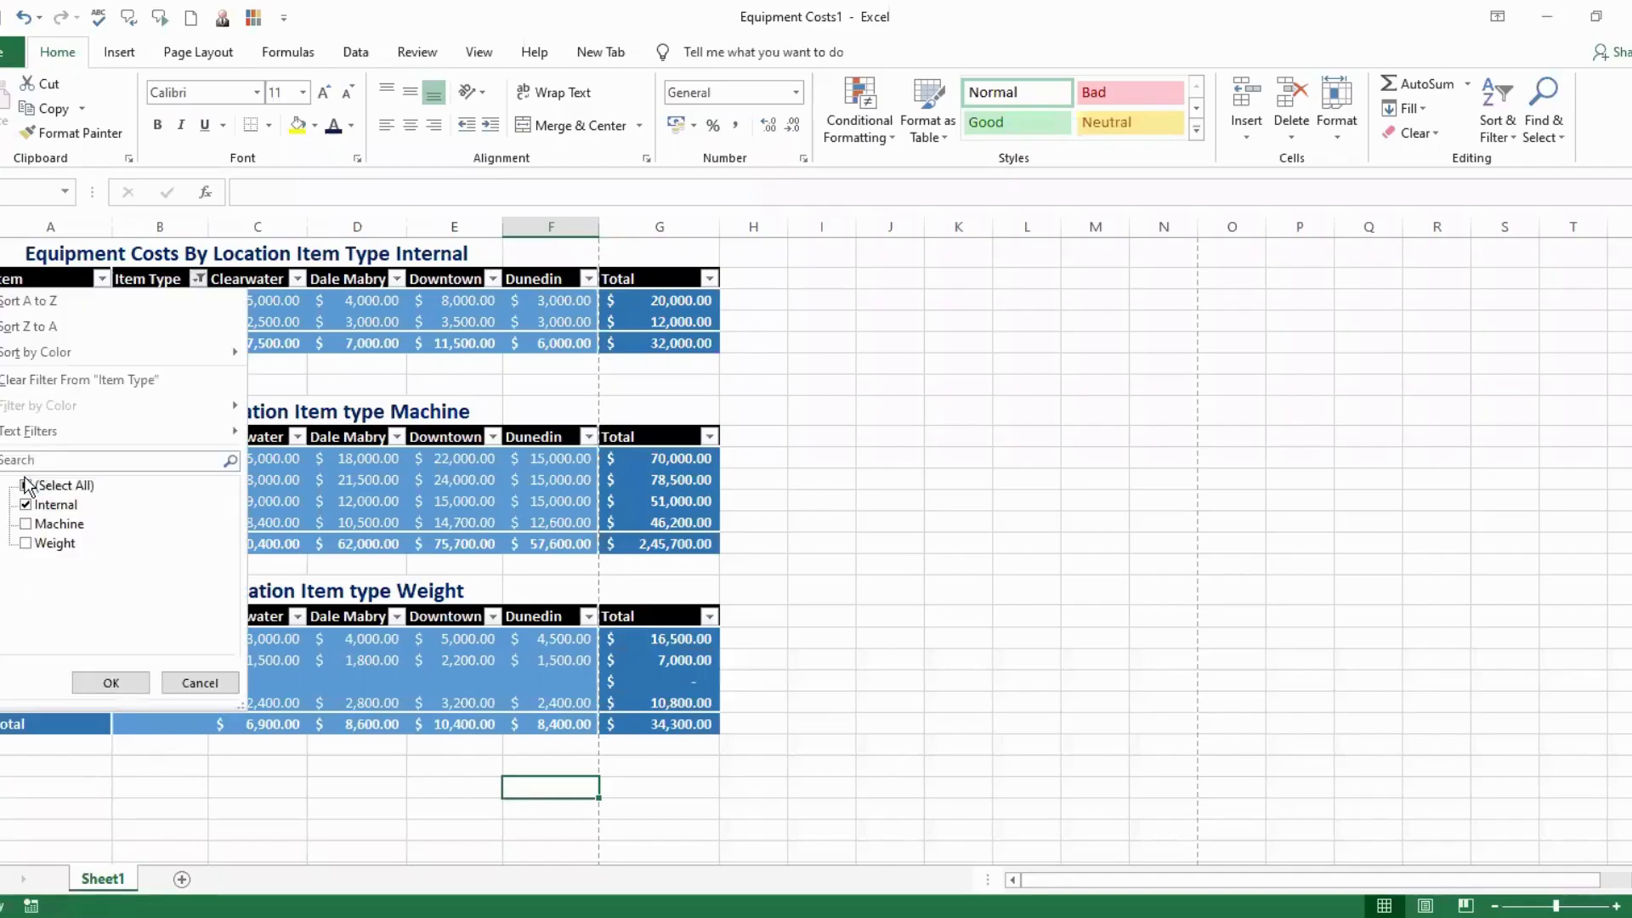
left_click(26, 486)
left_click(110, 682)
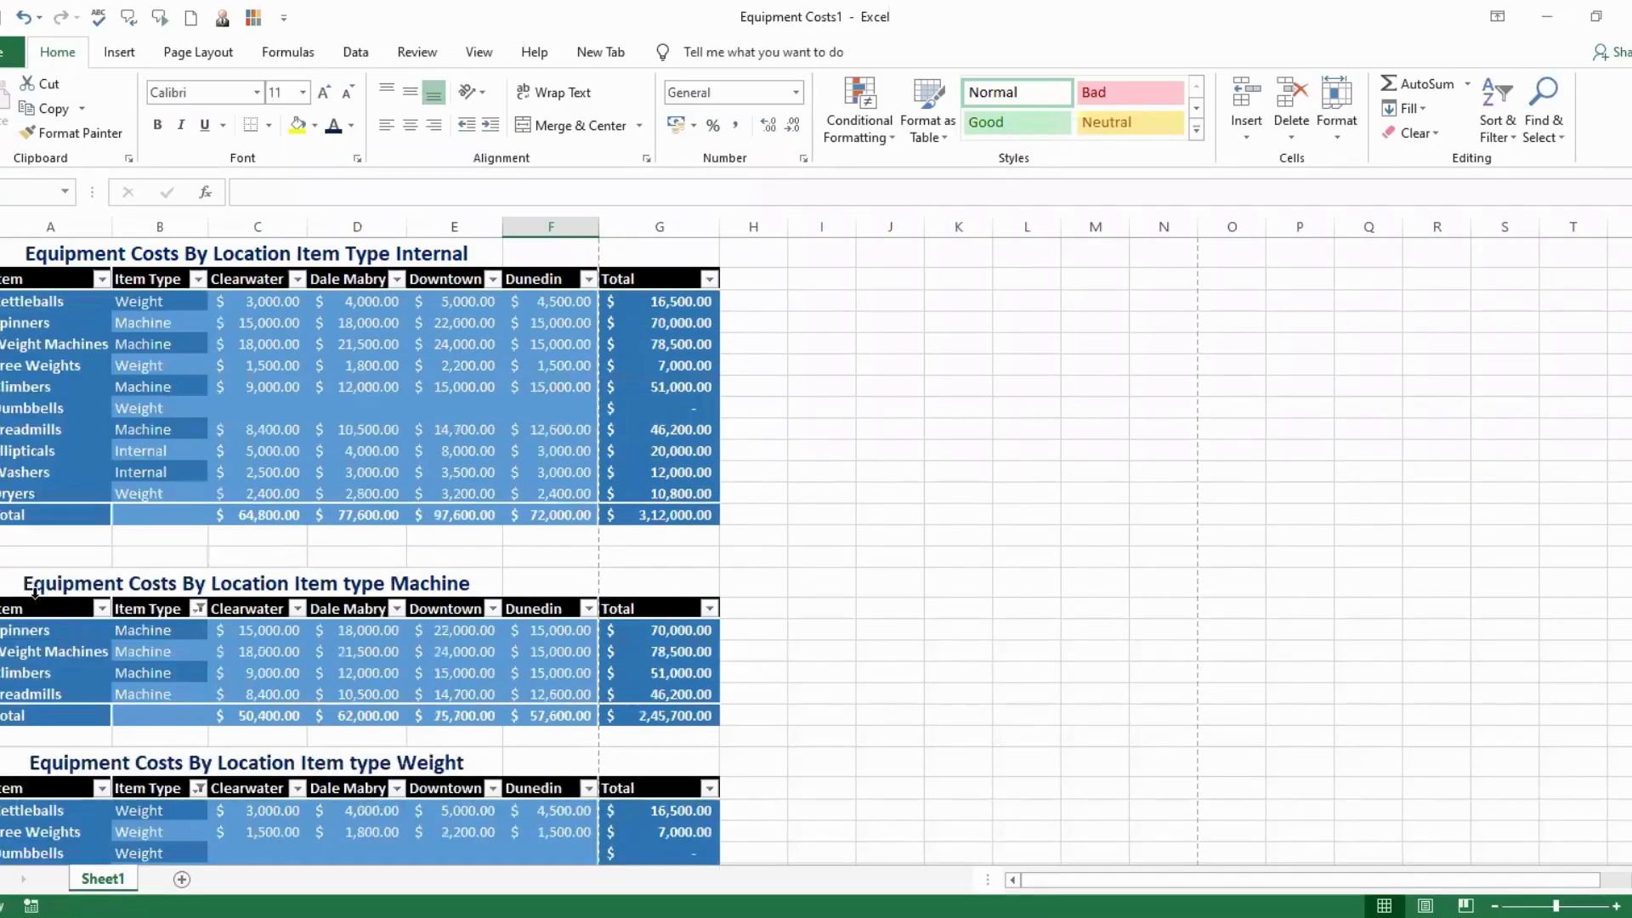
Try to delete the contents of the Machine and Weight tables, and undo the deletion.
left_click_drag(25, 584, 659, 838)
key("Delete")
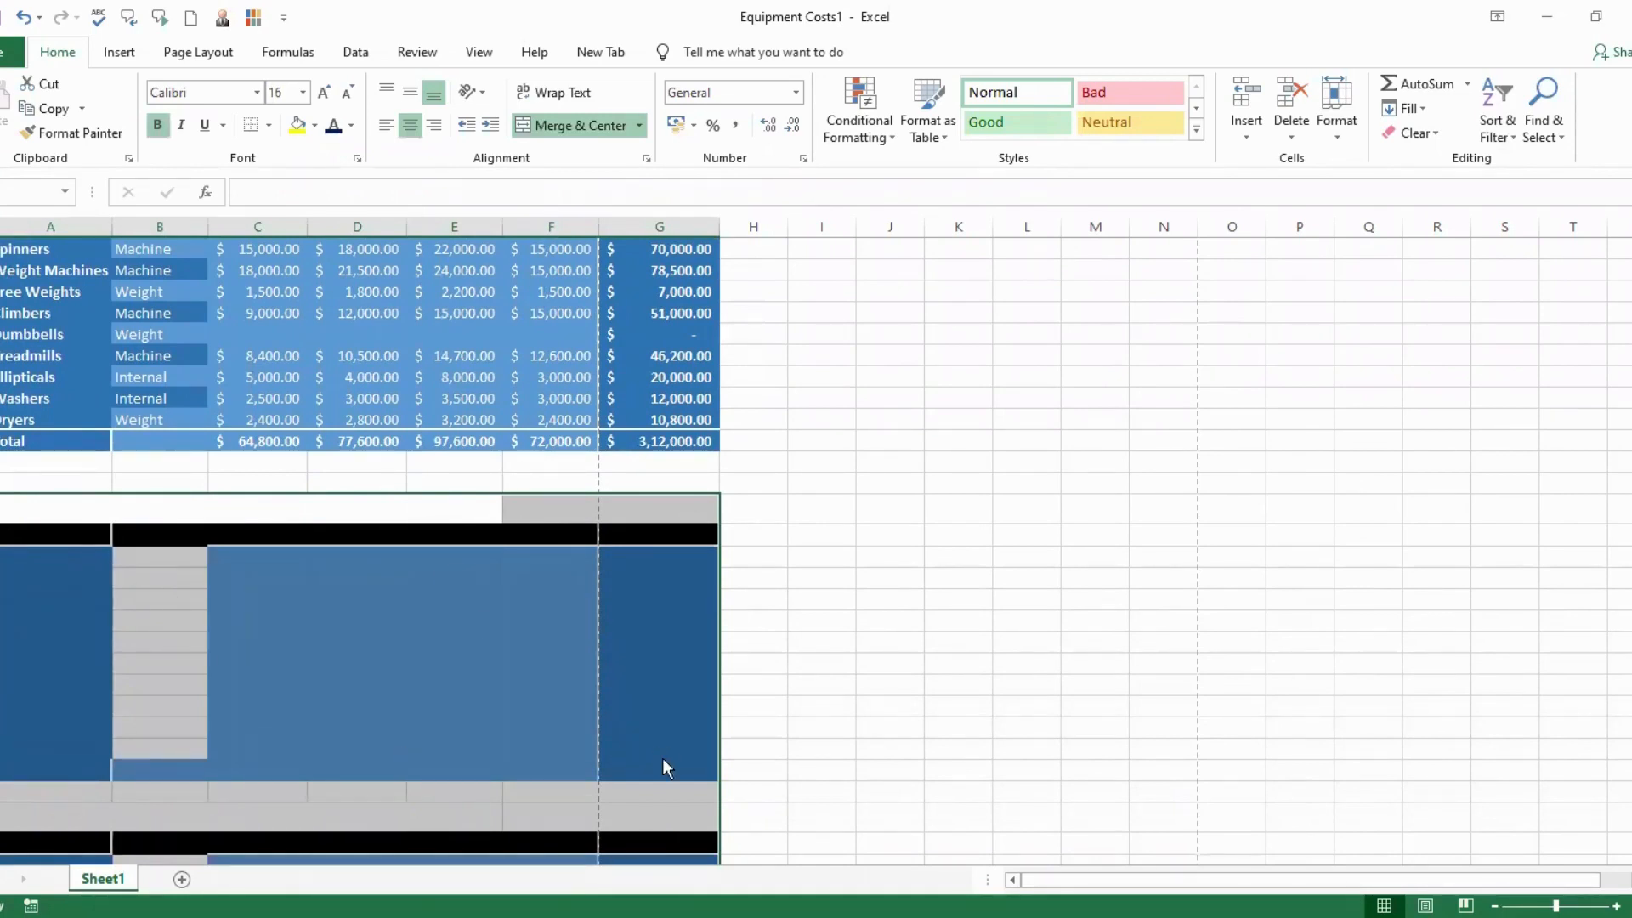
left_click(842, 731)
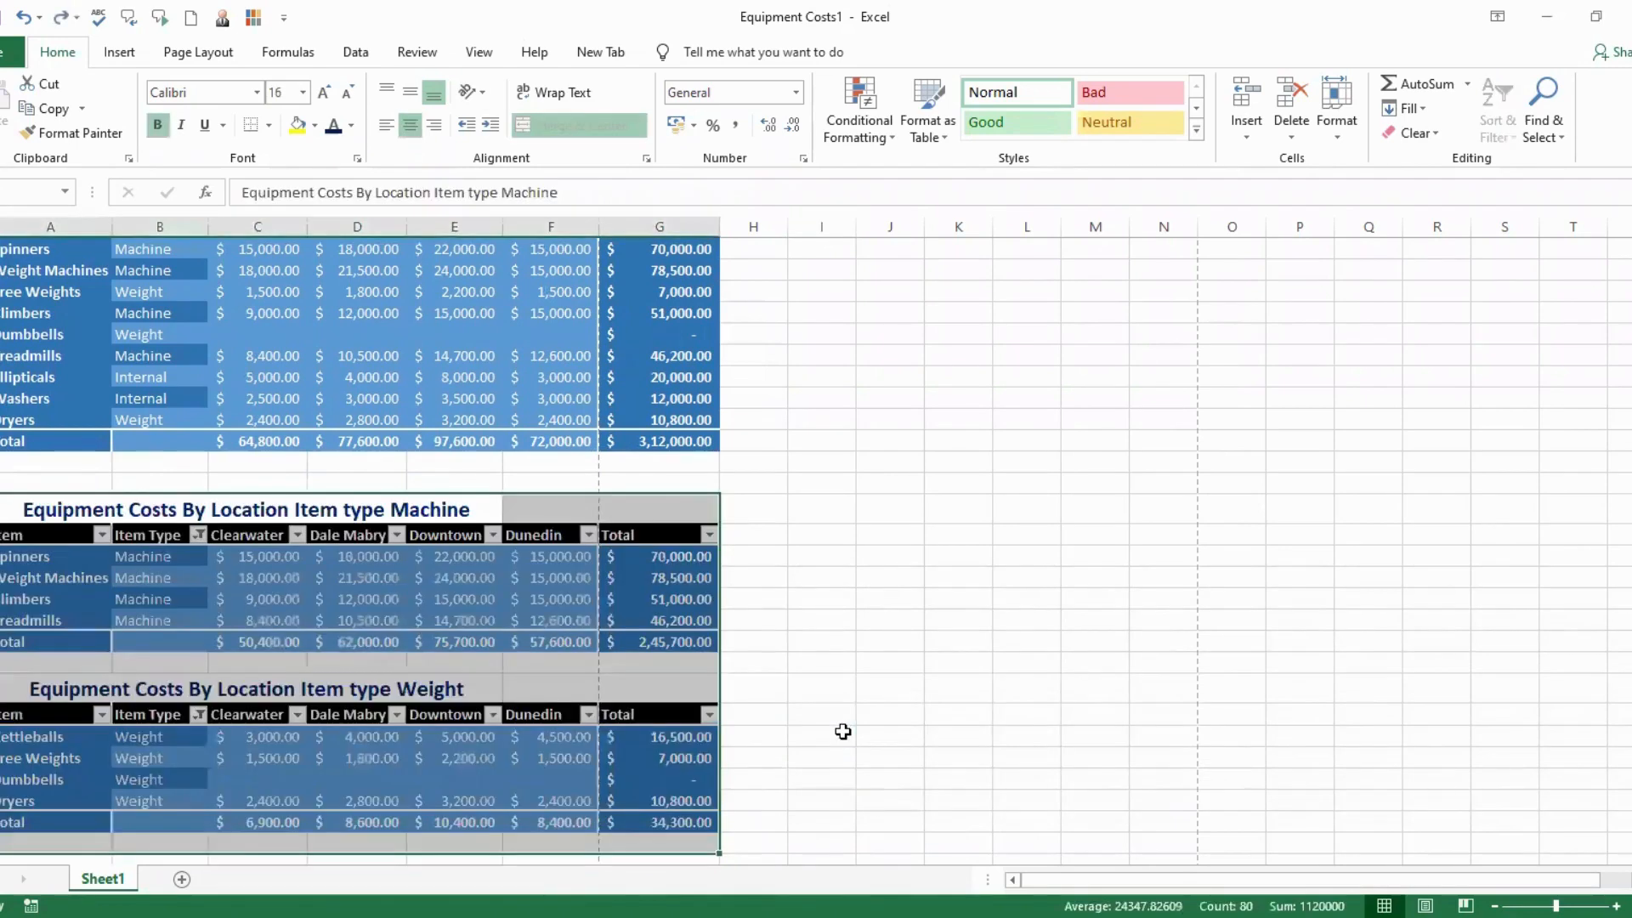
Clear the contents and formatting of the Machine and Weight tables, including their titles, below the first table.
left_click(683, 508)
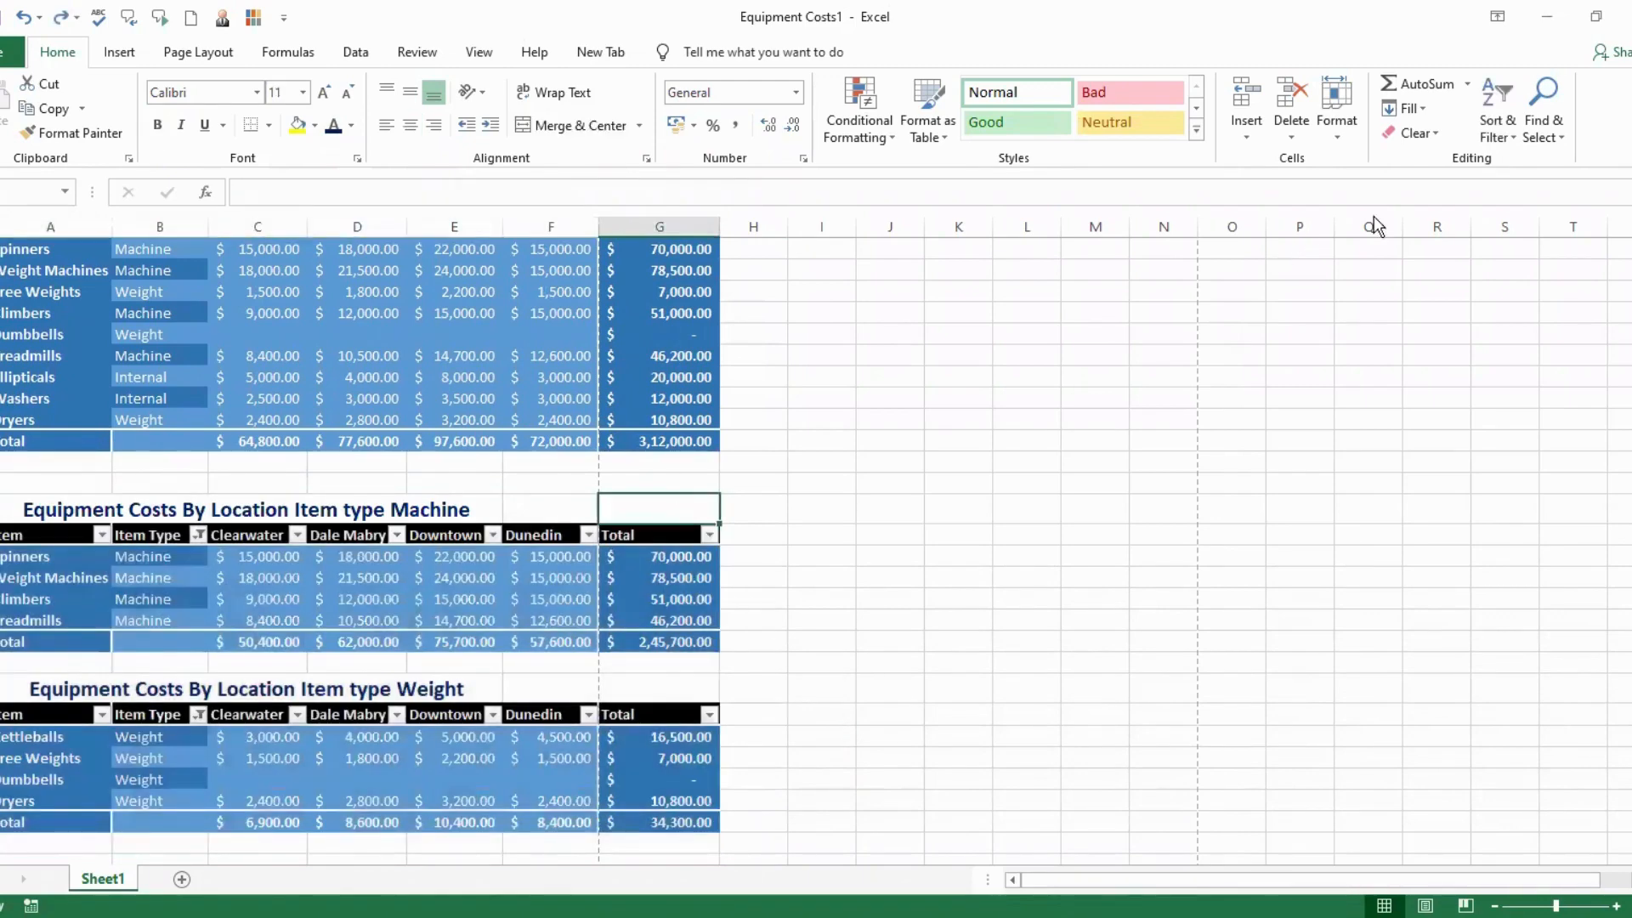
left_click(1433, 136)
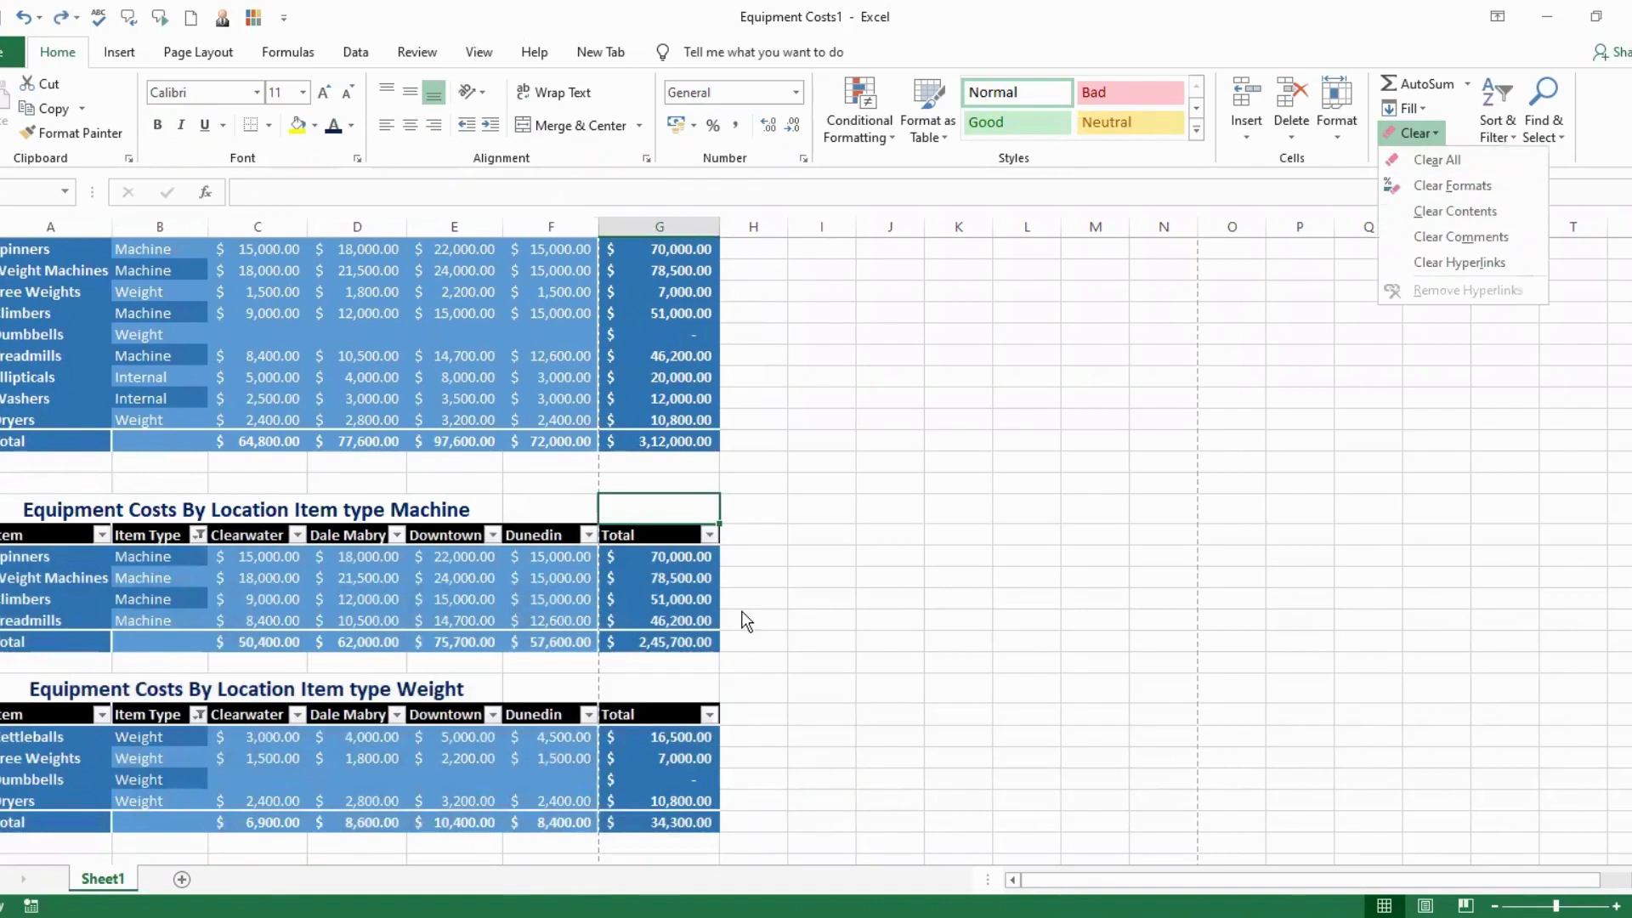
left_click(26, 514)
left_click_drag(26, 514, 663, 844)
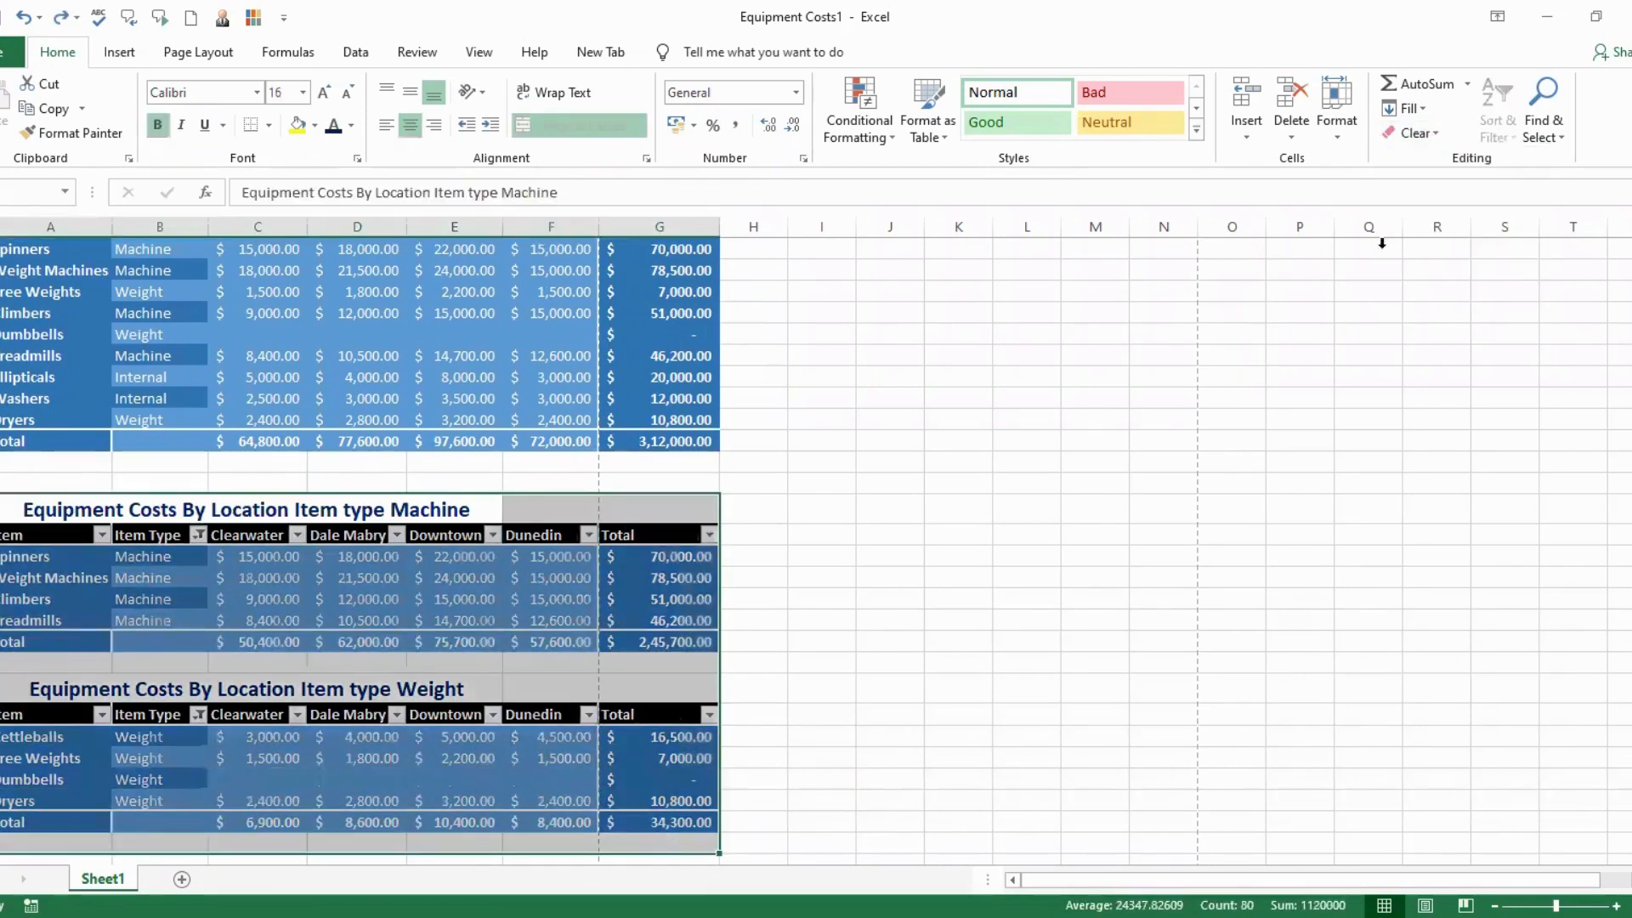
left_click(1437, 133)
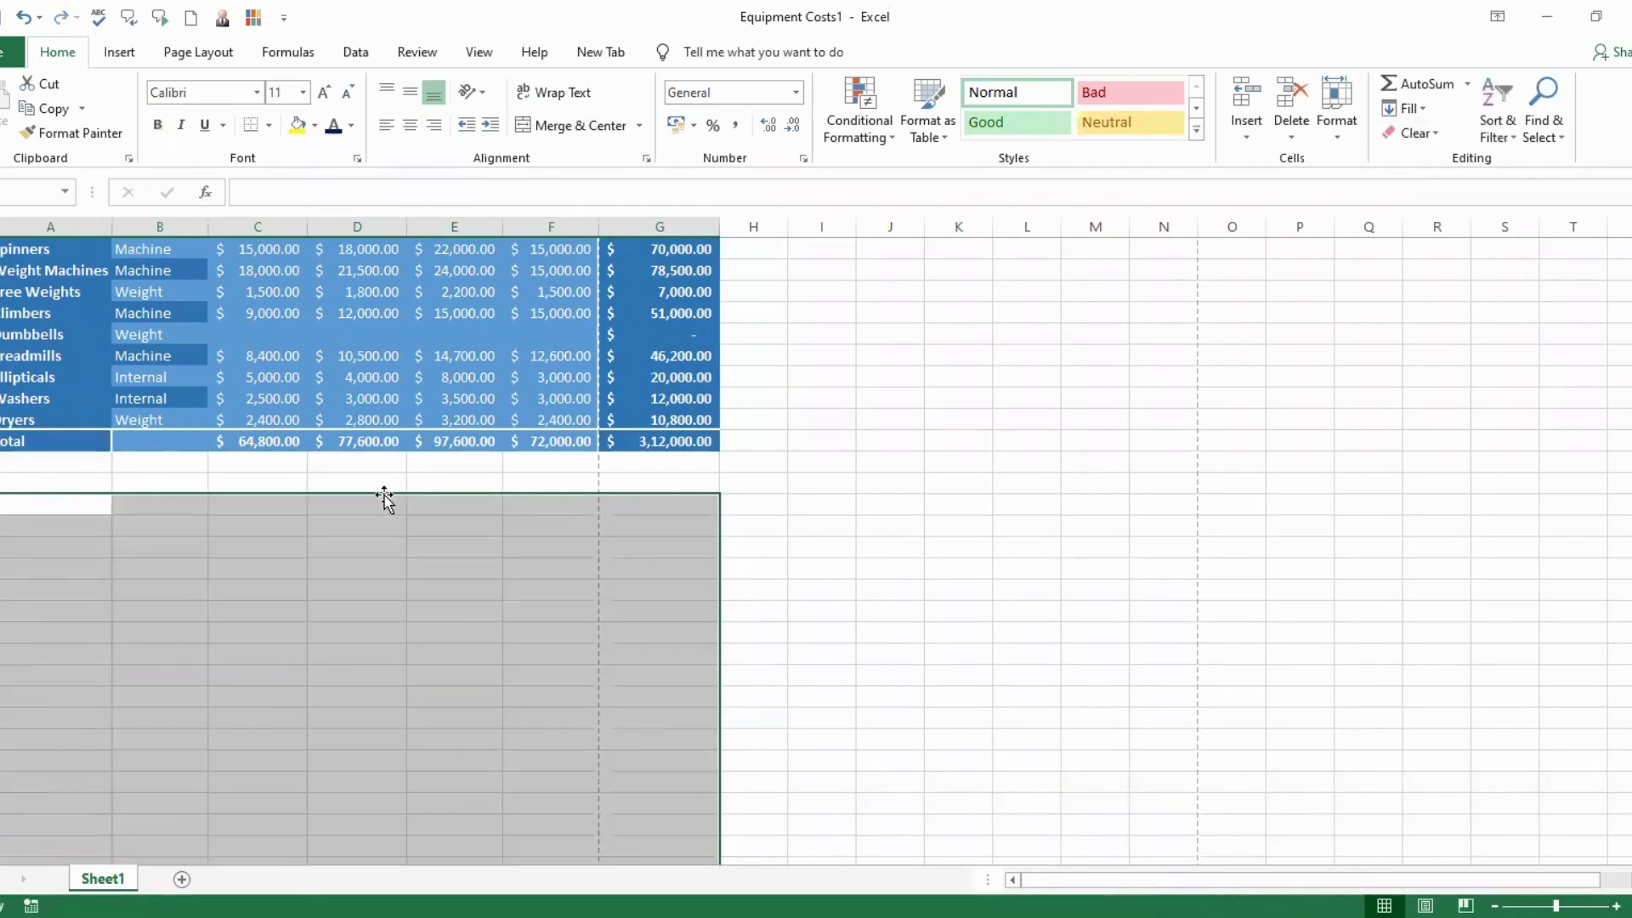
left_click(384, 500)
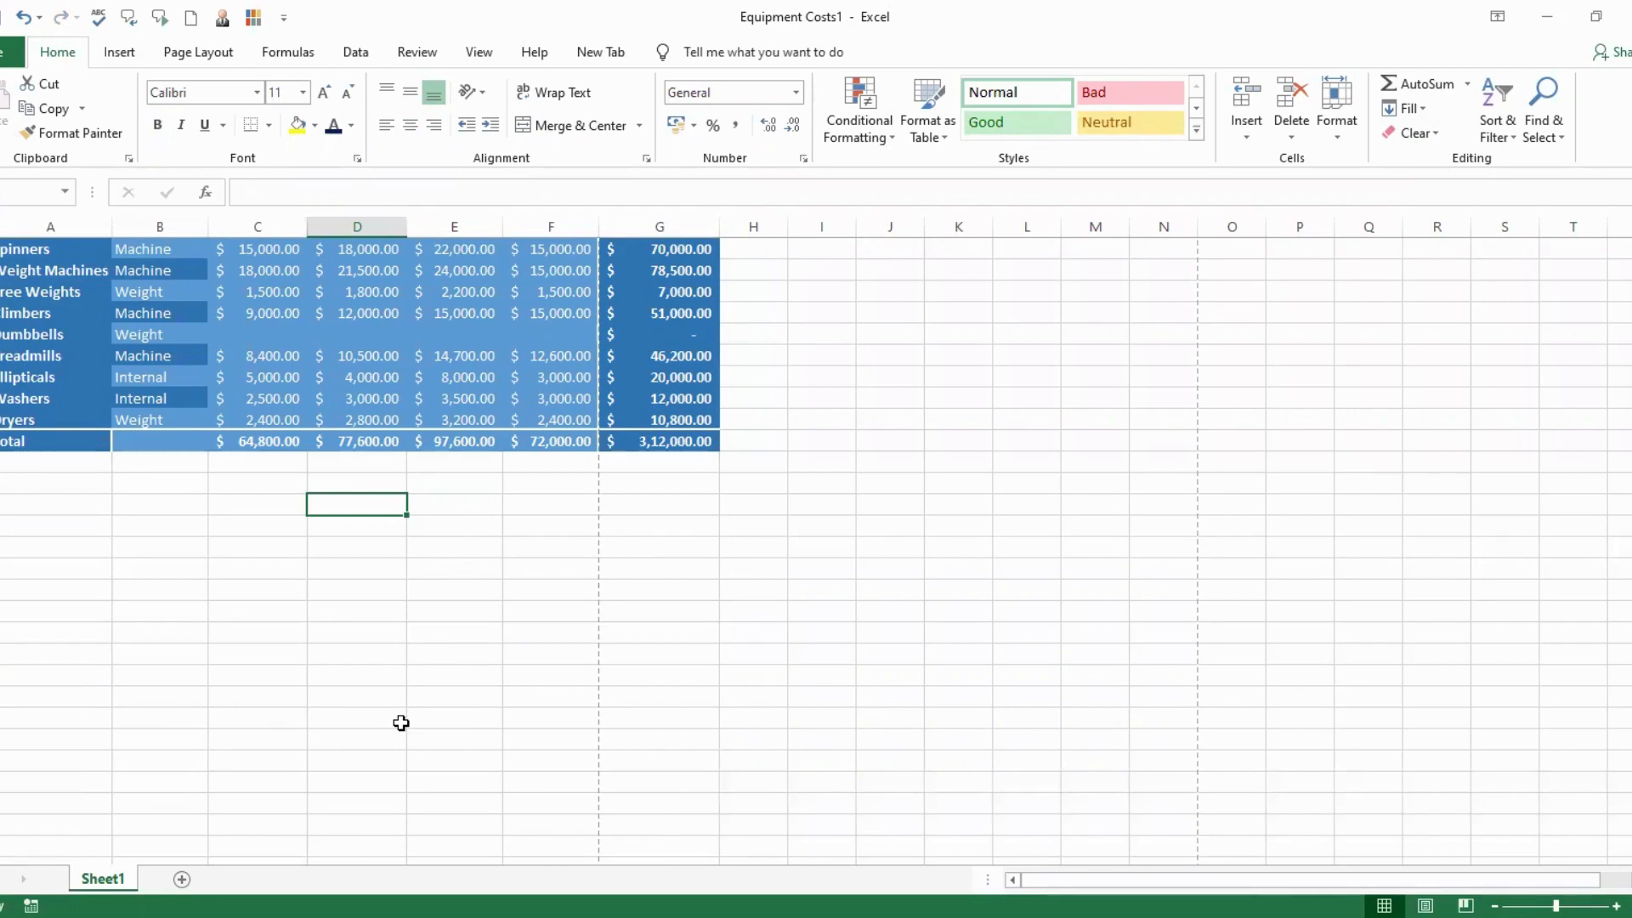
Examine the order of the items and their item types in the remaining equipment costs table.
left_click(1431, 137)
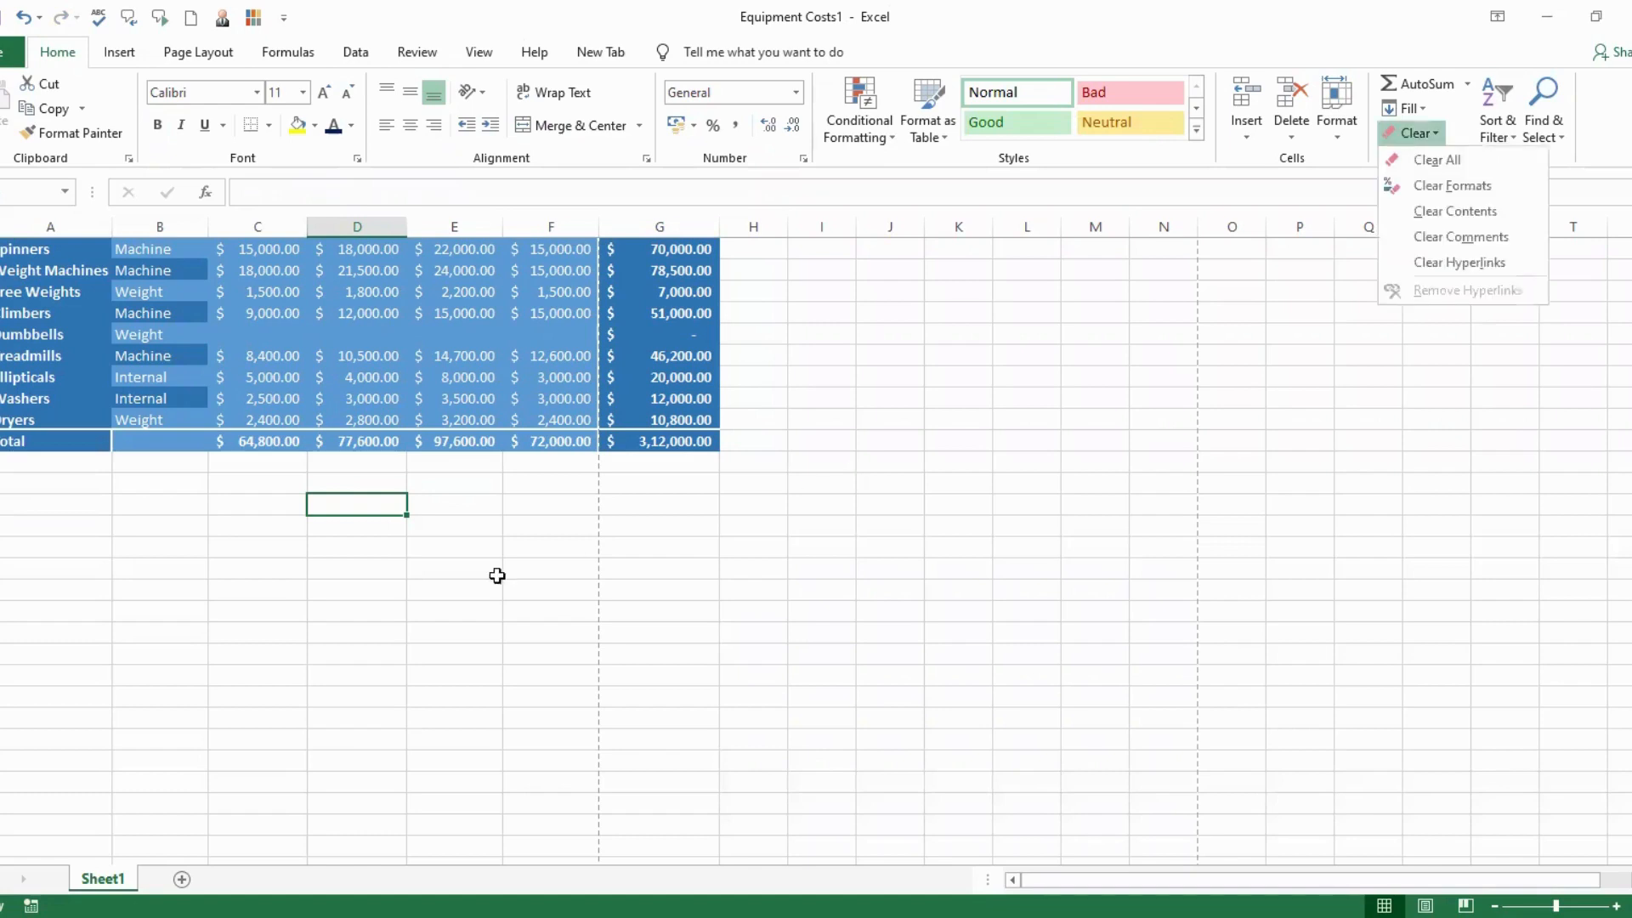
scroll(498, 575, "up", 1)
left_click(348, 387)
left_click(186, 380)
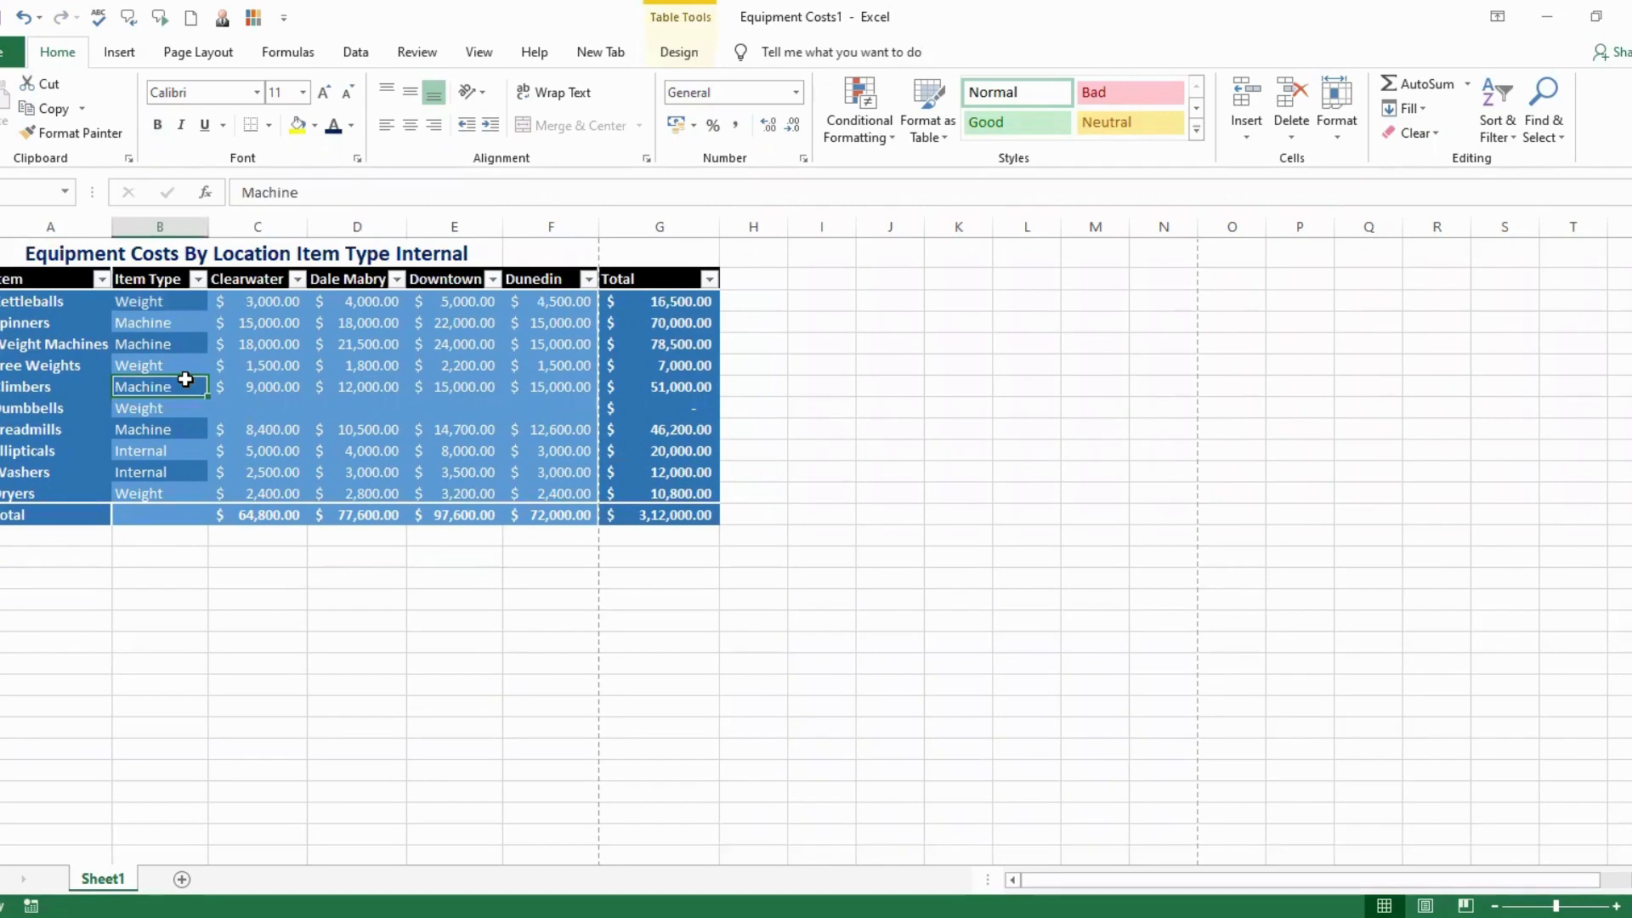
left_click(31, 299)
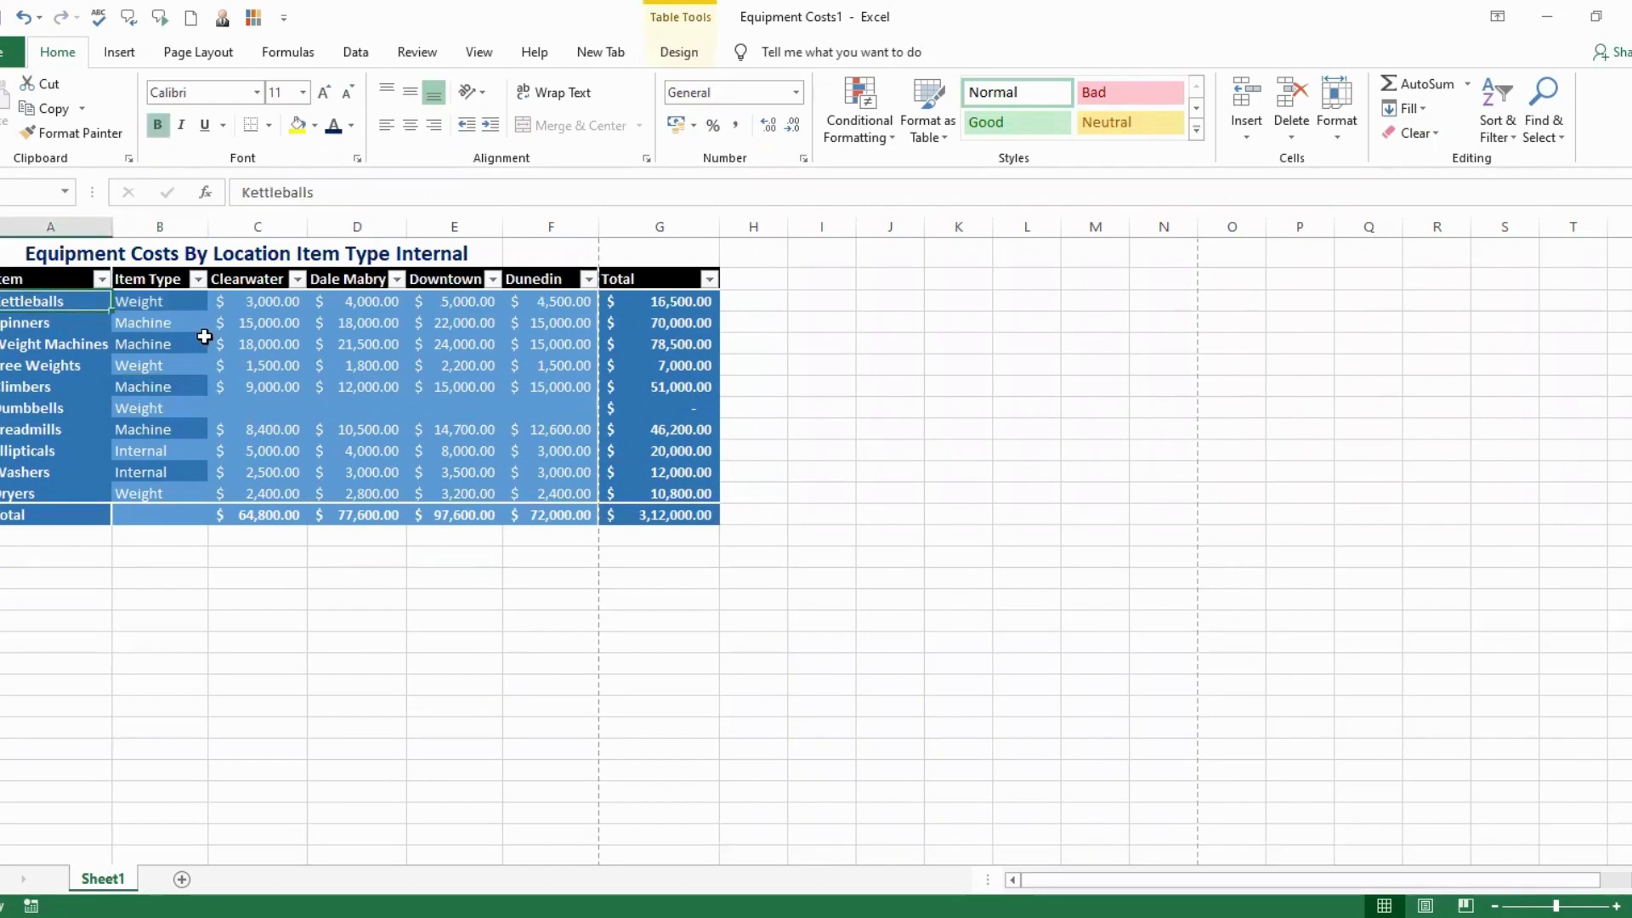
left_click(169, 317)
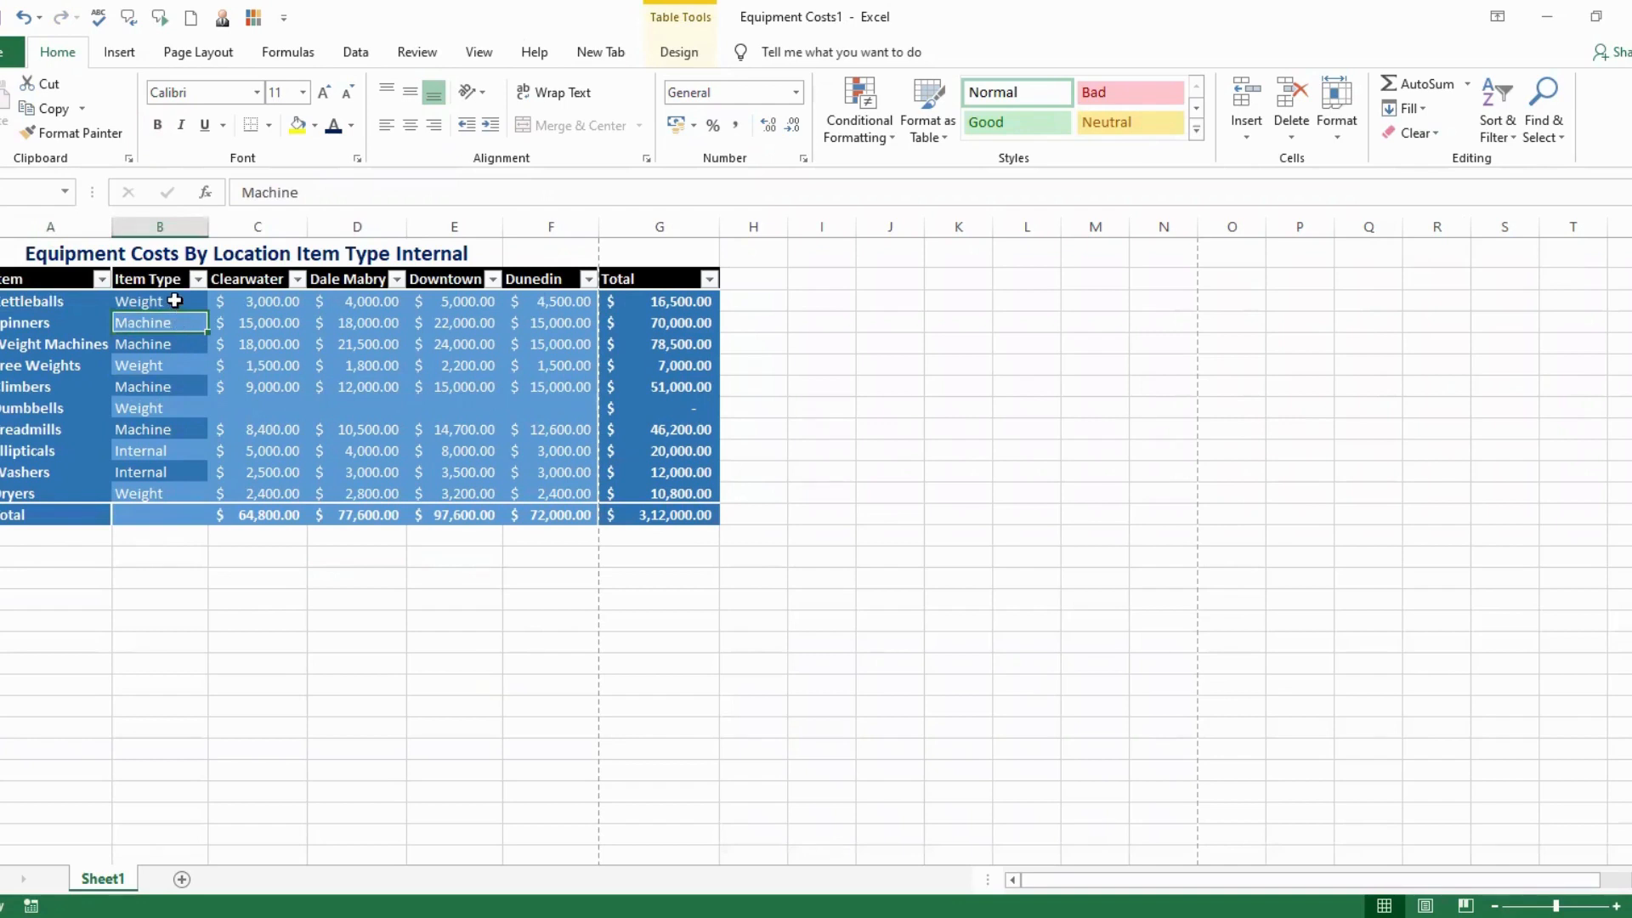
left_click(175, 301)
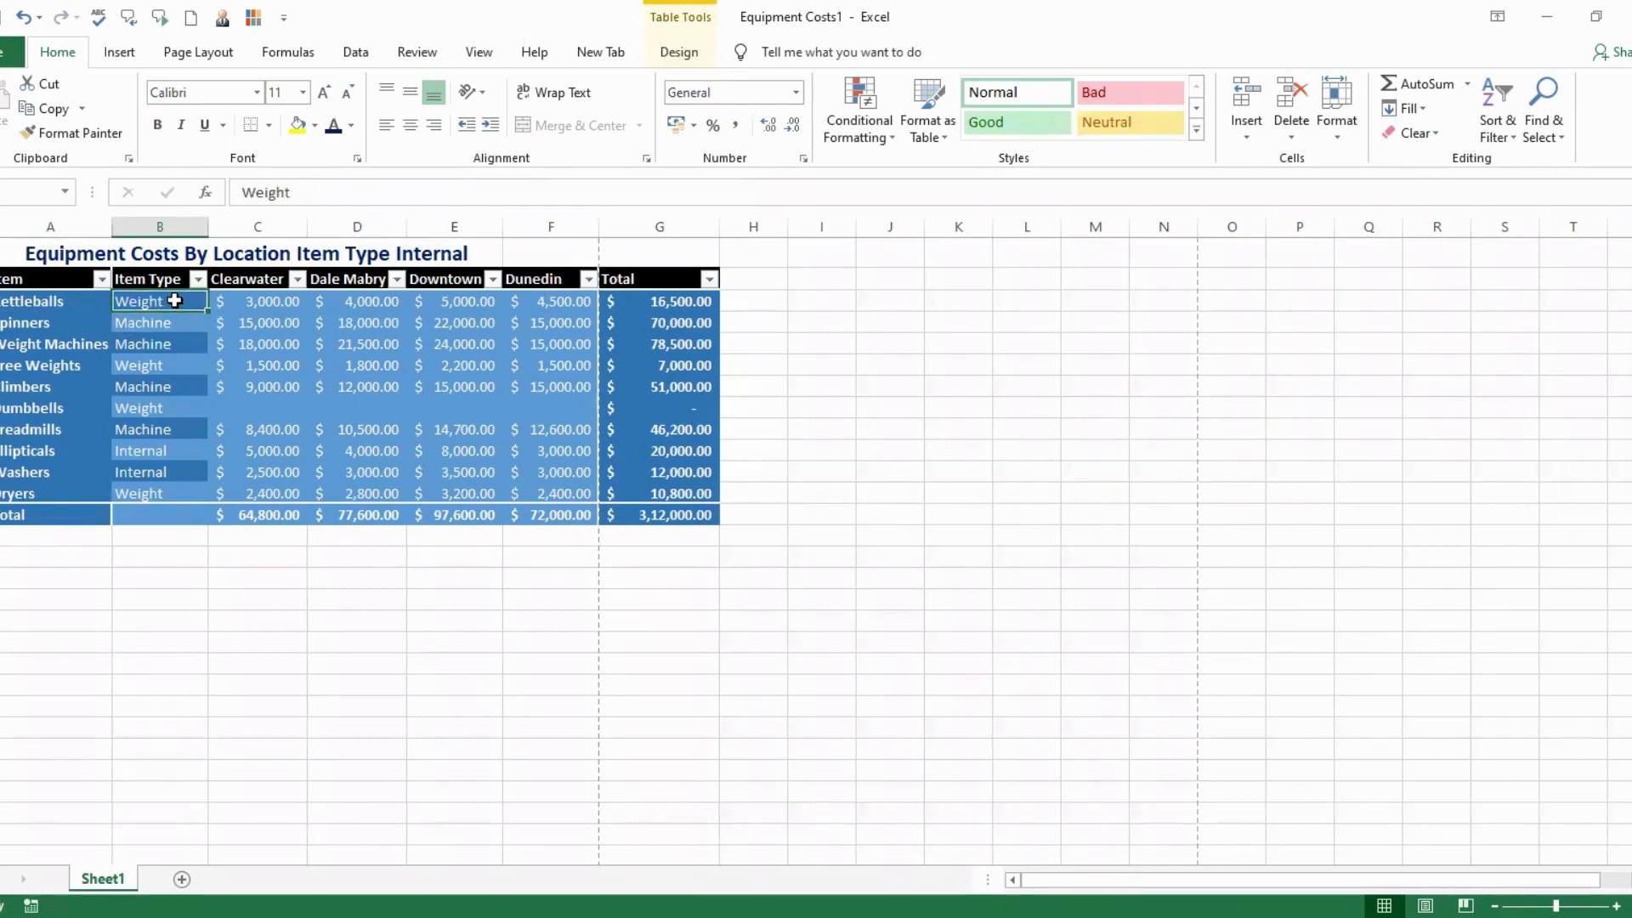
left_click(32, 322)
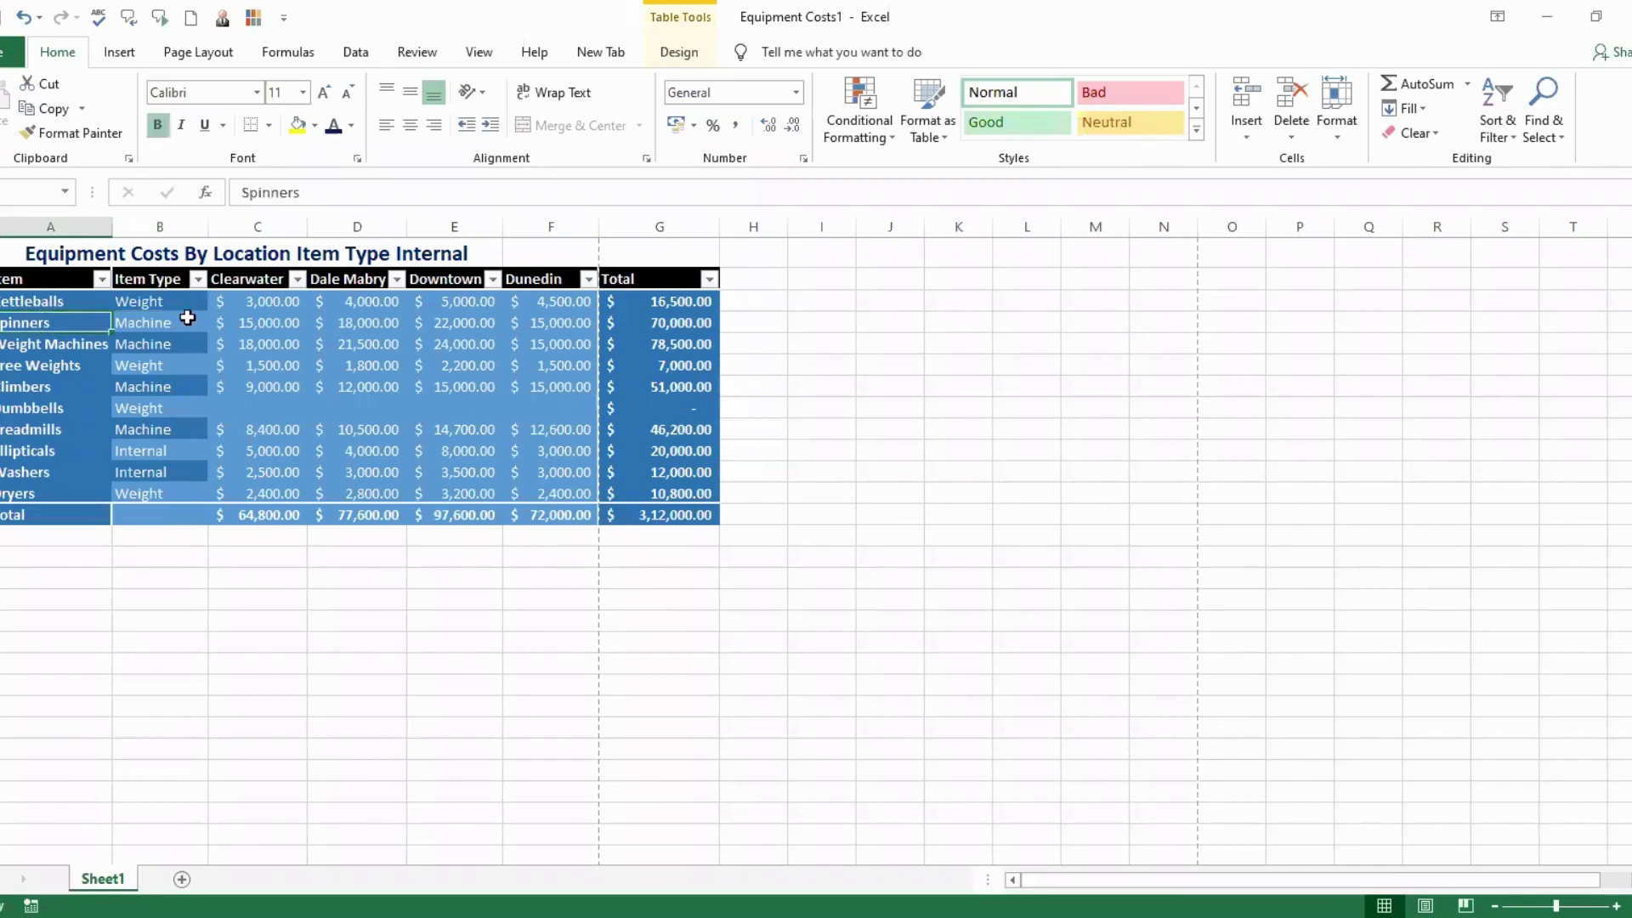
left_click(190, 308)
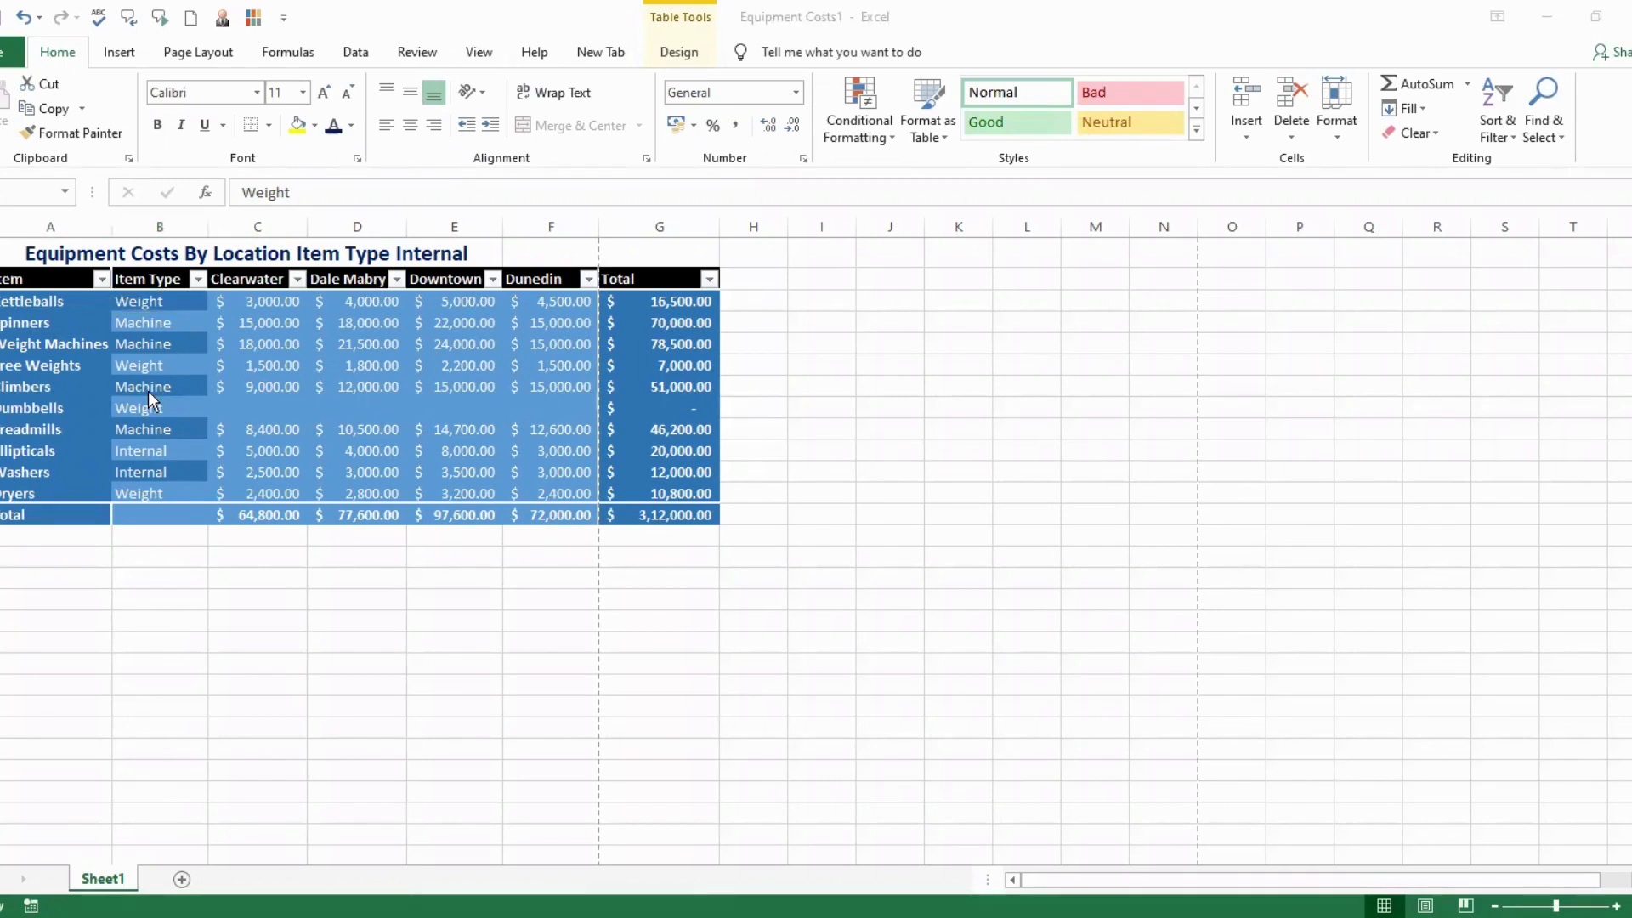
left_click(264, 381)
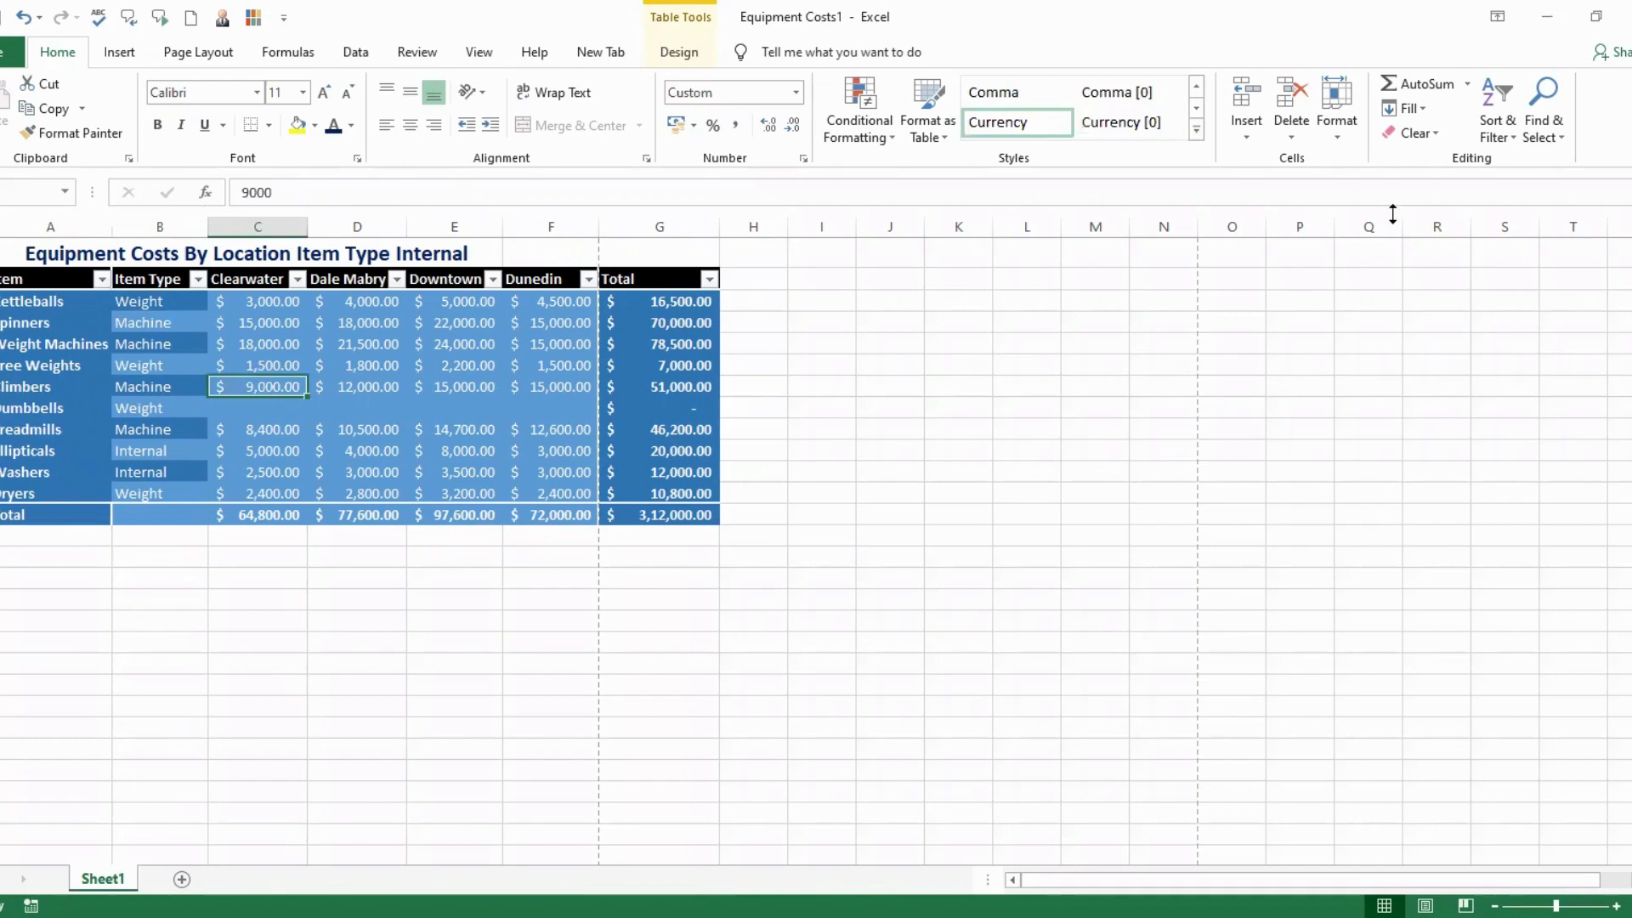
left_click(644, 58)
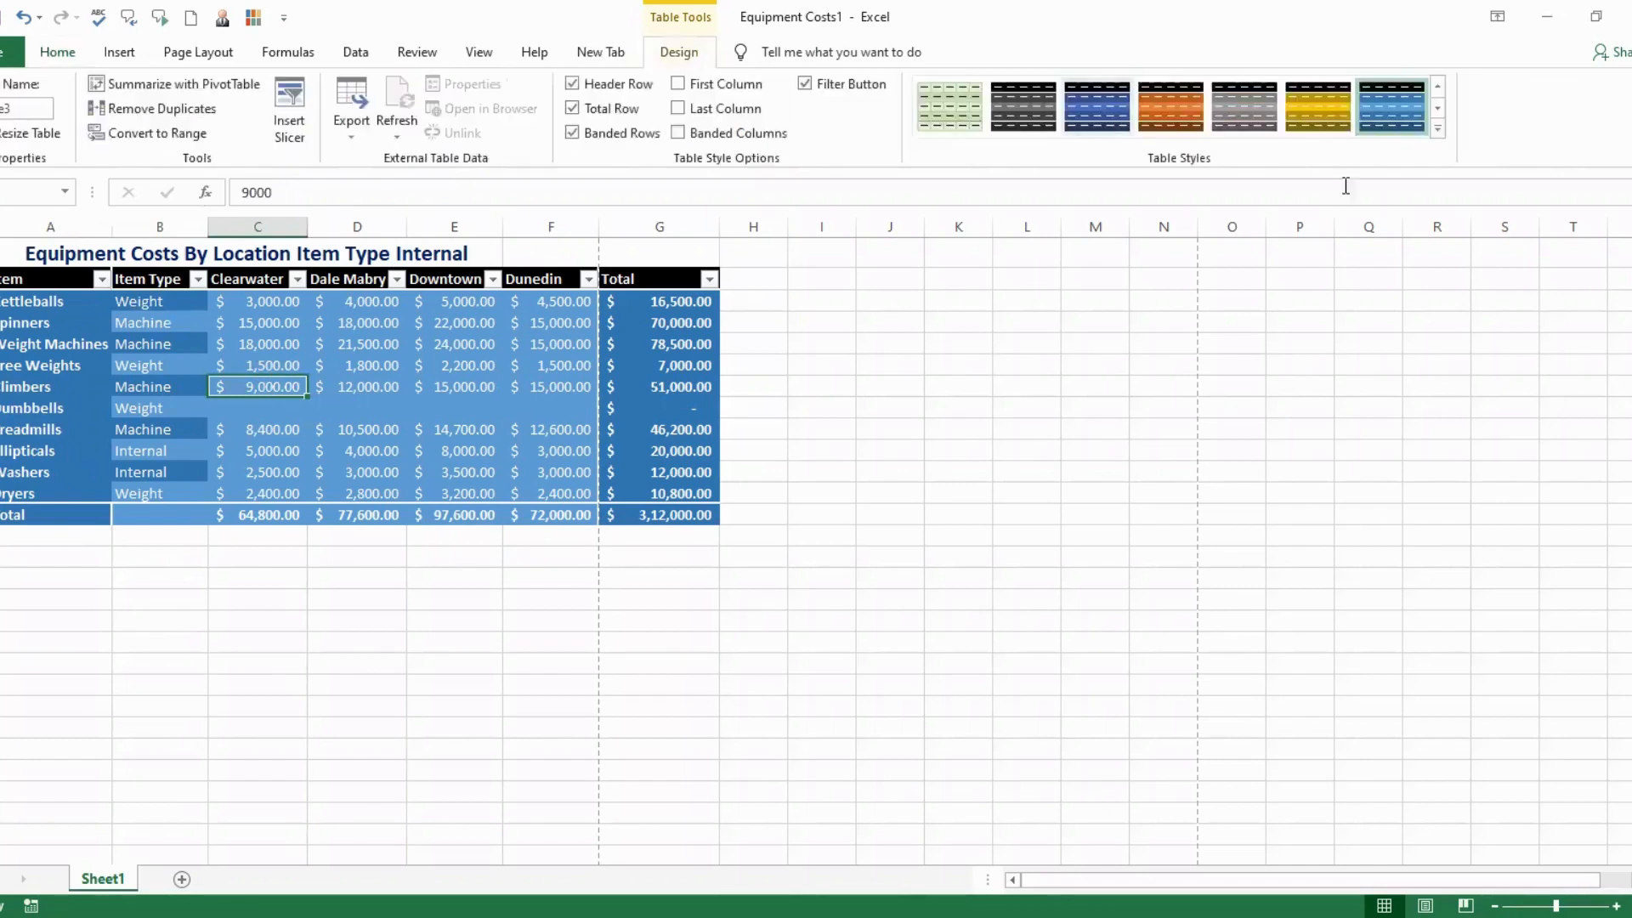
left_click(58, 52)
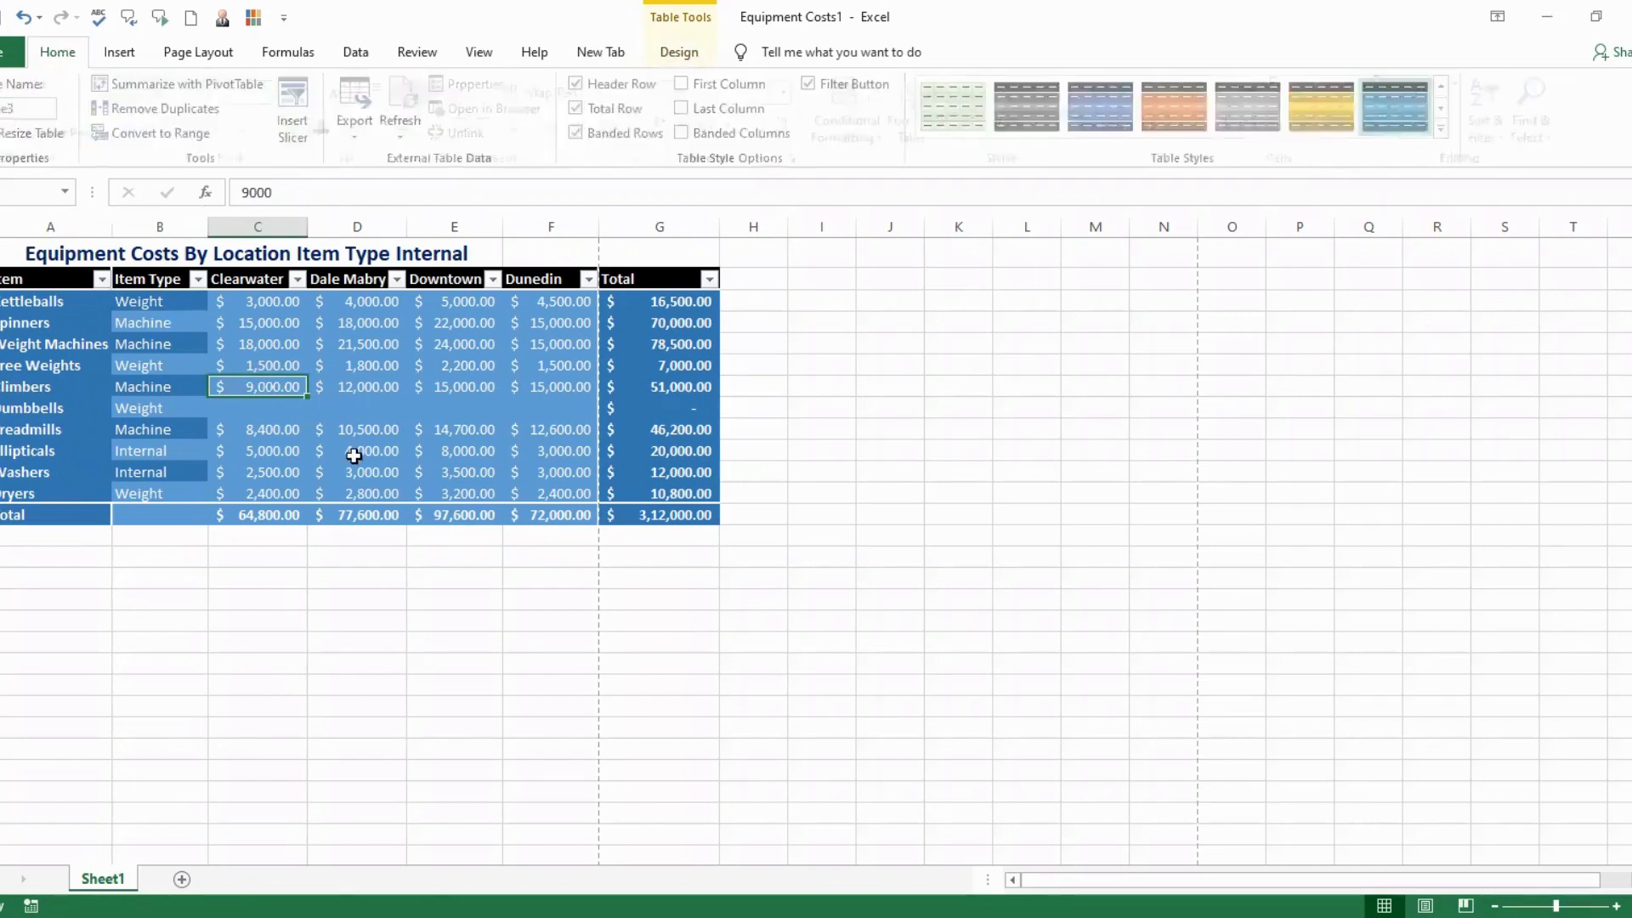
Start a custom sort of the equipment costs table with Item Type as the first level, by cell values from A to Z.
left_click(395, 433)
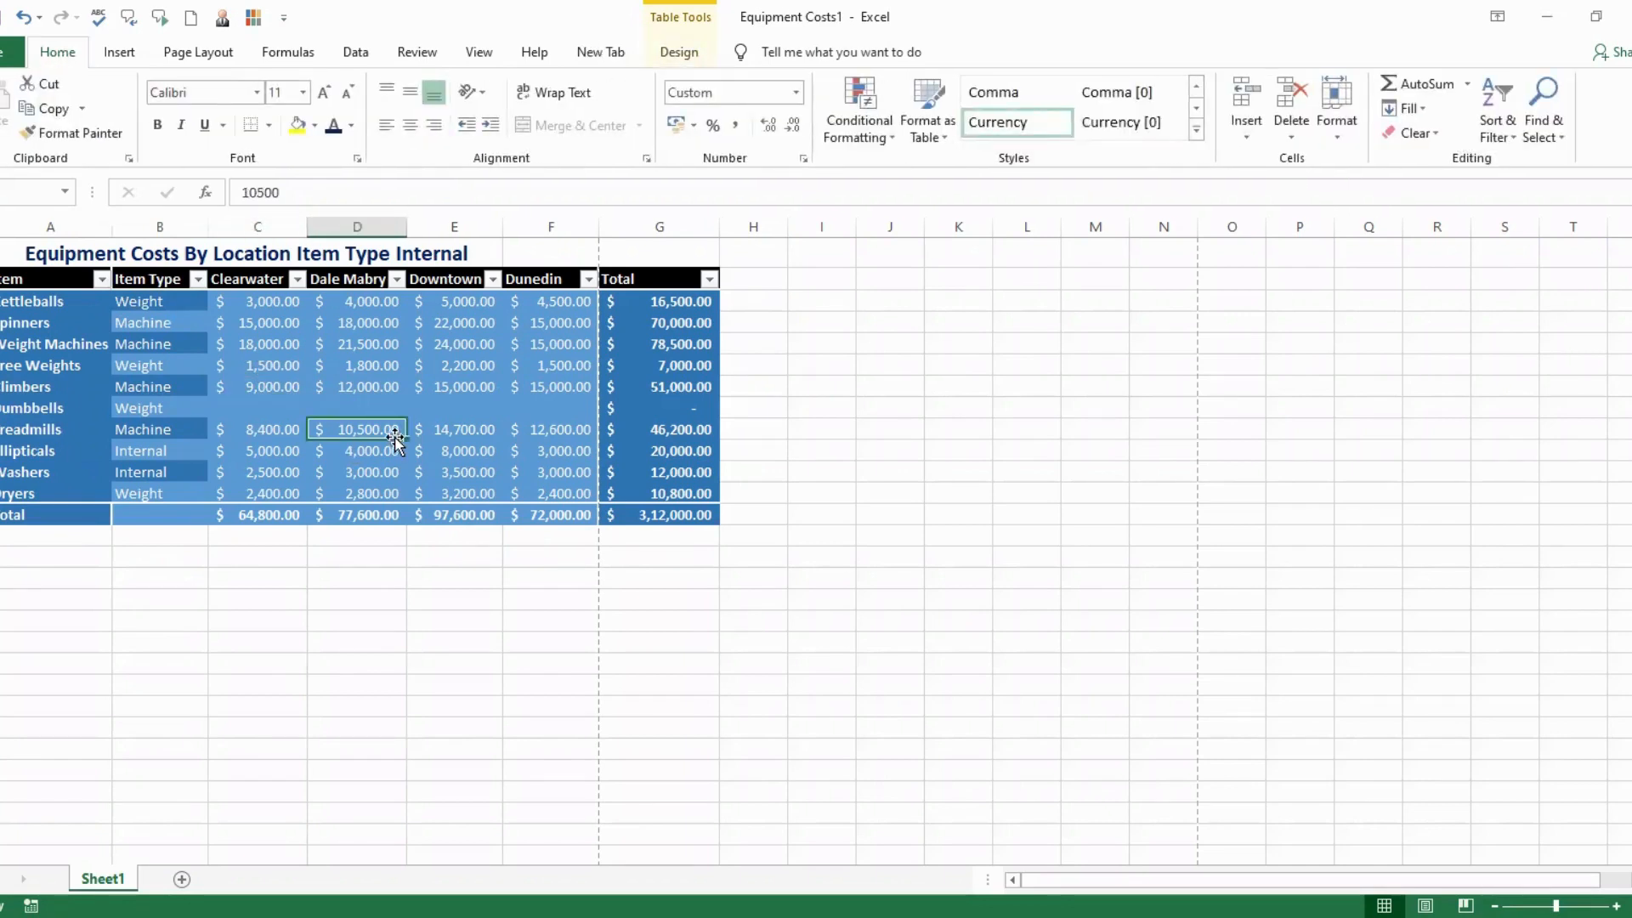
left_click(1508, 134)
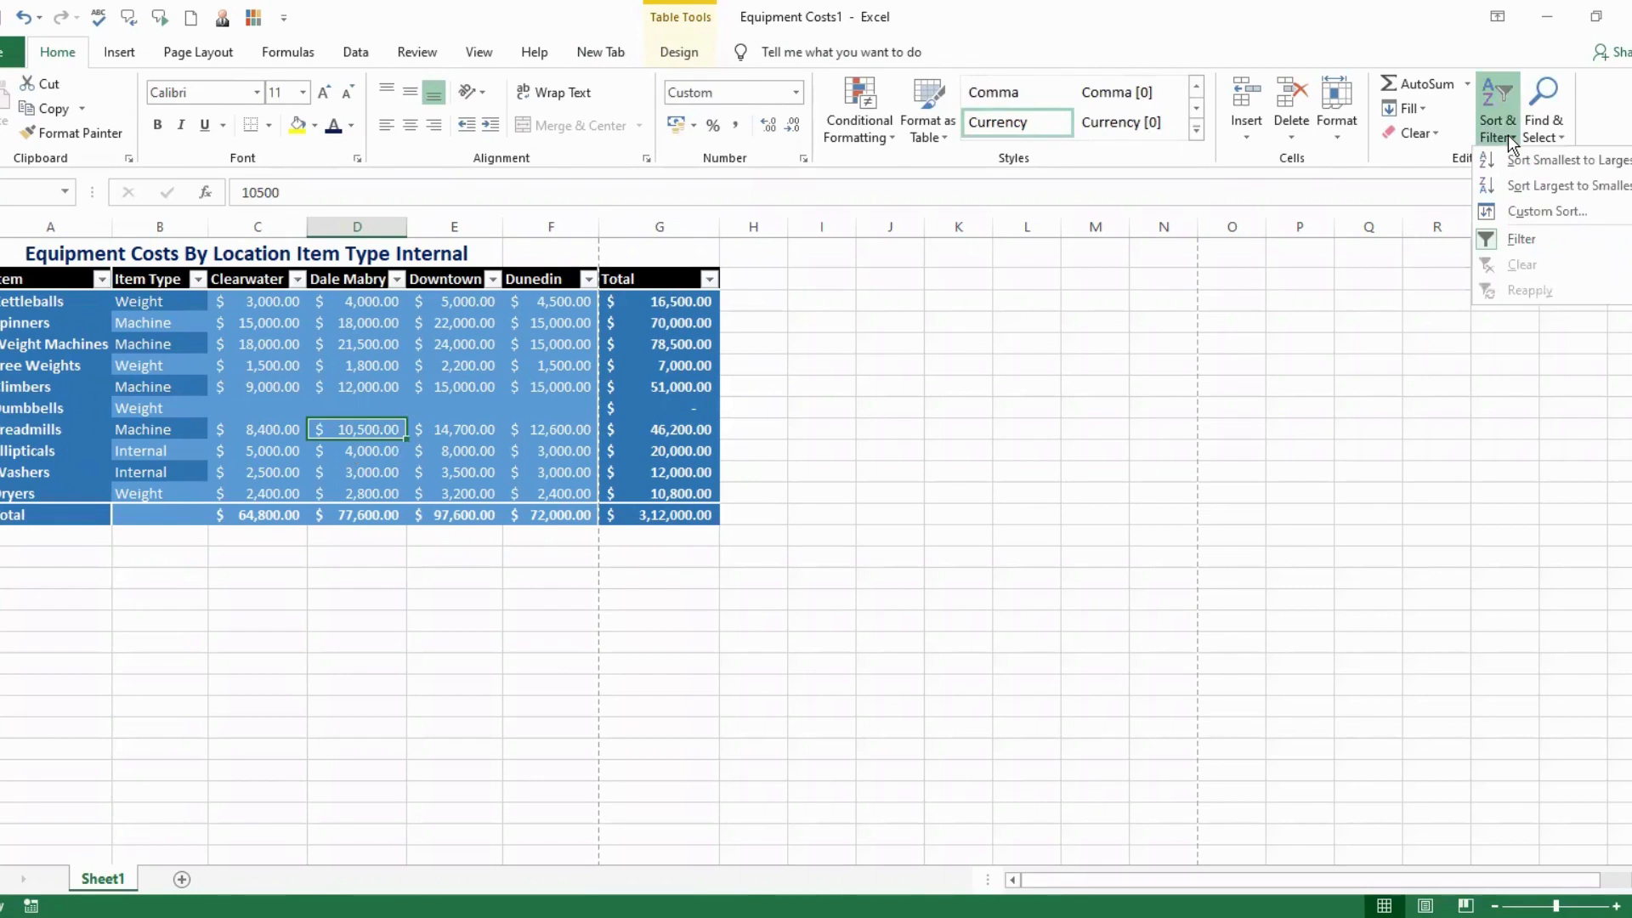
left_click(1537, 211)
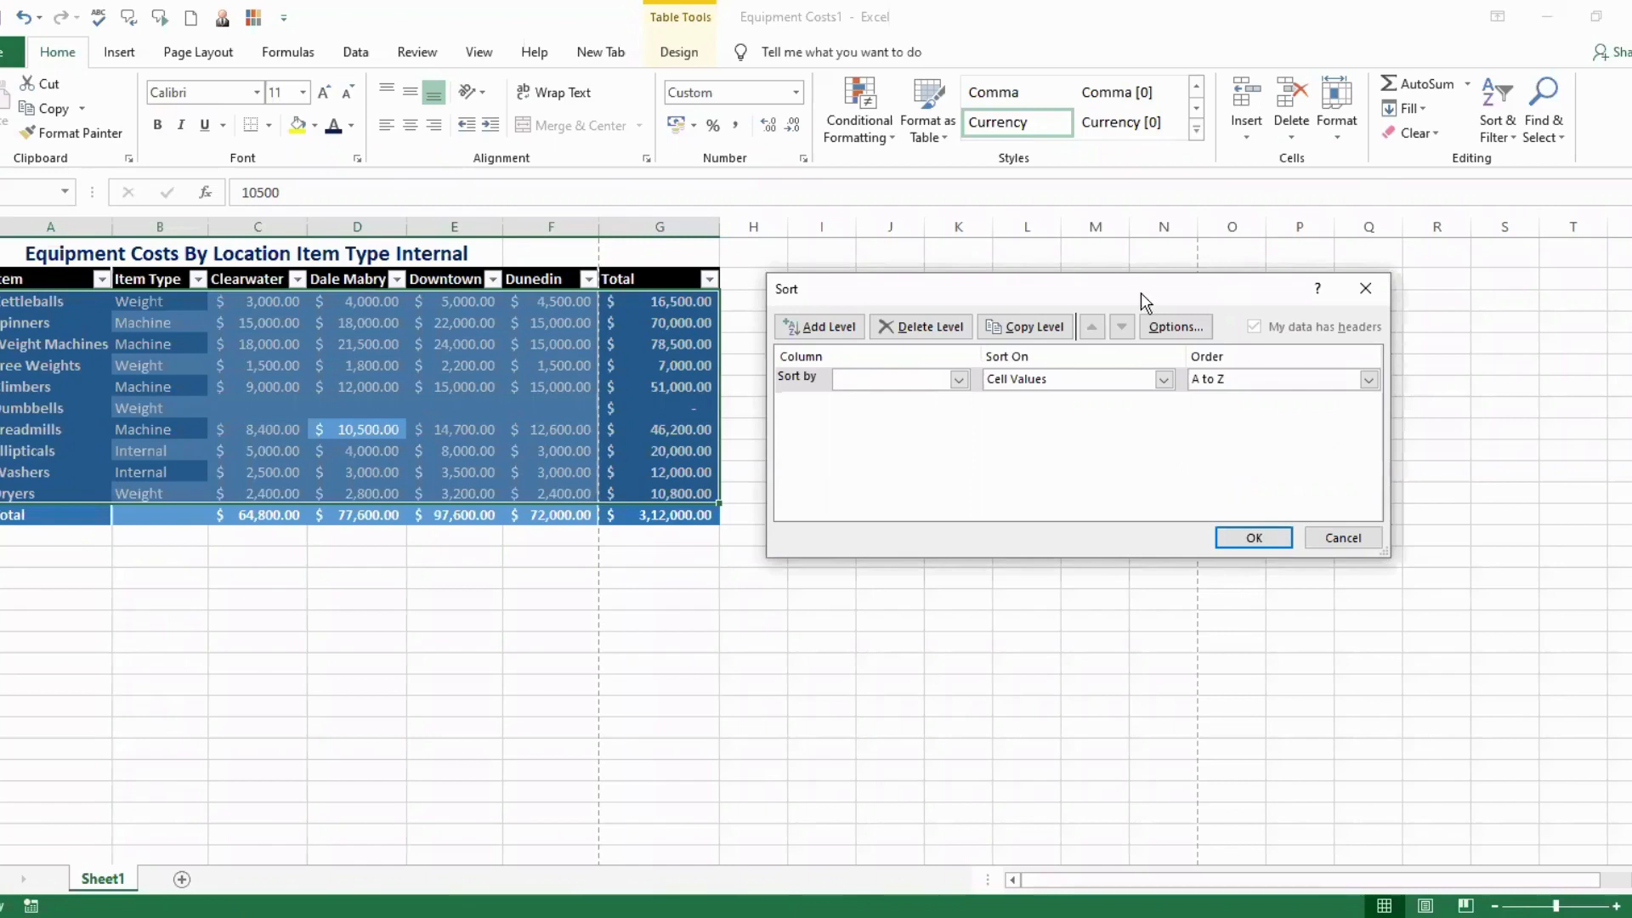
left_click_drag(1110, 291, 1005, 271)
left_click(853, 361)
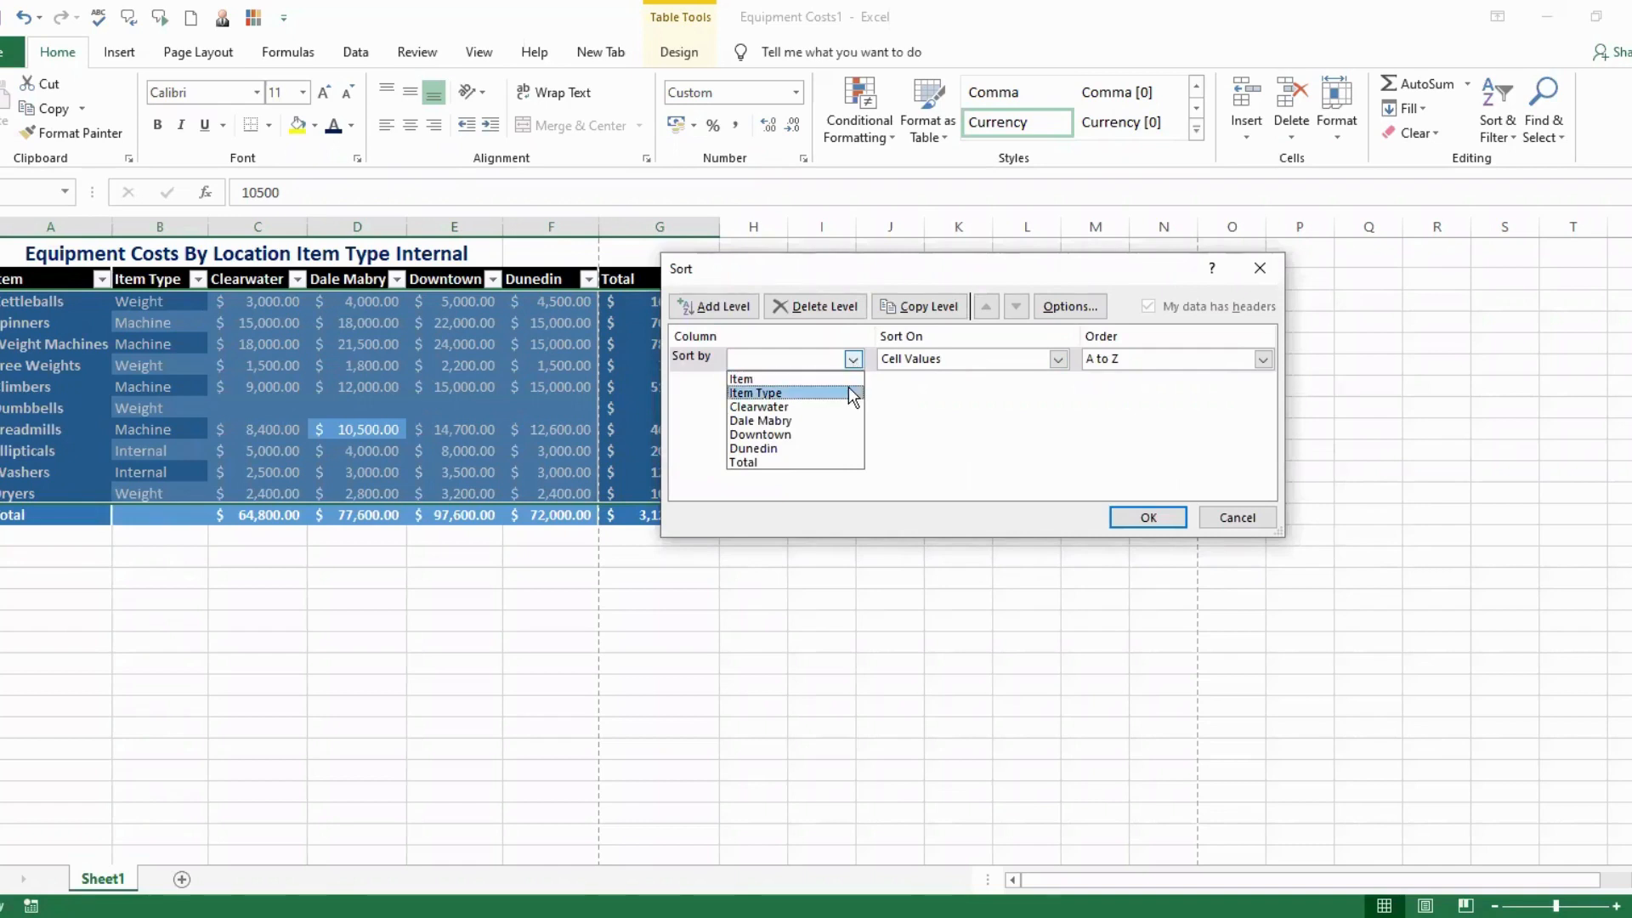
left_click(848, 391)
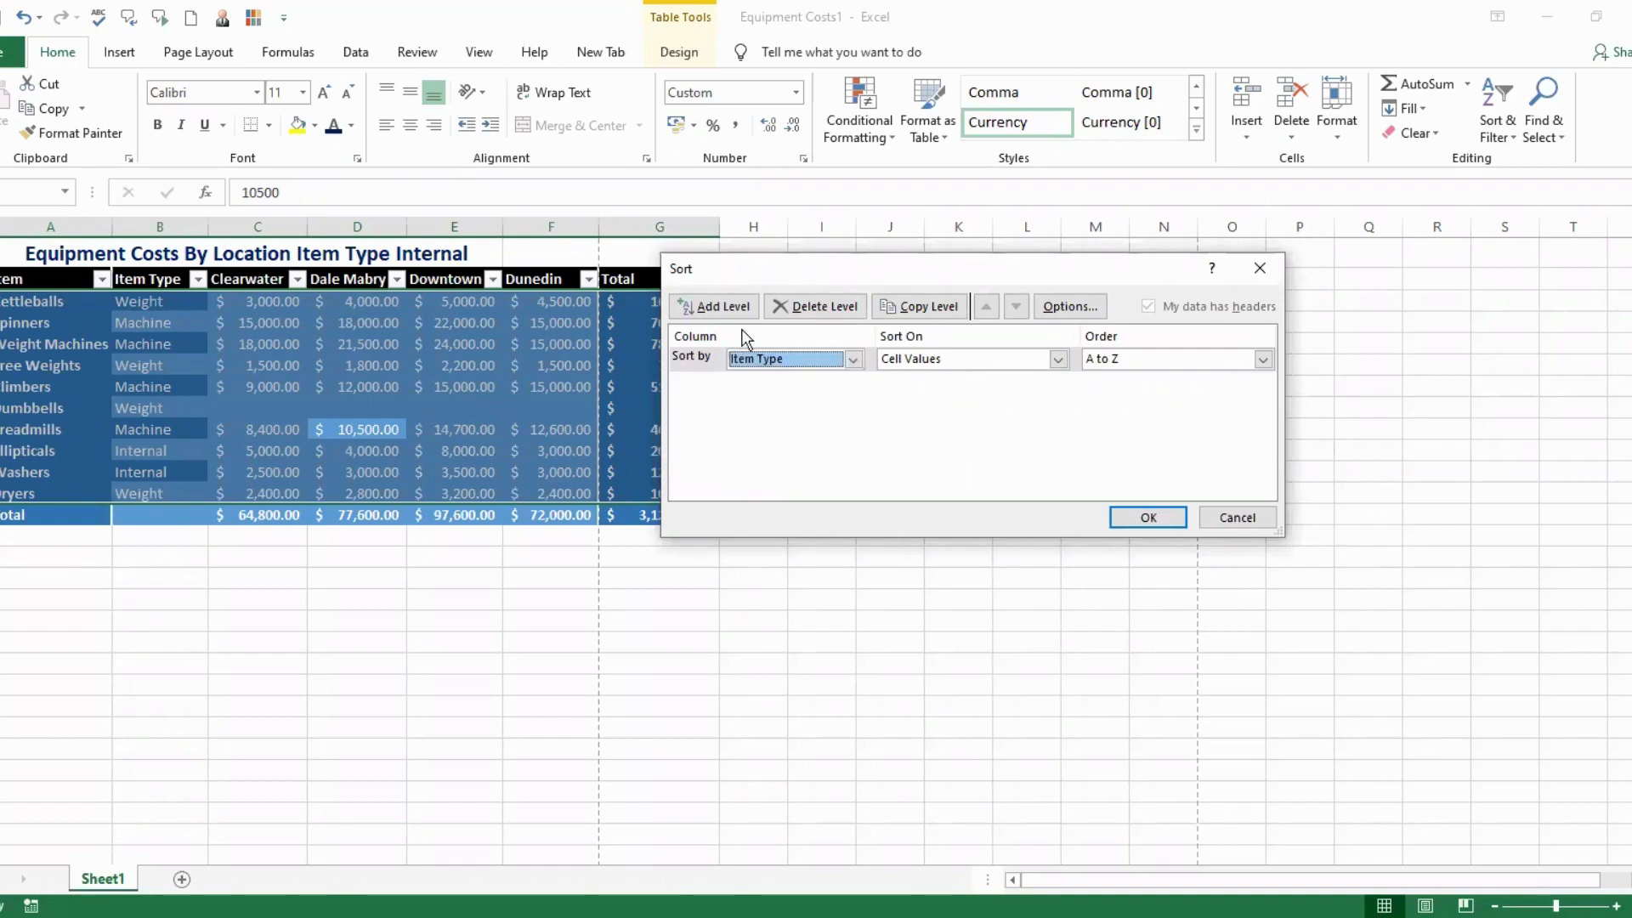
Add a second sort level by Item, using cell values from A to Z, and apply the sort.
left_click(732, 308)
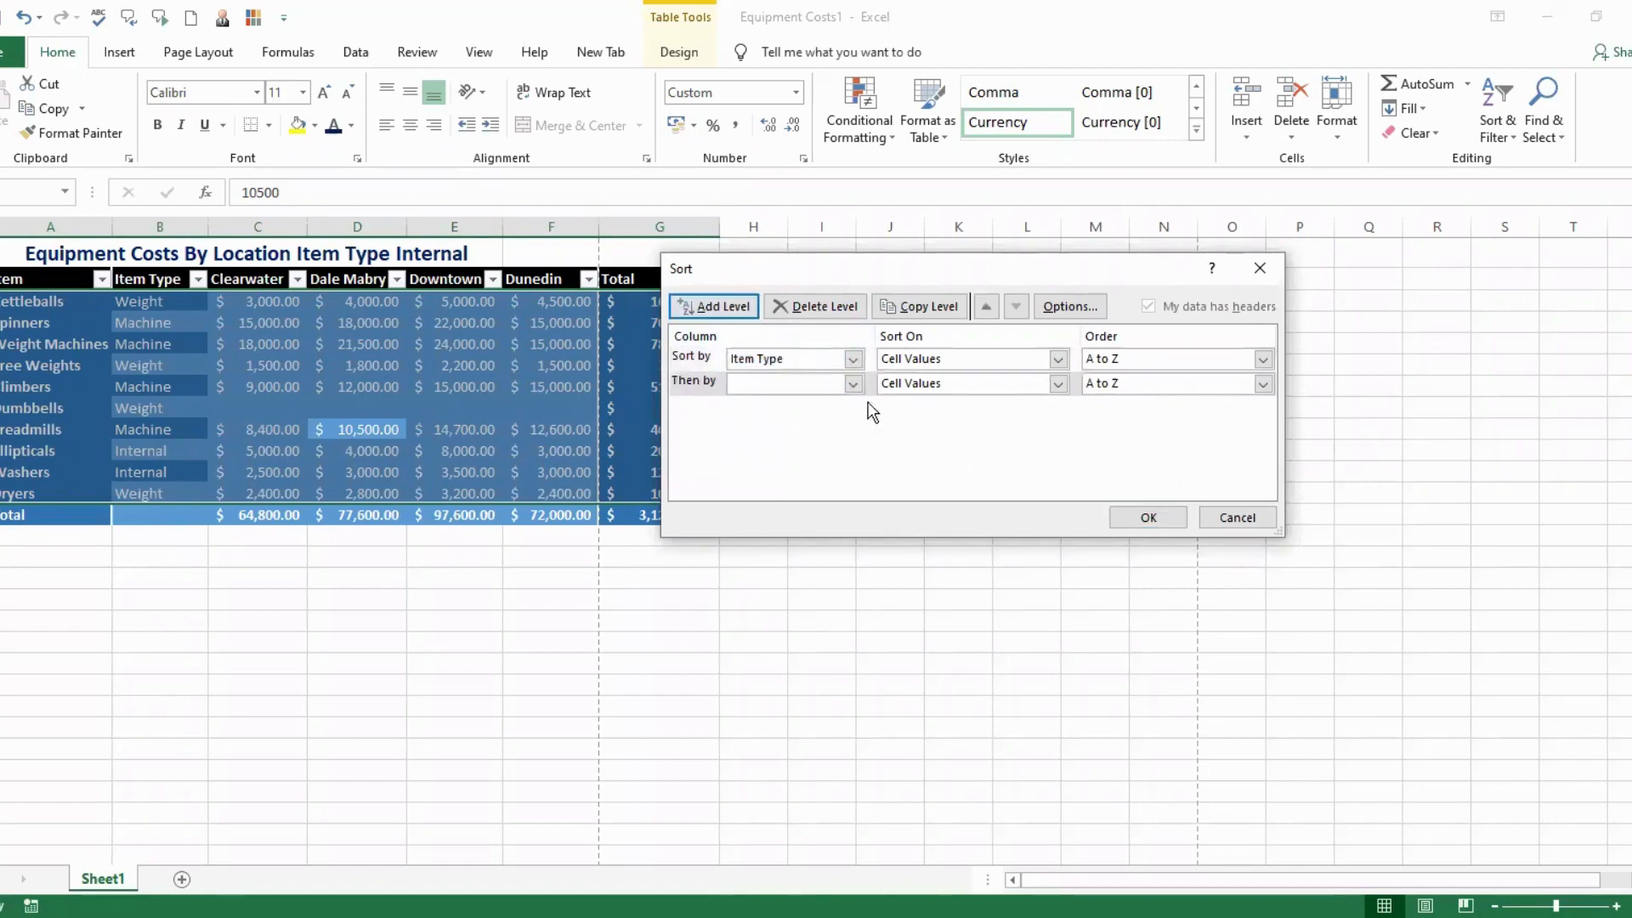
left_click(853, 384)
left_click(848, 405)
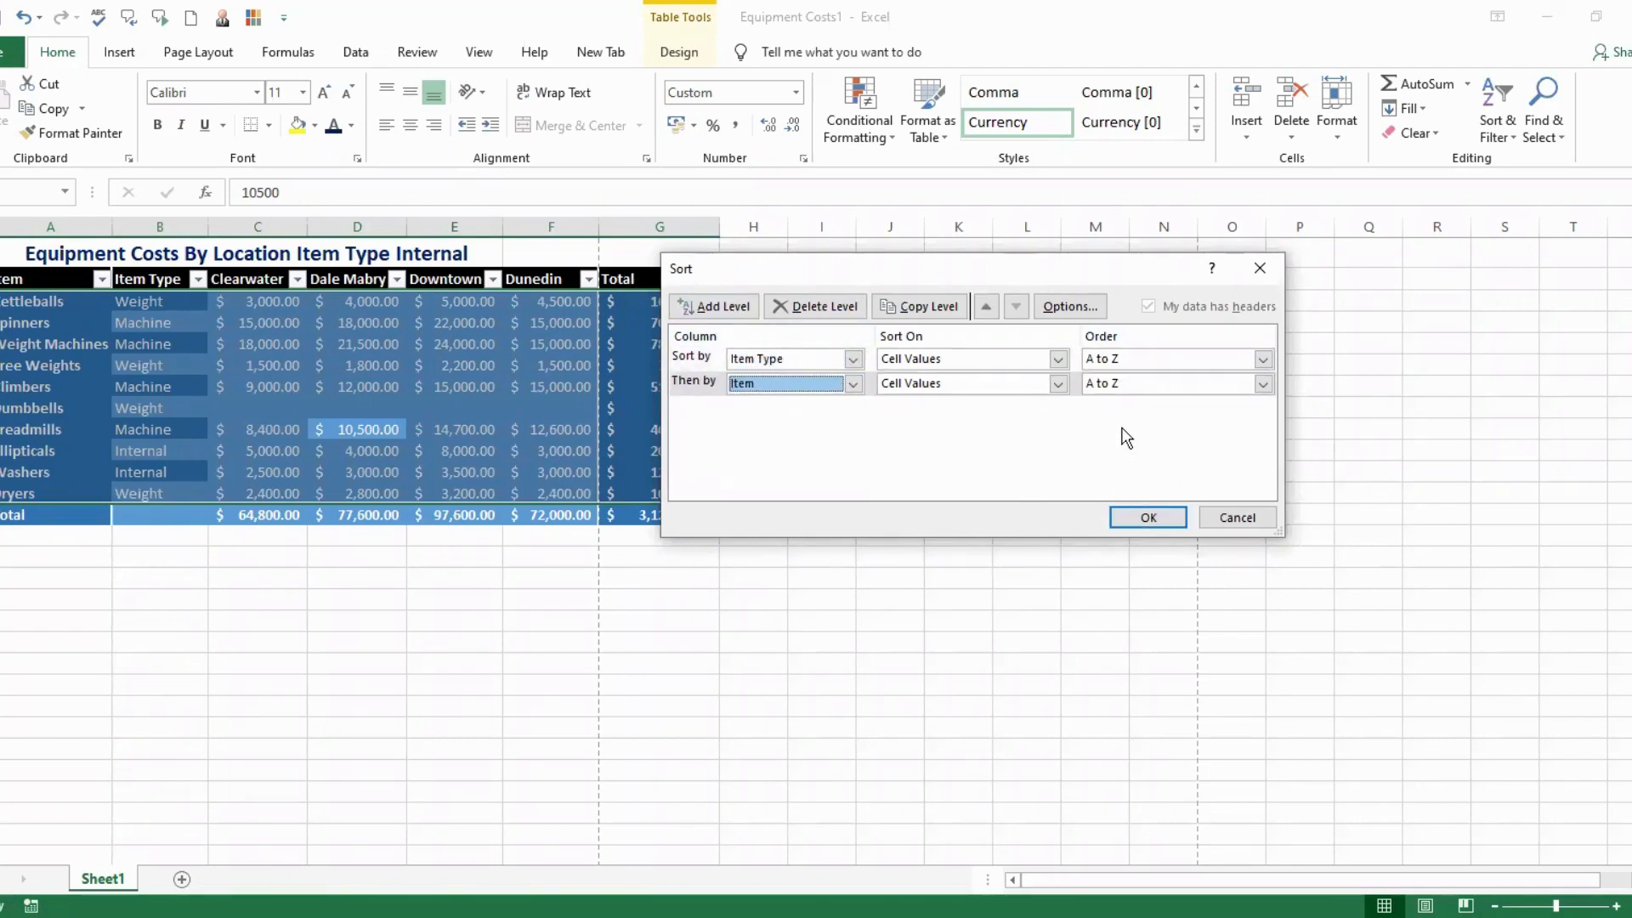
left_click(1148, 517)
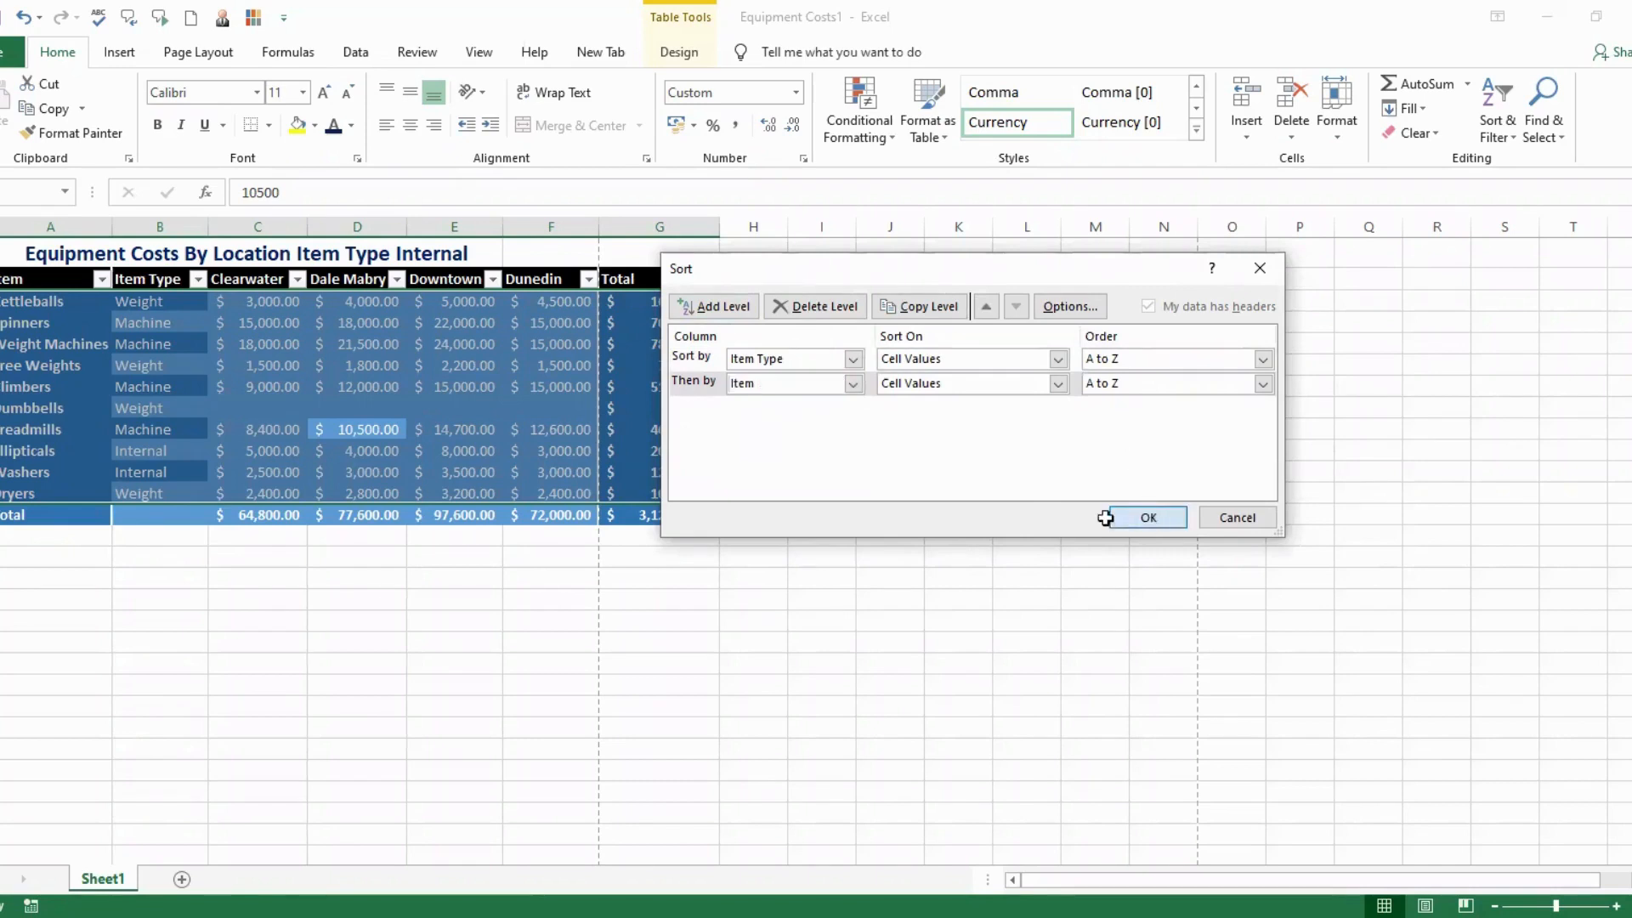
Check the order of the Internal, Machine and Weight groups in the Item Type column.
left_click(172, 573)
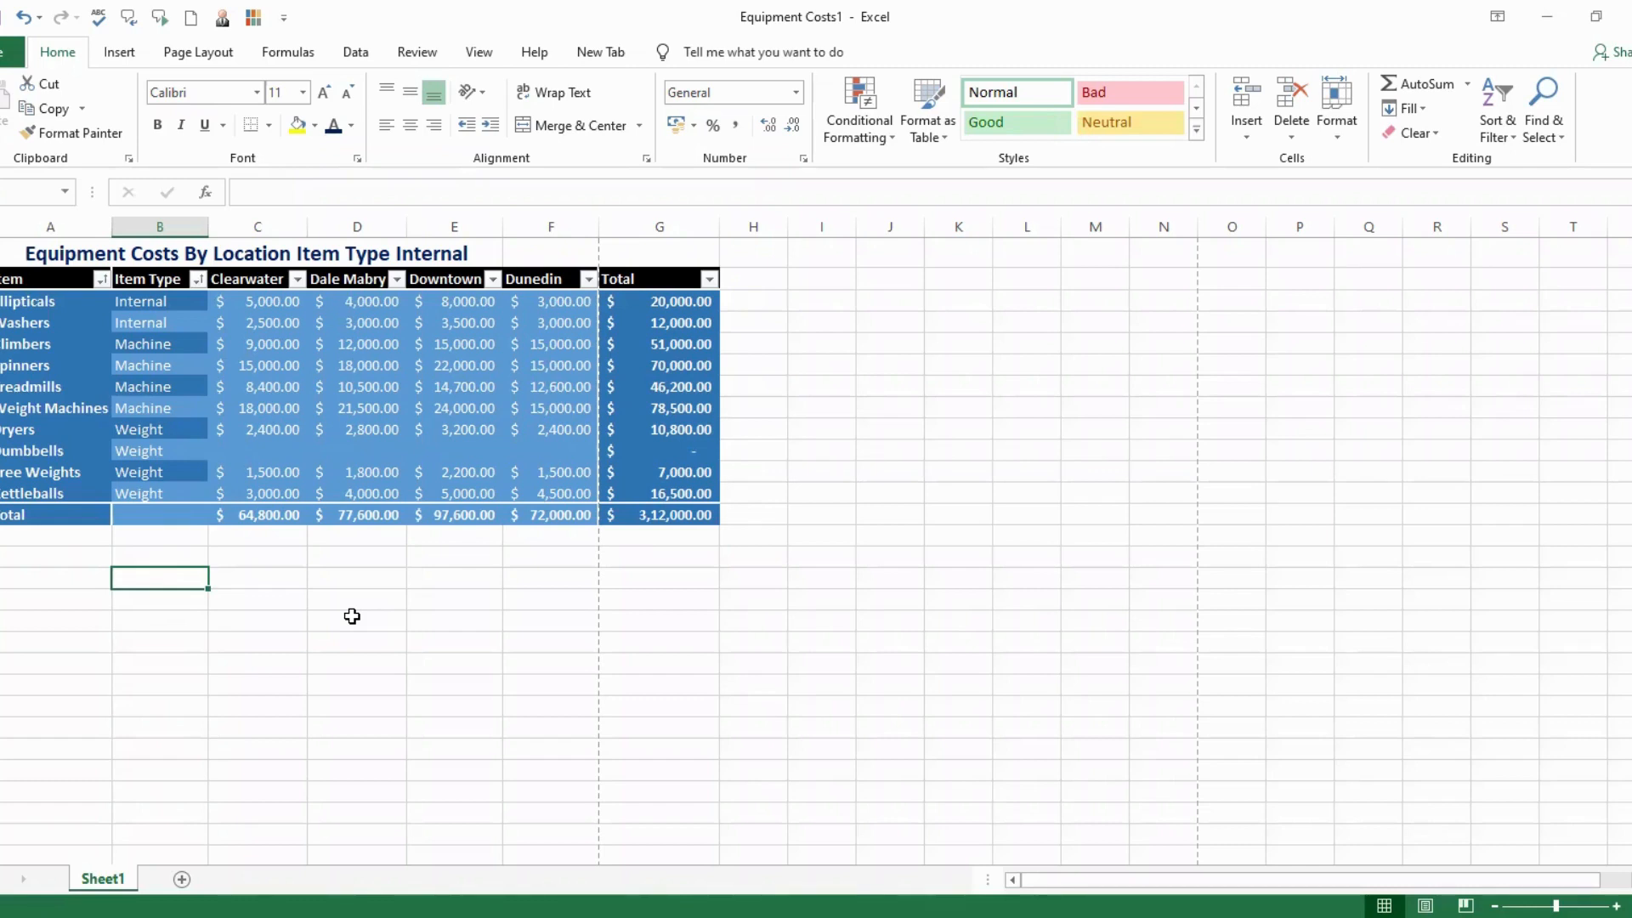
left_click(167, 301)
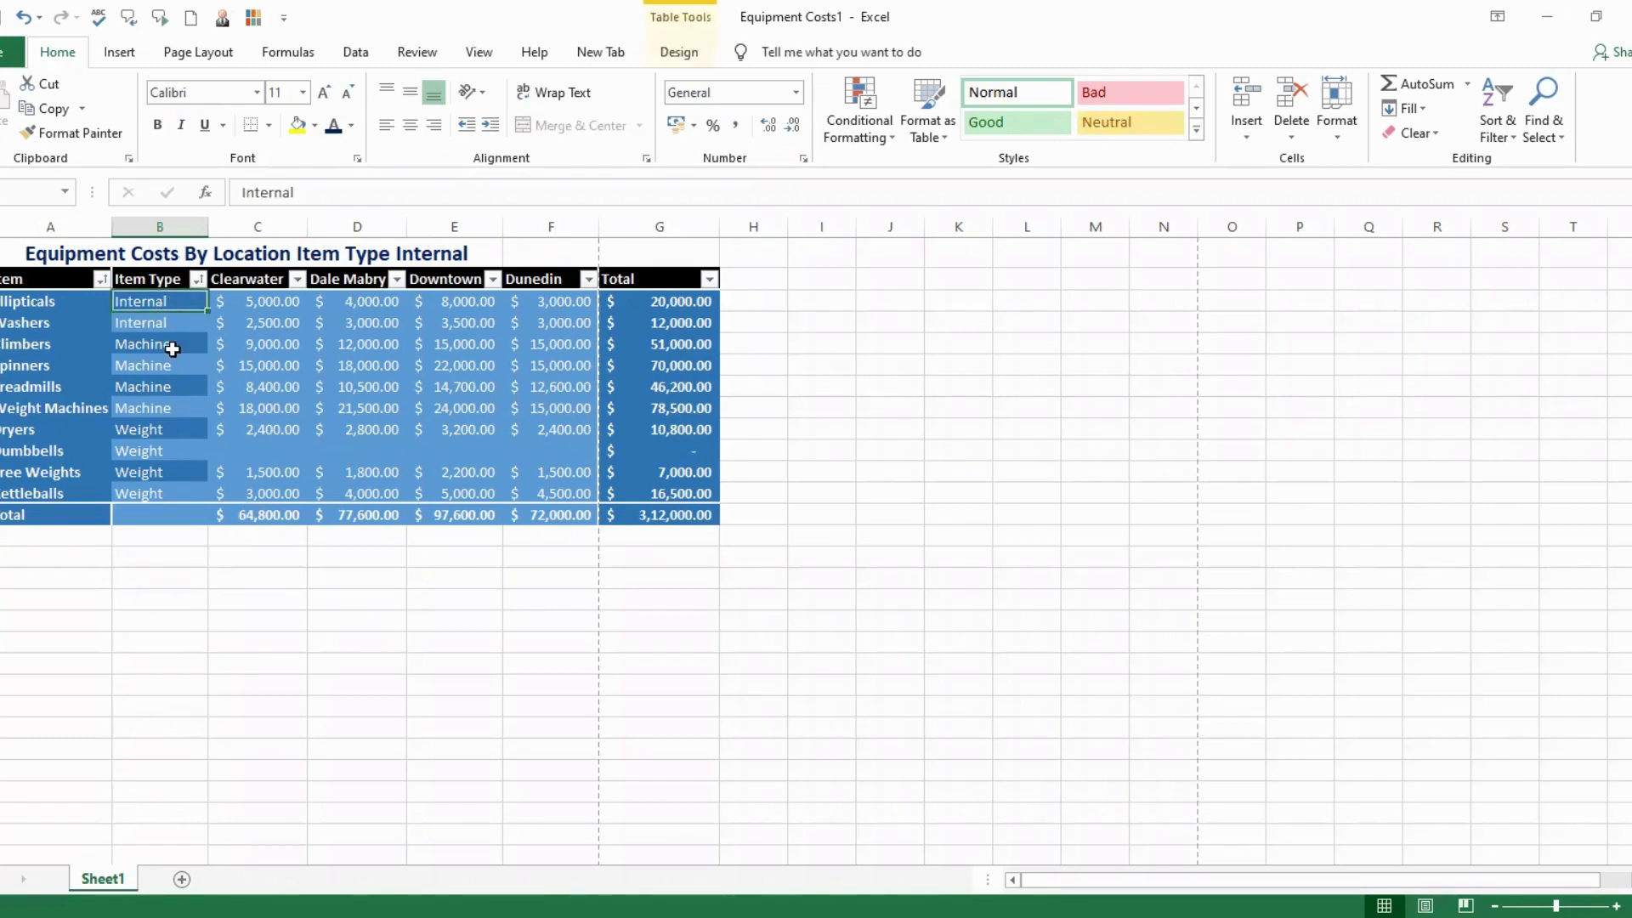
left_click(172, 346)
left_click(173, 427)
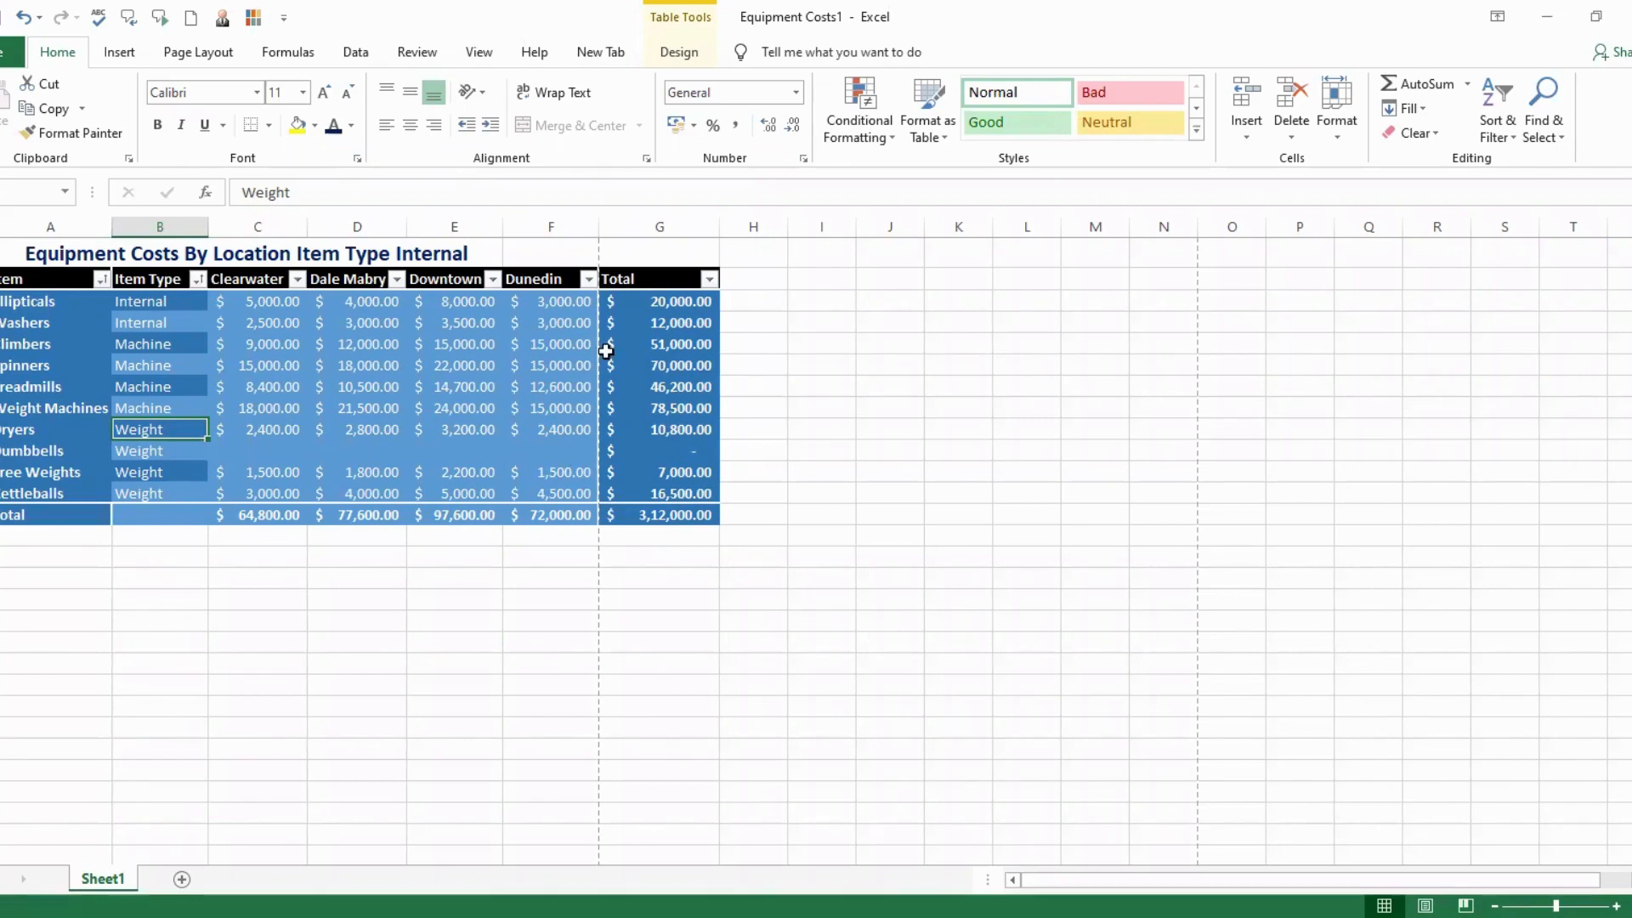
key("alt+Tab")
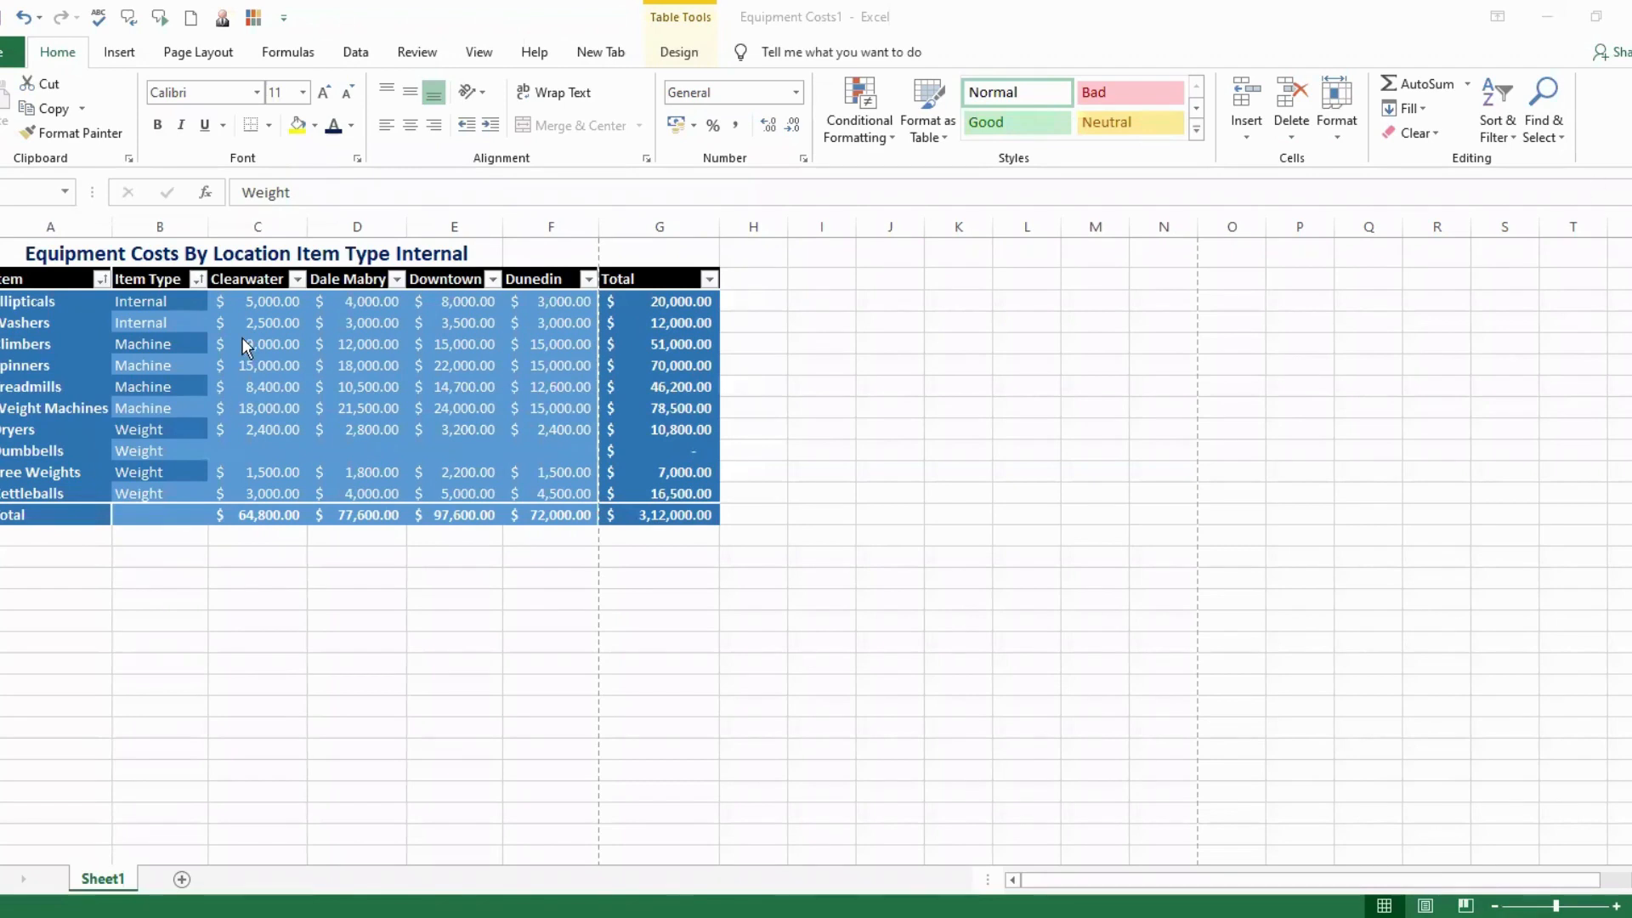
Examine the alphabetical order of the items within each item type group of the sorted table.
left_click(160, 304)
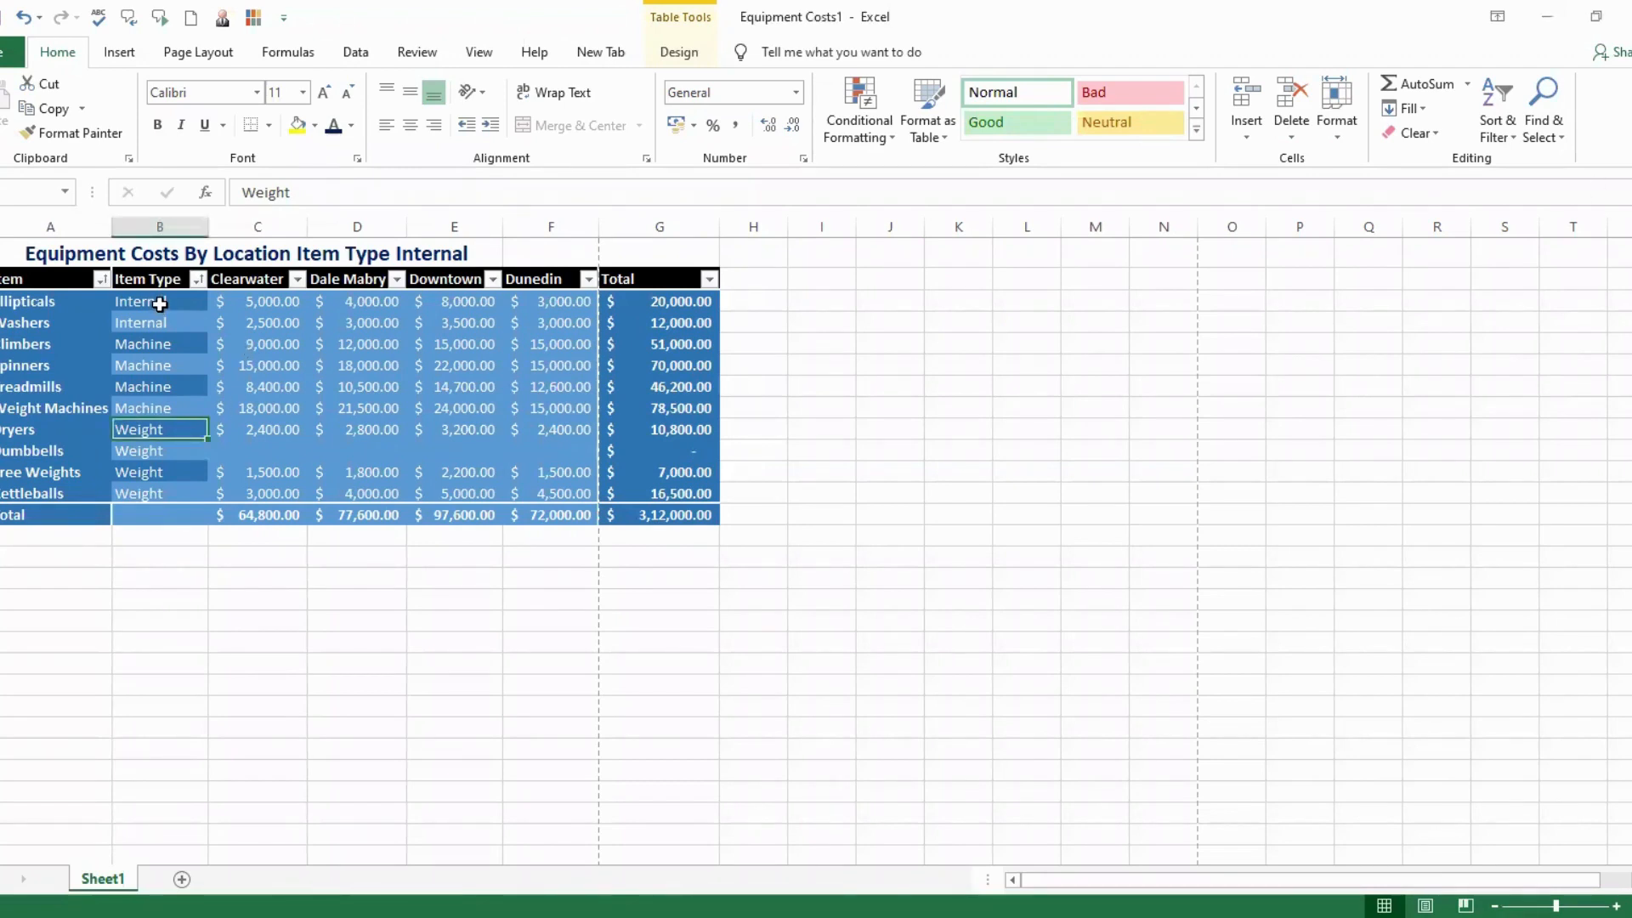
left_click_drag(159, 301, 162, 319)
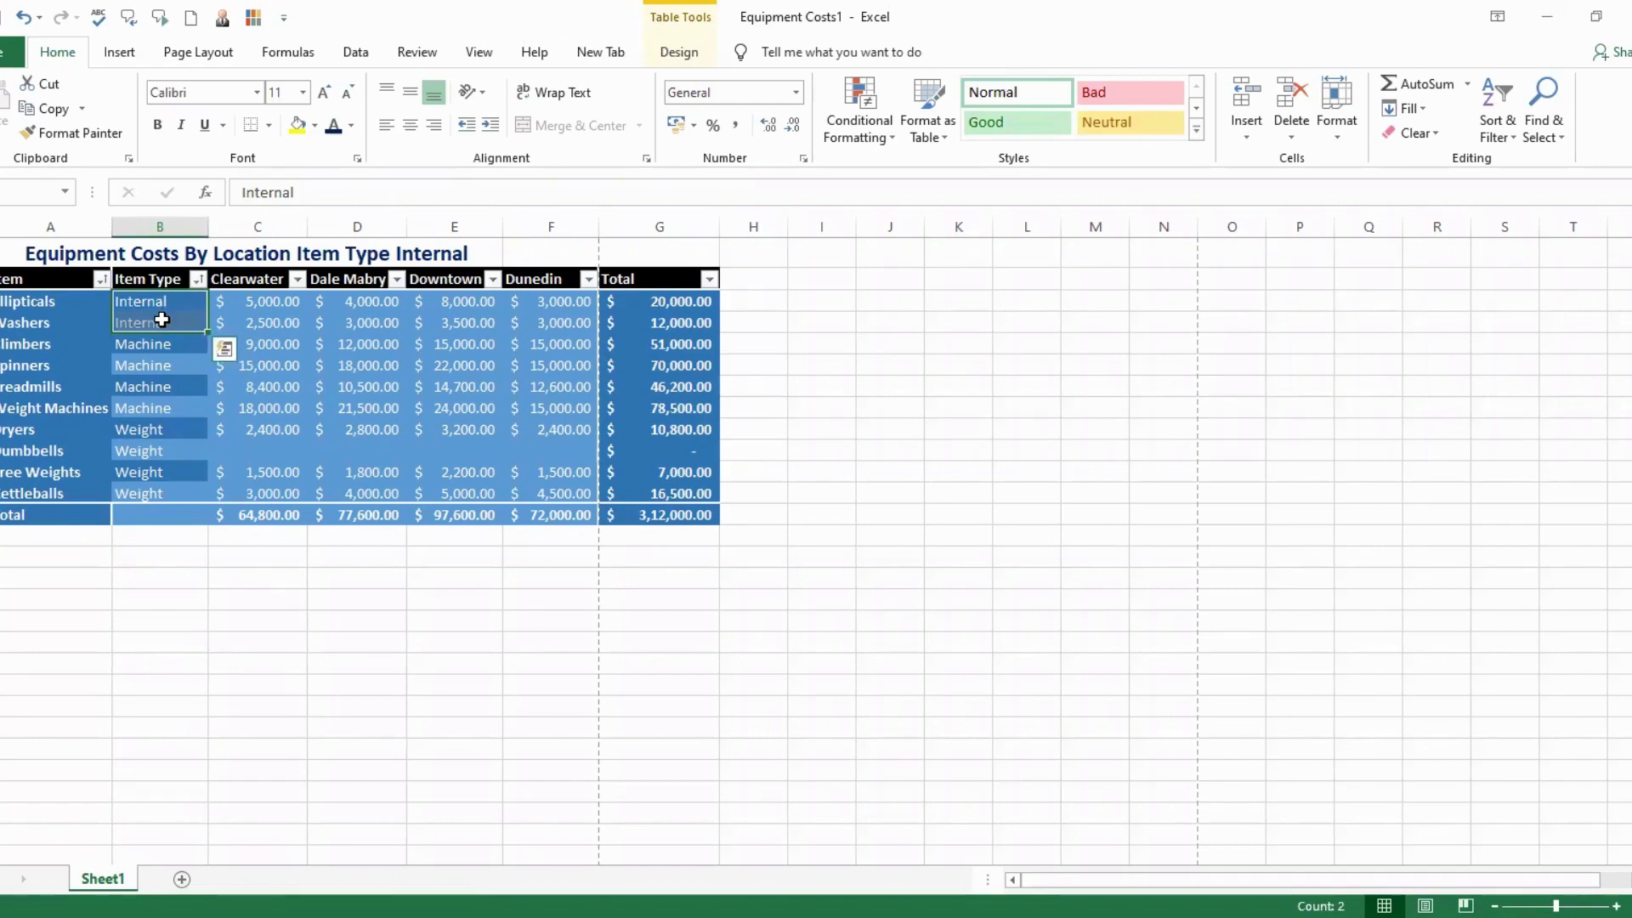
left_click_drag(48, 302, 59, 321)
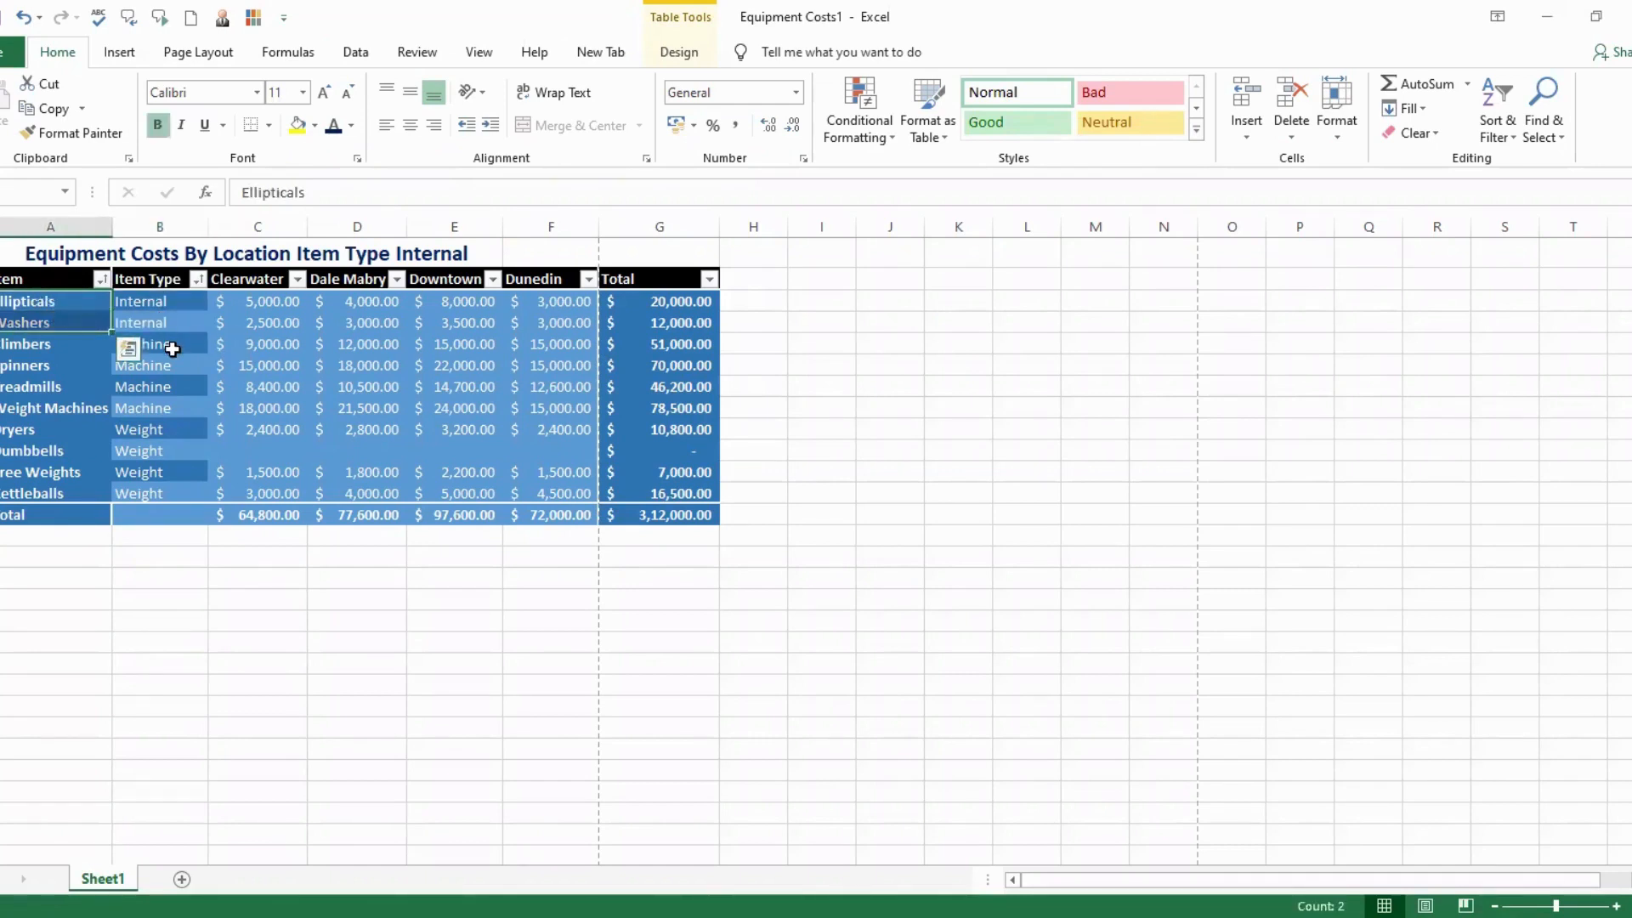
left_click(162, 319)
left_click(32, 301)
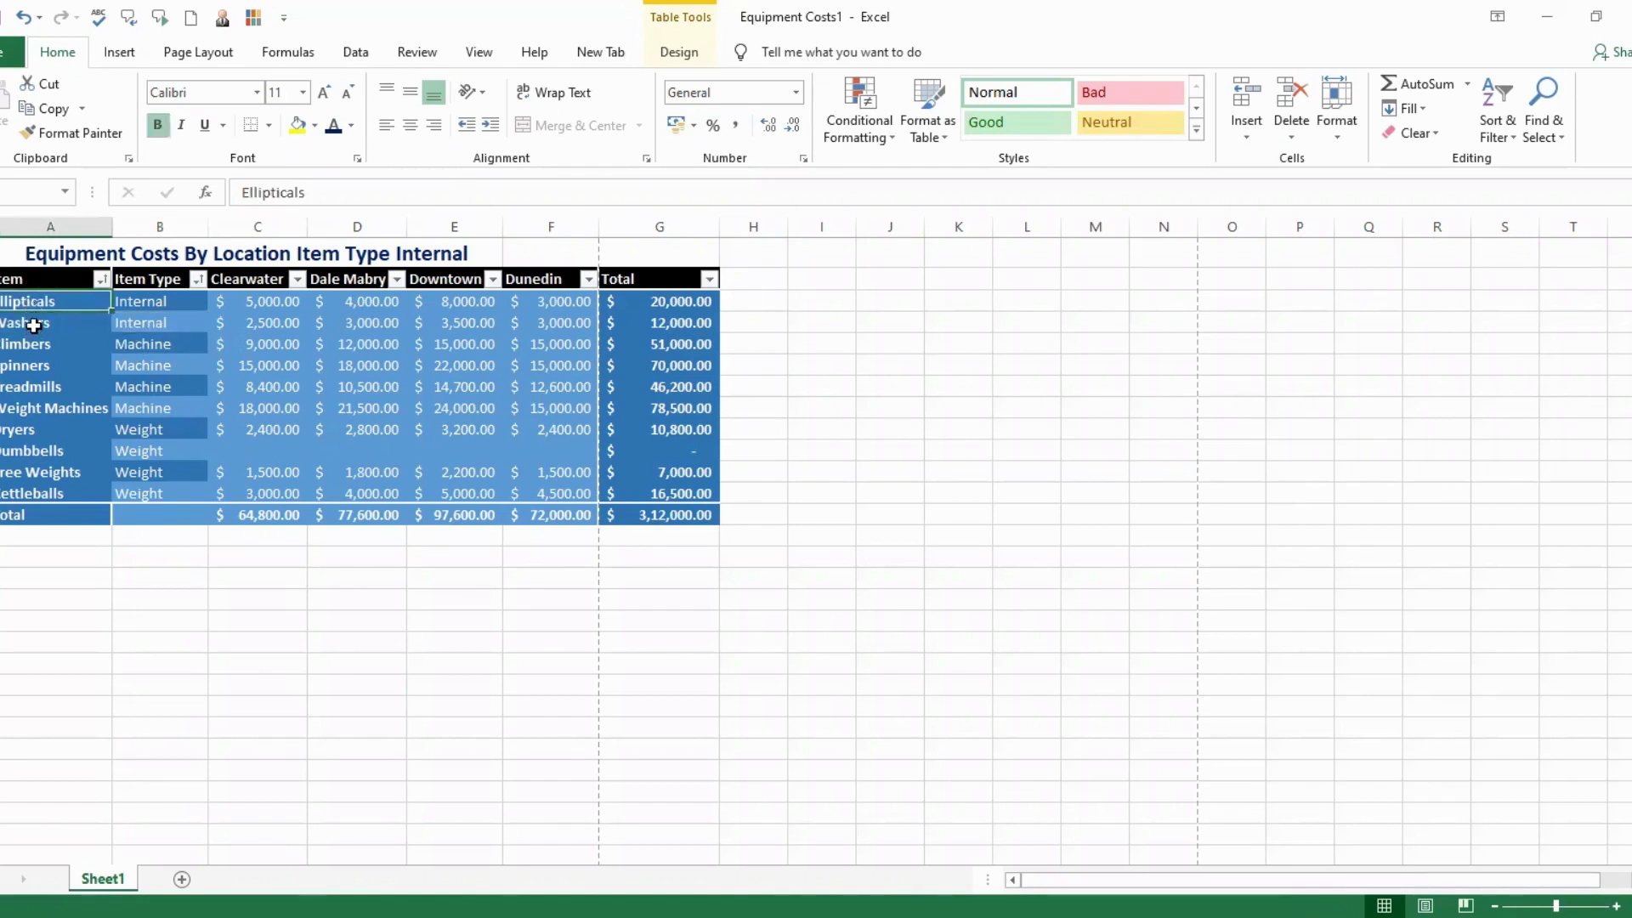
left_click(34, 324)
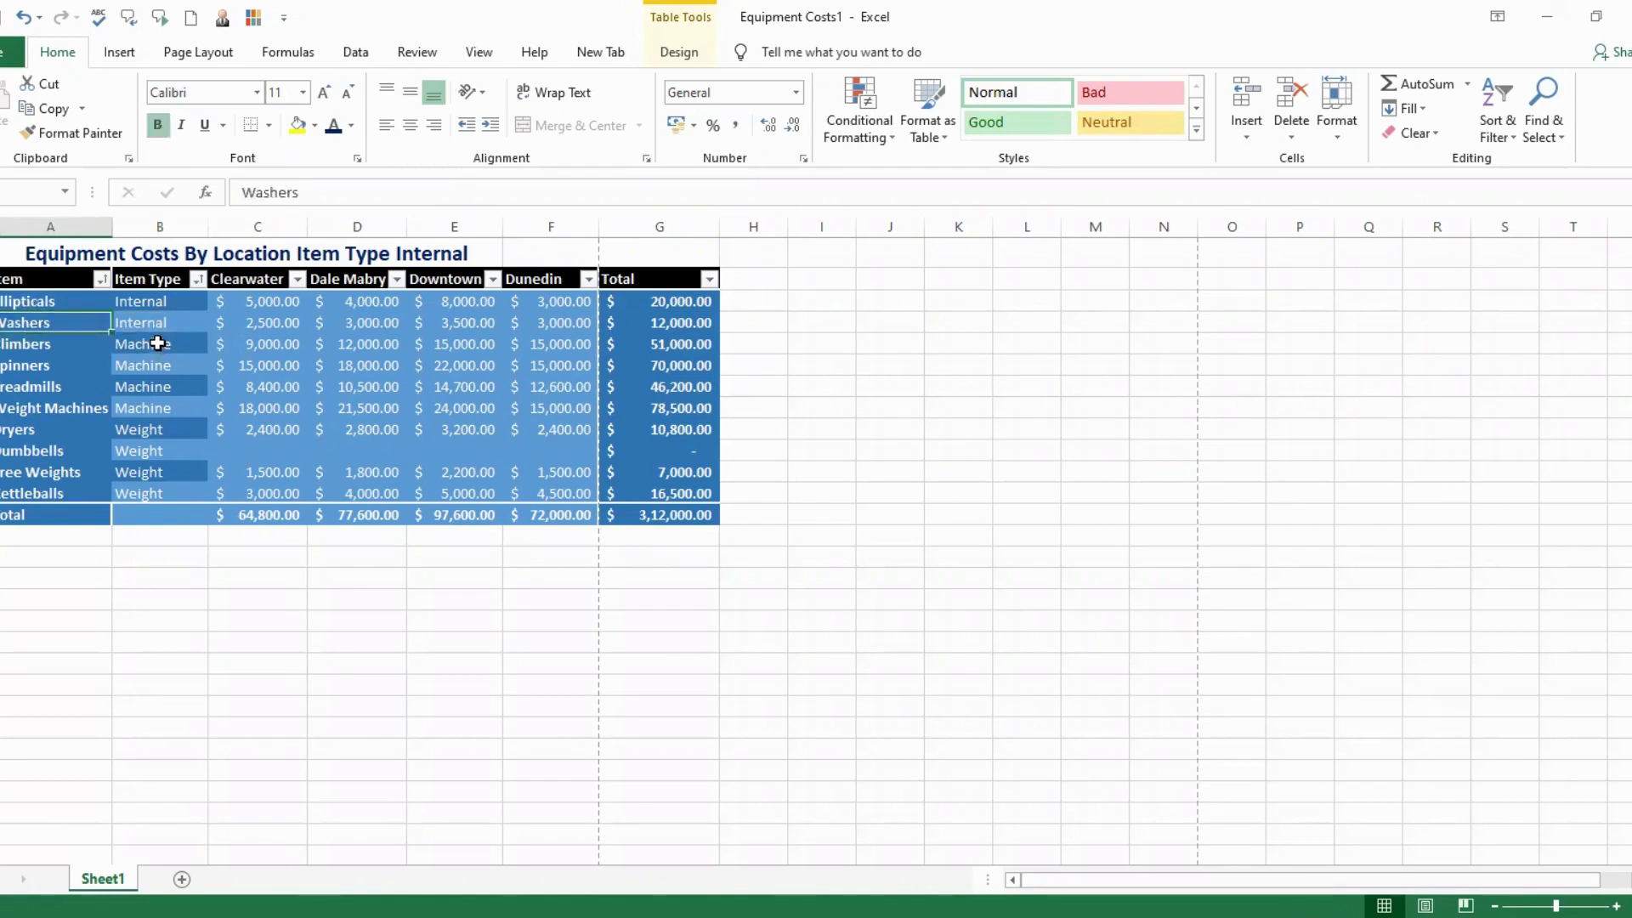
left_click_drag(158, 344, 161, 409)
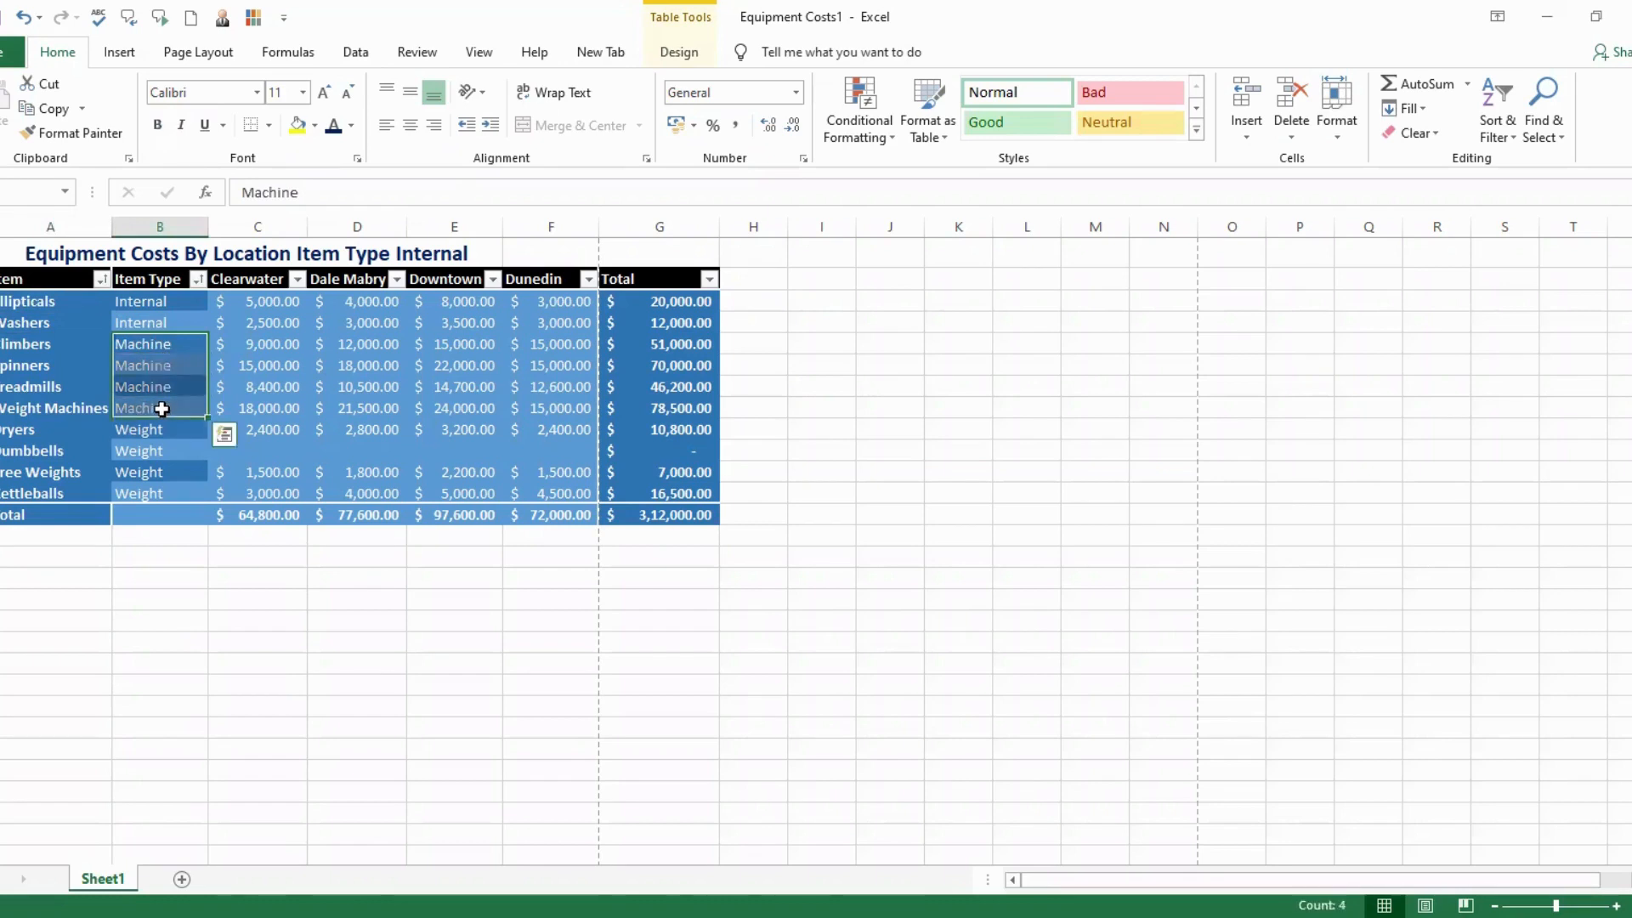
left_click(74, 344)
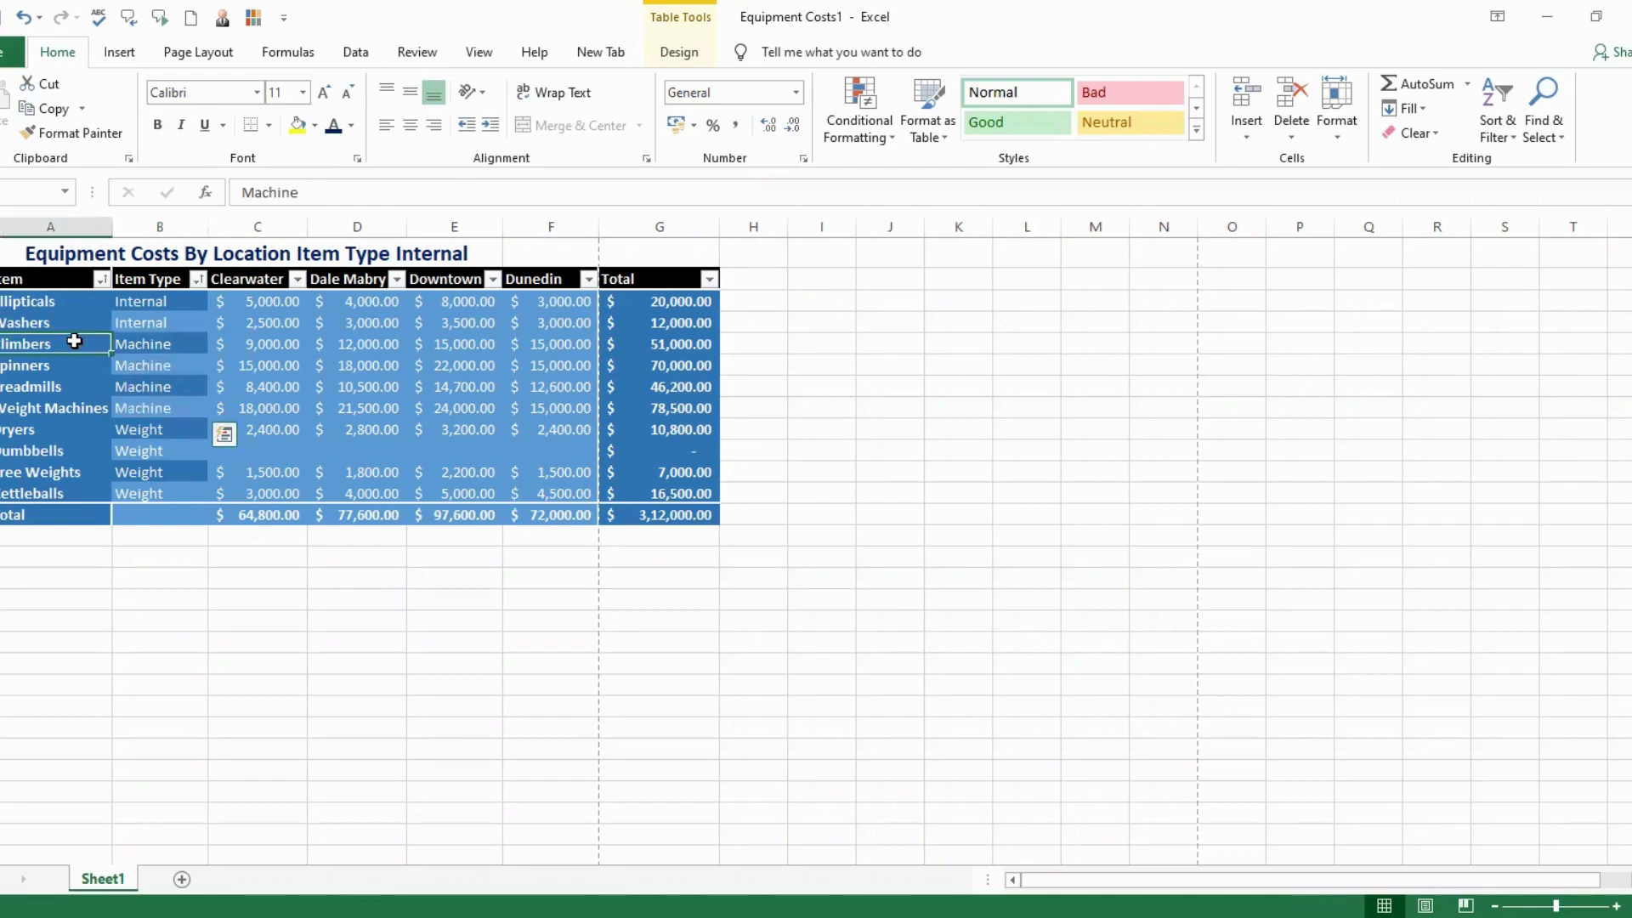
left_click(70, 409)
left_click(145, 430)
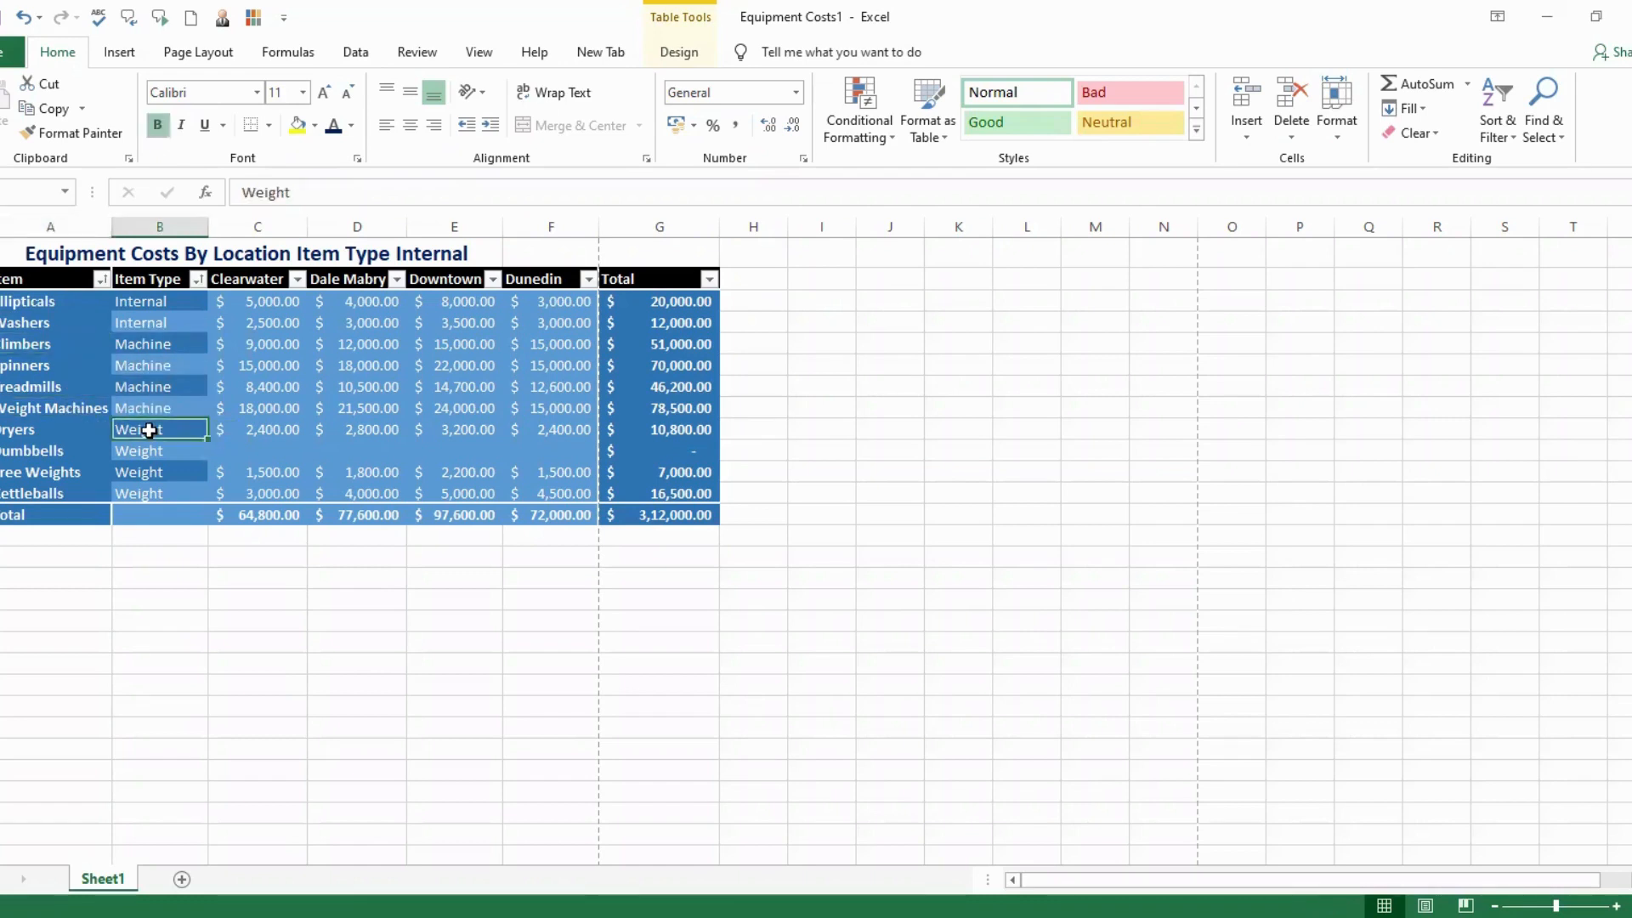
left_click_drag(155, 446, 156, 493)
left_click(8, 429)
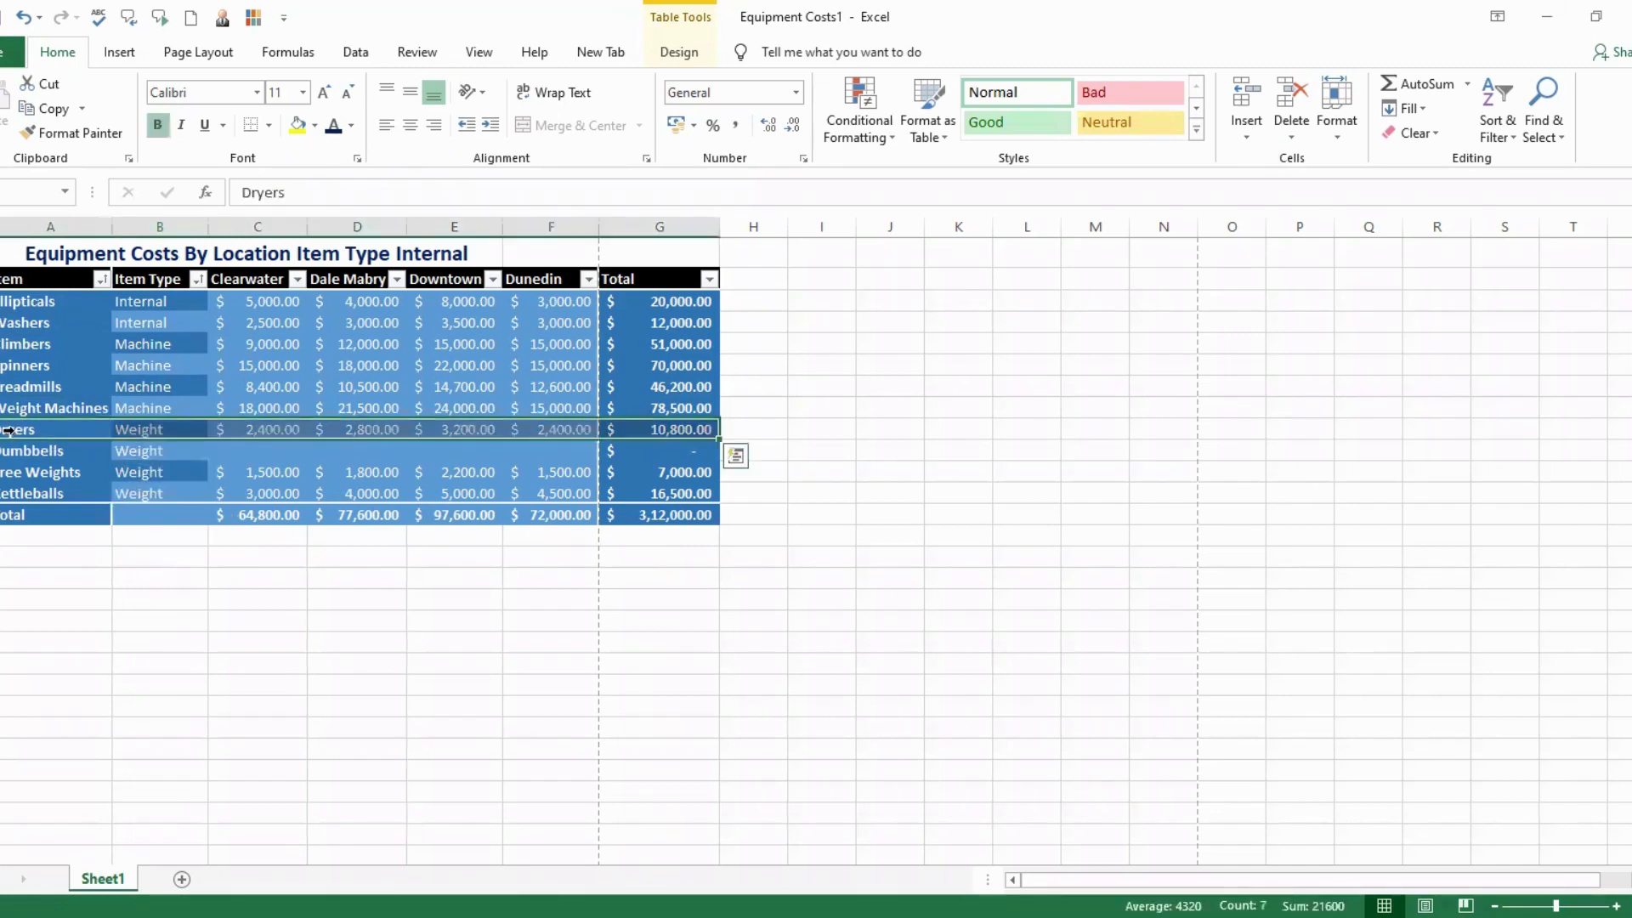
left_click(29, 430)
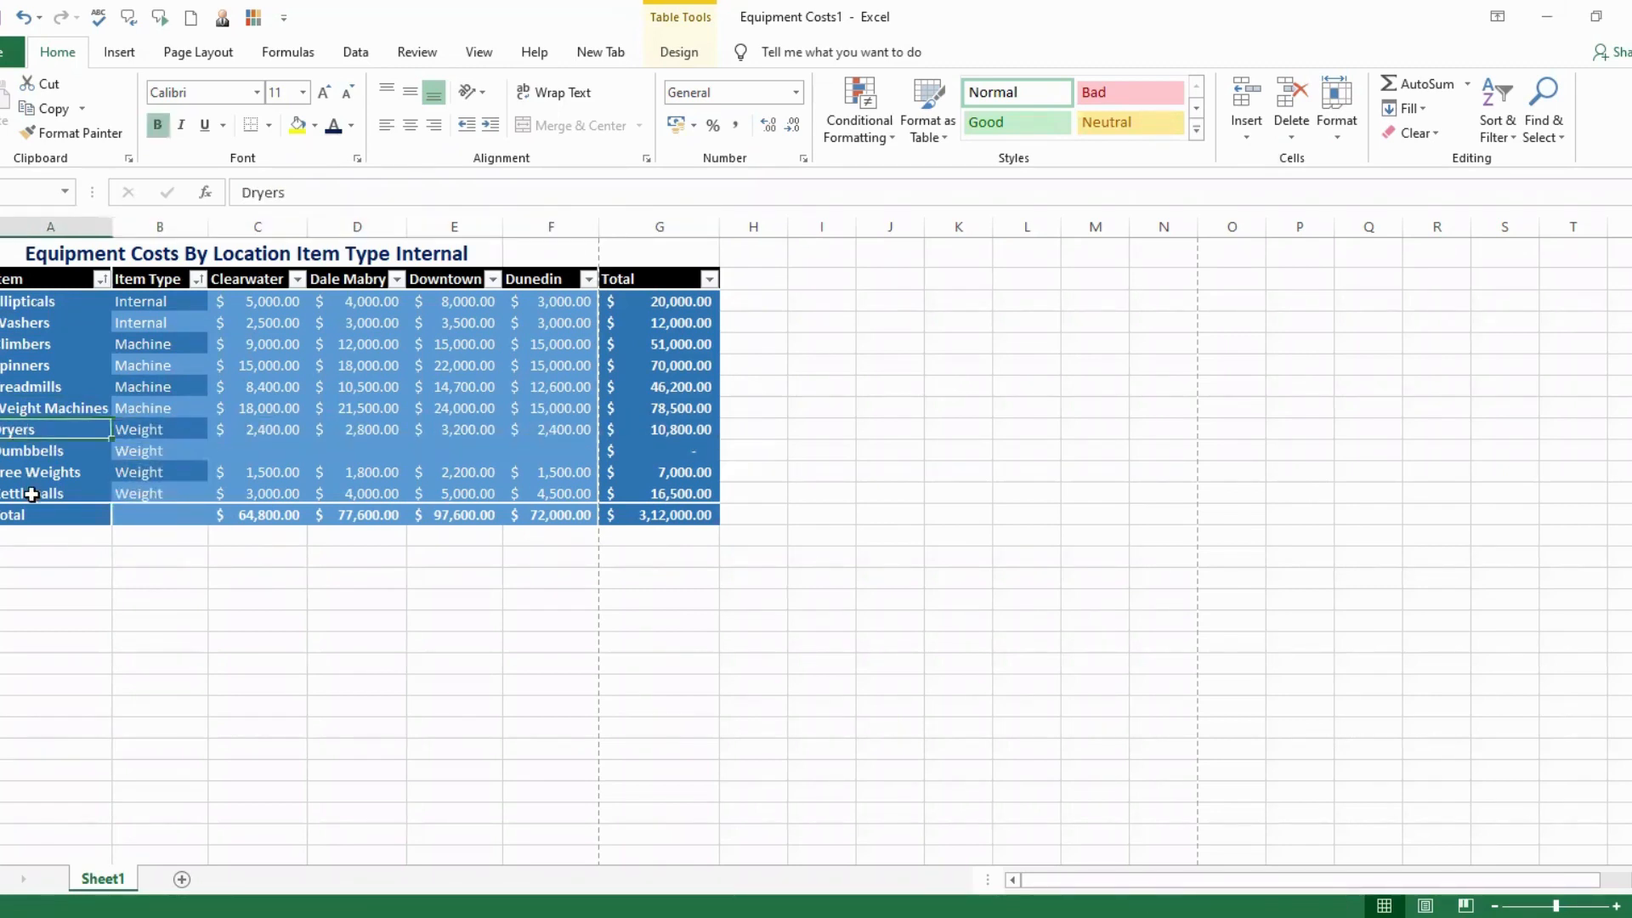
left_click(31, 494)
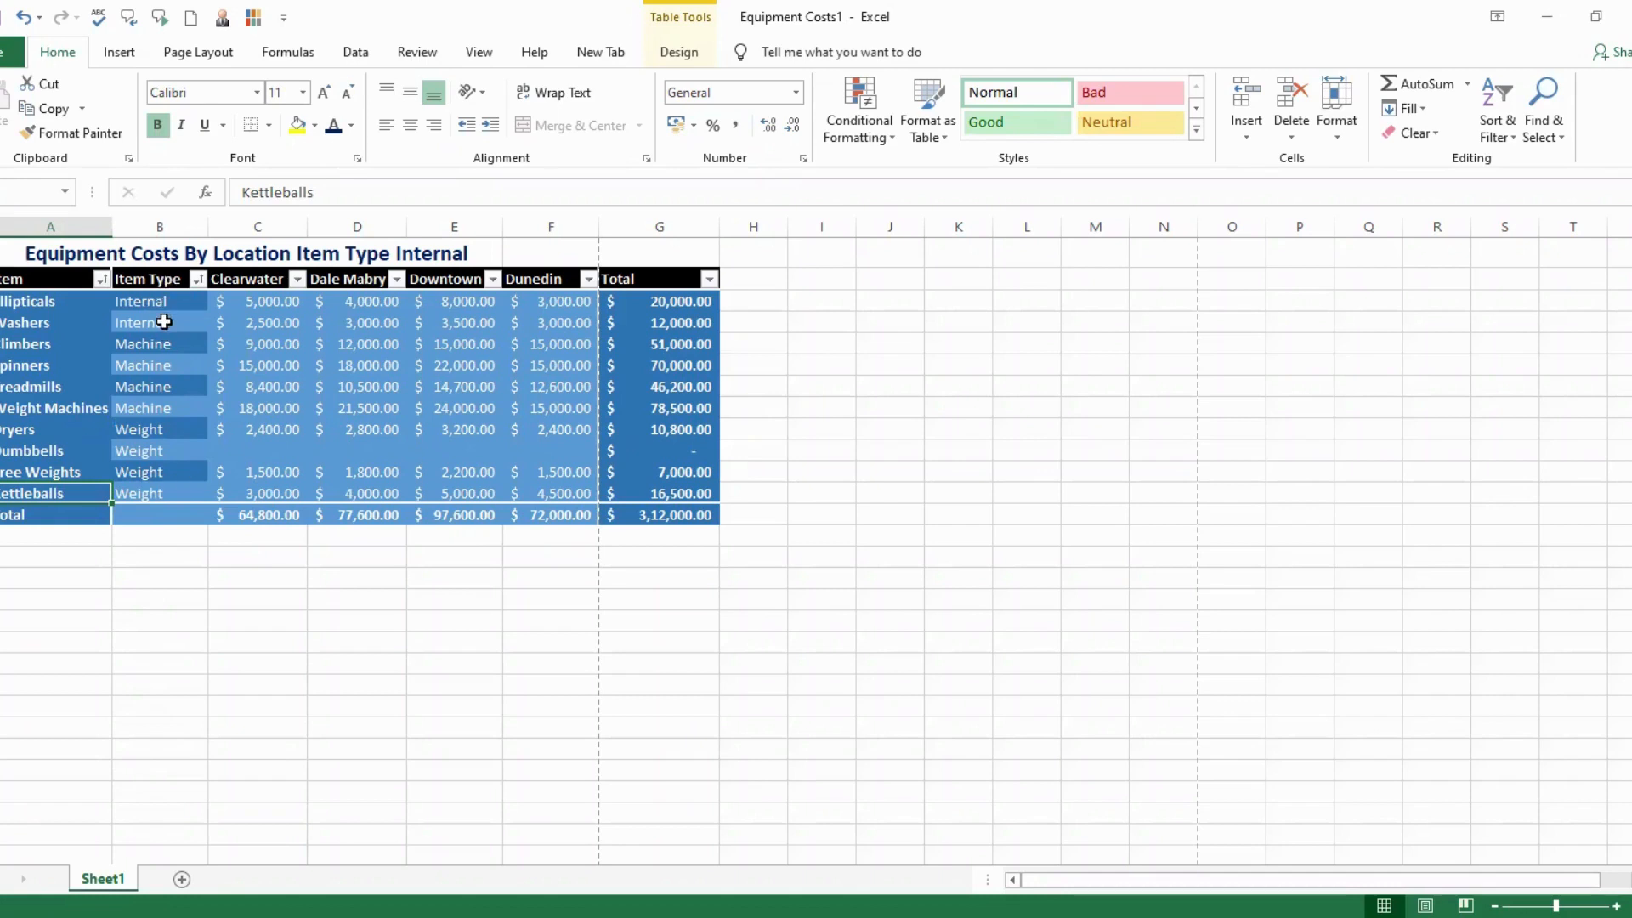
left_click(157, 410)
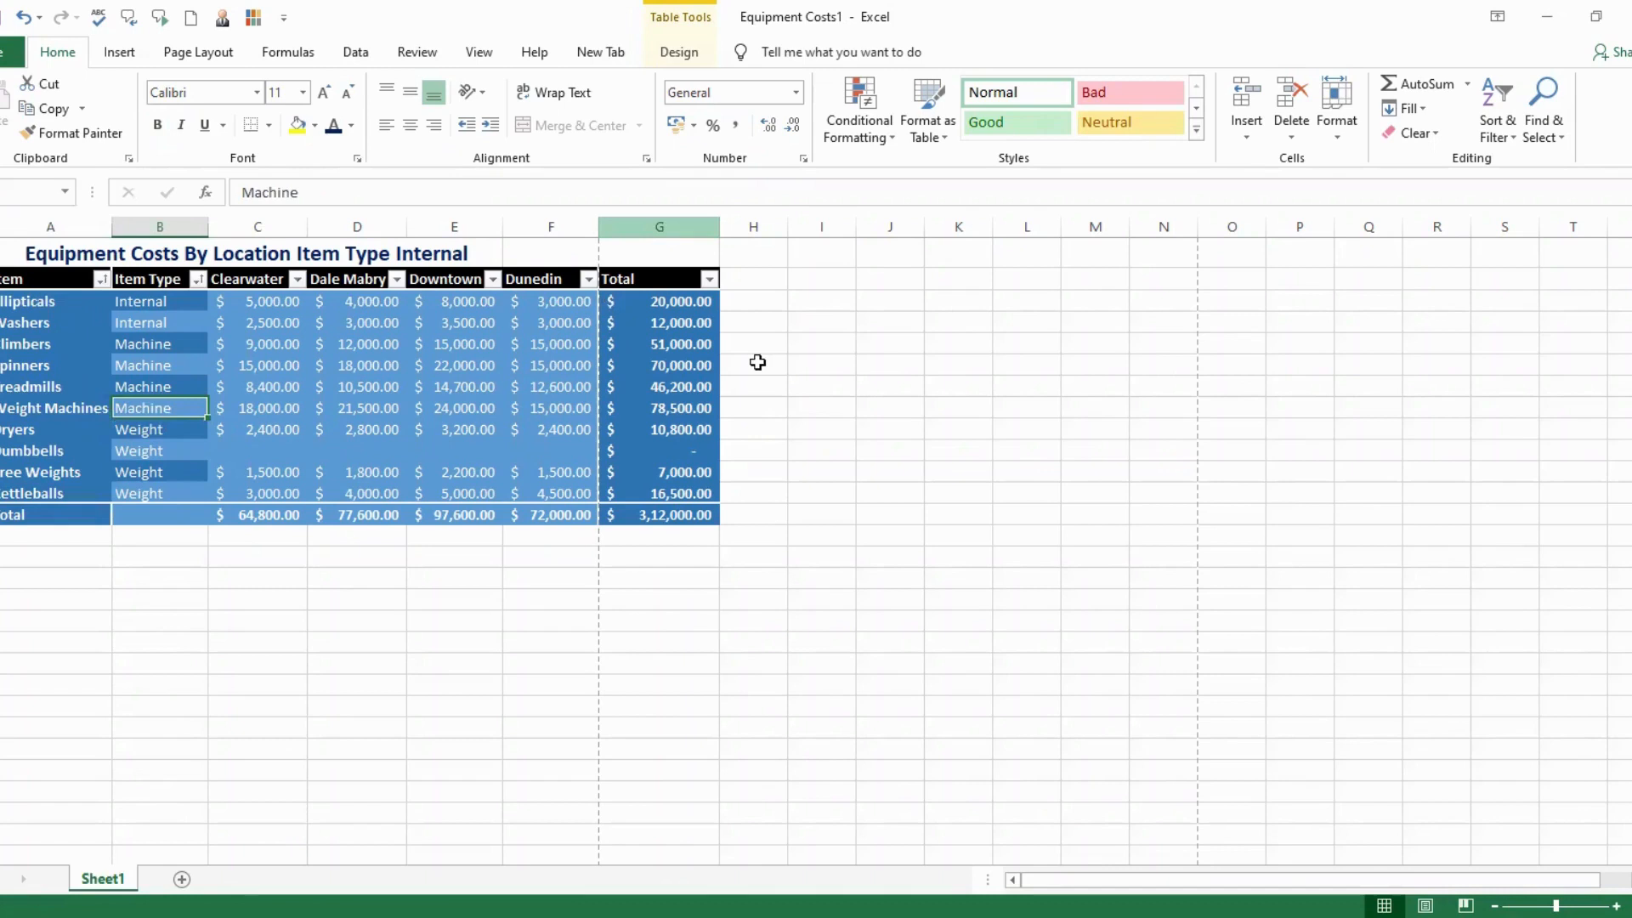
left_click(182, 432)
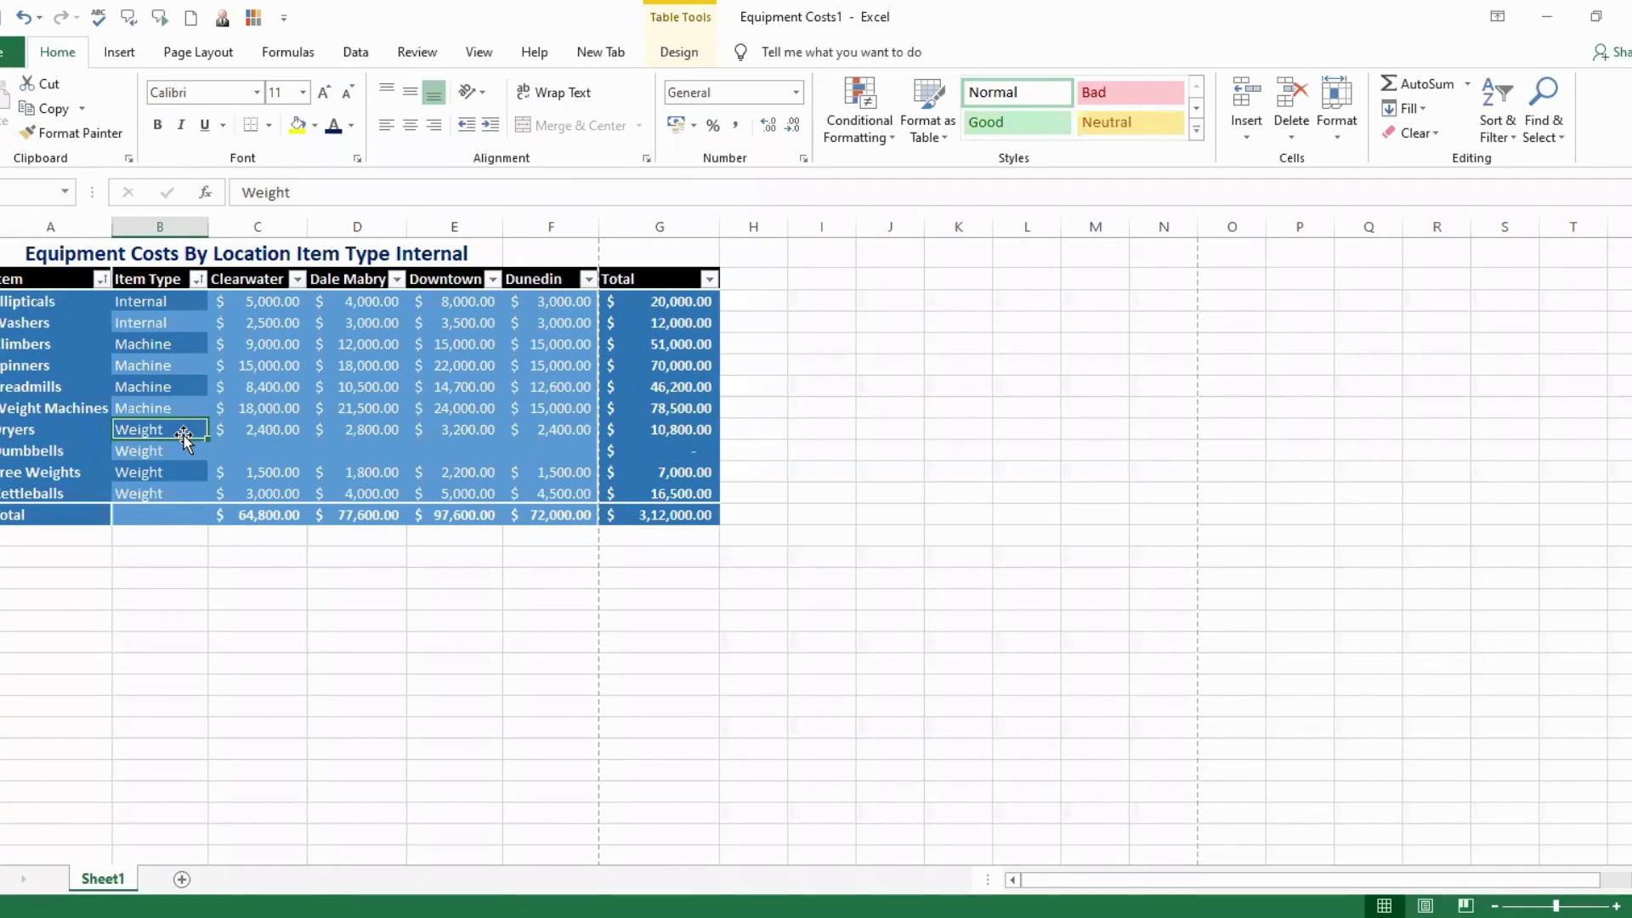
type("1")
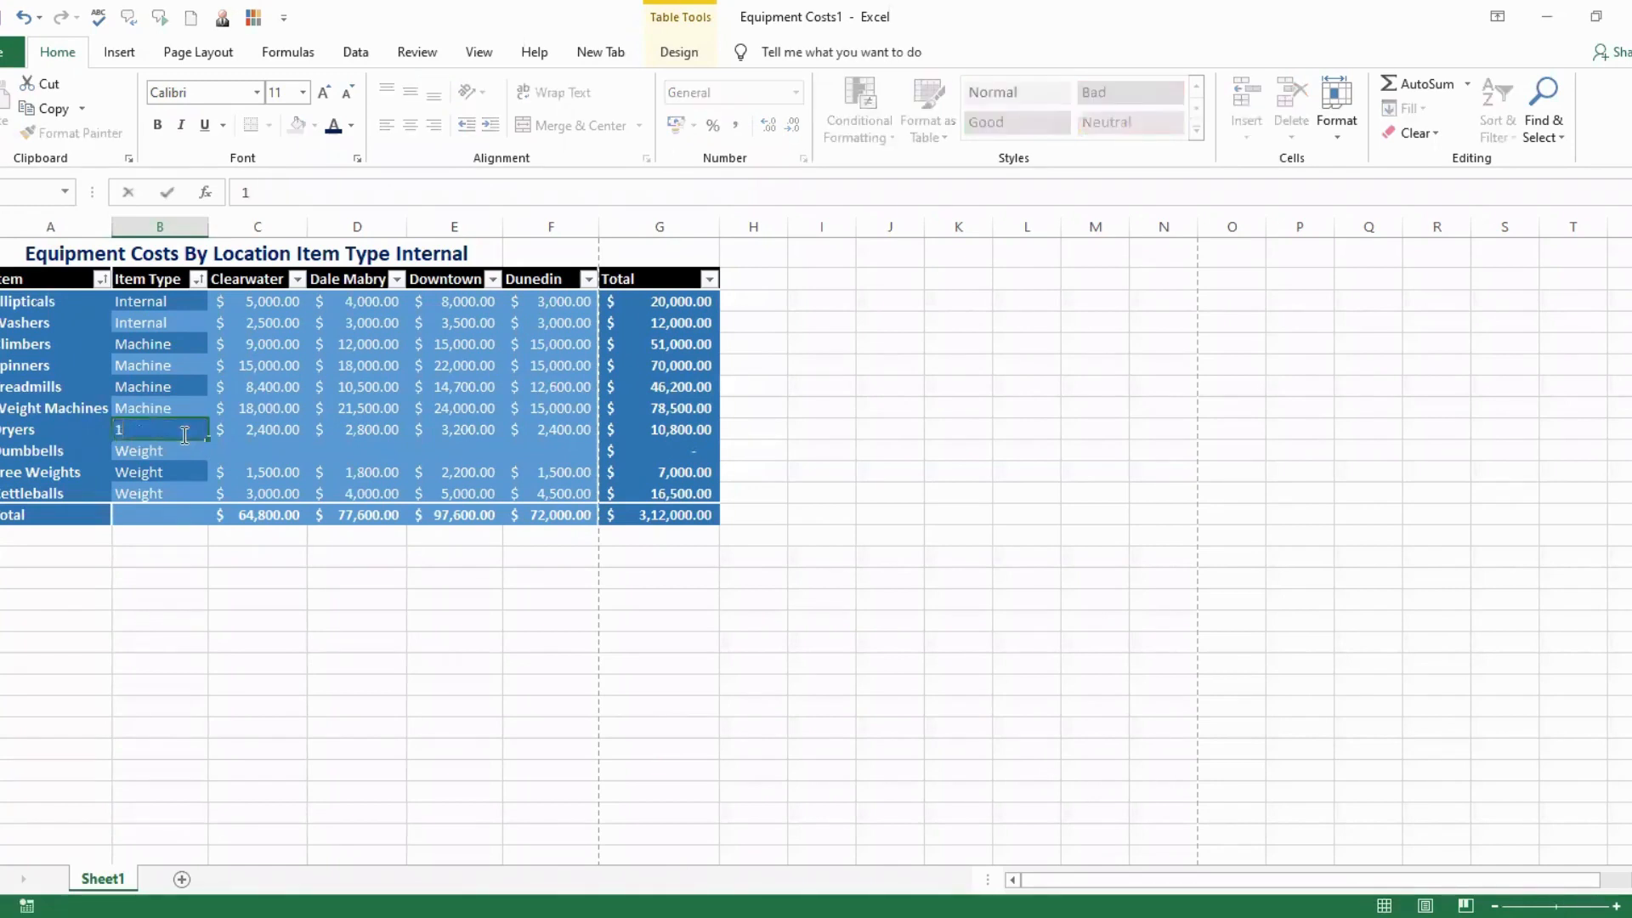
key("BackSpace")
key("Escape")
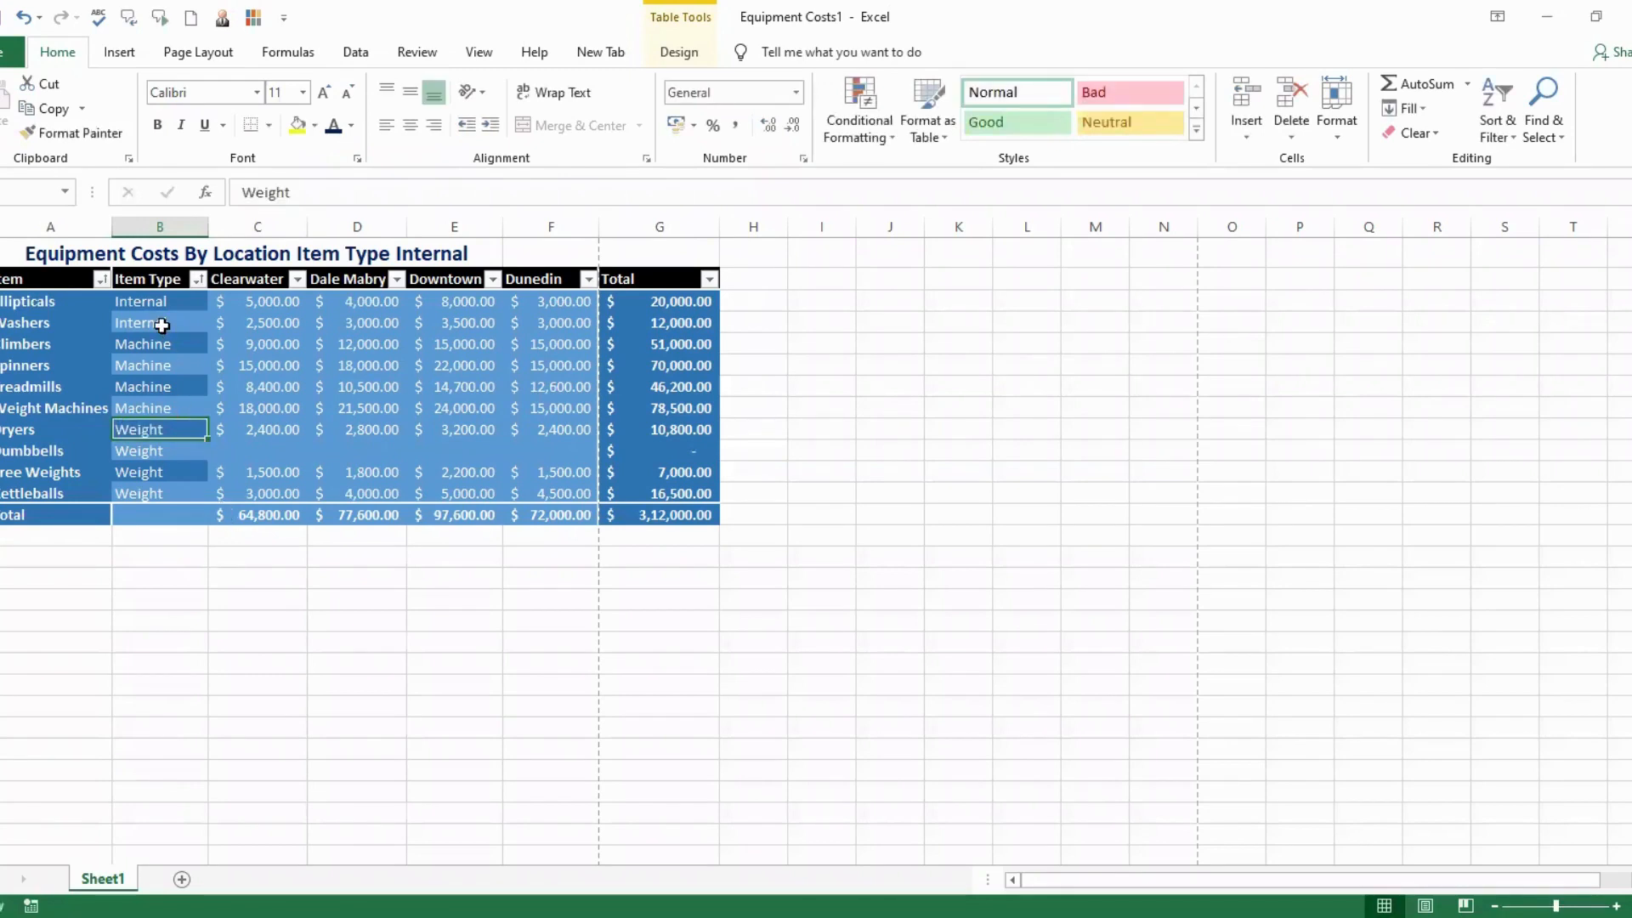
left_click_drag(160, 304, 164, 465)
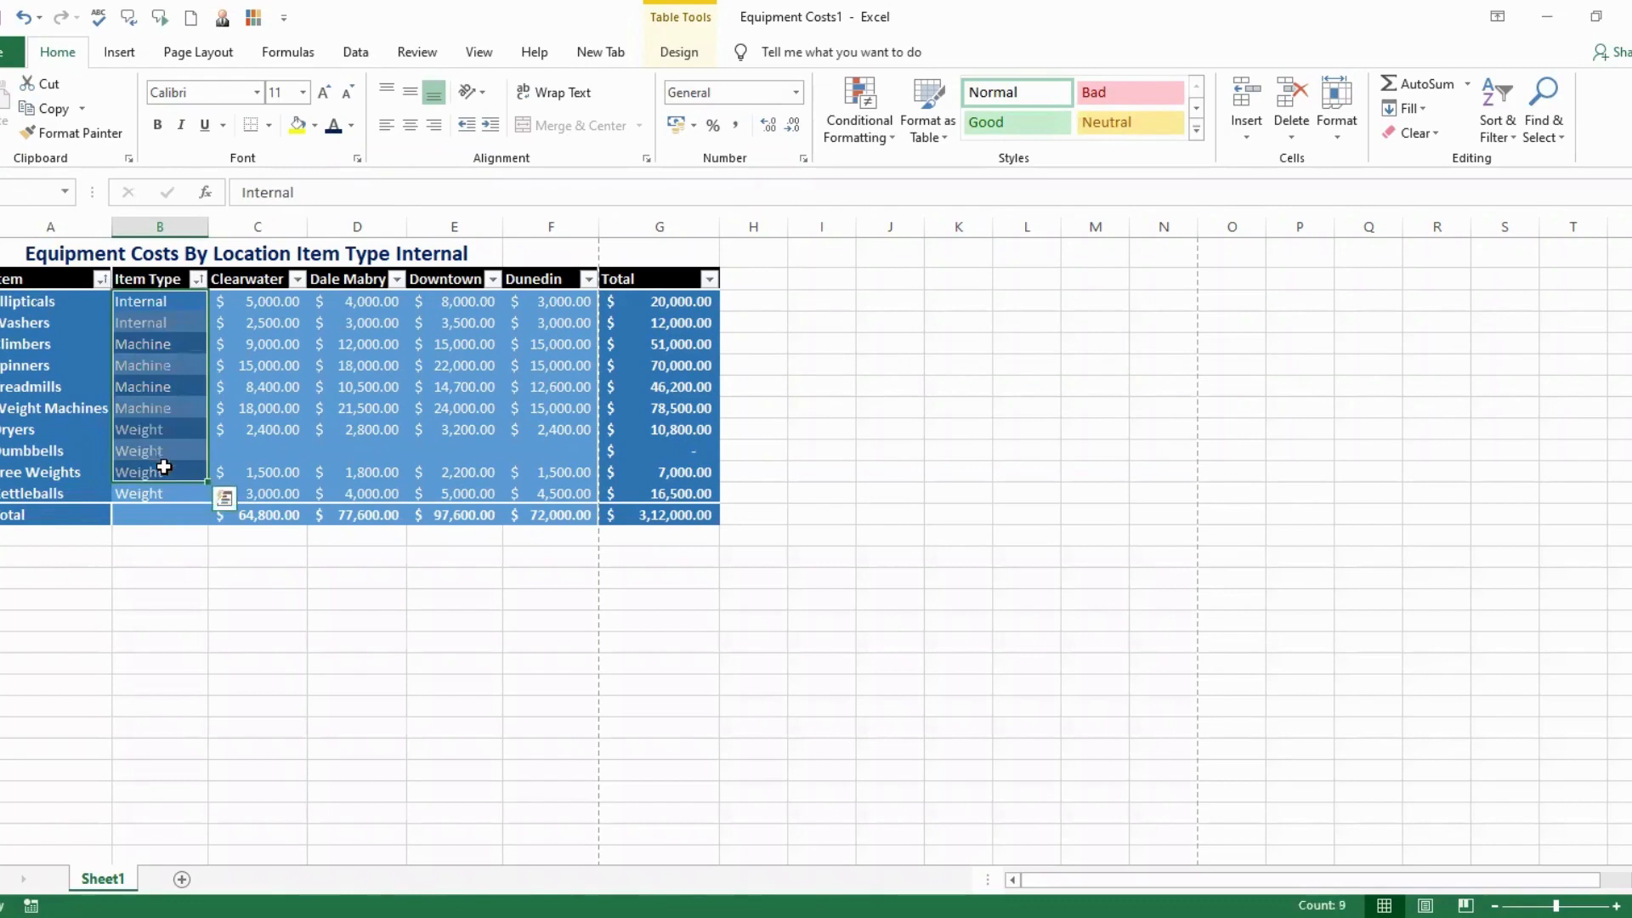
left_click(166, 446)
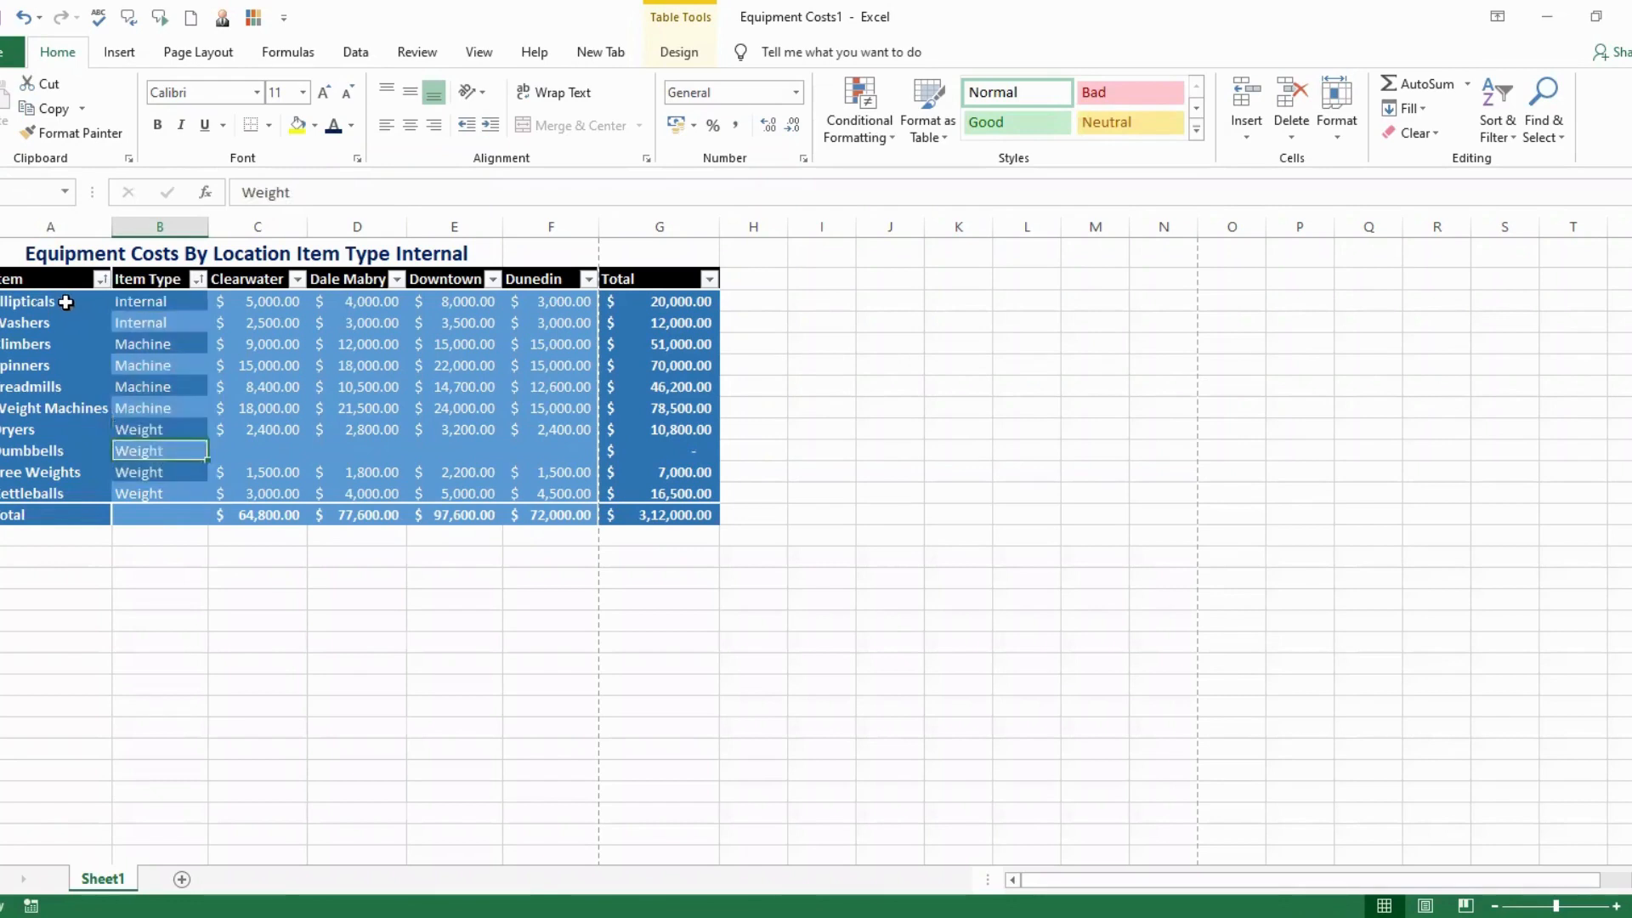